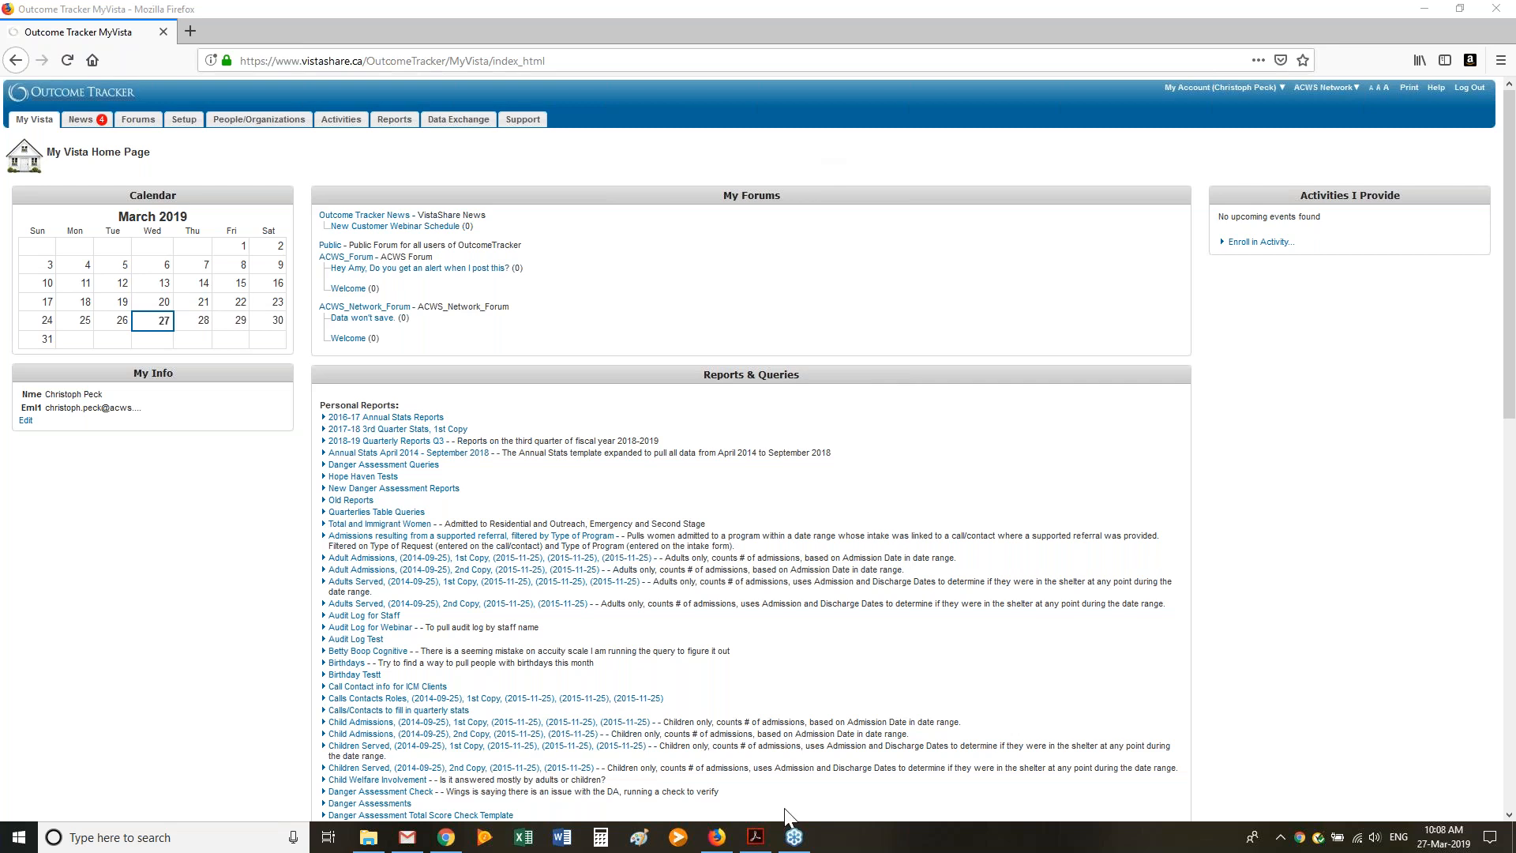
Switch to the Security Groups and Permissions in Outcome Tracker PDF in Adobe Acrobat and view the start of its first page
mouse_move(757, 849)
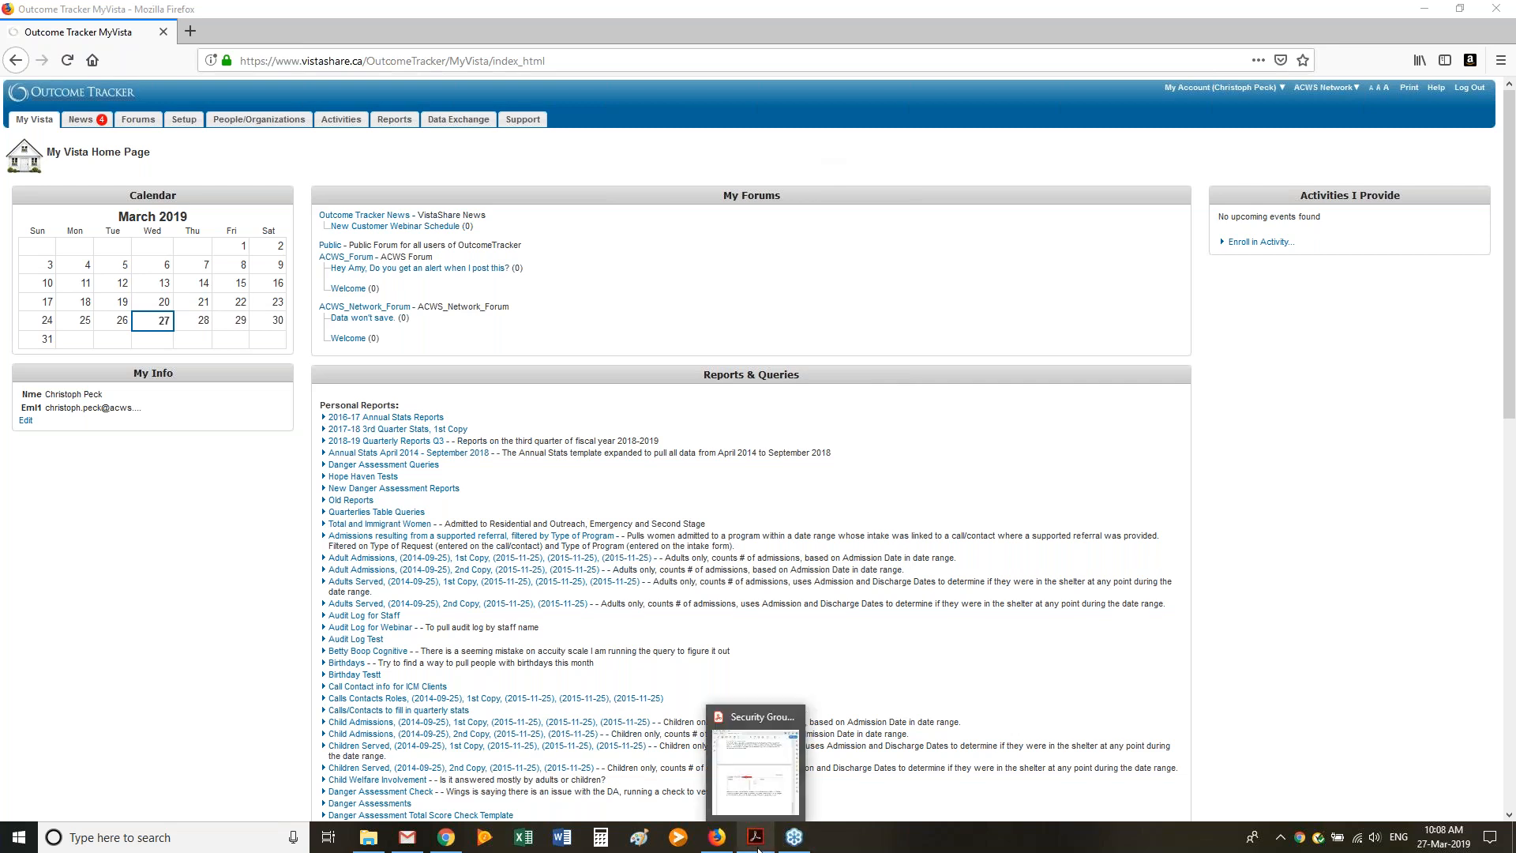
left_click(749, 849)
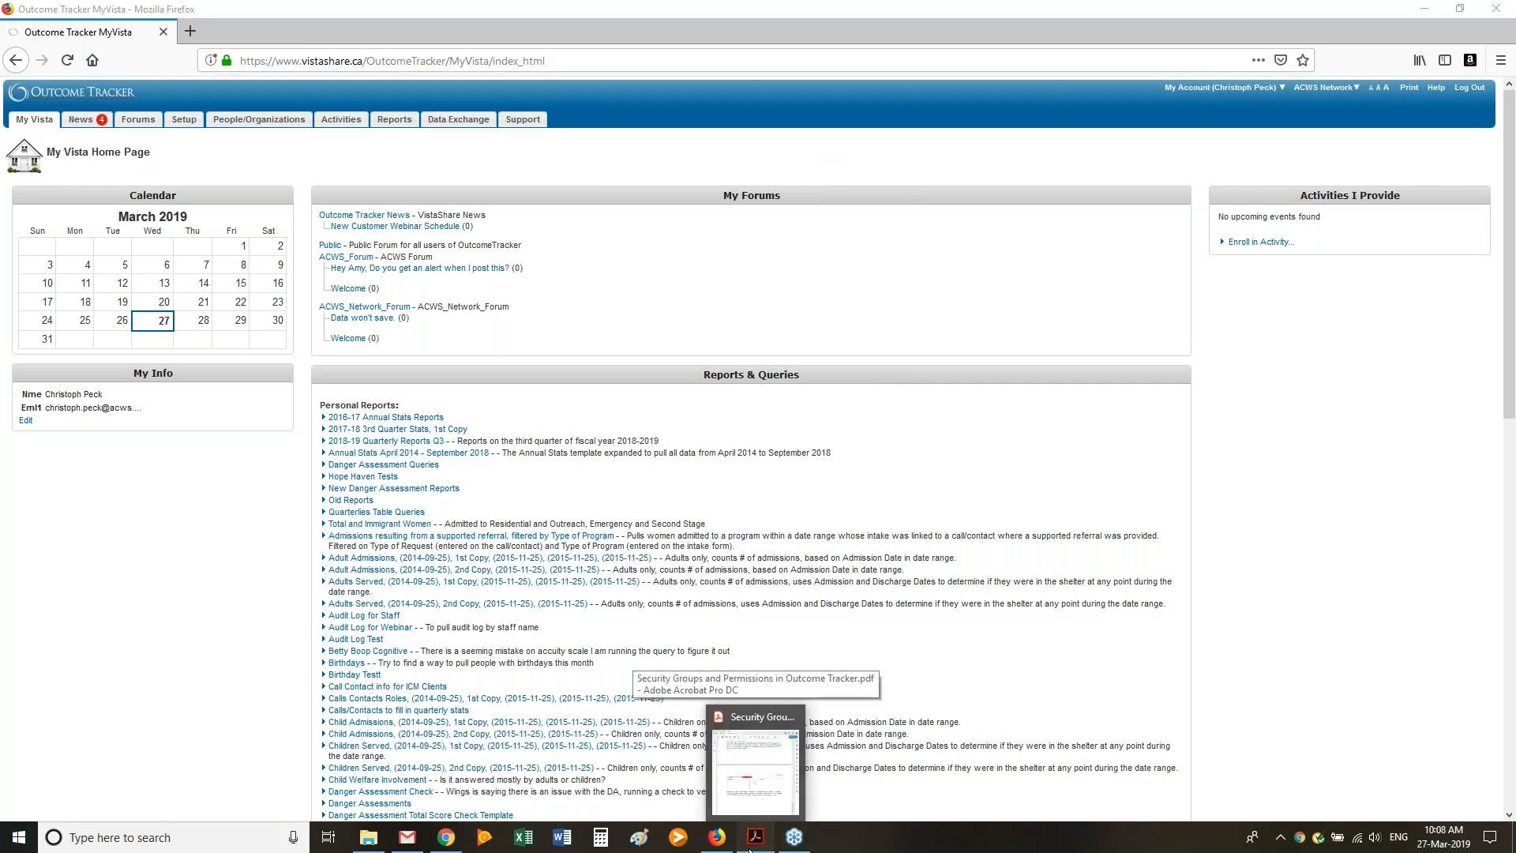
scroll(878, 633, "up", 5)
left_click_drag(911, 647, 950, 106)
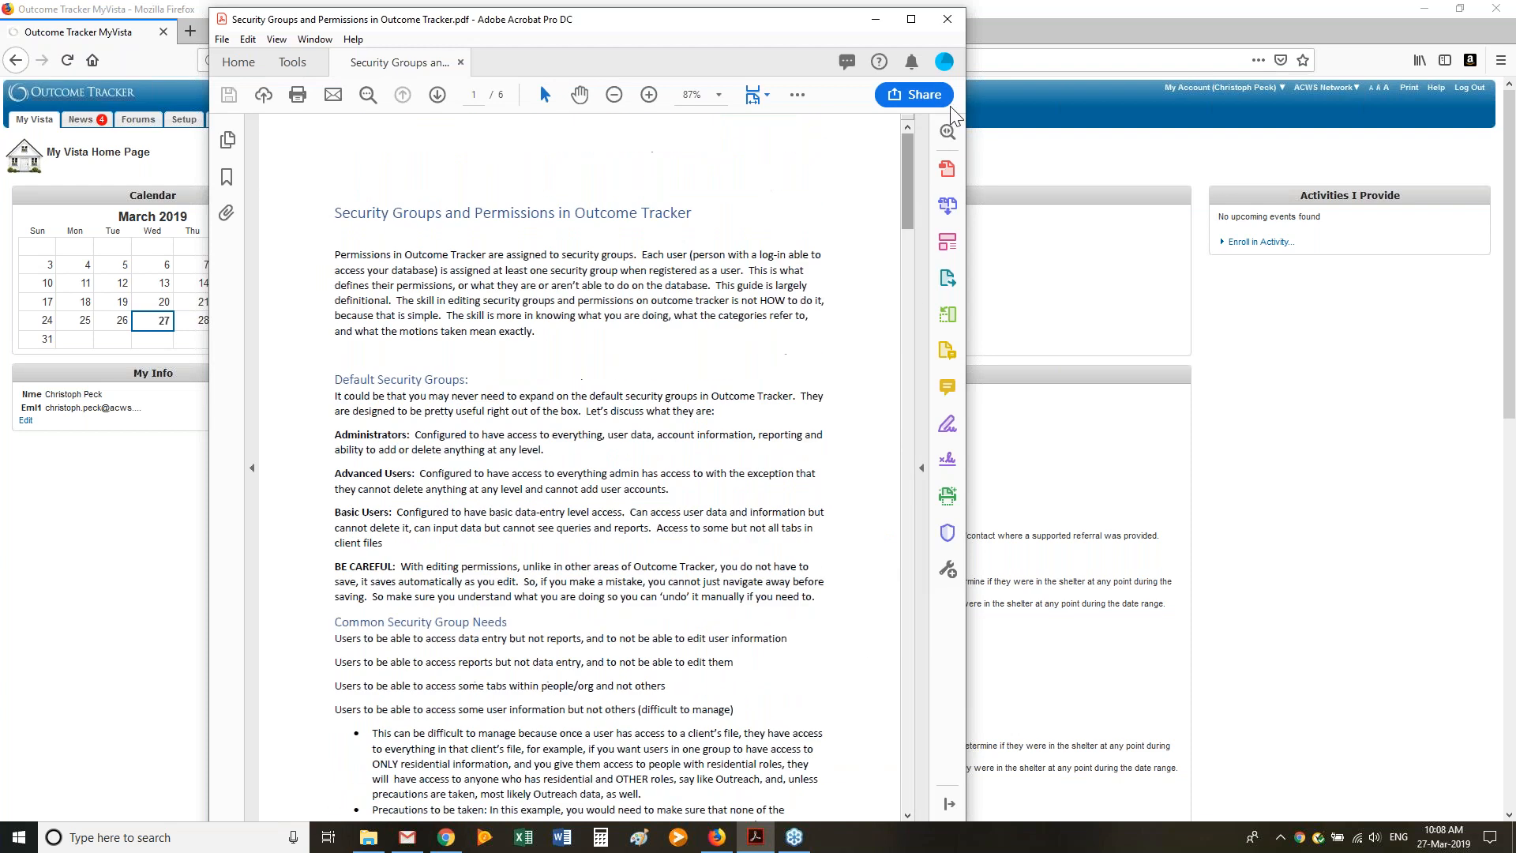
Return to Outcome Tracker in Firefox and open the Manage User Accounts page from the setup area
left_click(1106, 346)
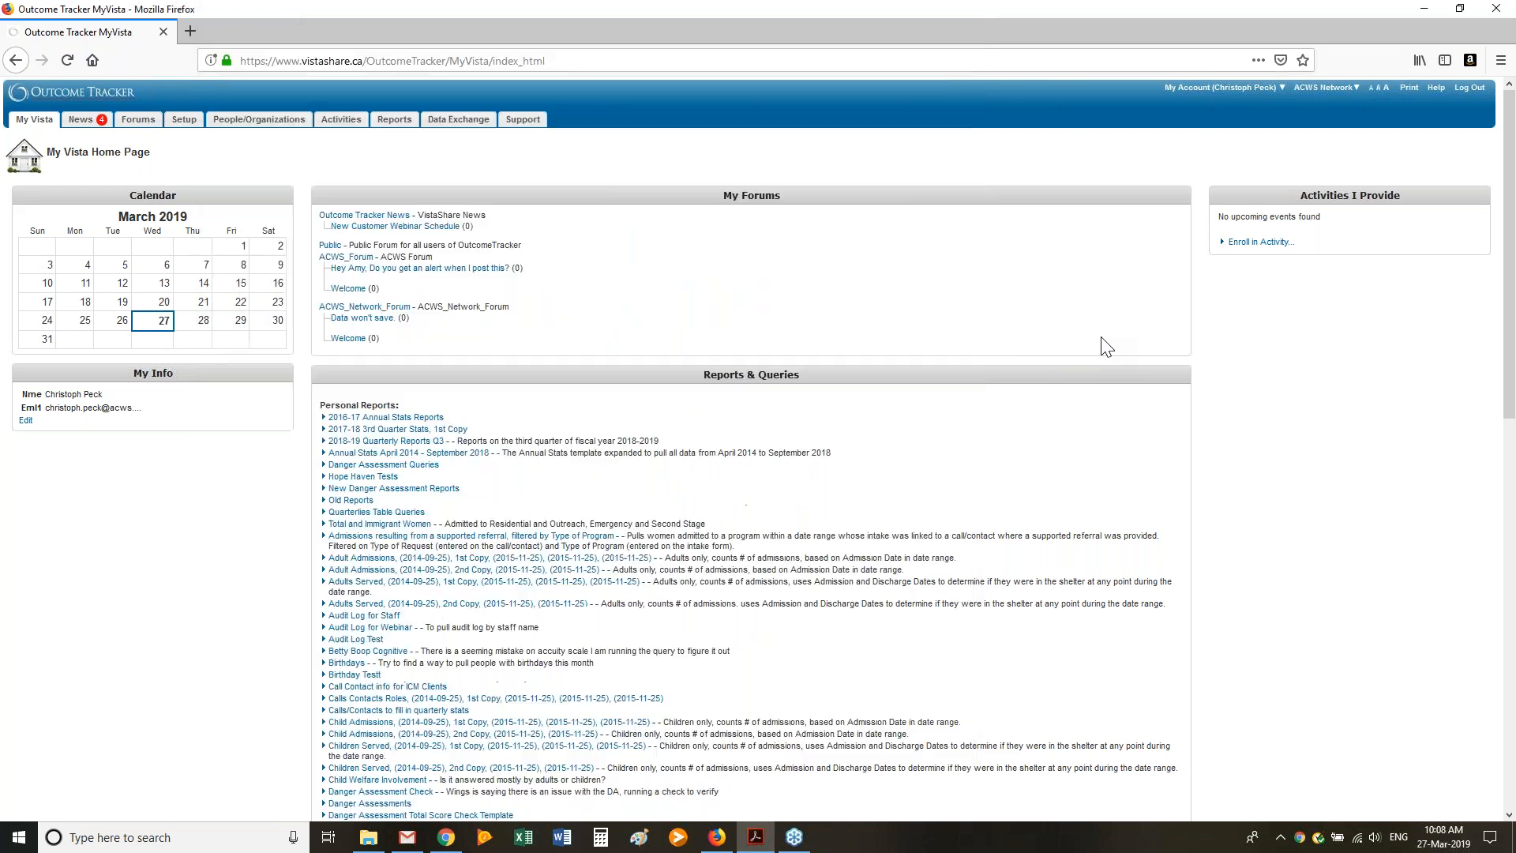
left_click(184, 119)
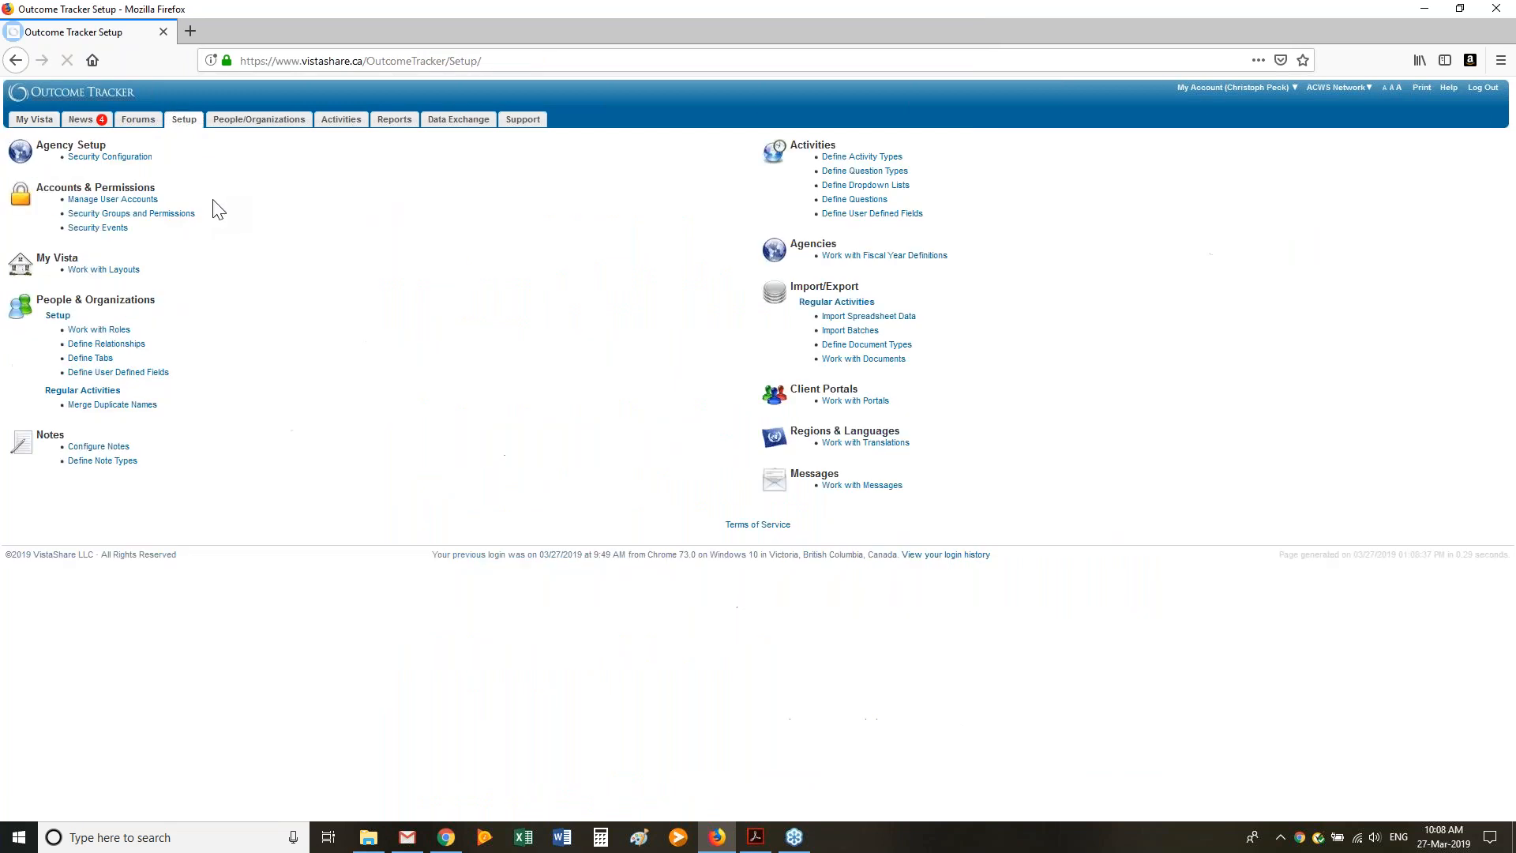
left_click(135, 203)
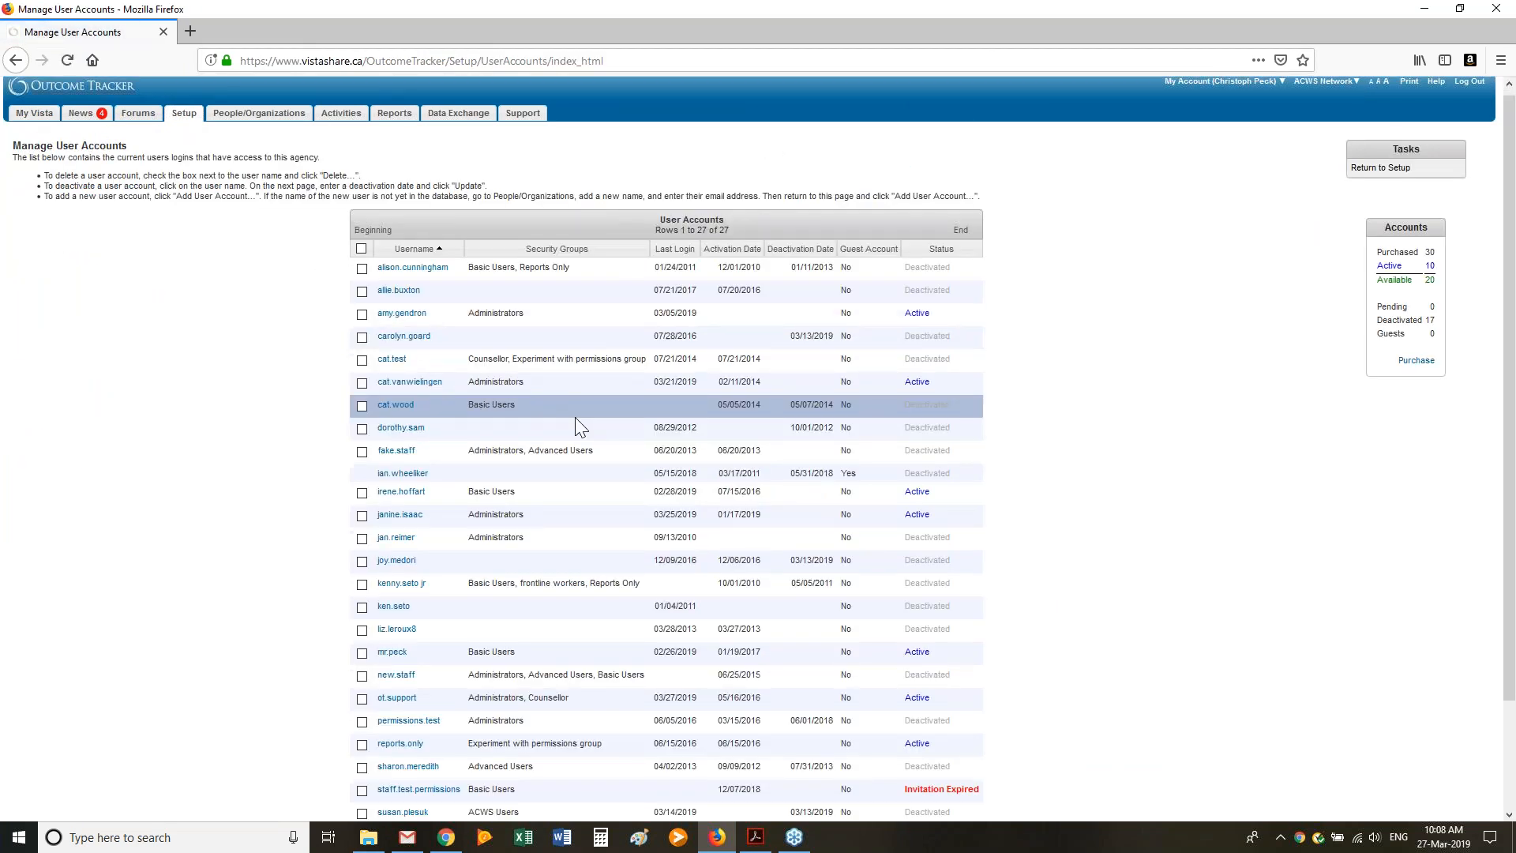
View the Create New User Accounts form with its security group choices, and close it without adding a user
scroll(582, 423, "down", 3)
left_click(891, 762)
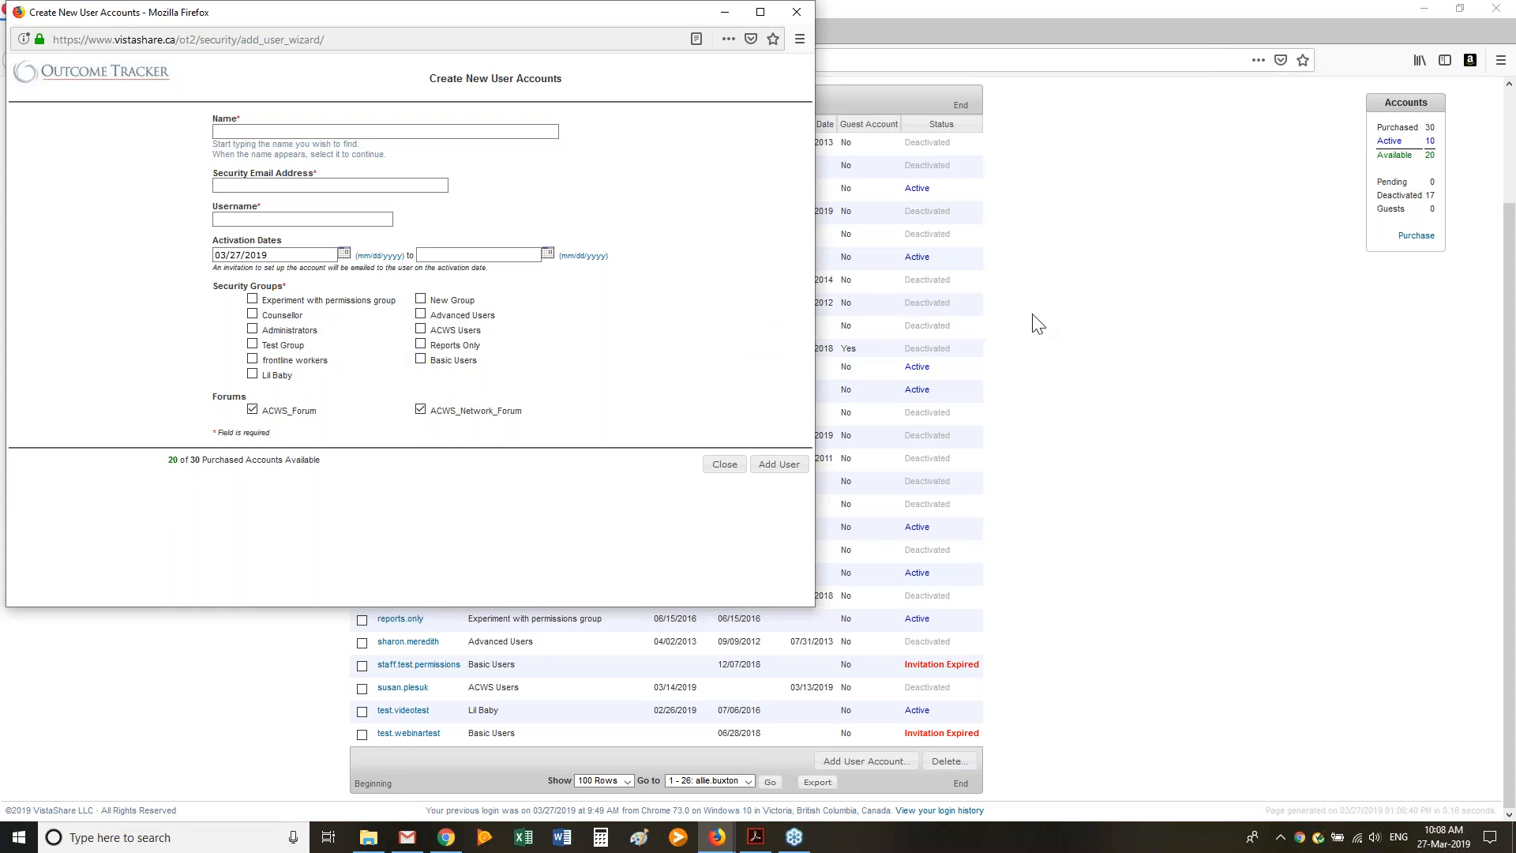
left_click(722, 466)
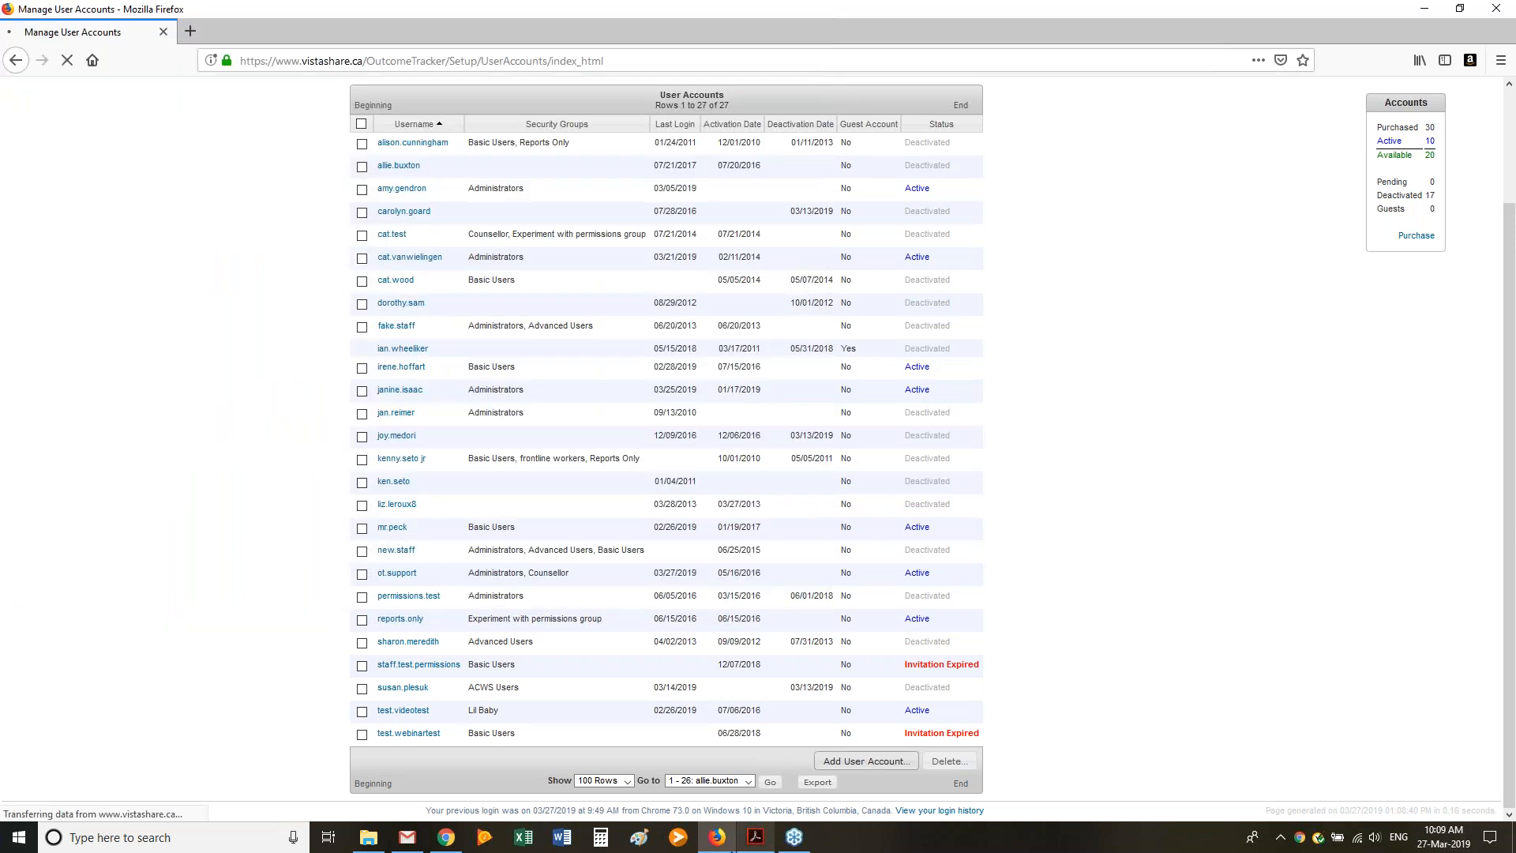
Switch to the PDF guide in Adobe Acrobat and read about default security groups, common group needs and the different types of permissions
mouse_move(755, 843)
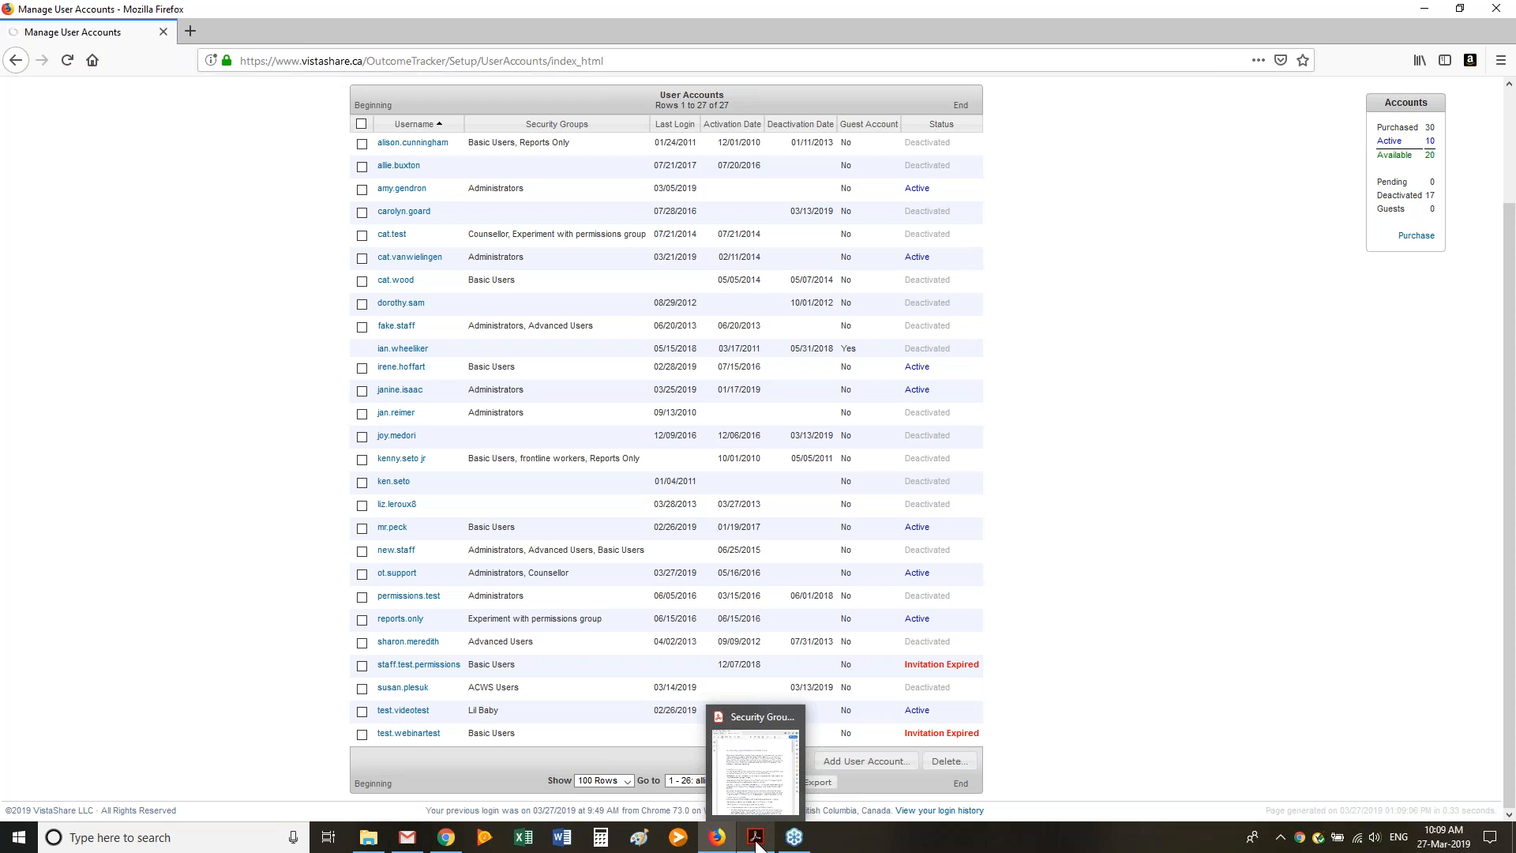
left_click(756, 839)
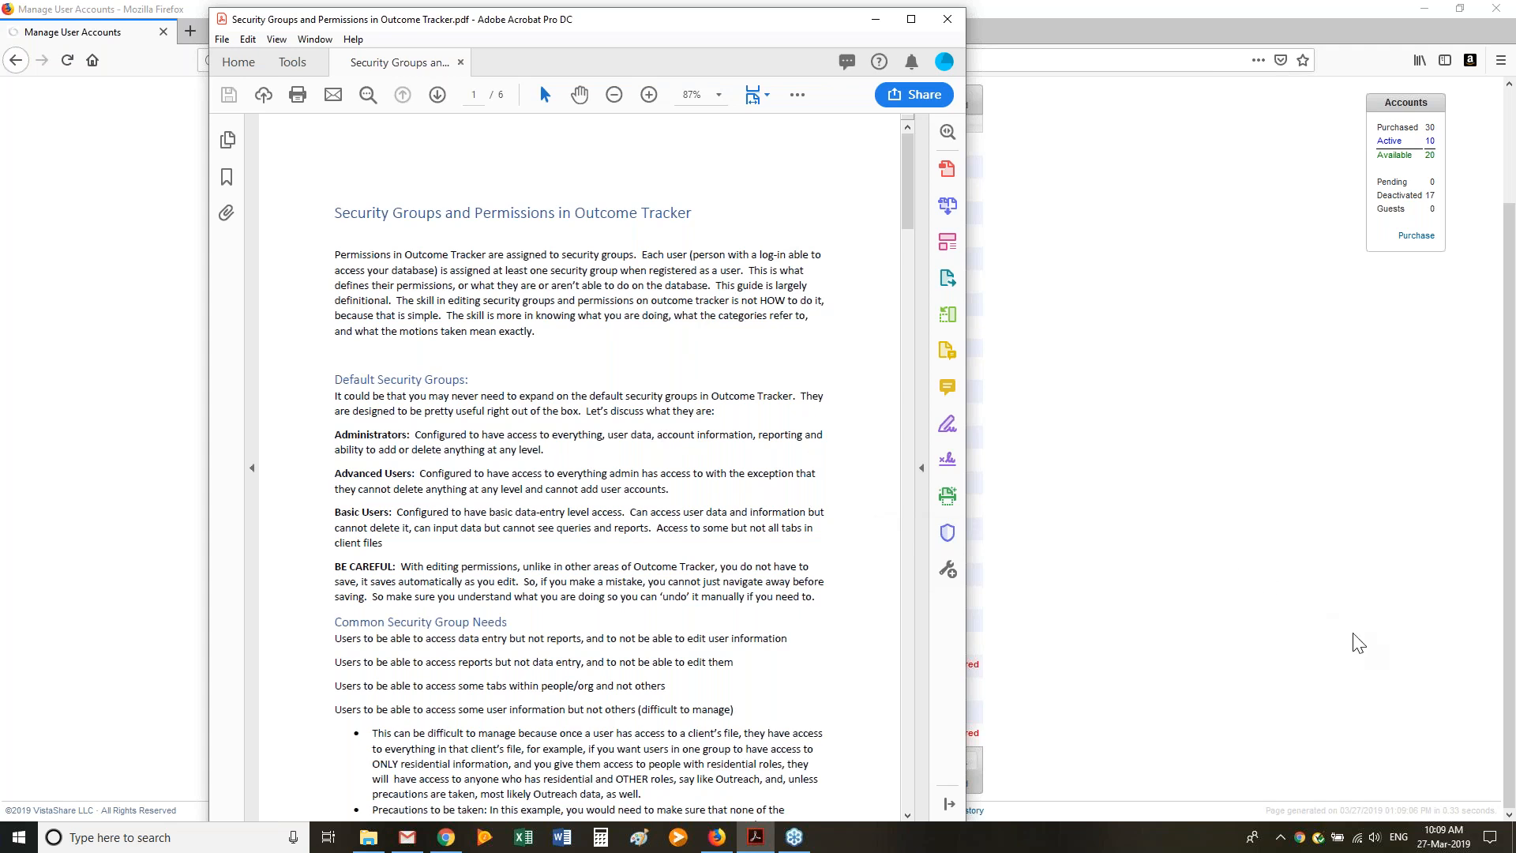
left_click(1304, 639)
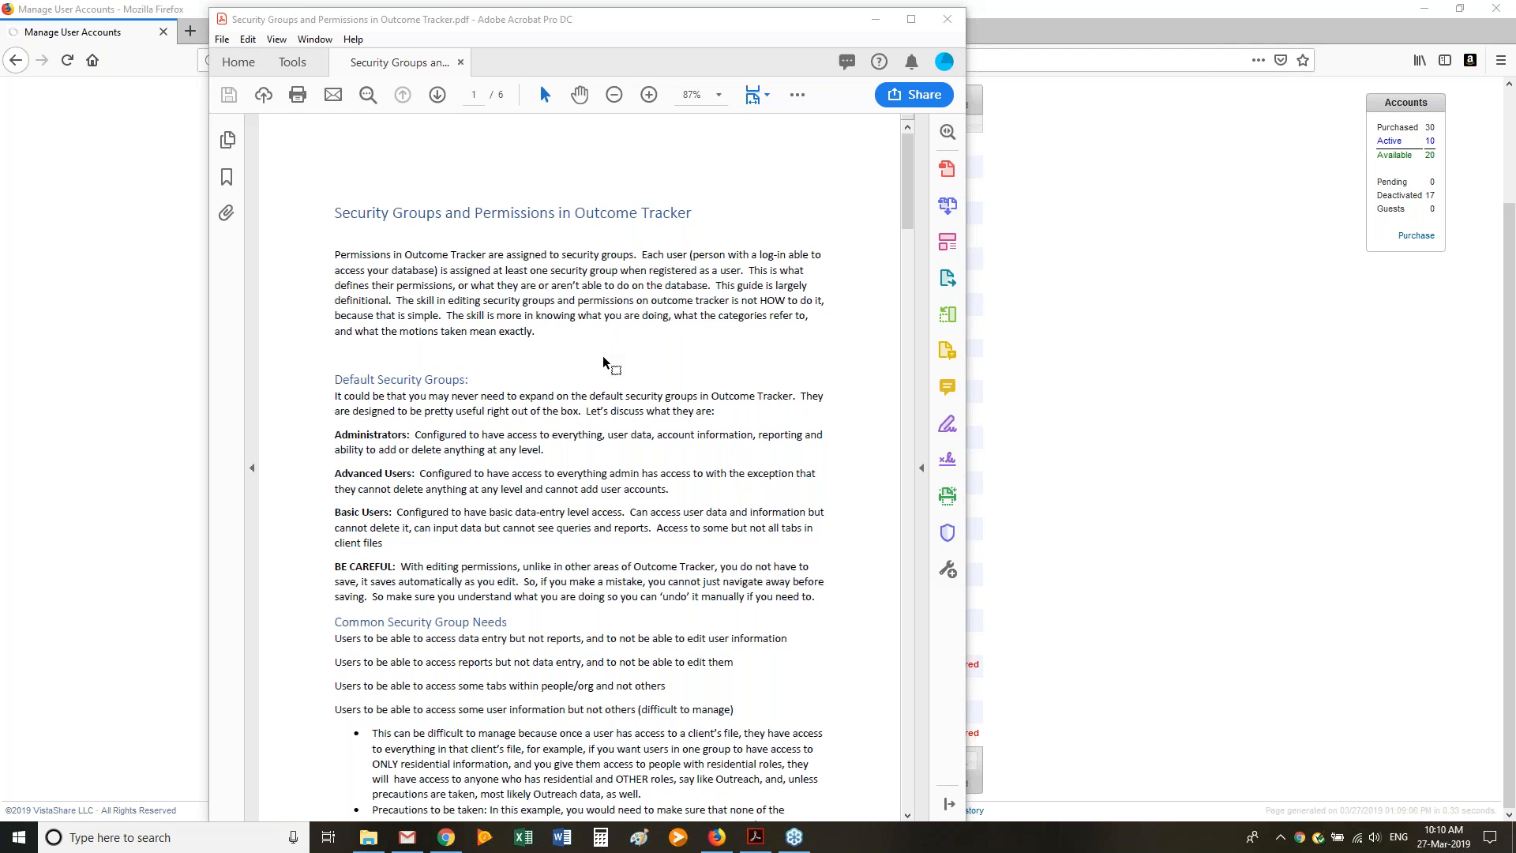
scroll(604, 362, "down", 1)
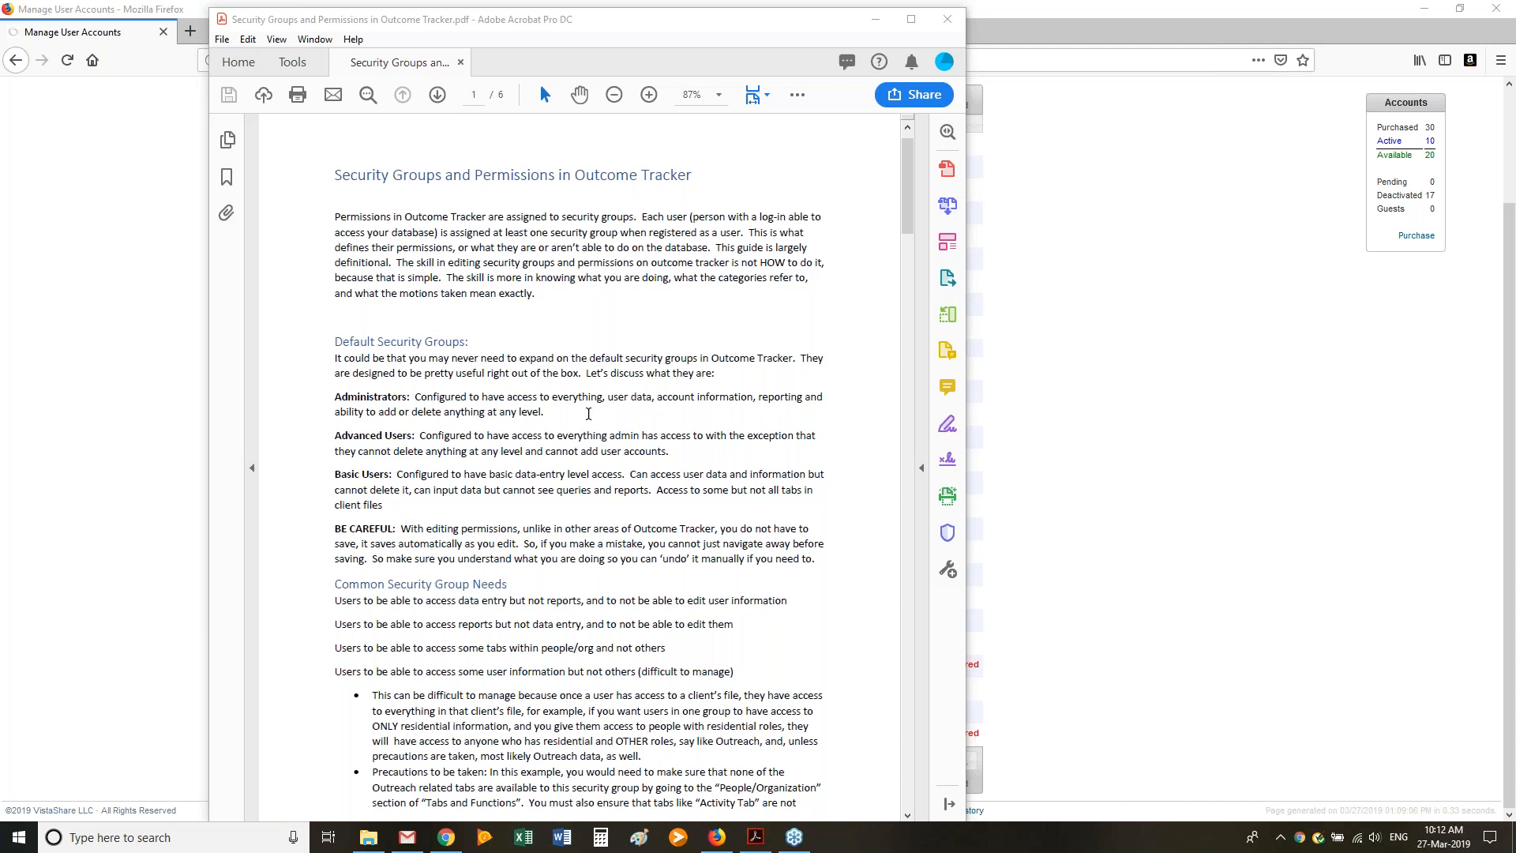
scroll(588, 414, "down", 3)
scroll(592, 418, "up", 4)
scroll(598, 421, "down", 4)
scroll(598, 422, "down", 1)
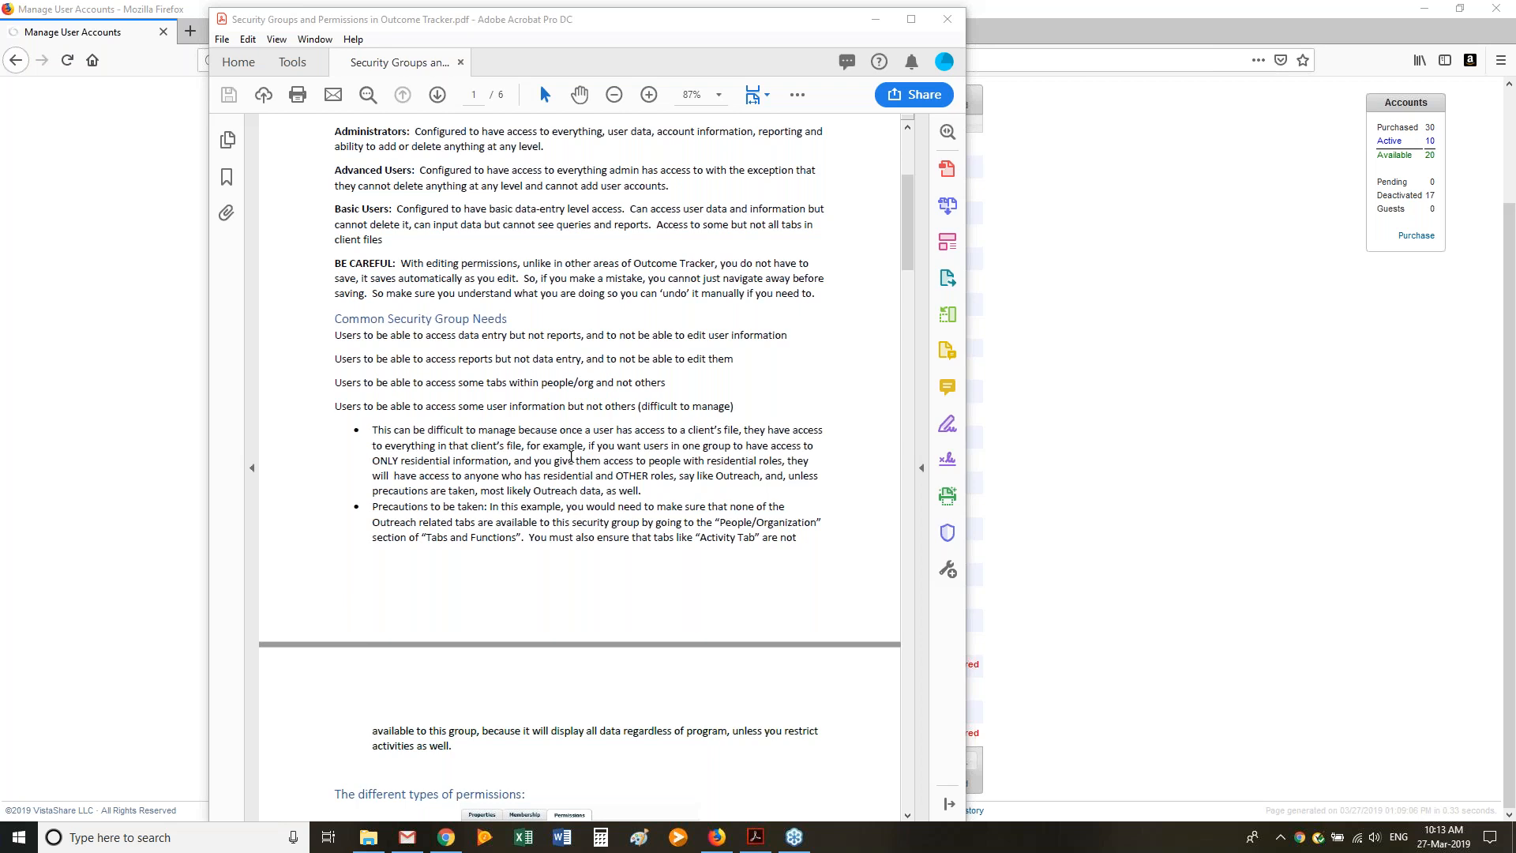
scroll(558, 432, "down", 7)
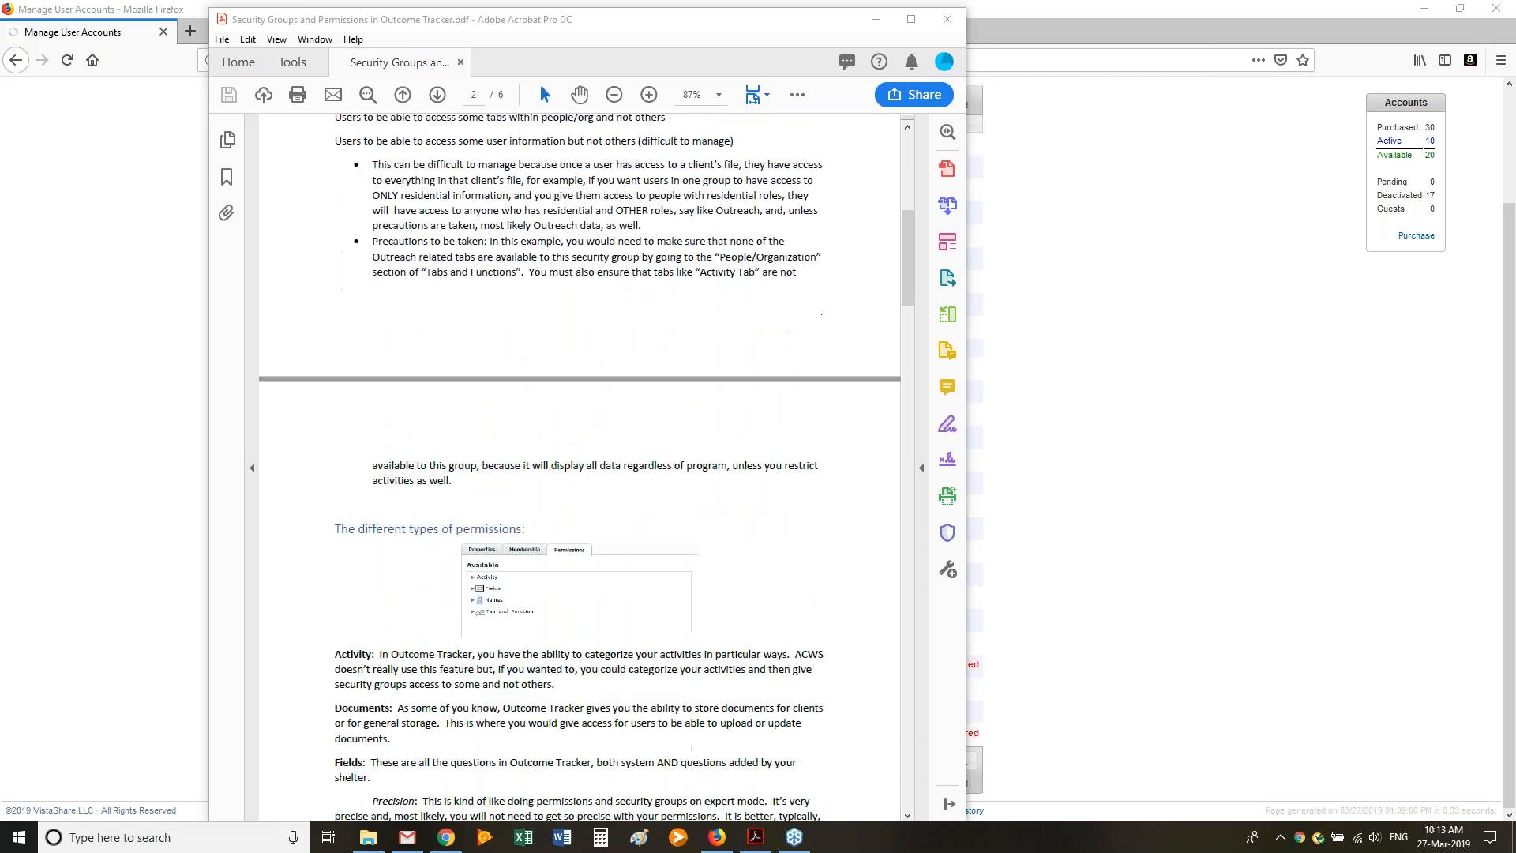
scroll(579, 466, "down", 5)
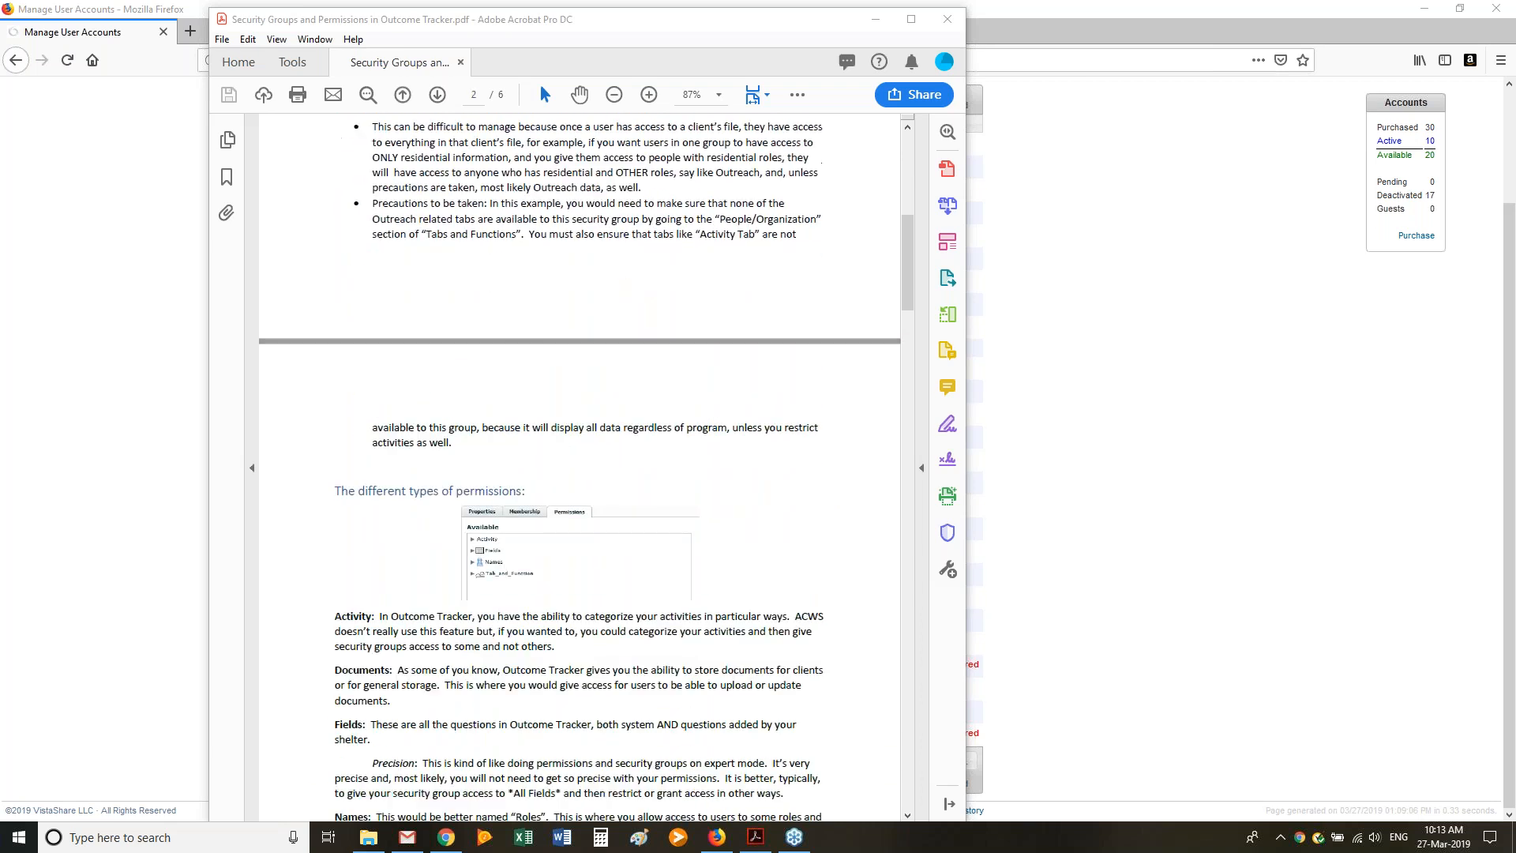
scroll(339, 455, "down", 3)
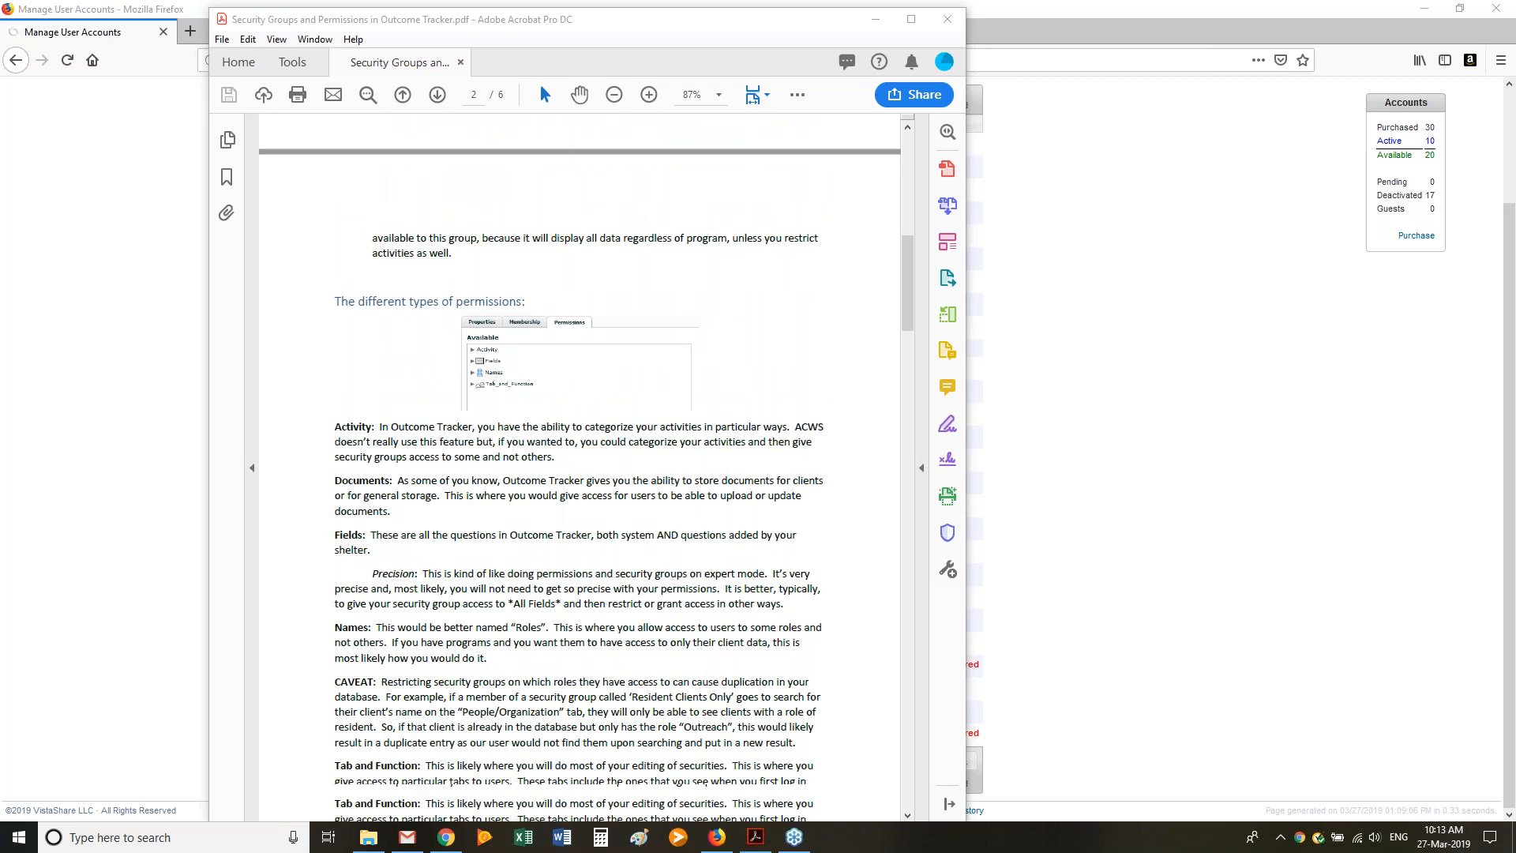
Return to Outcome Tracker in Firefox and open the Security Groups and Permissions setup page
left_click(205, 486)
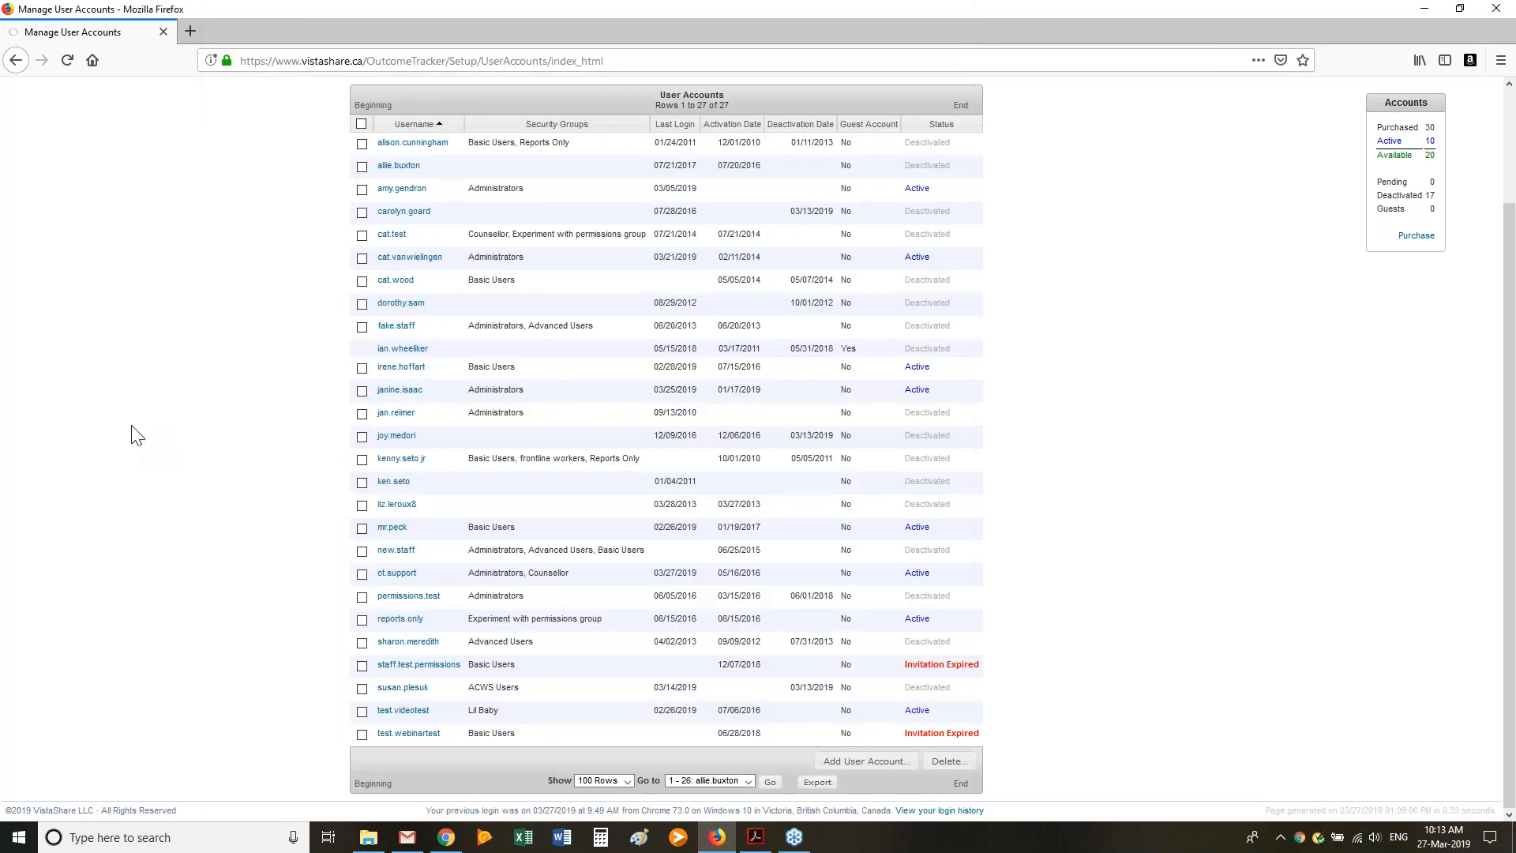
scroll(209, 142, "up", 3)
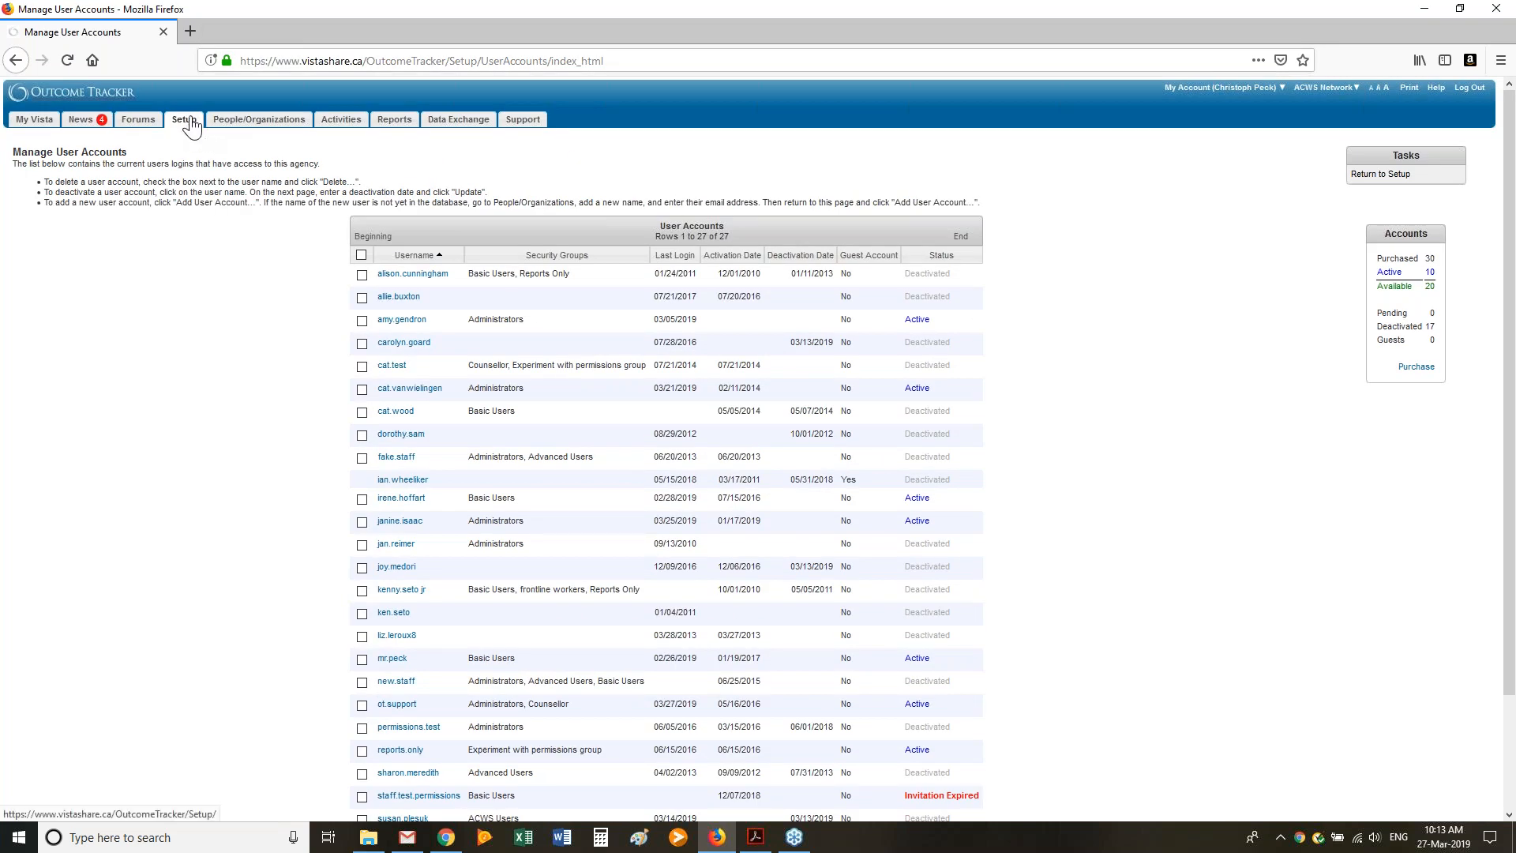
left_click(186, 121)
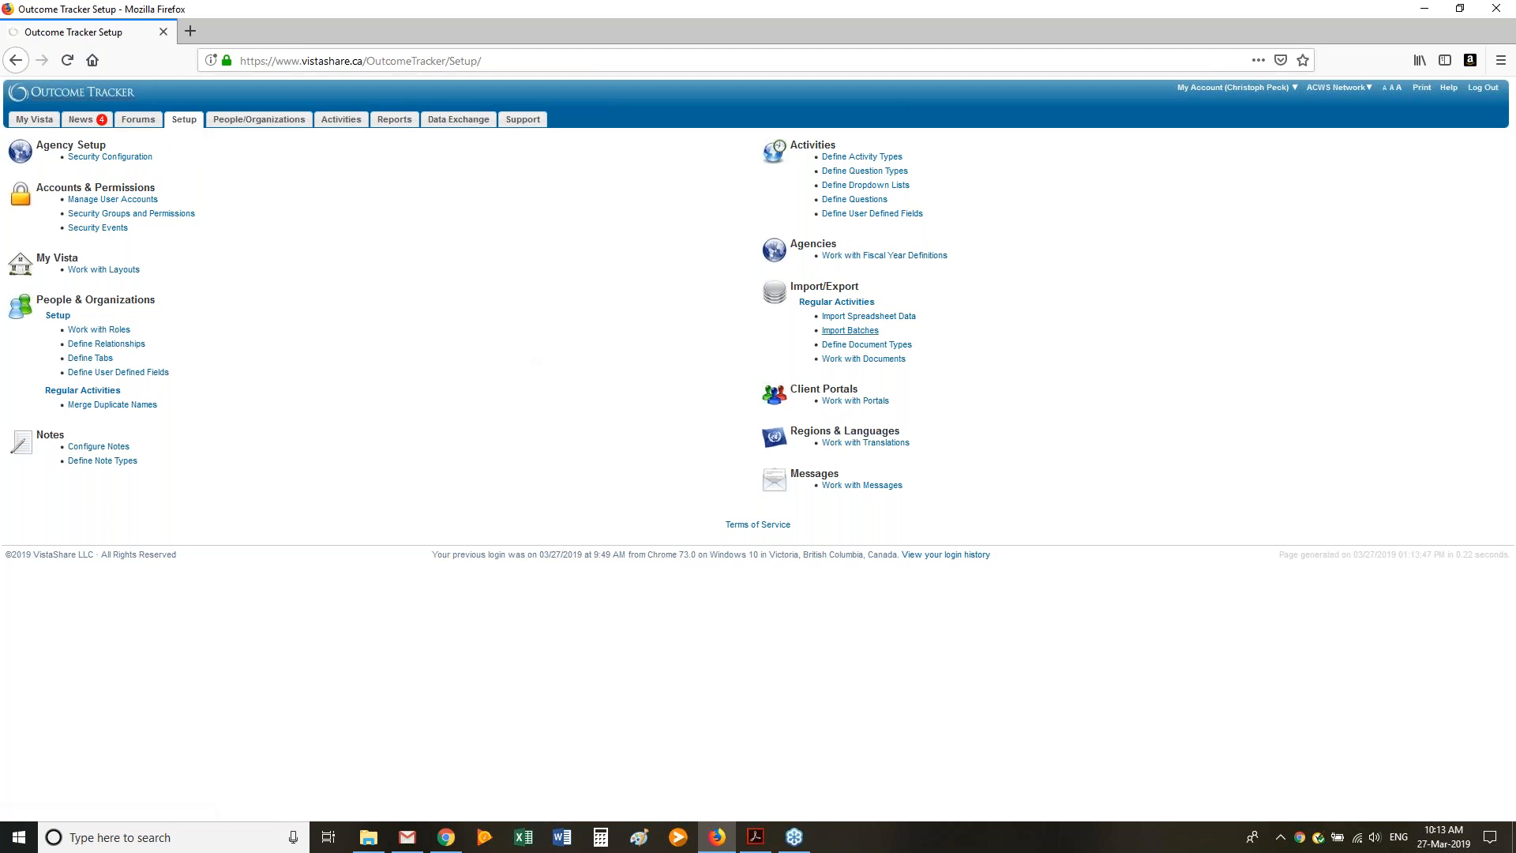
left_click(159, 218)
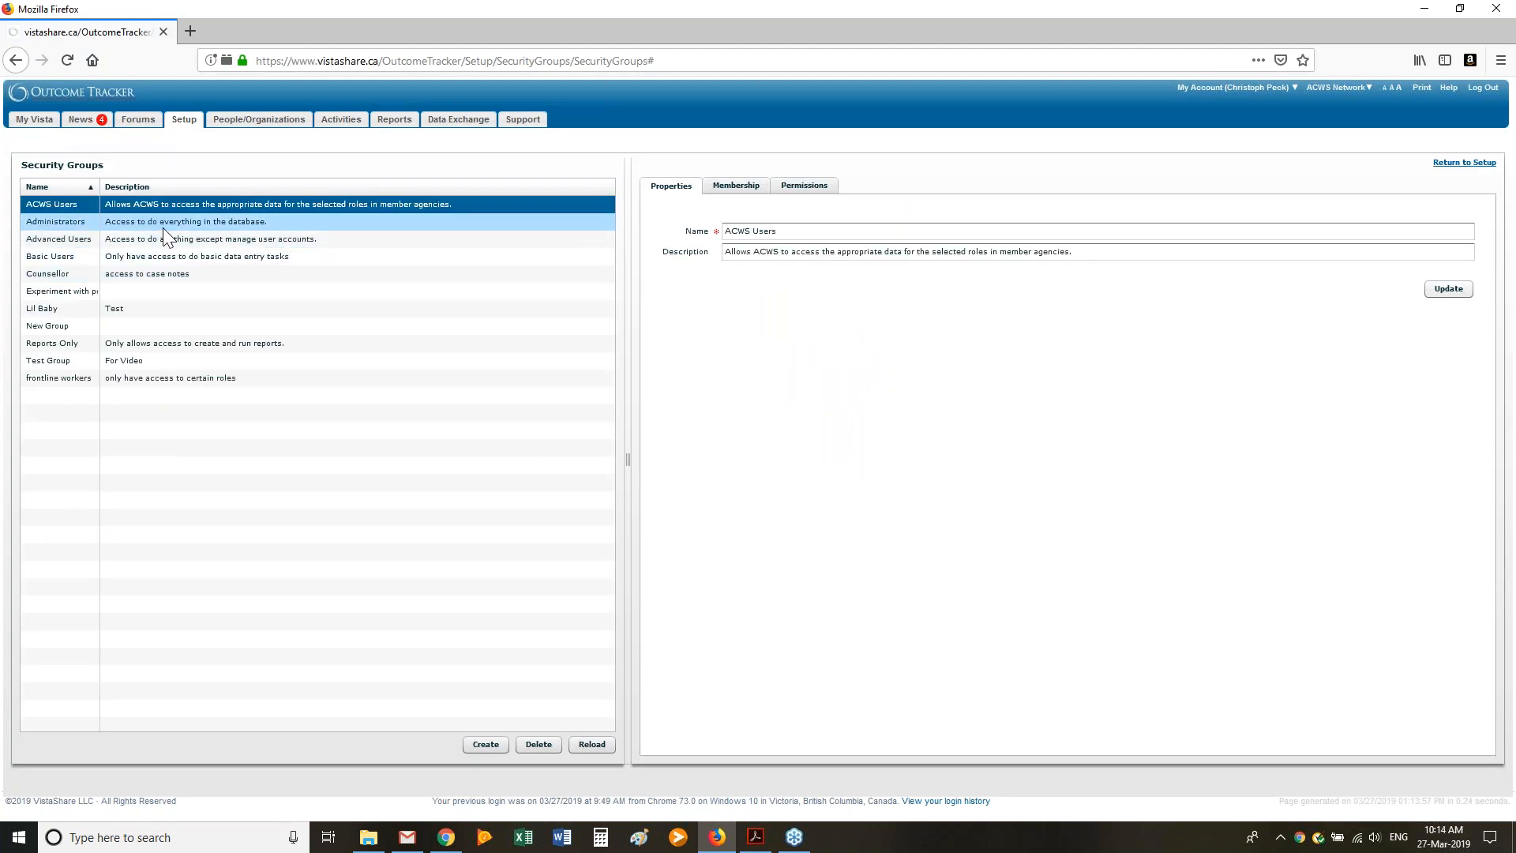
Look at the Administrators group, and review the Basic Users group's name, description and membership lists
left_click(175, 228)
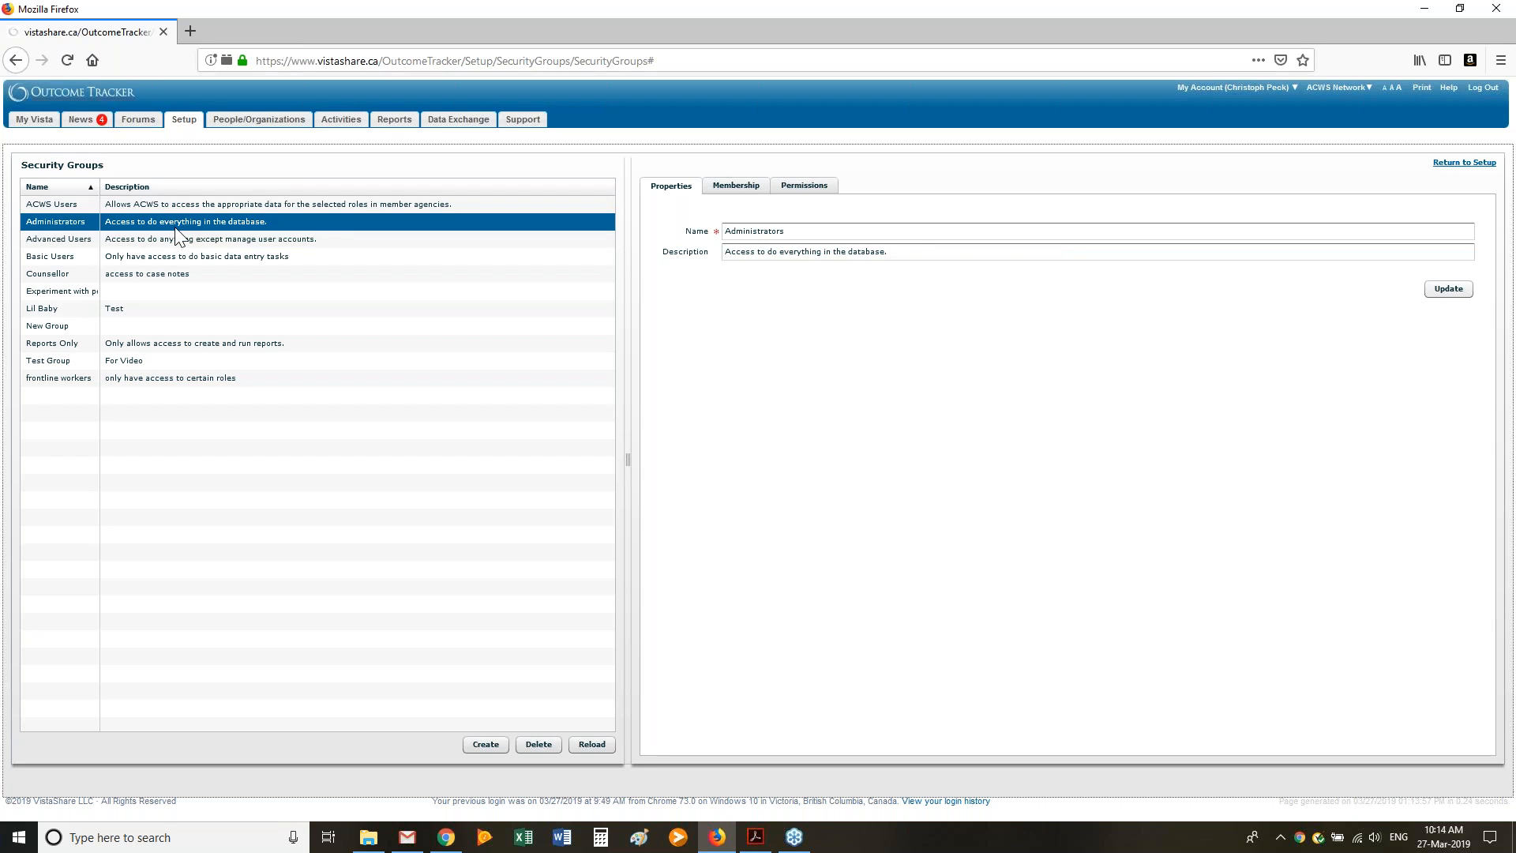
left_click(178, 253)
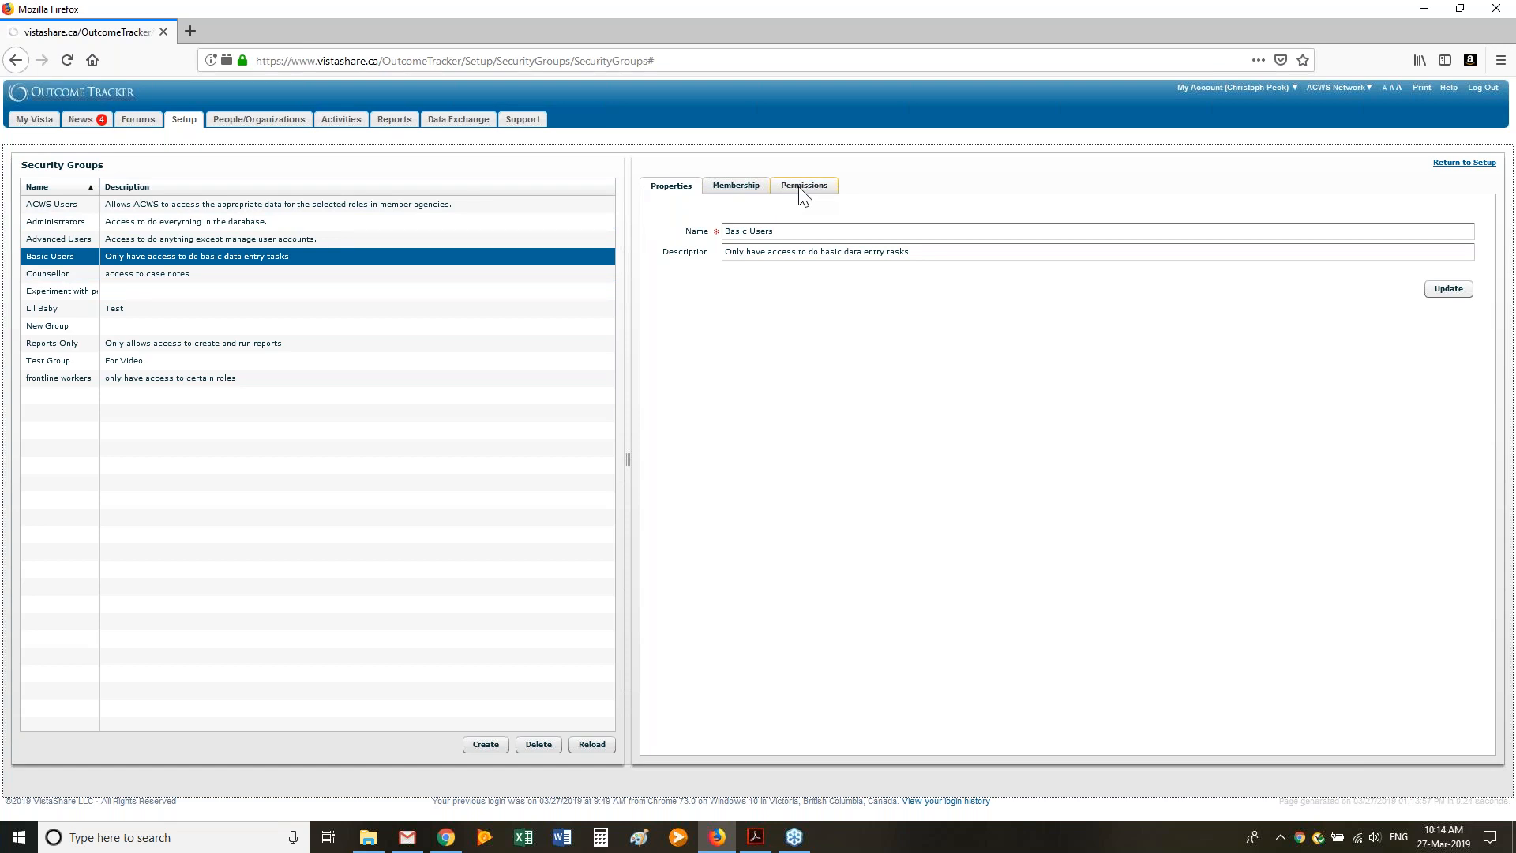
left_click_drag(793, 234, 650, 240)
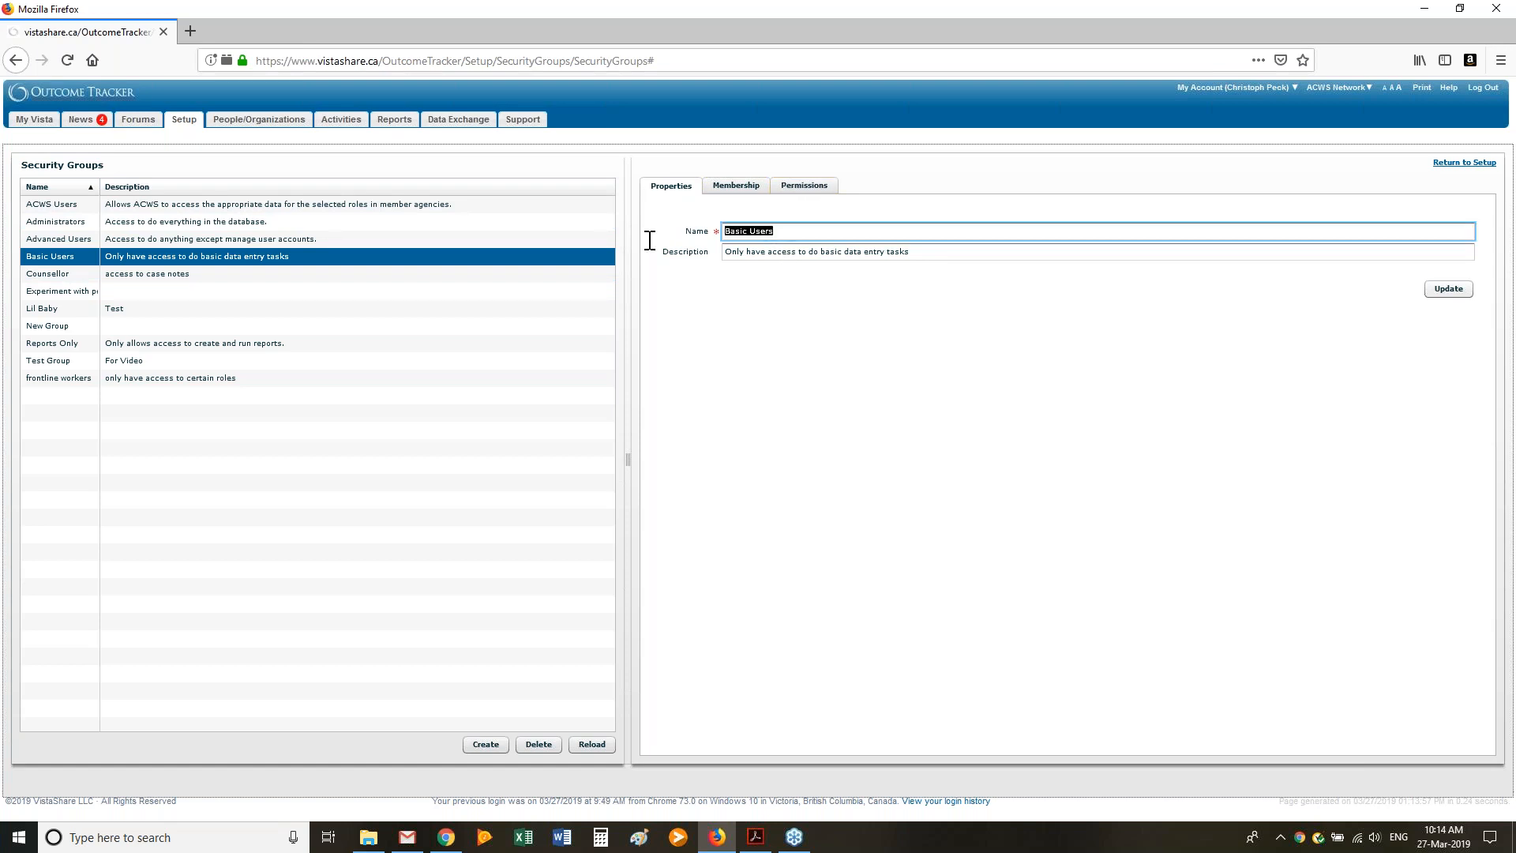
left_click(857, 387)
left_click_drag(920, 251, 484, 284)
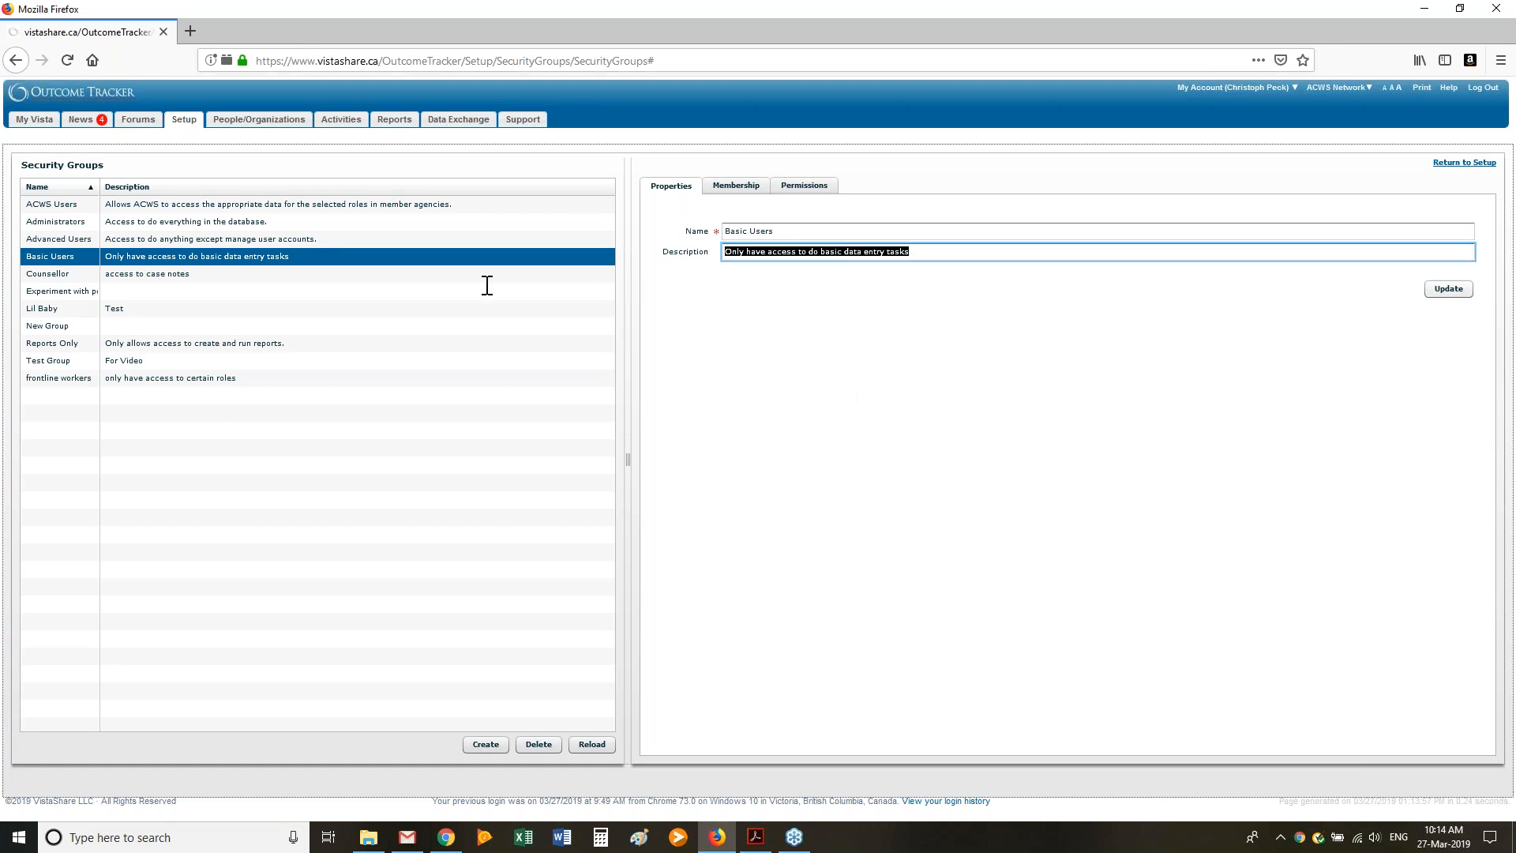
left_click(795, 352)
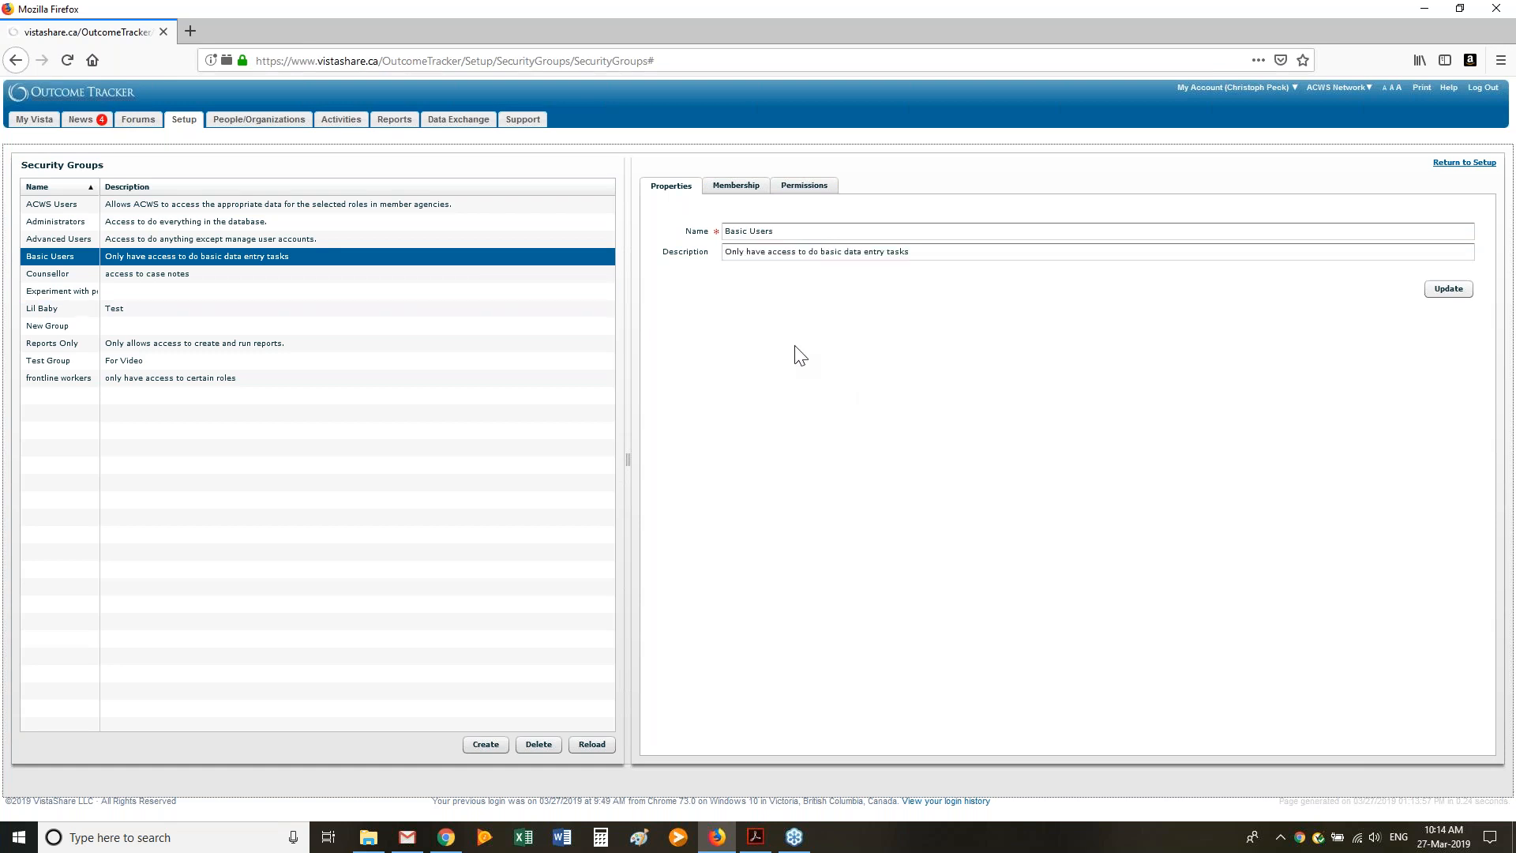
left_click(742, 186)
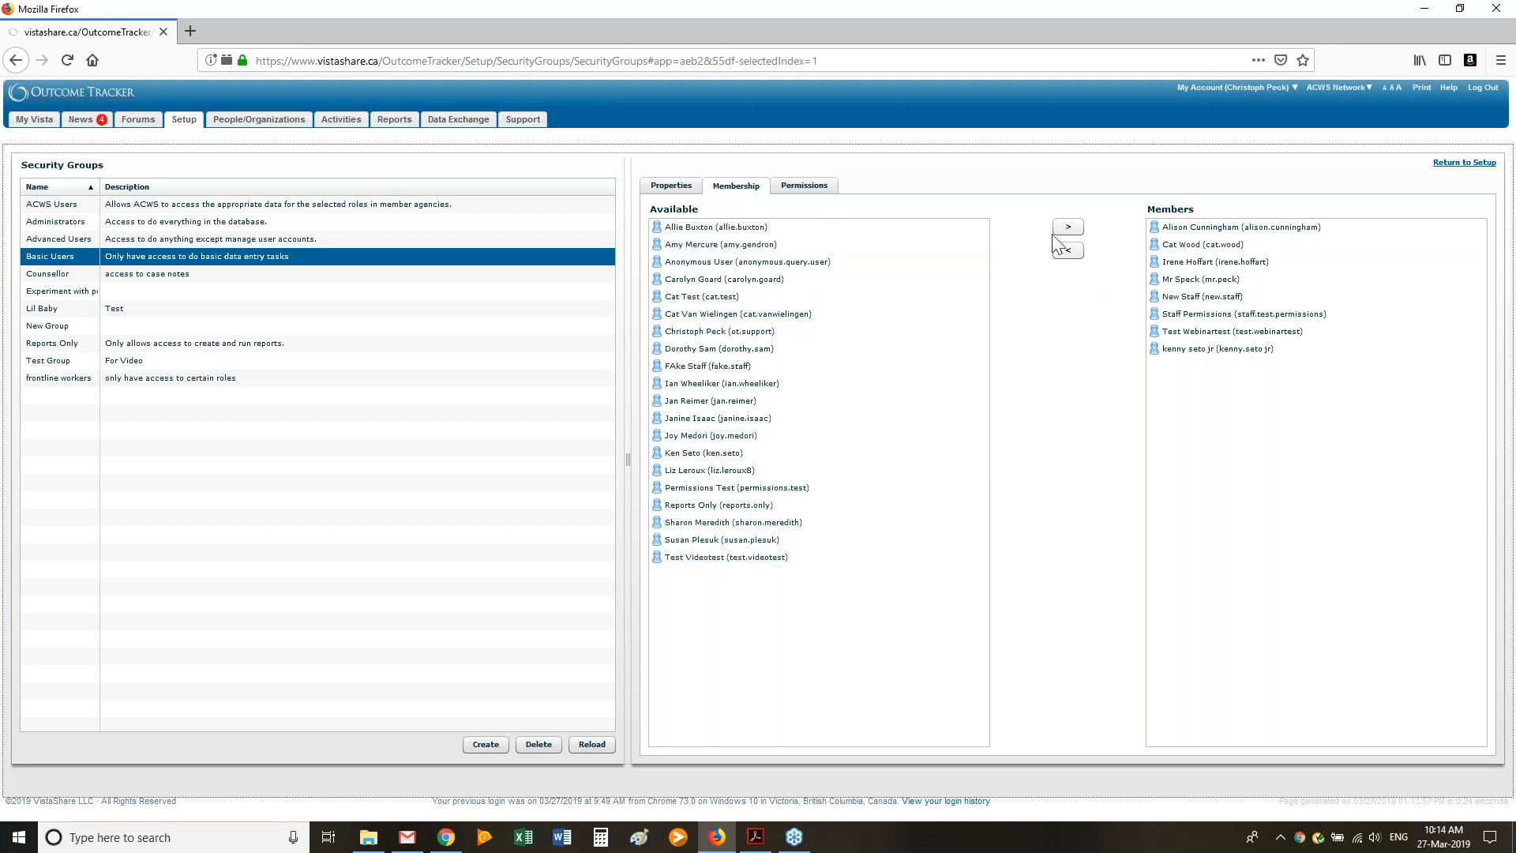
Show the permissions of the Basic Users group and expand the activity types under both full access and available permissions
left_click(805, 186)
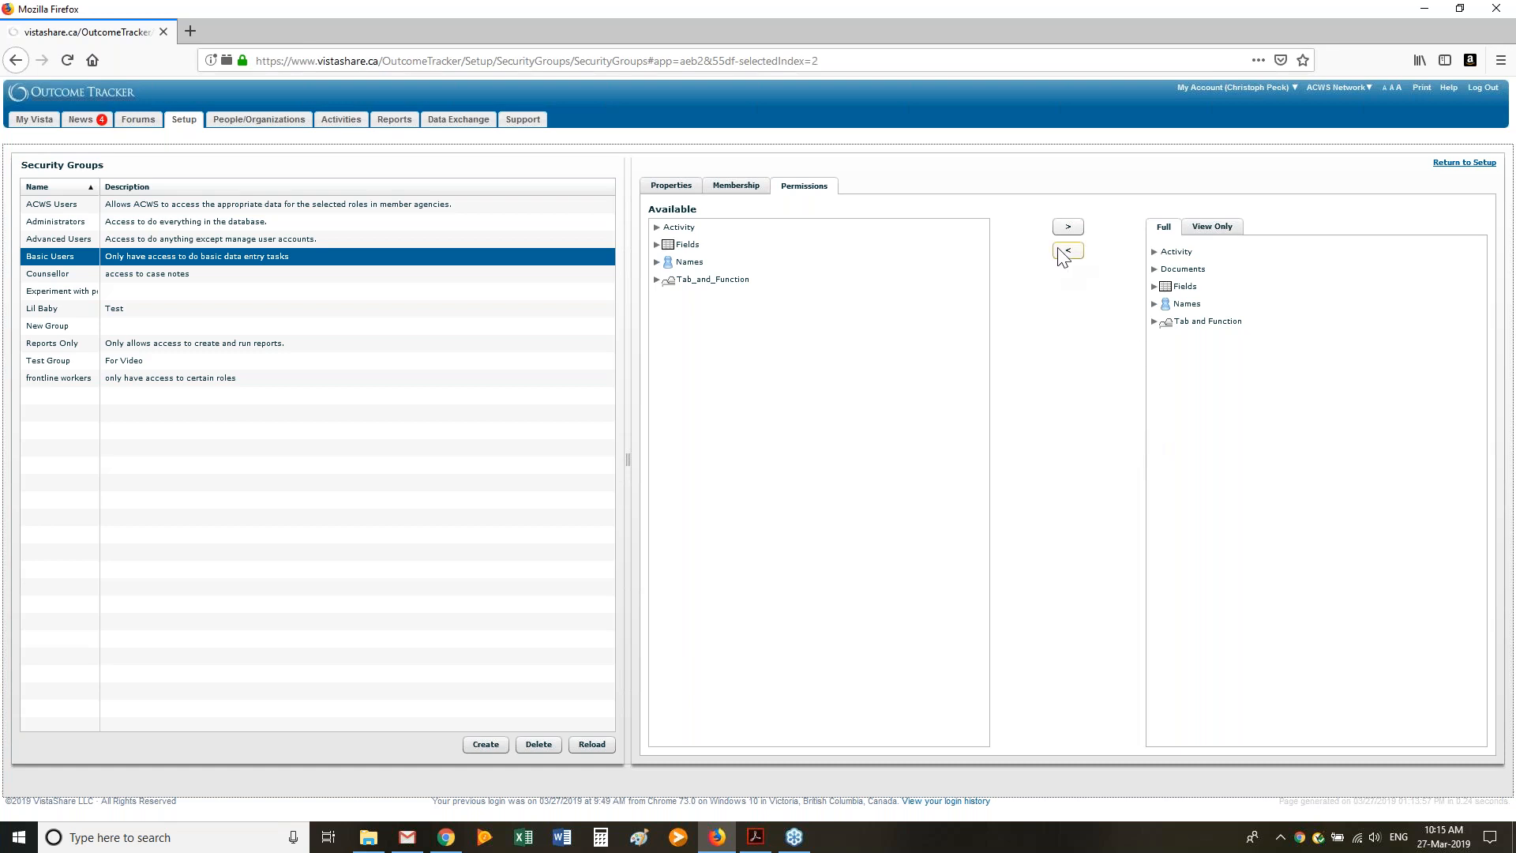
left_click(1155, 252)
left_click(1167, 269)
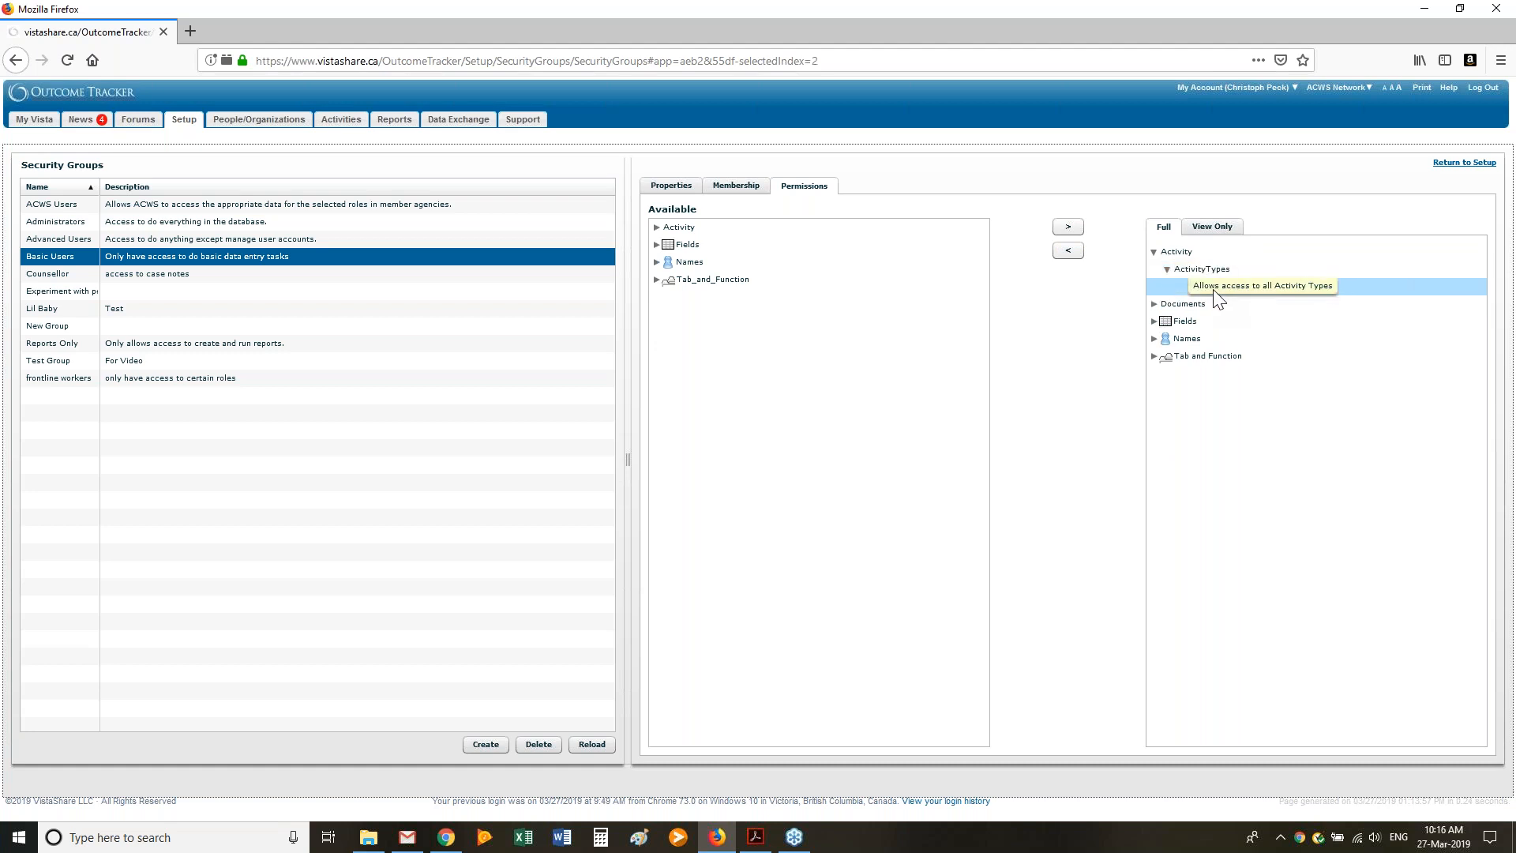
left_click(656, 227)
left_click(670, 244)
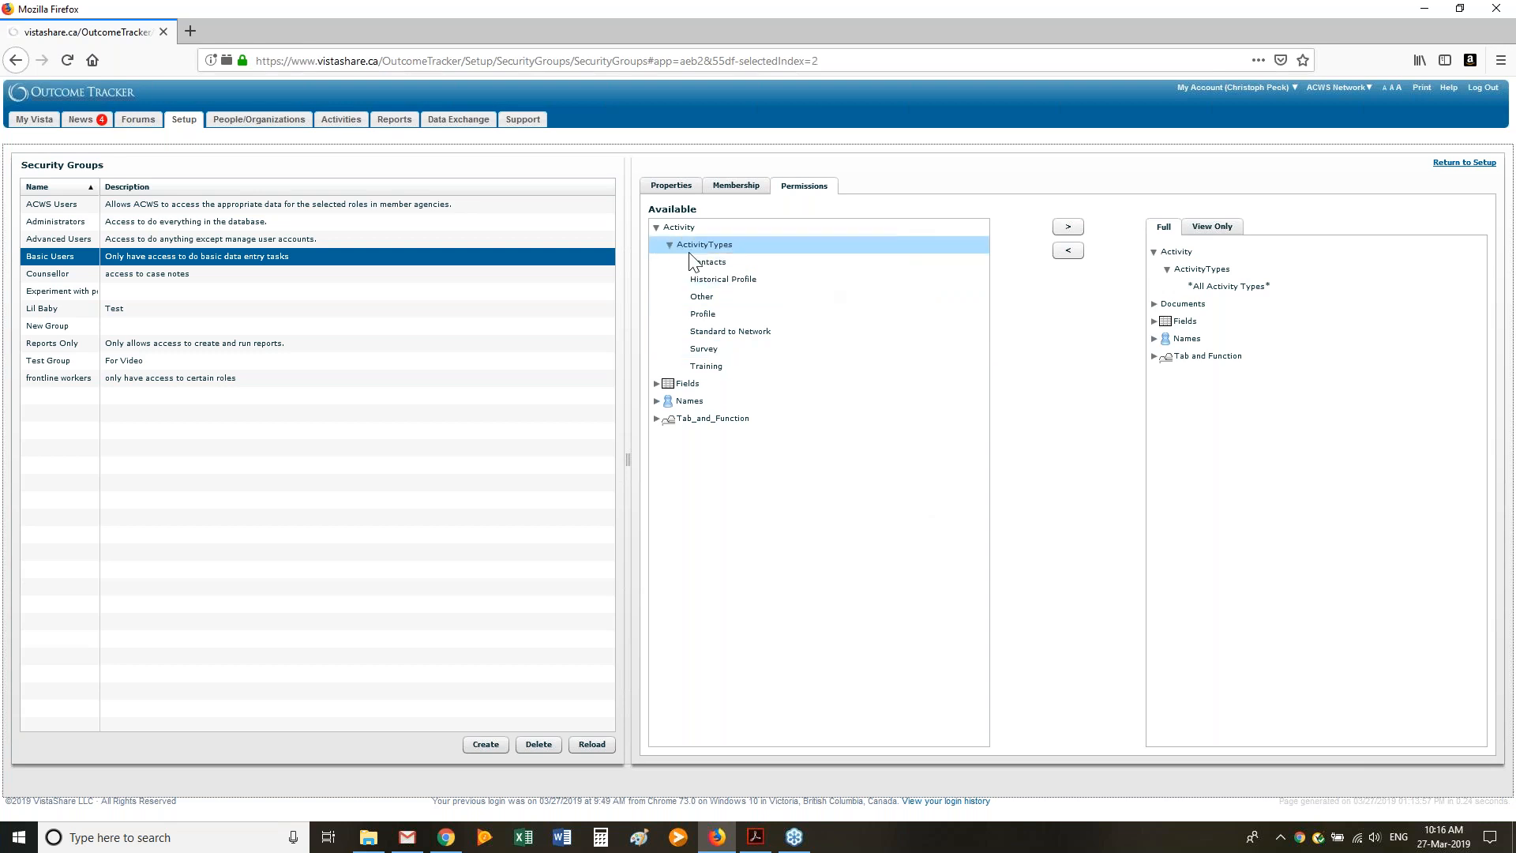
Open the Activities page in a new browser tab and switch to it
right_click(348, 121)
left_click(373, 135)
left_click(265, 32)
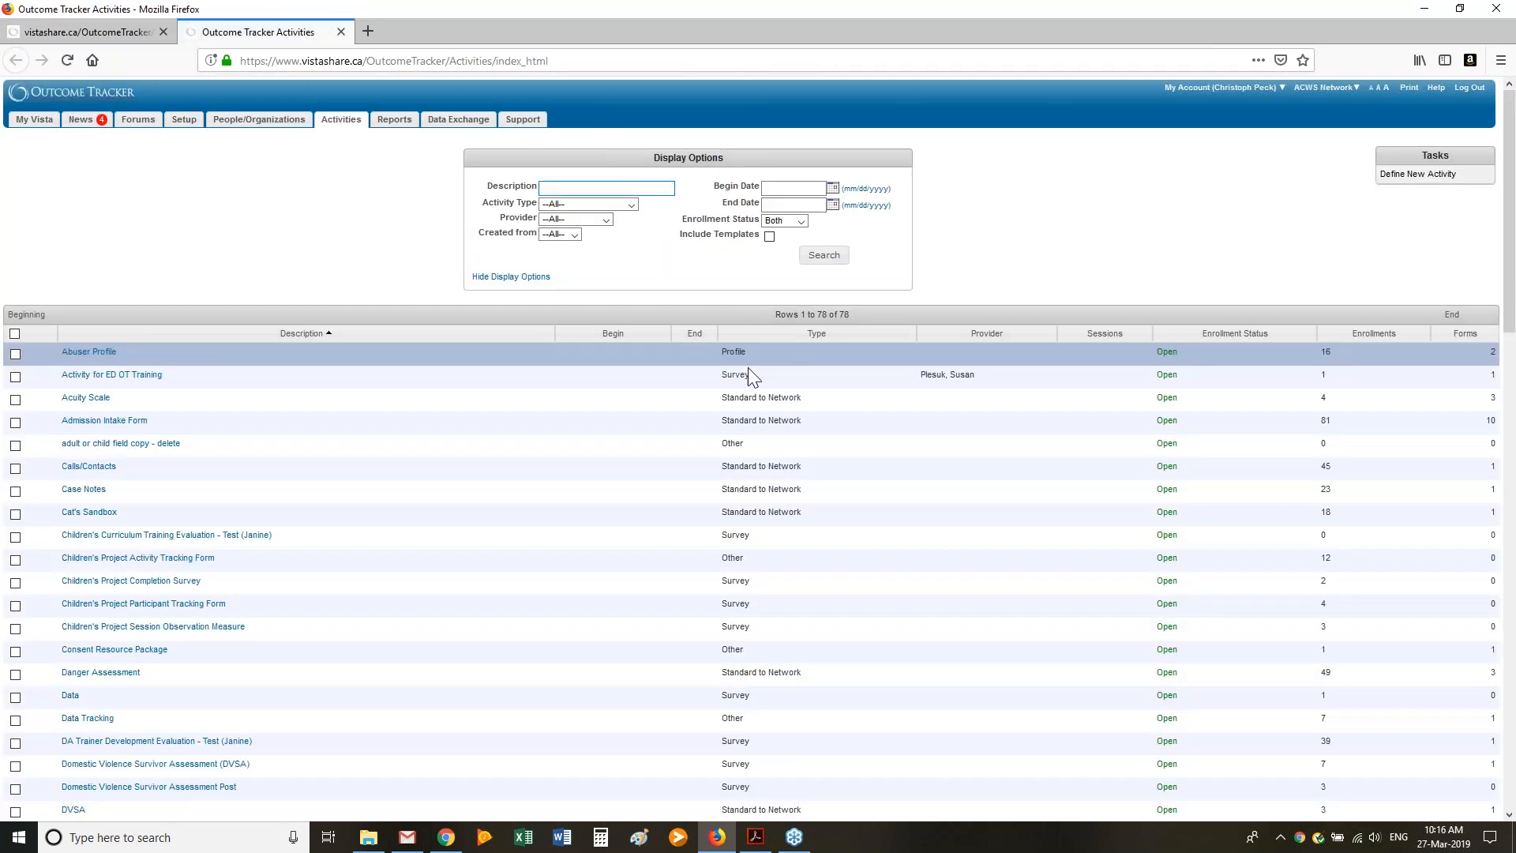
Examine the activities list to see which type each activity is assigned
scroll(766, 556, "down", 1)
scroll(766, 556, "down", 5)
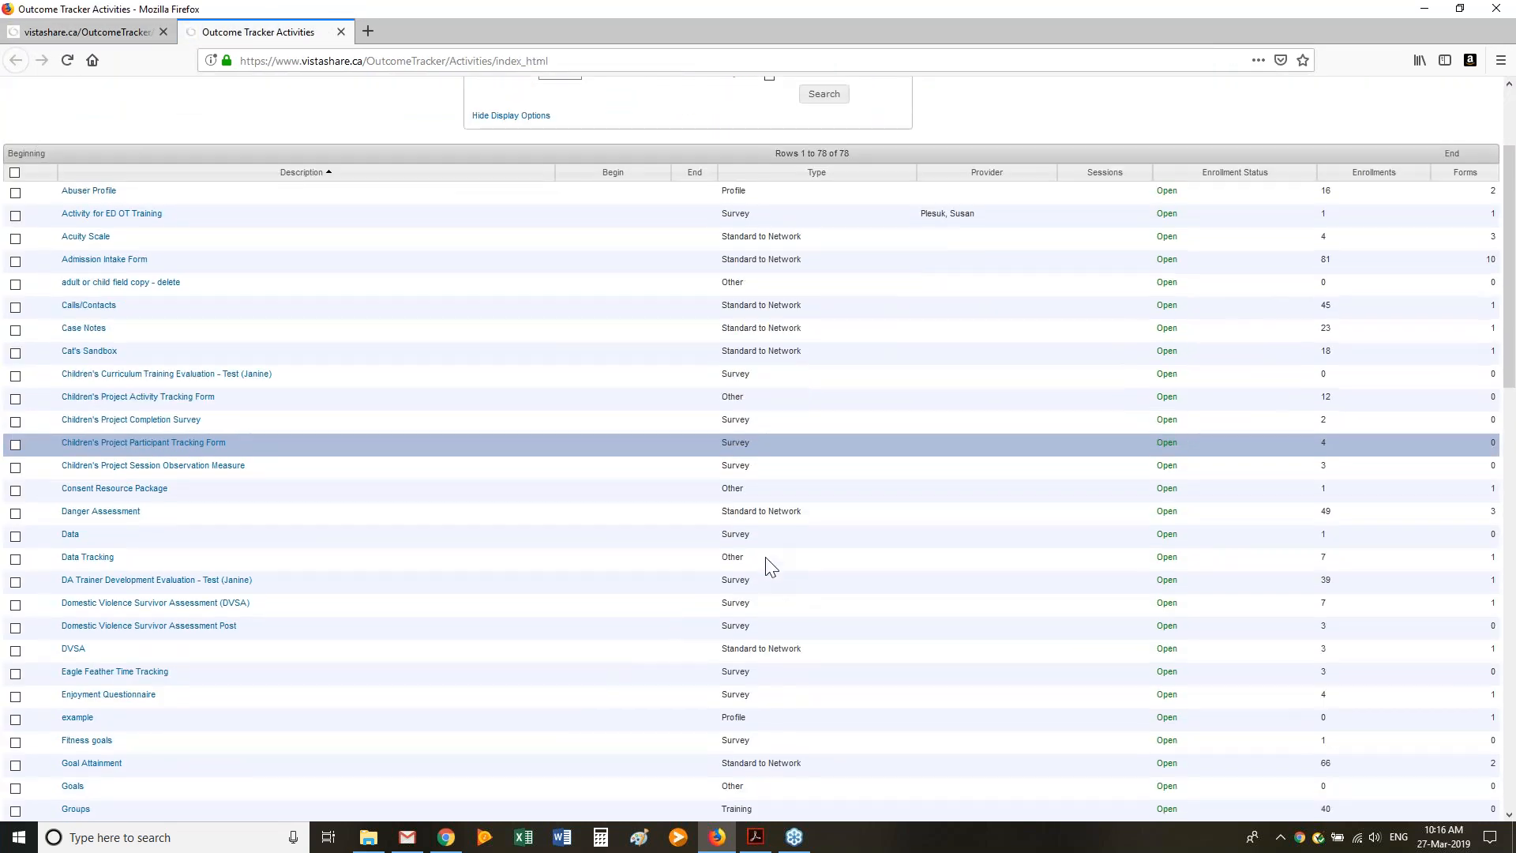
scroll(767, 553, "down", 6)
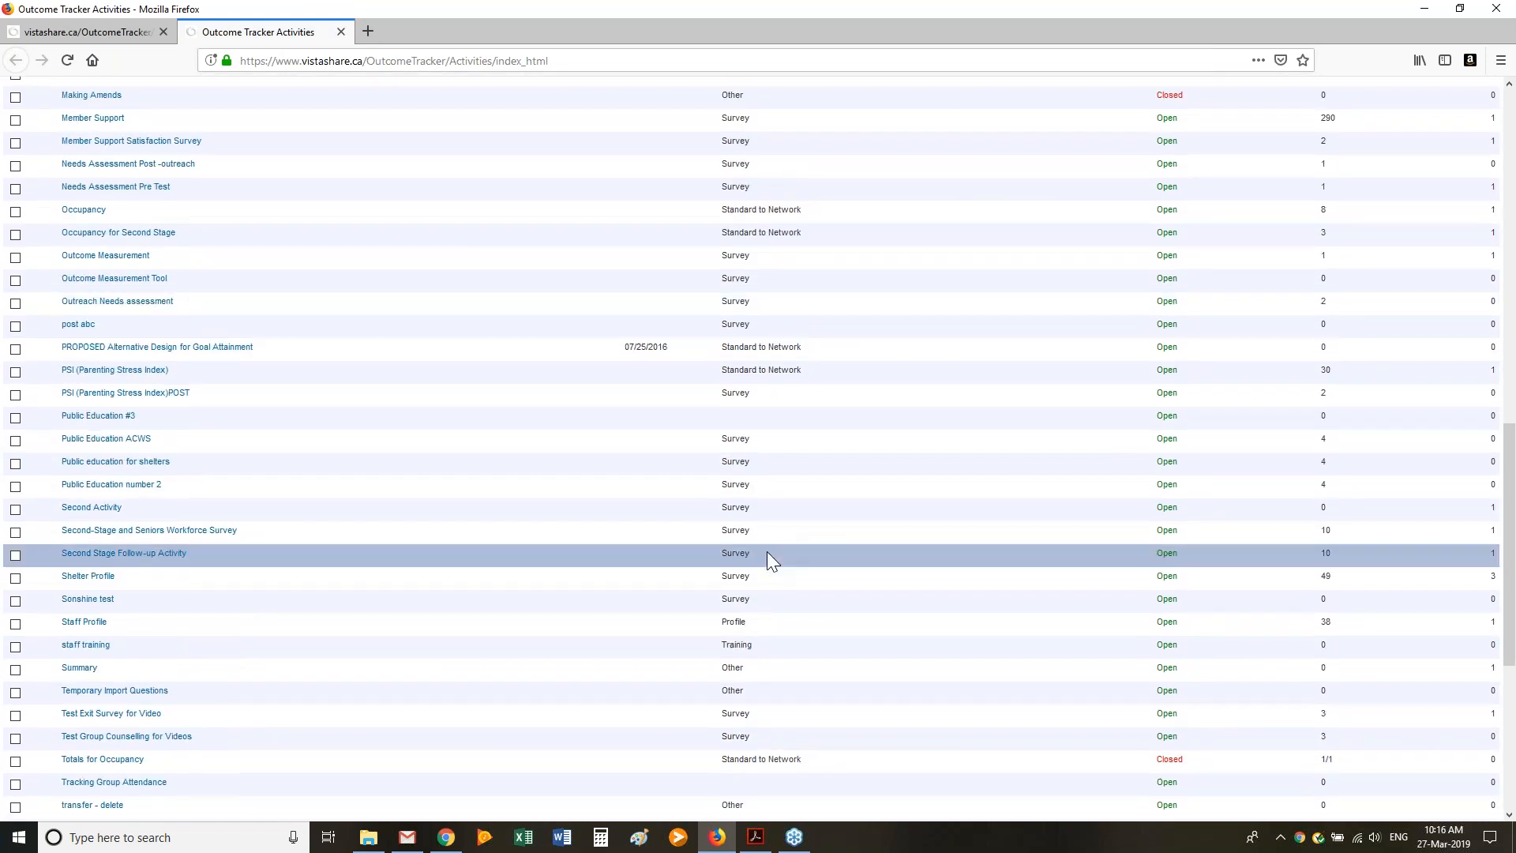
scroll(768, 555, "up", 5)
scroll(769, 559, "up", 2)
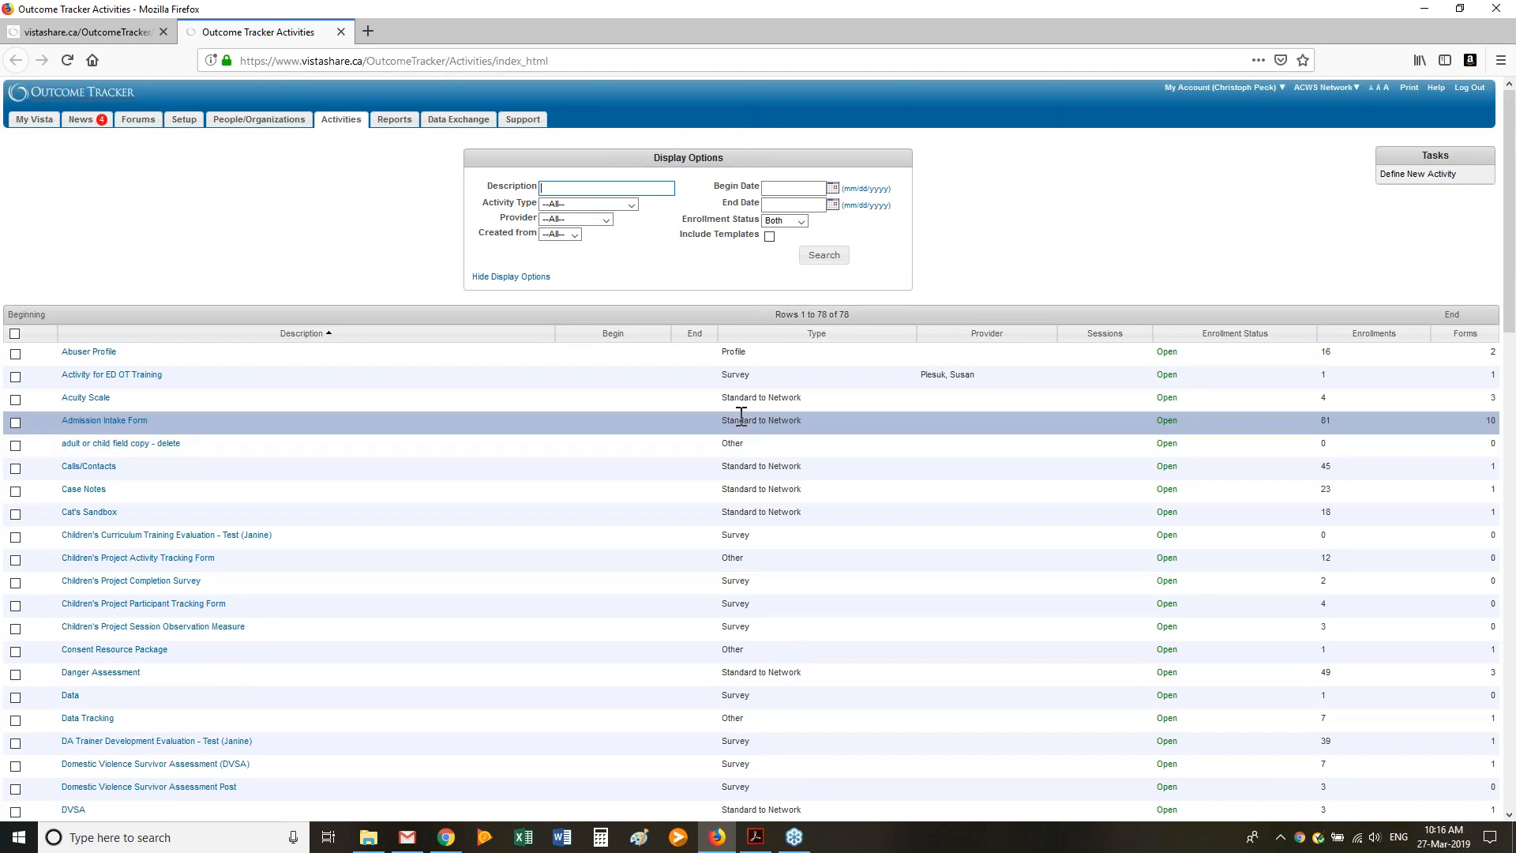
scroll(766, 495, "down", 2)
scroll(766, 506, "down", 1)
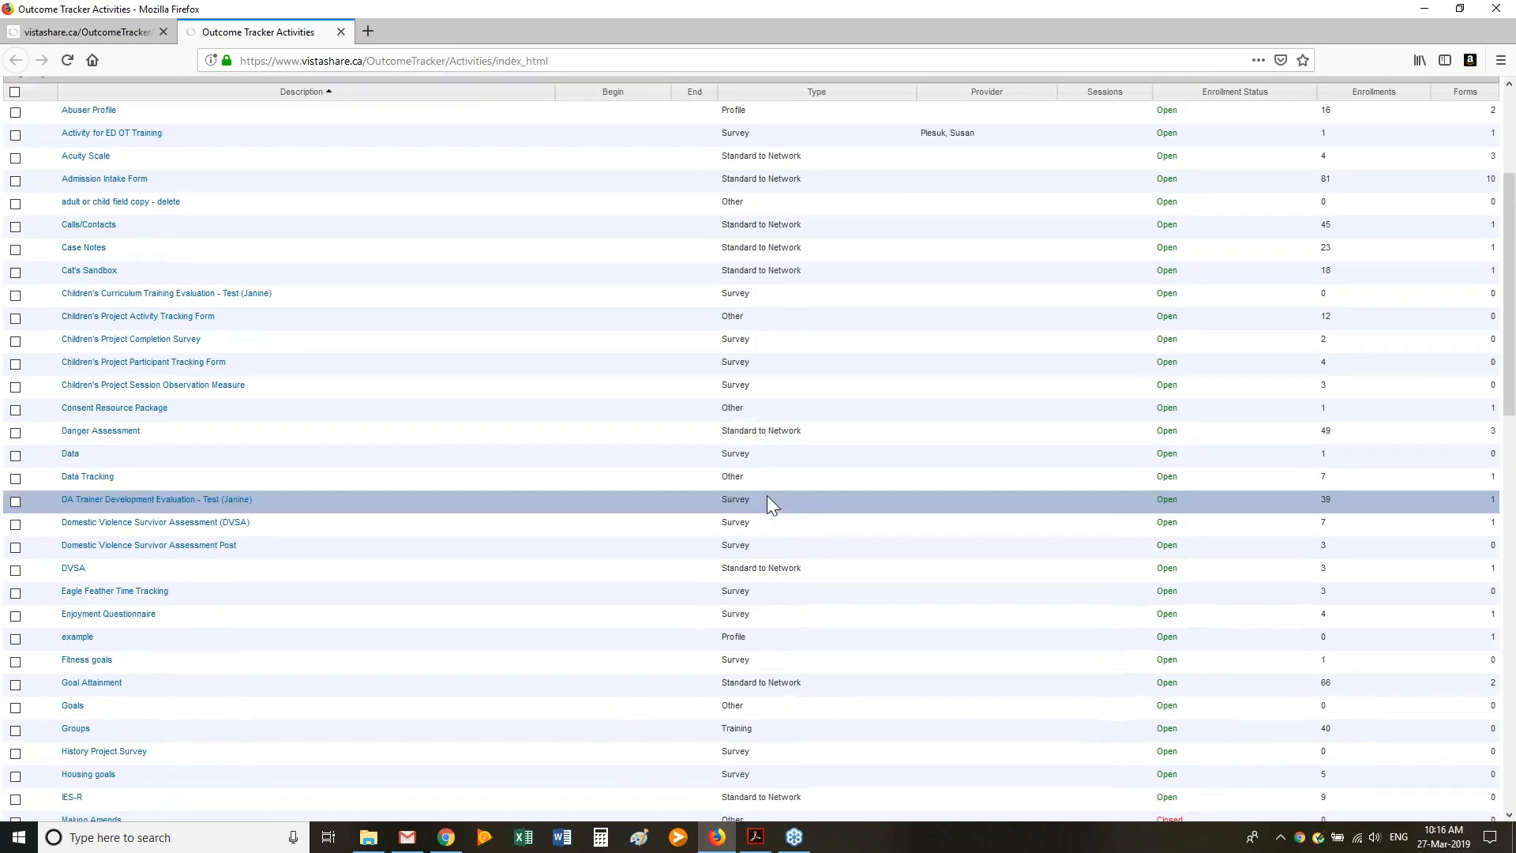
scroll(767, 498, "down", 5)
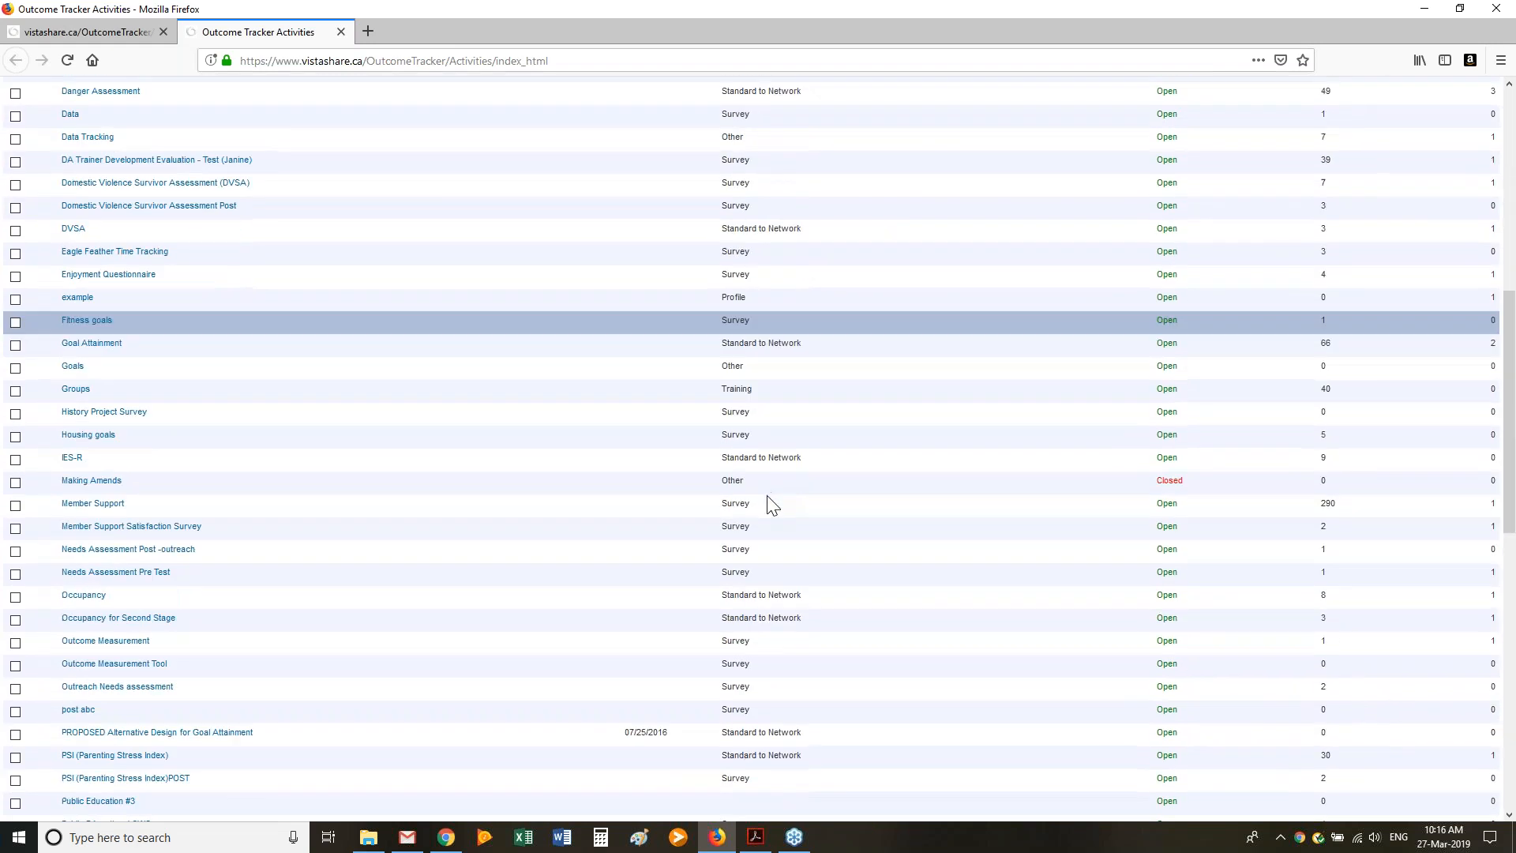
Return to the security groups page and review the Activities and Enrollment Popup fields available to the Basic Users group
left_click(97, 26)
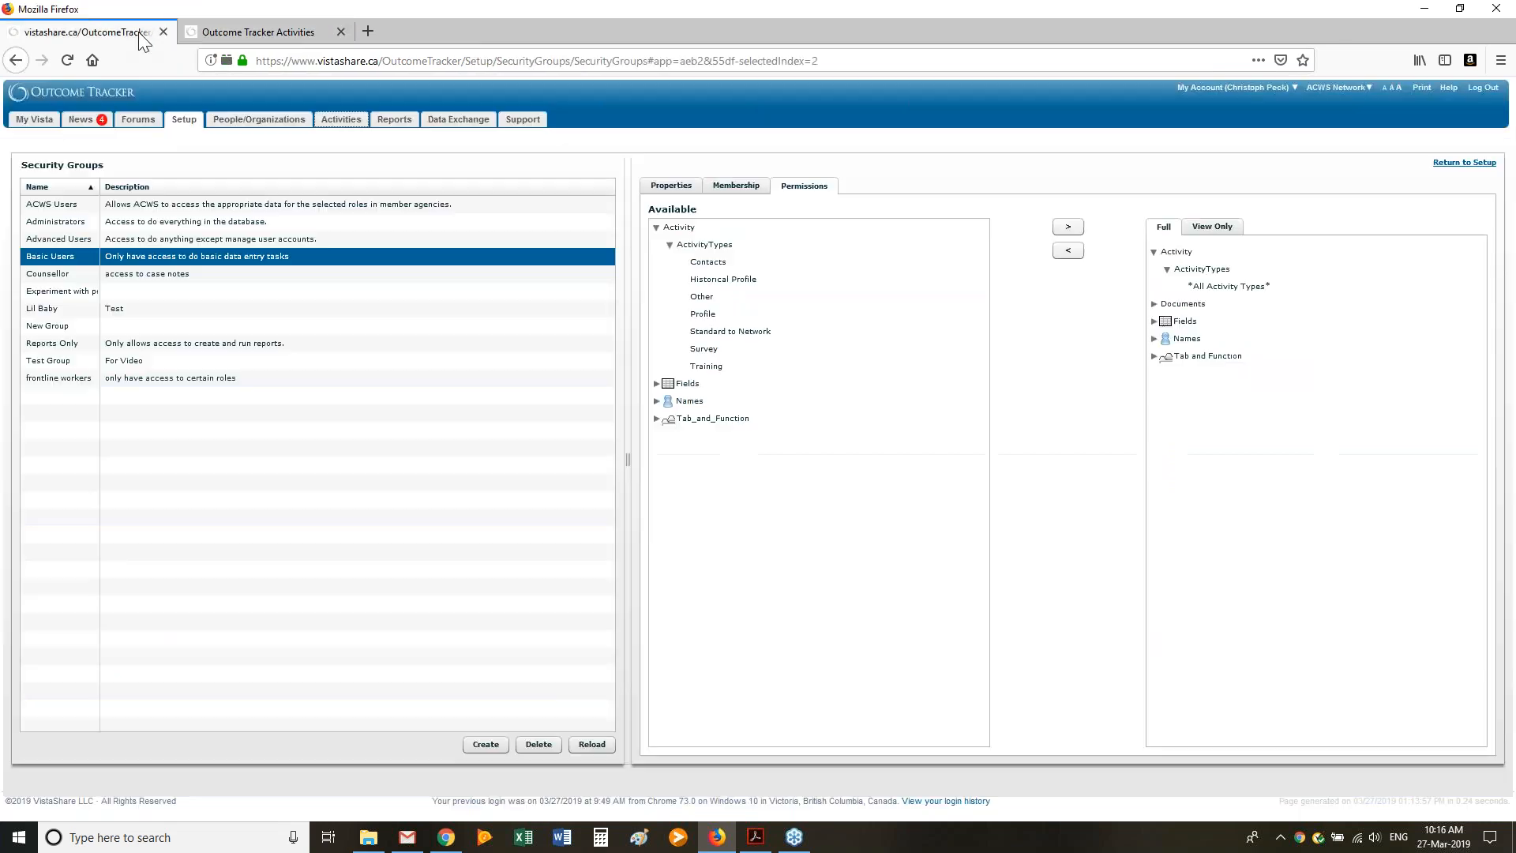
left_click(656, 228)
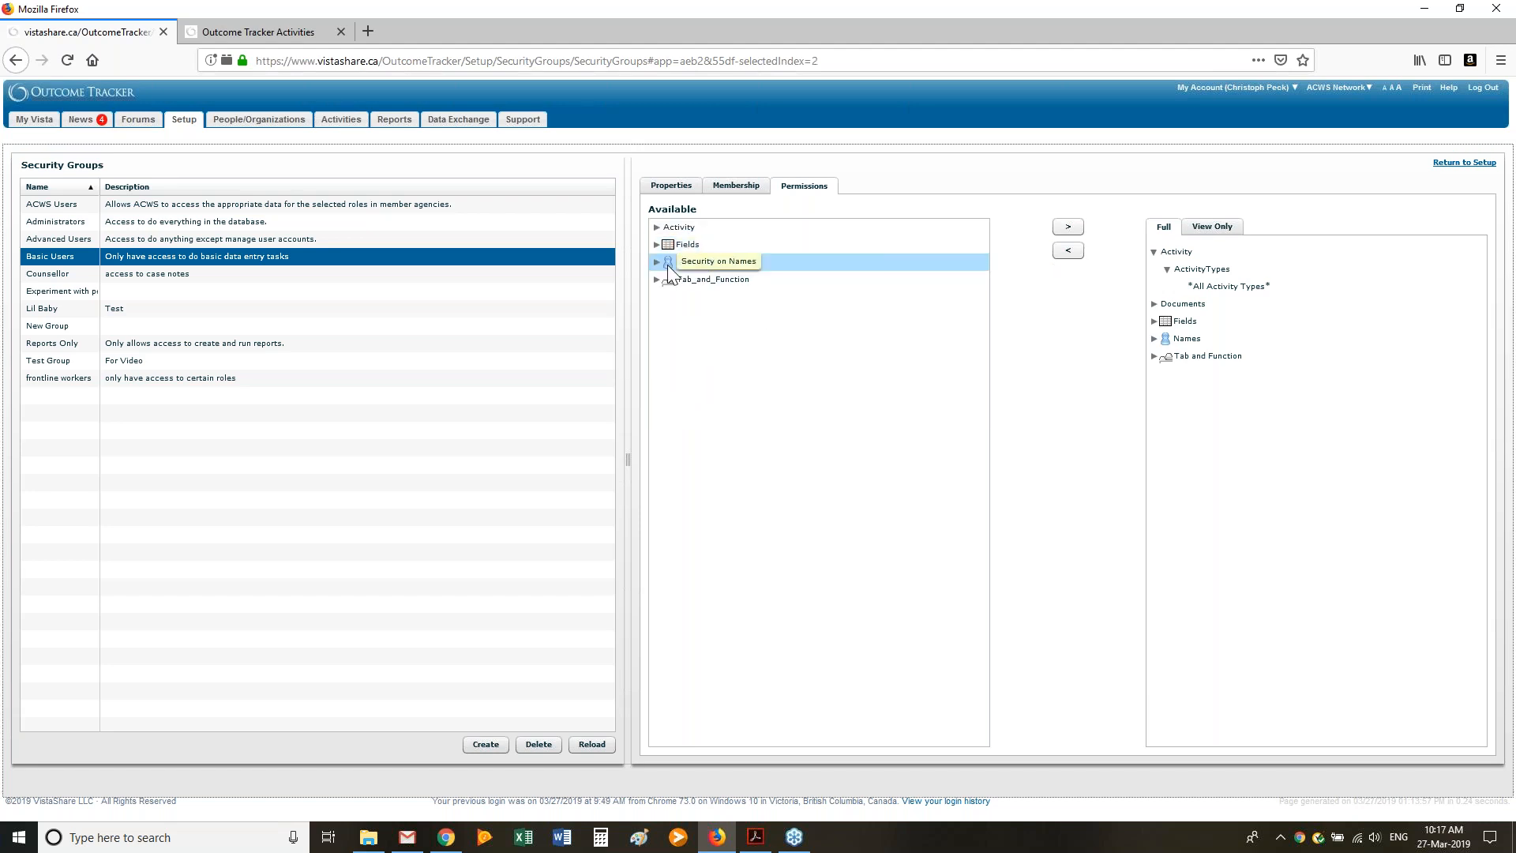
left_click(655, 245)
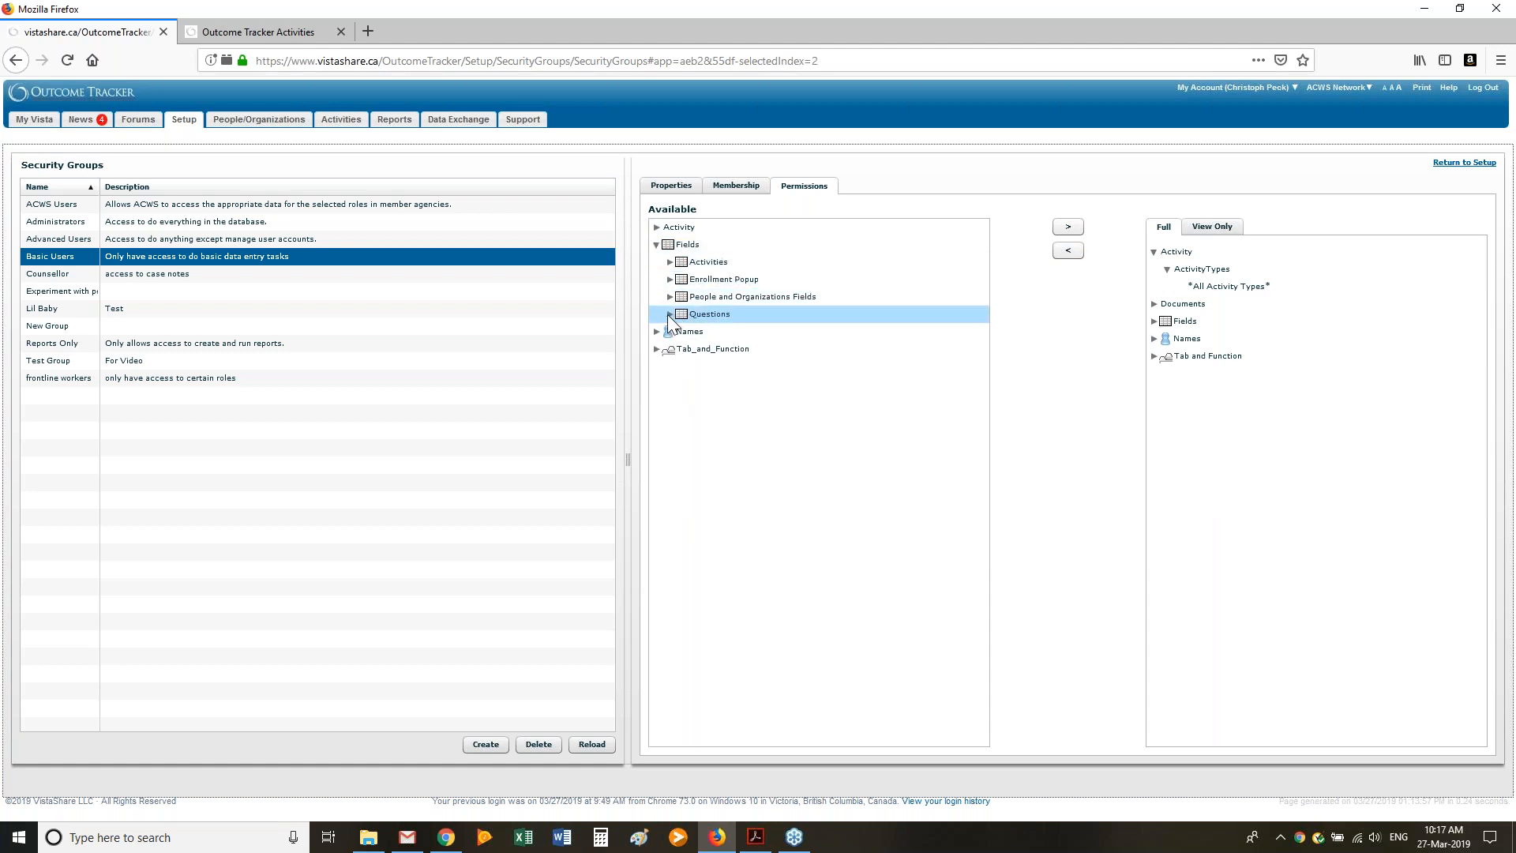
left_click(671, 262)
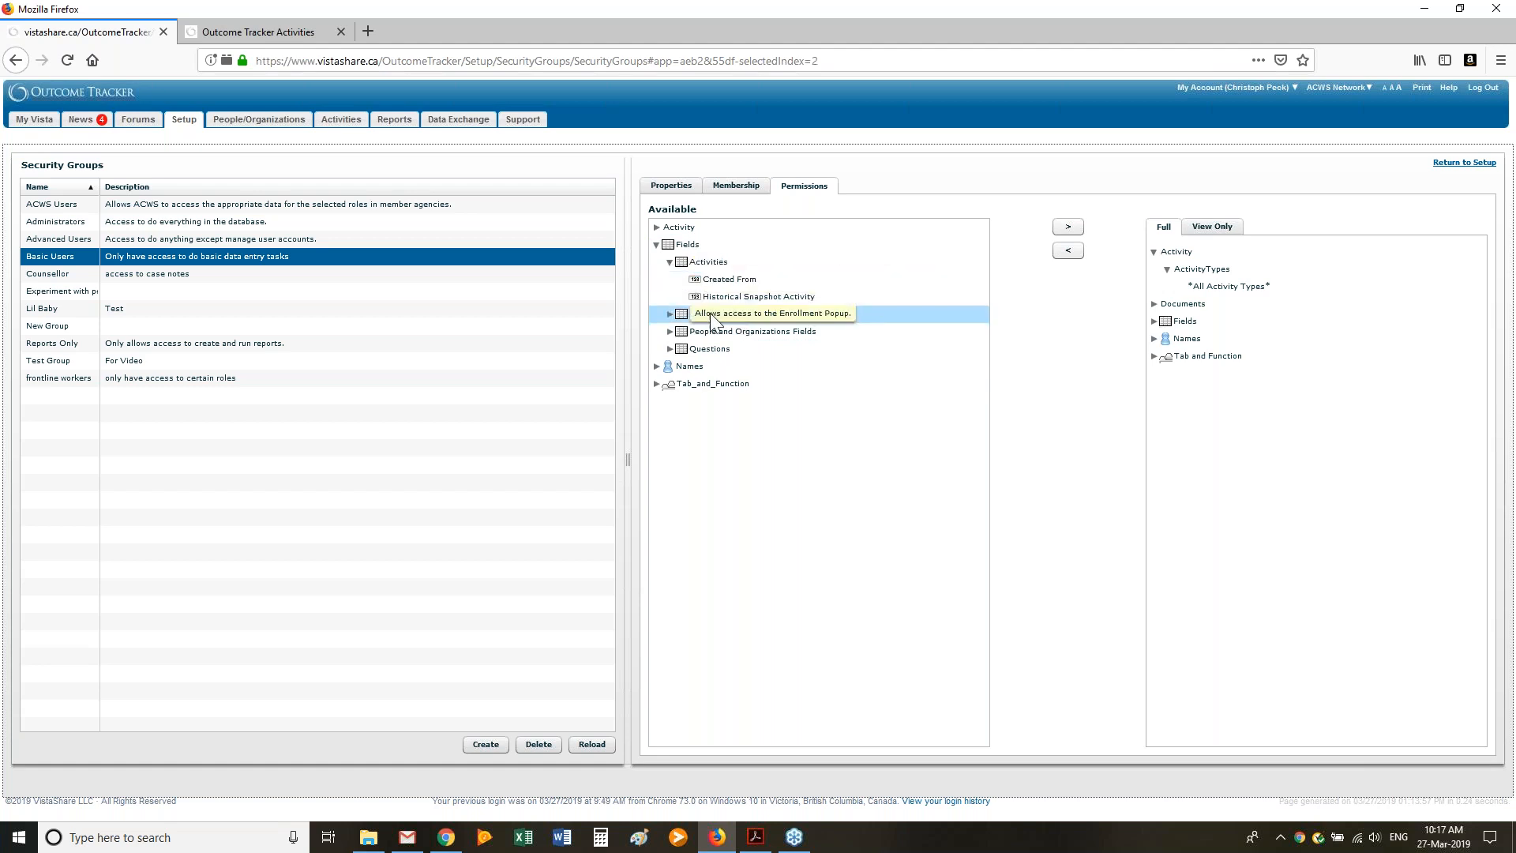
left_click(669, 262)
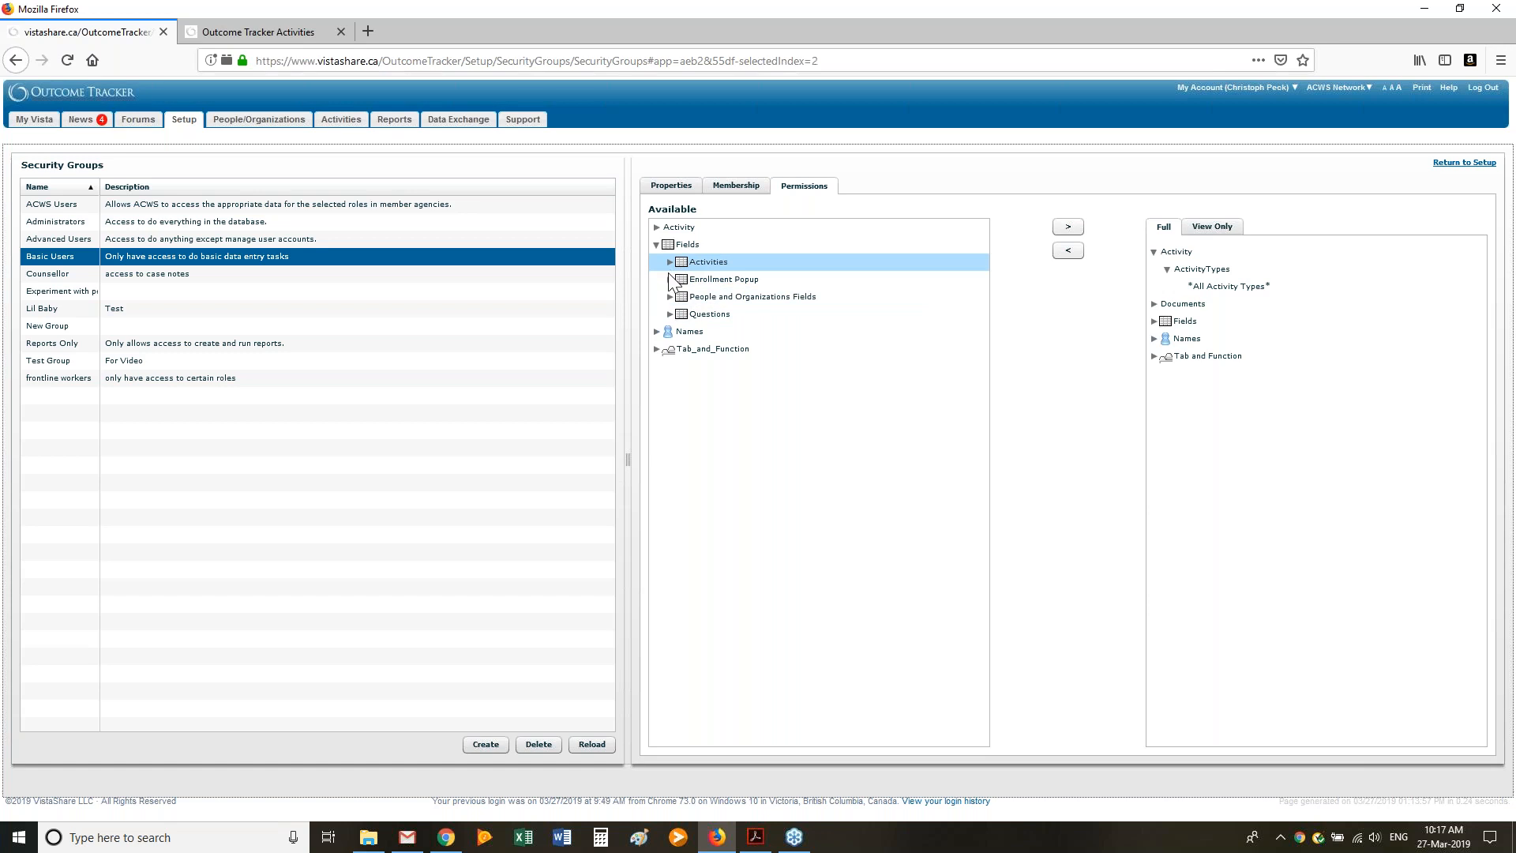
left_click(670, 280)
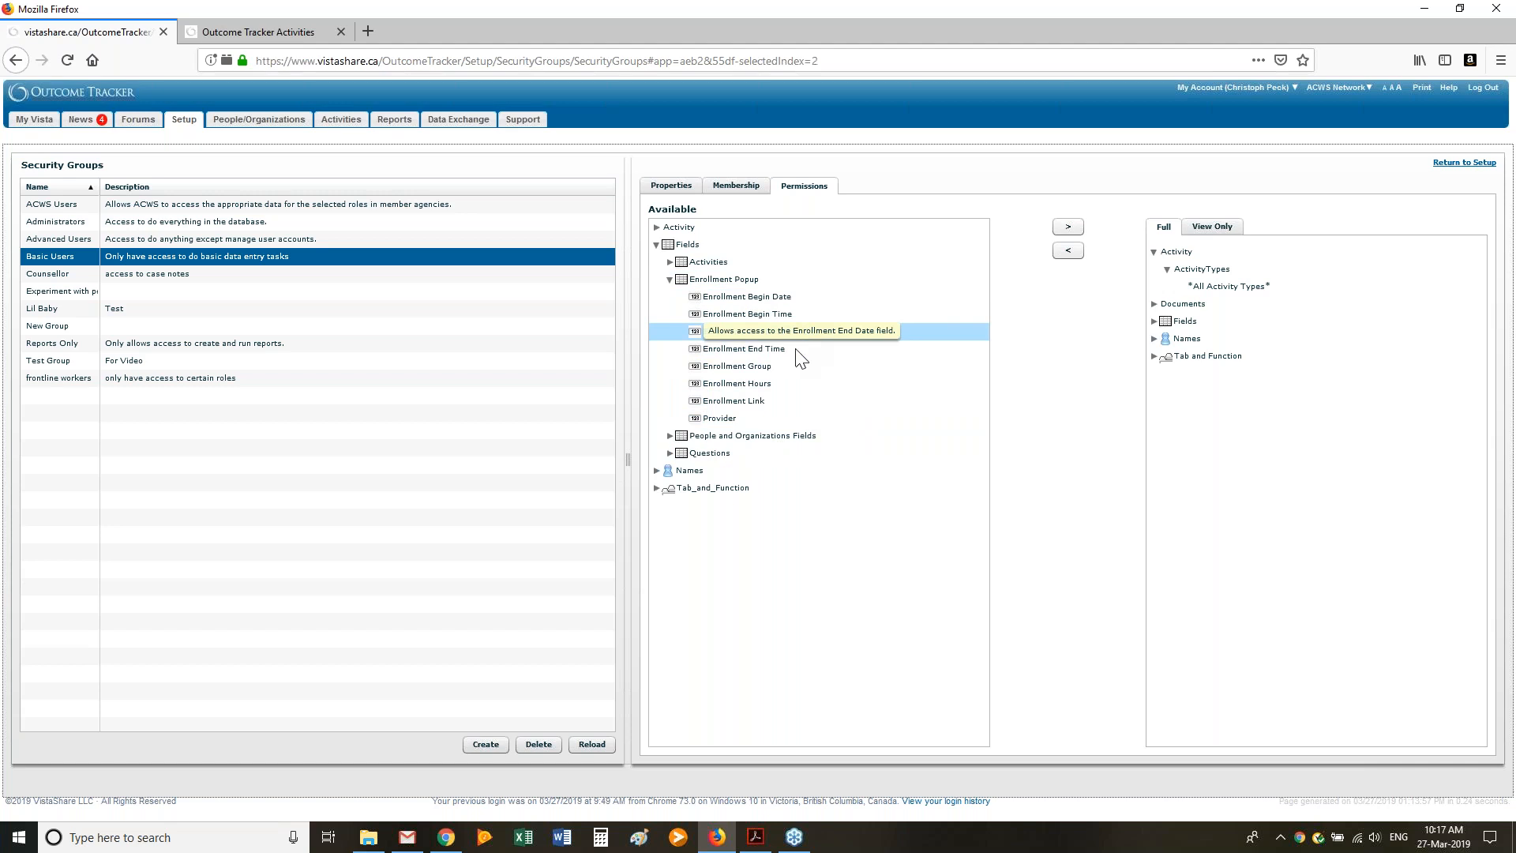
left_click(670, 280)
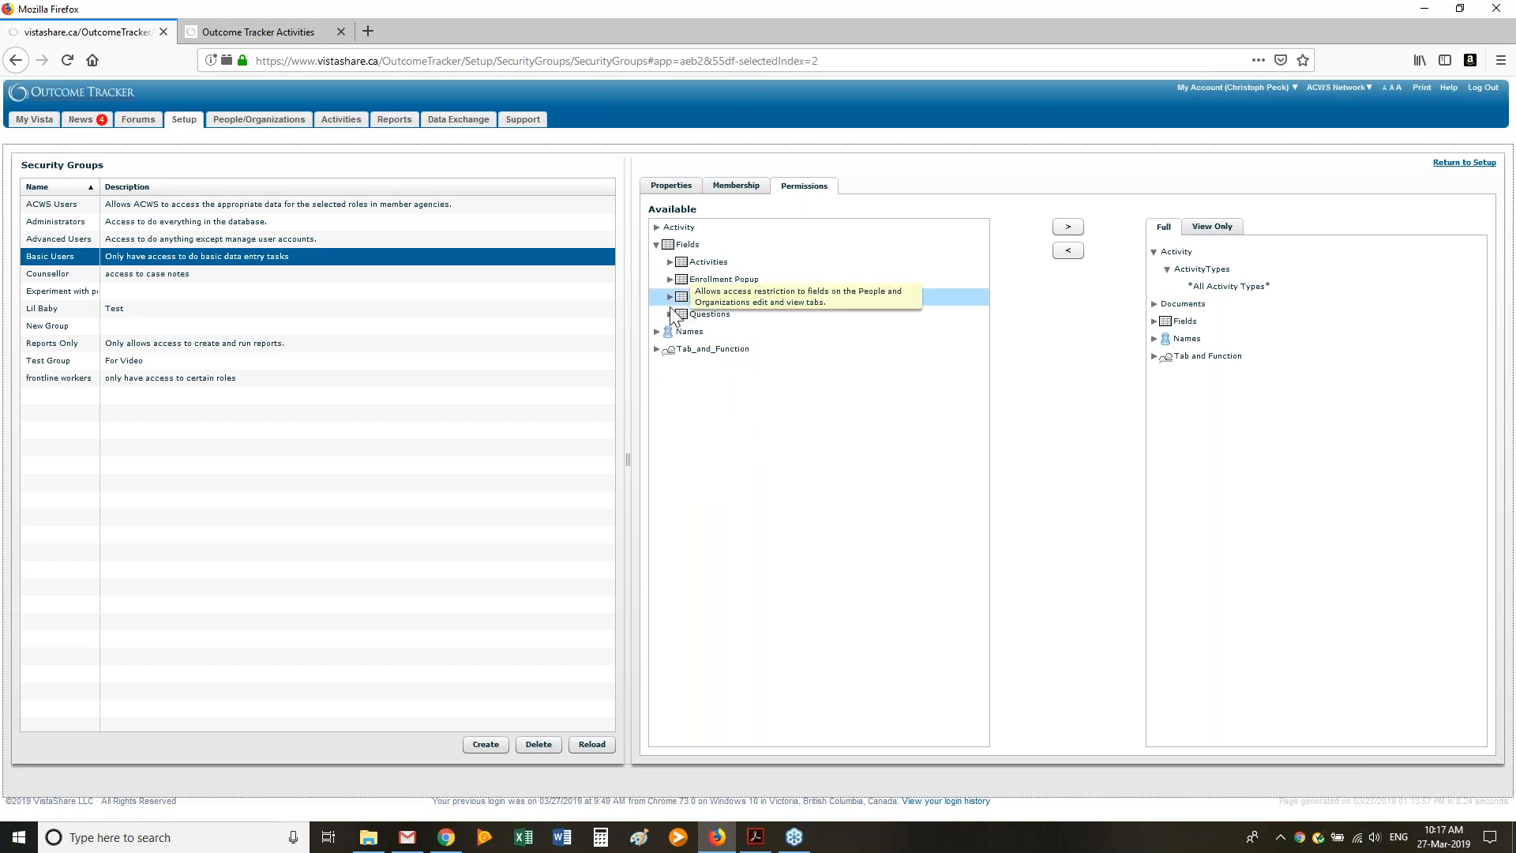
Look through the individual questions in the available field permissions, then collapse the Questions and Fields groups
left_click(670, 313)
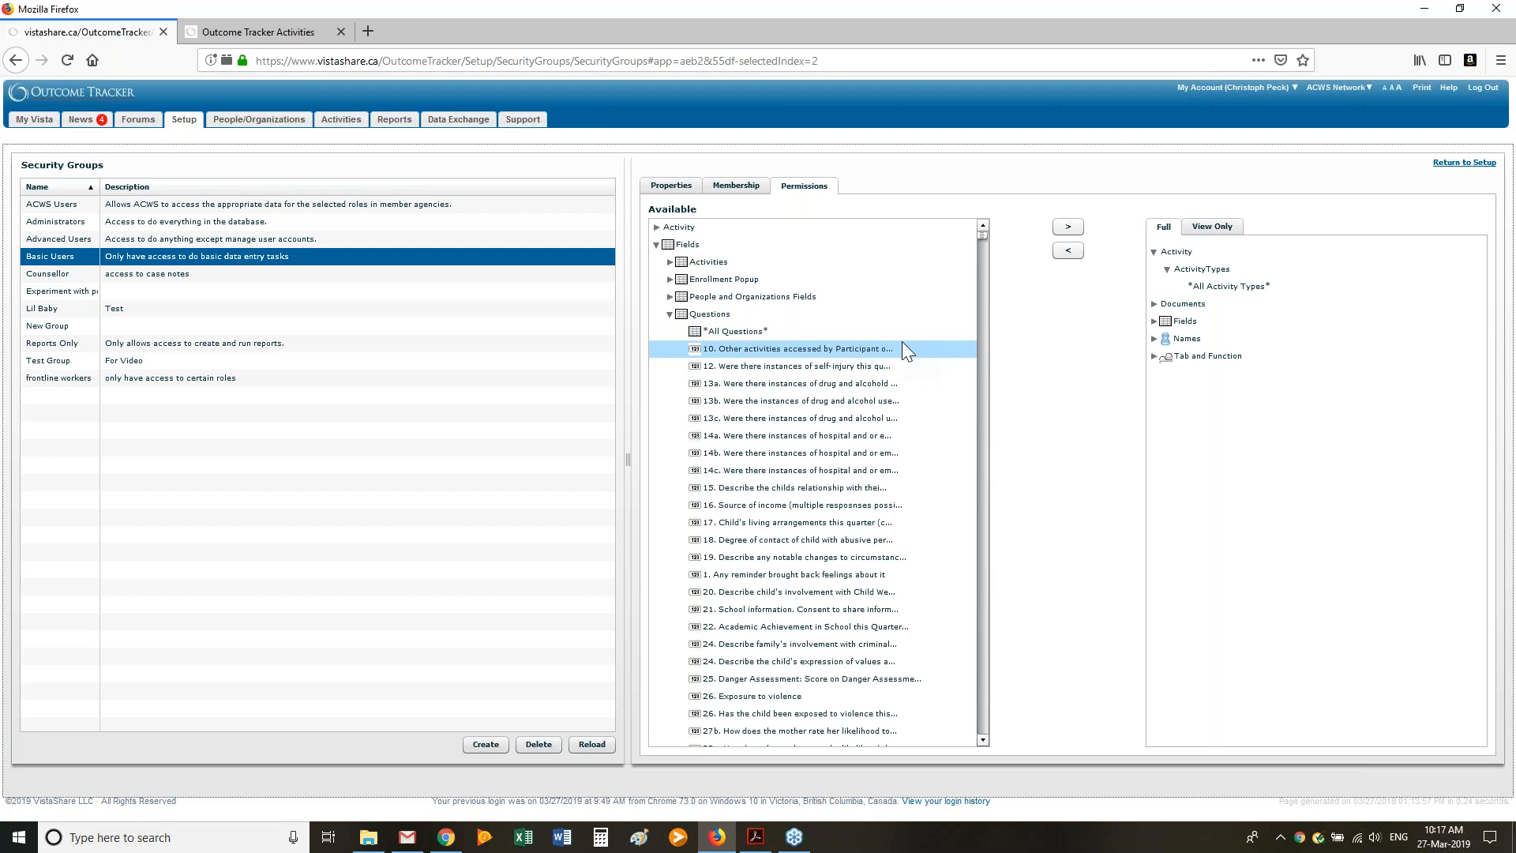
scroll(900, 395, "down", 10)
scroll(899, 455, "up", 8)
scroll(908, 385, "up", 15)
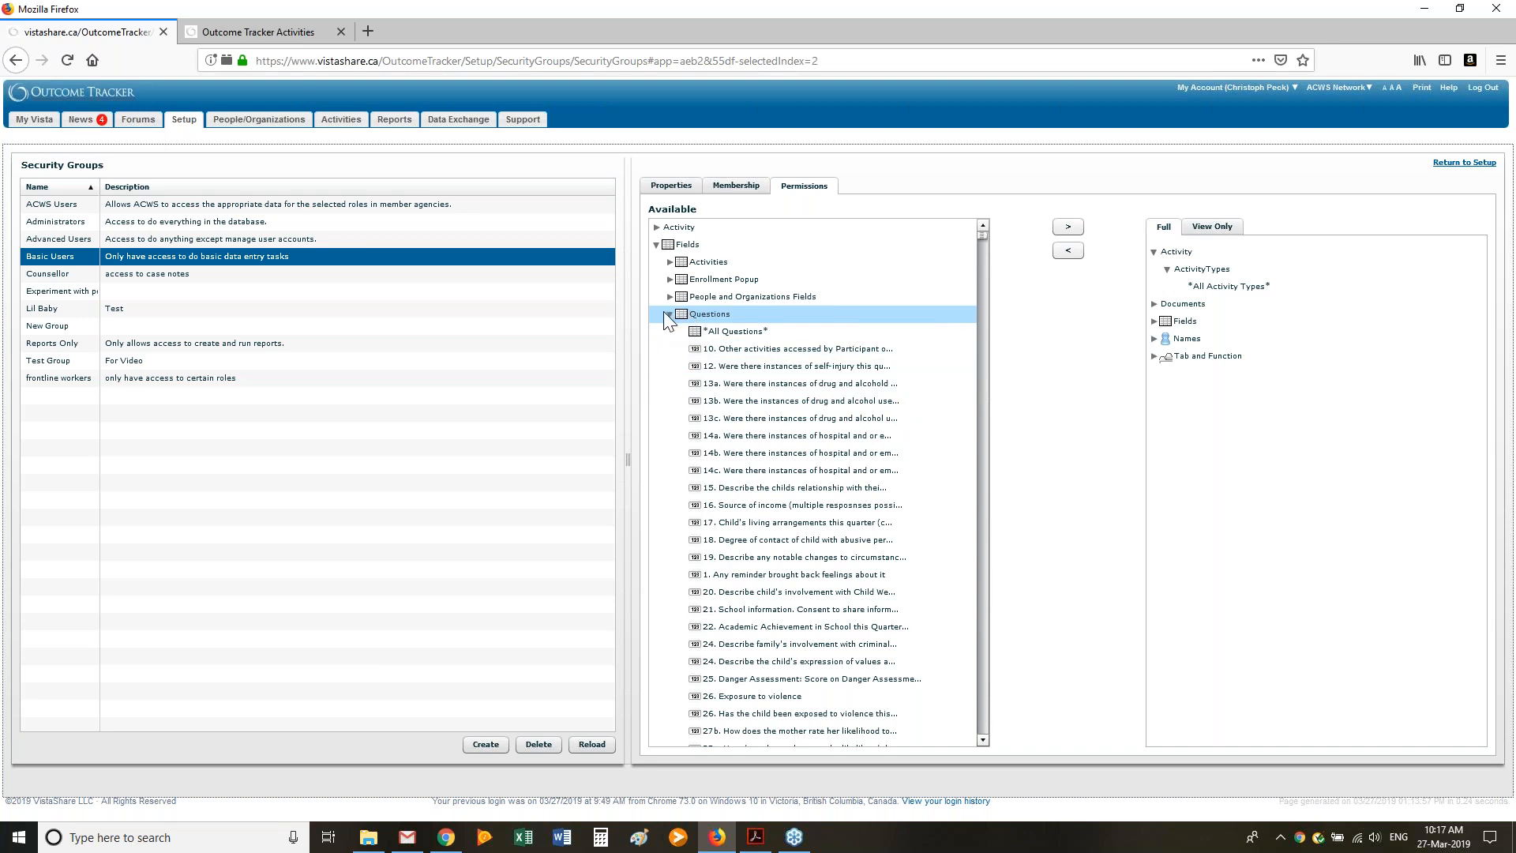
left_click(668, 315)
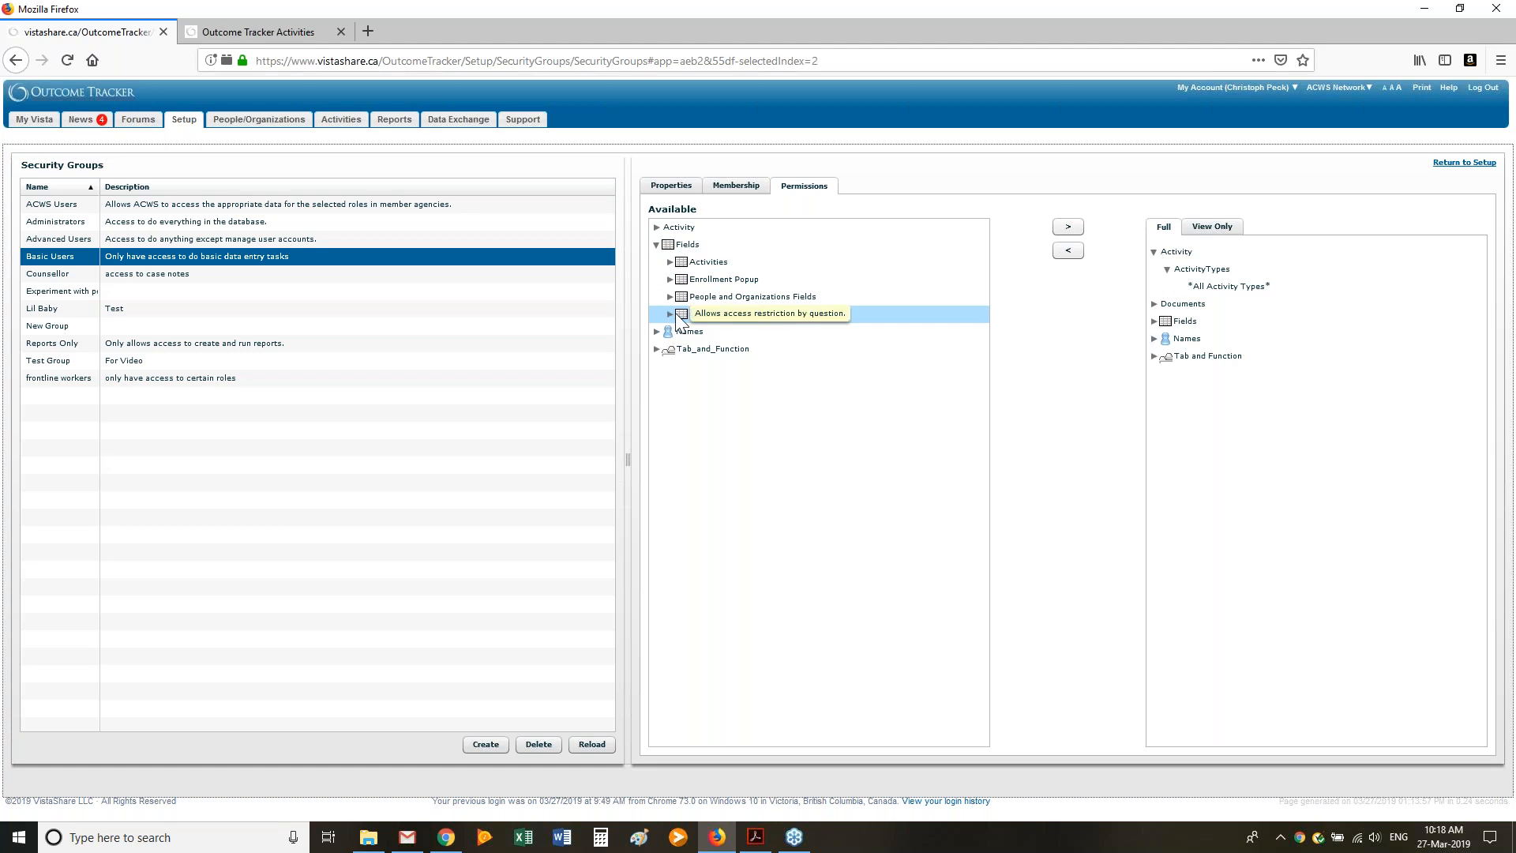
left_click(656, 245)
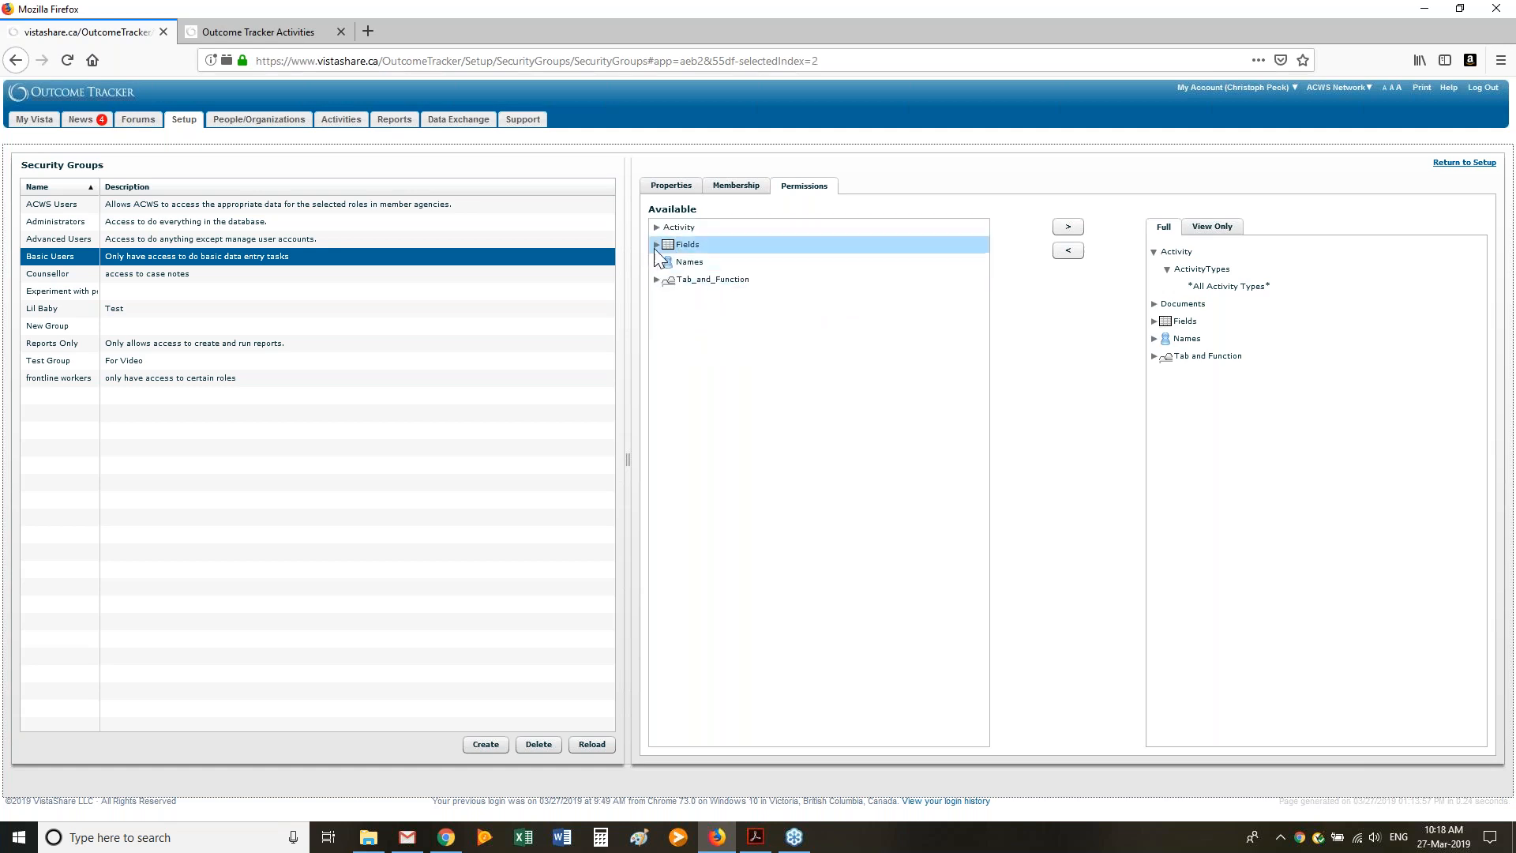
Reopen the available Fields permissions and examine the Questions list again, down to the Acuity and ACWS Priority Field entries
left_click(656, 245)
double_click(706, 313)
scroll(834, 493, "down", 10)
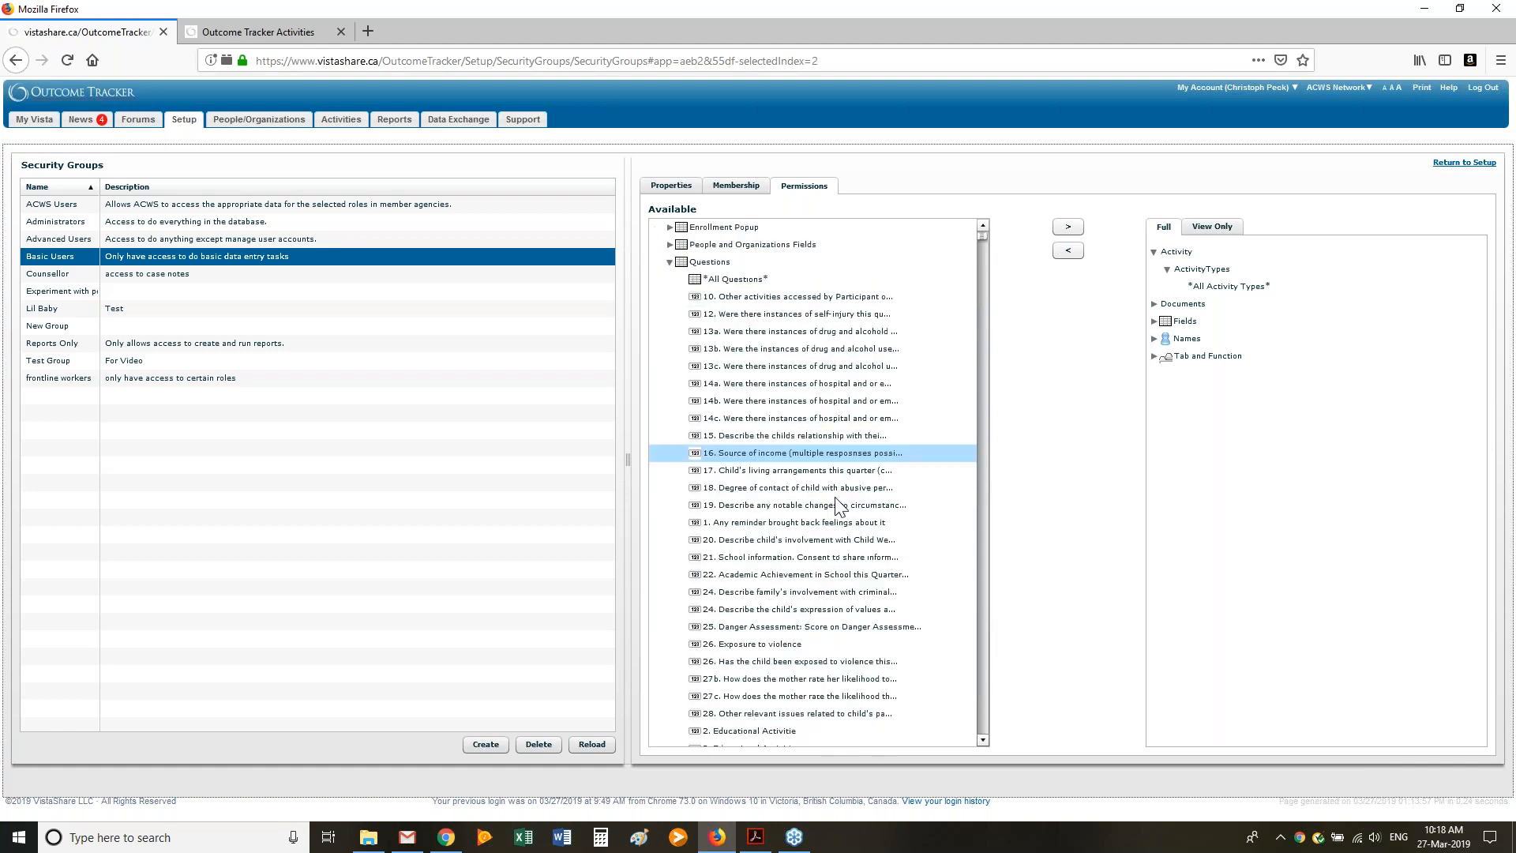
scroll(839, 505, "down", 5)
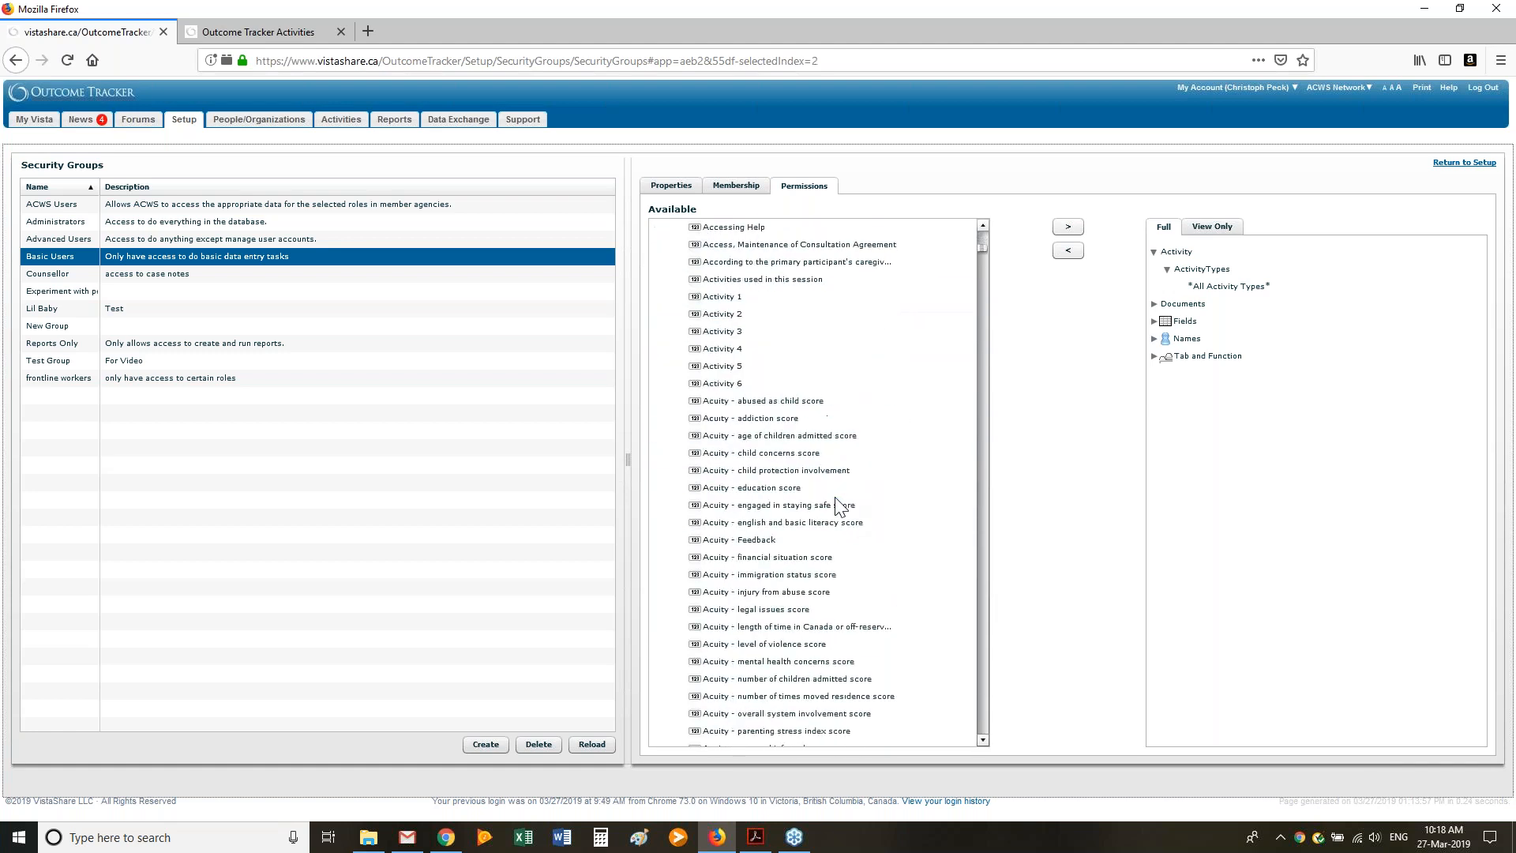
scroll(839, 509, "up", 9)
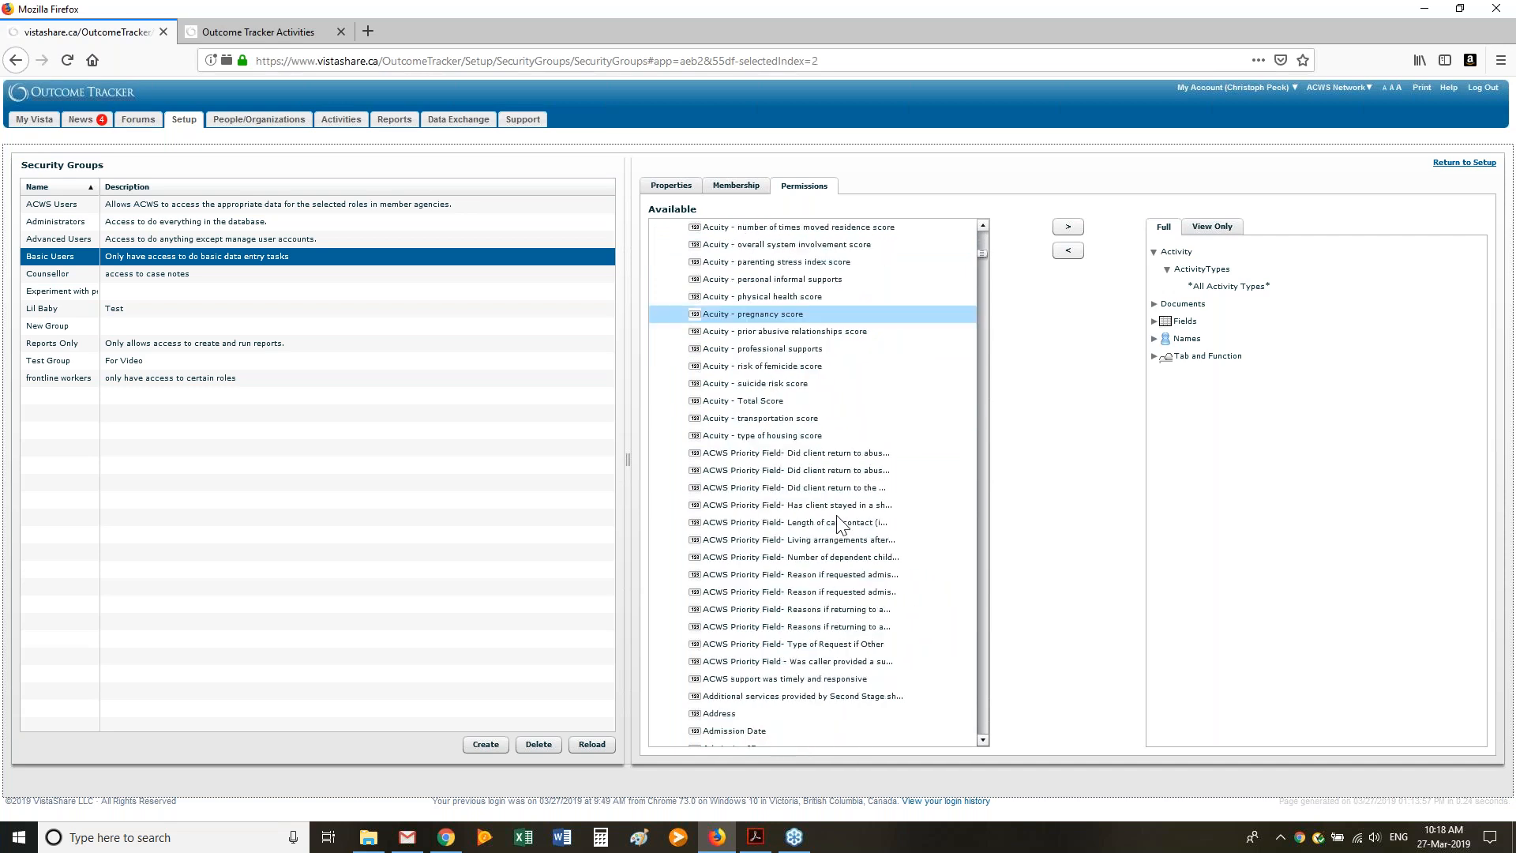
scroll(841, 525, "up", 10)
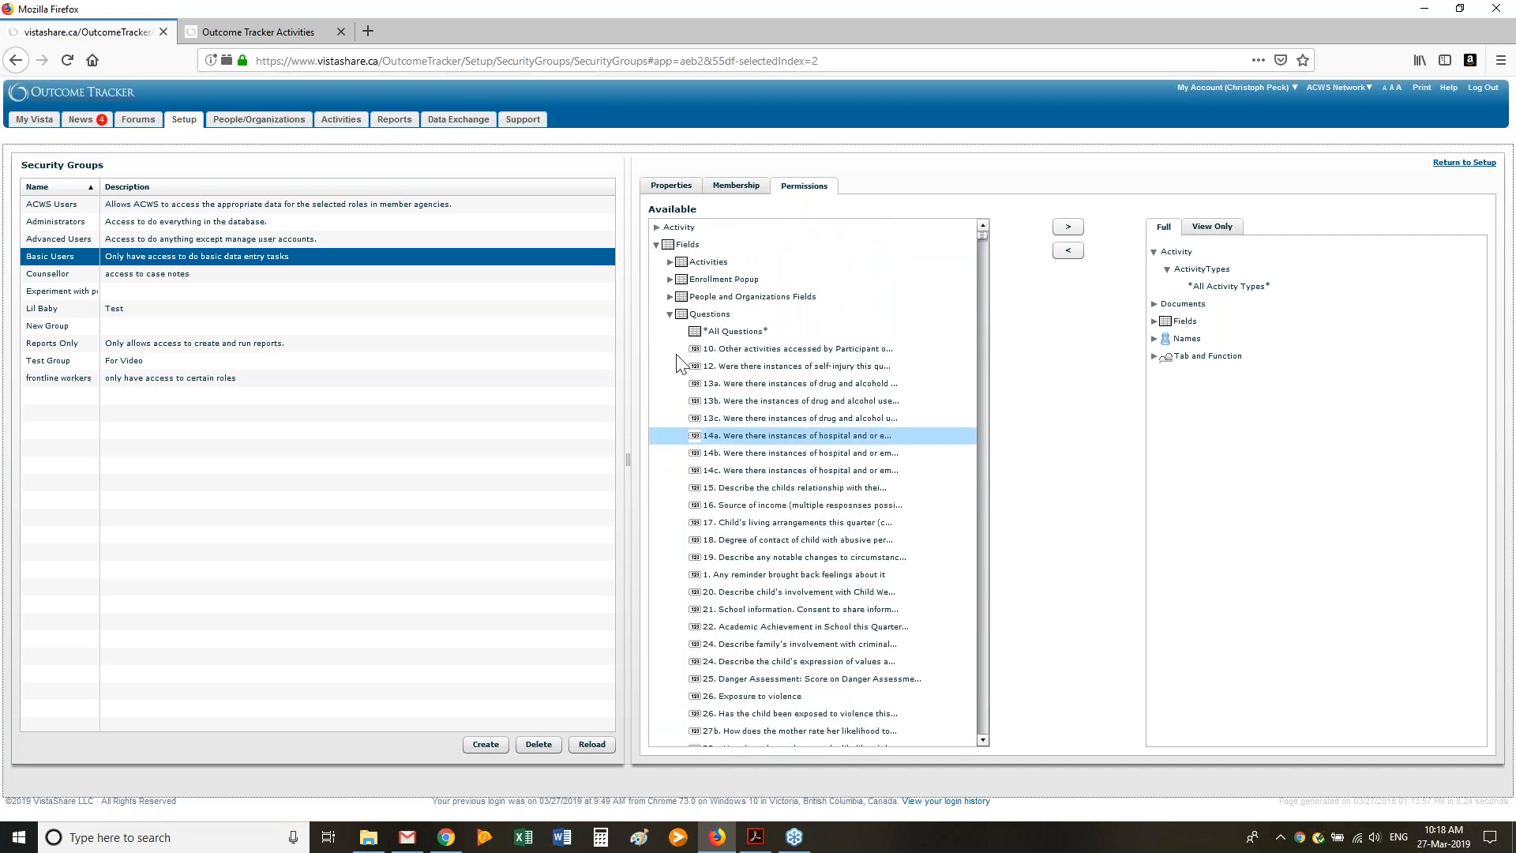
left_click(665, 314)
left_click(668, 315)
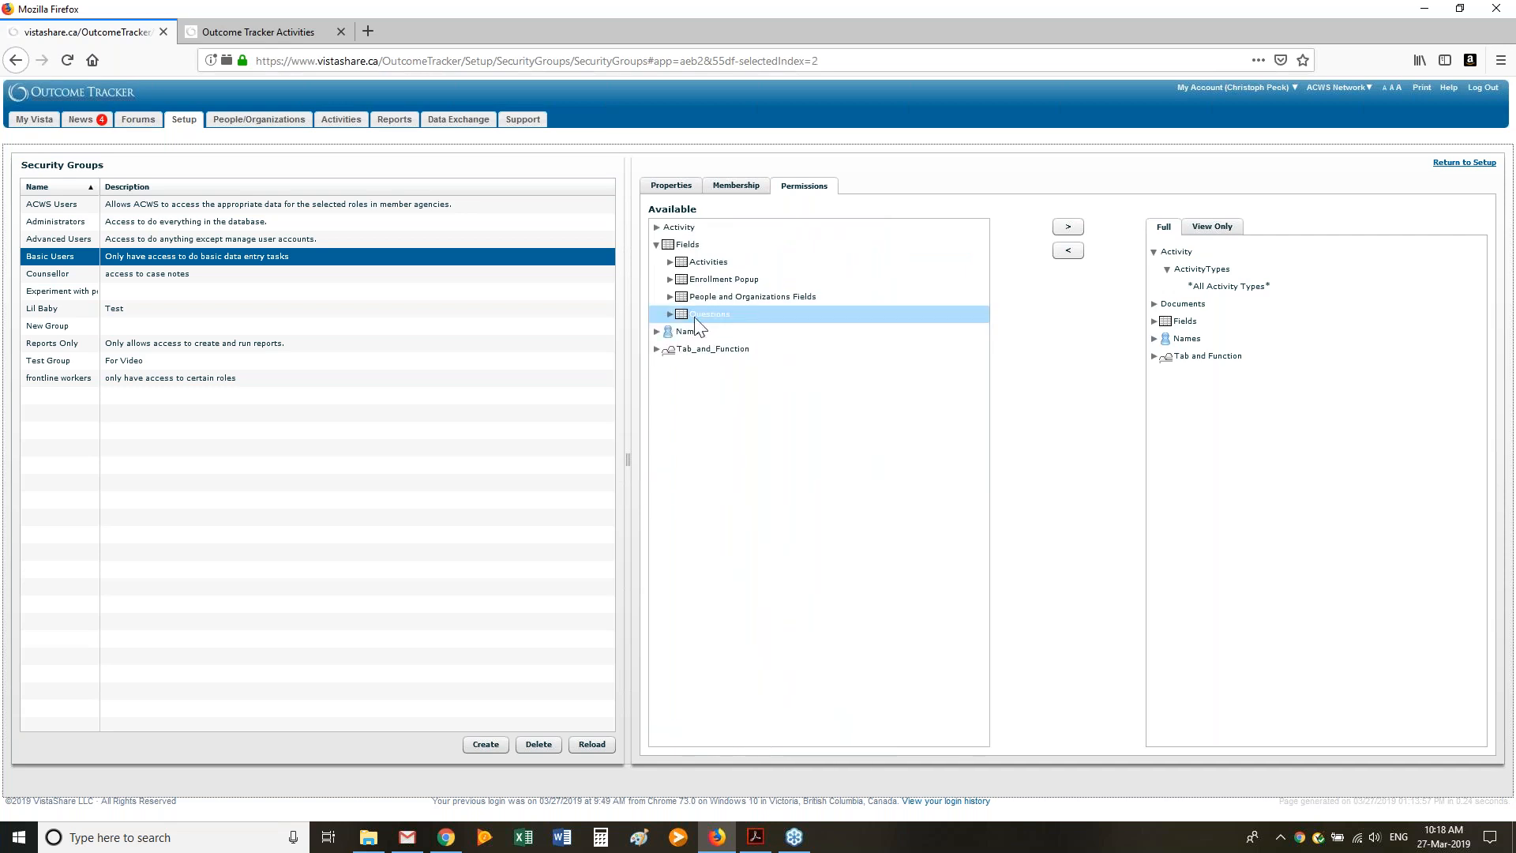
Collapse the available Fields permissions and view the Documents permissions under the group's full access
left_click(656, 246)
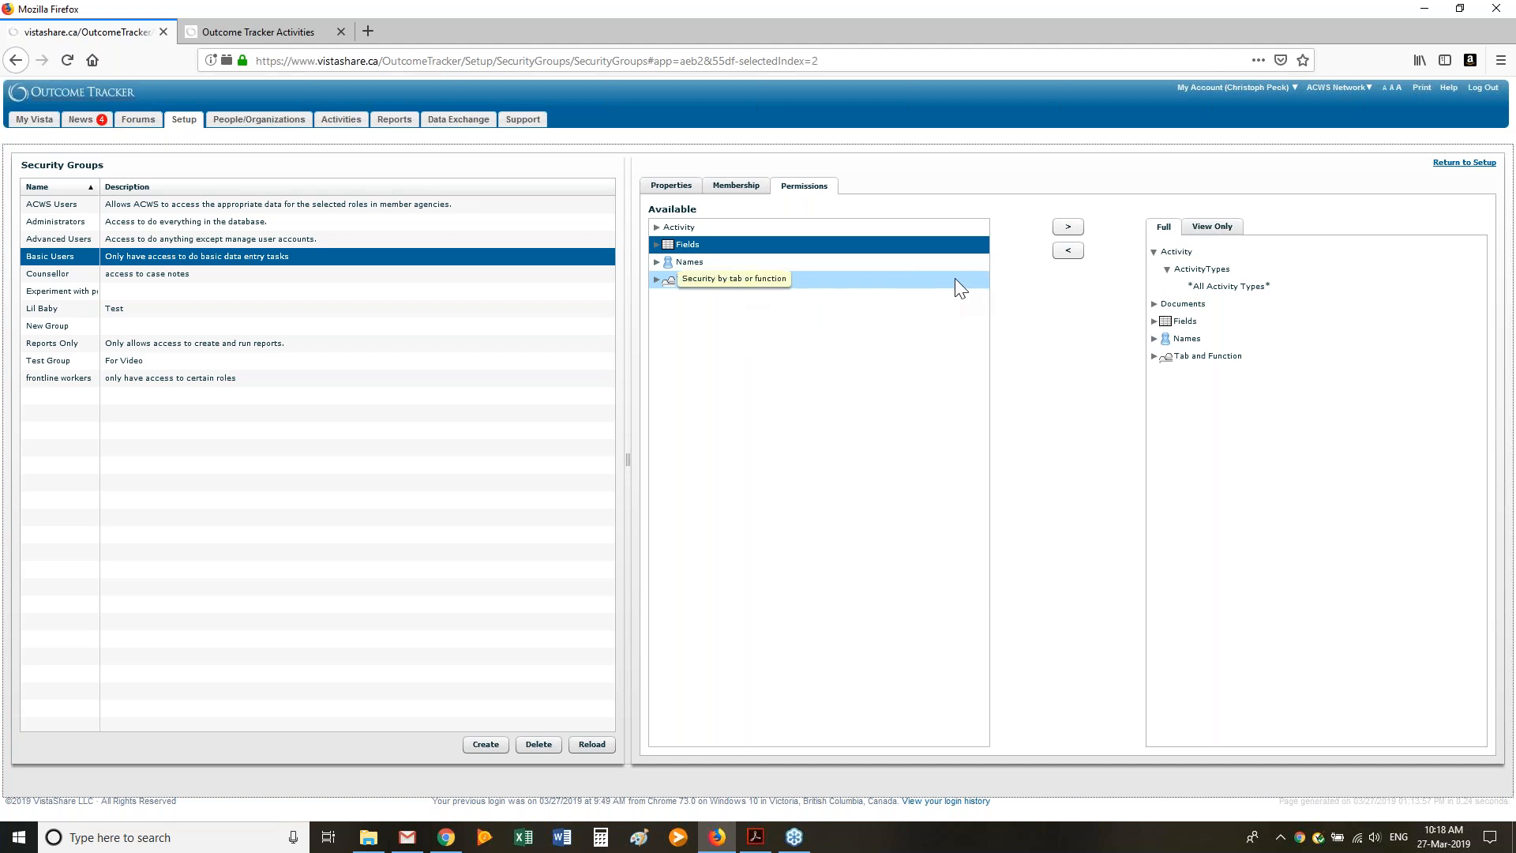
left_click(1155, 304)
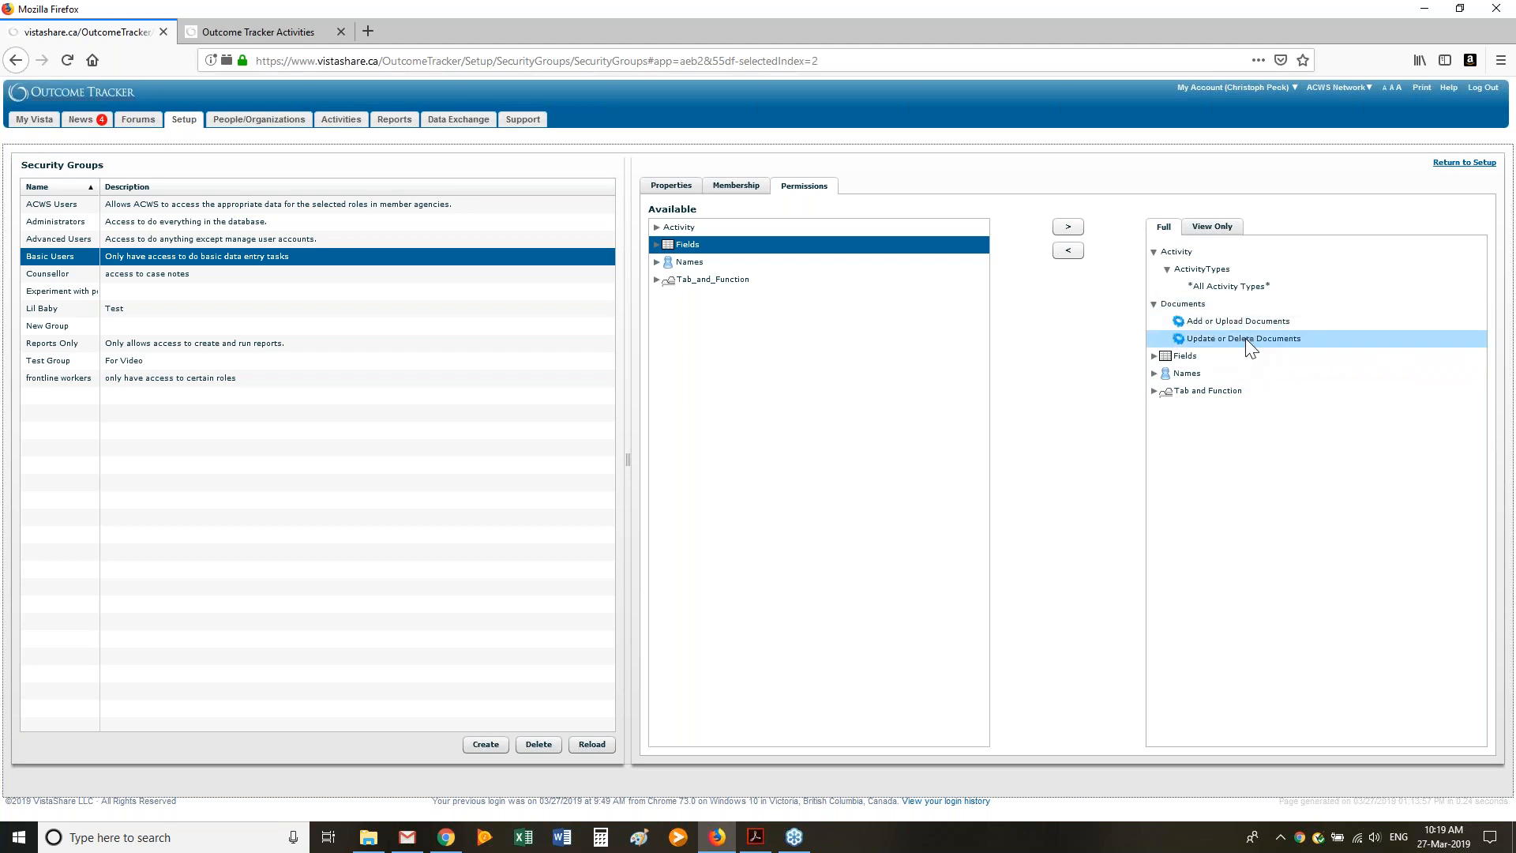
left_click(1154, 303)
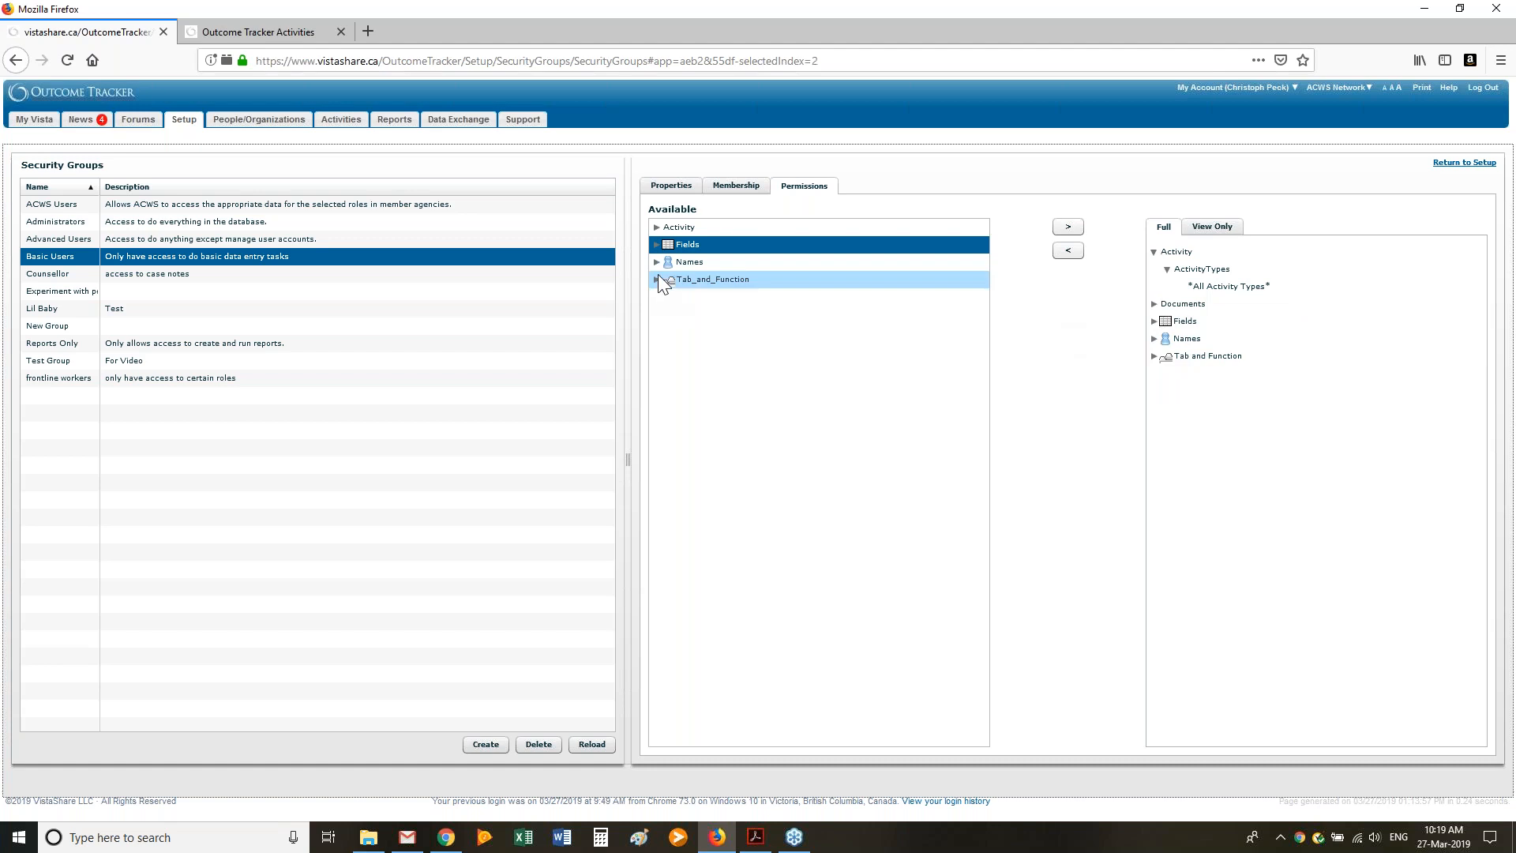
Expand the available Names permissions and review the list of roles whose names the group could access
left_click(656, 264)
left_click(657, 264)
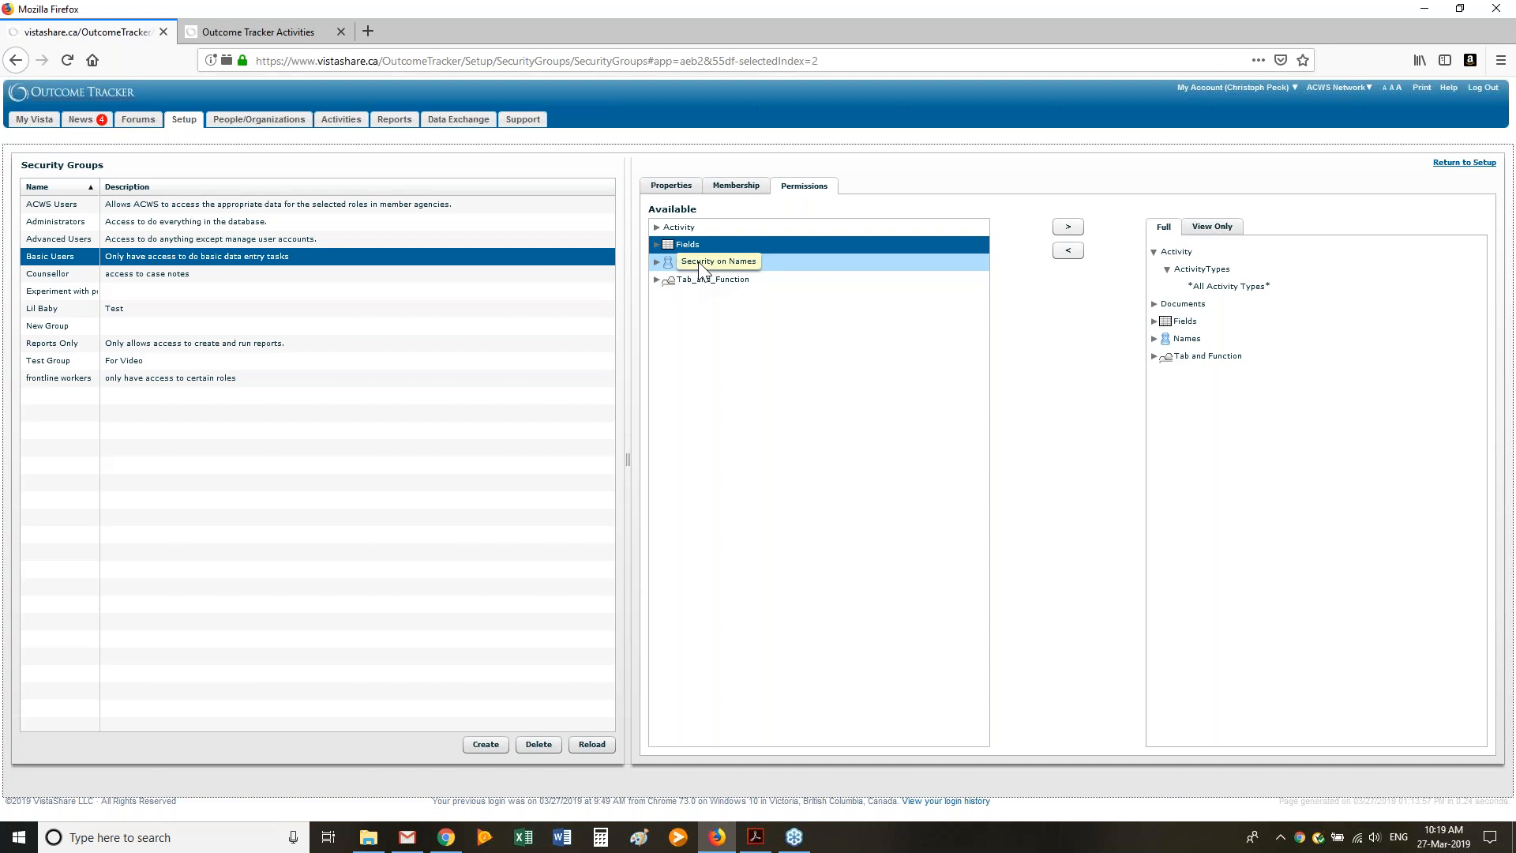
left_click(656, 262)
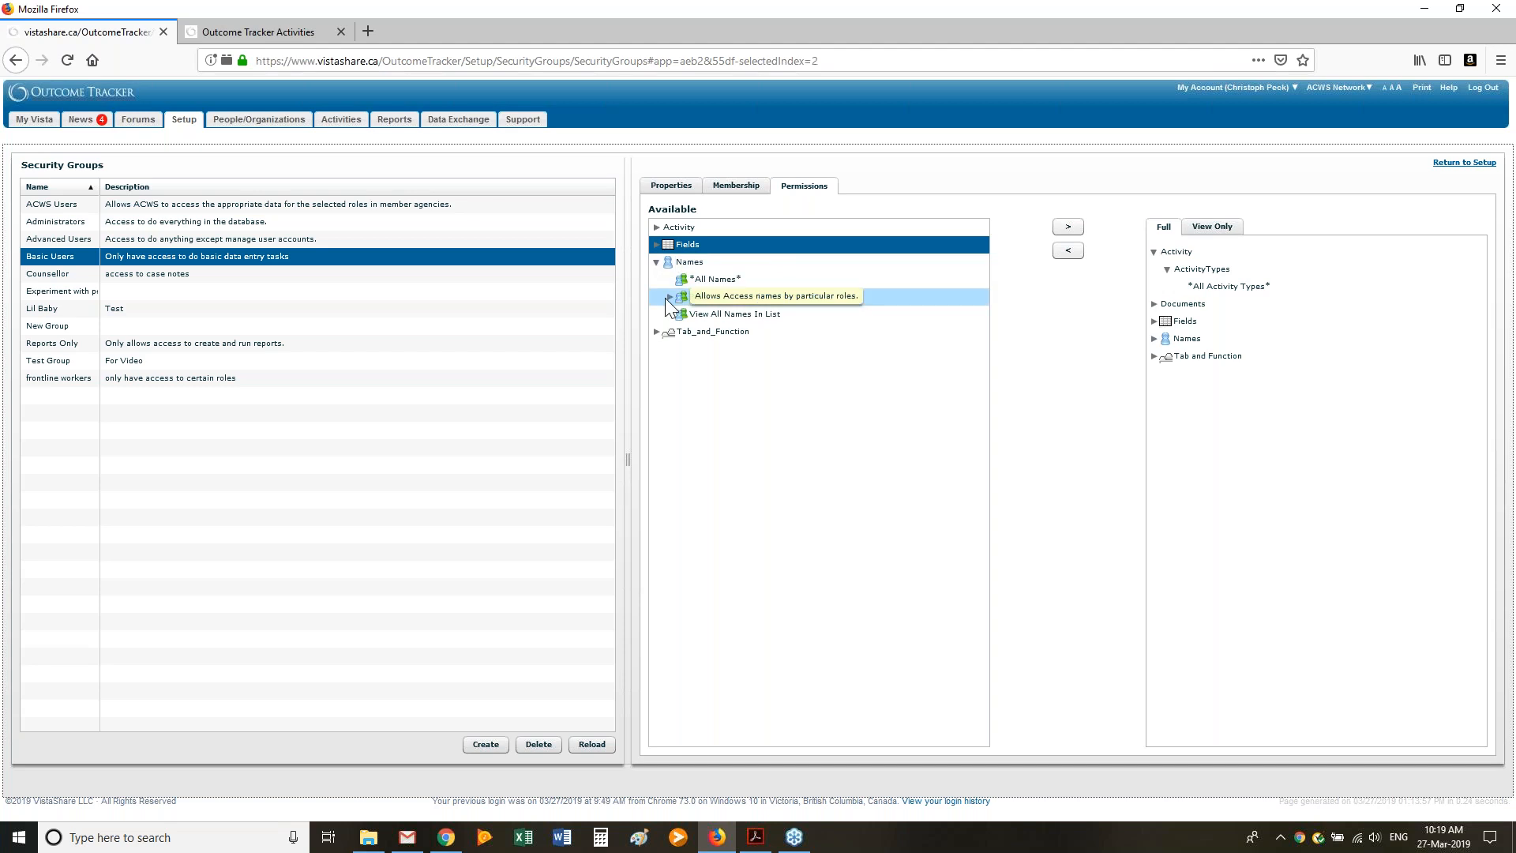
left_click(669, 296)
scroll(845, 529, "down", 2)
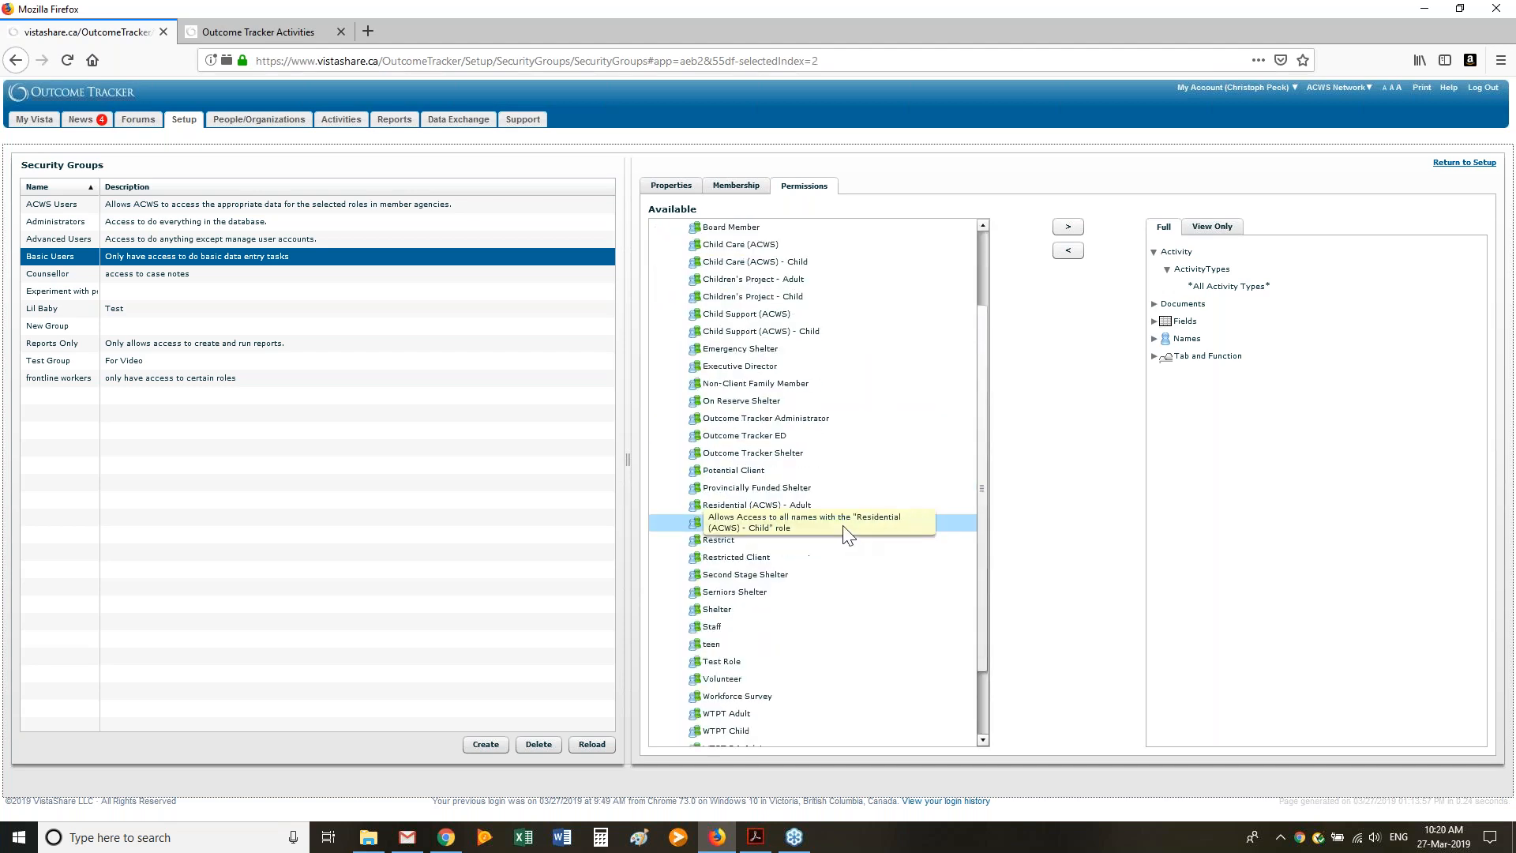
scroll(847, 533, "up", 3)
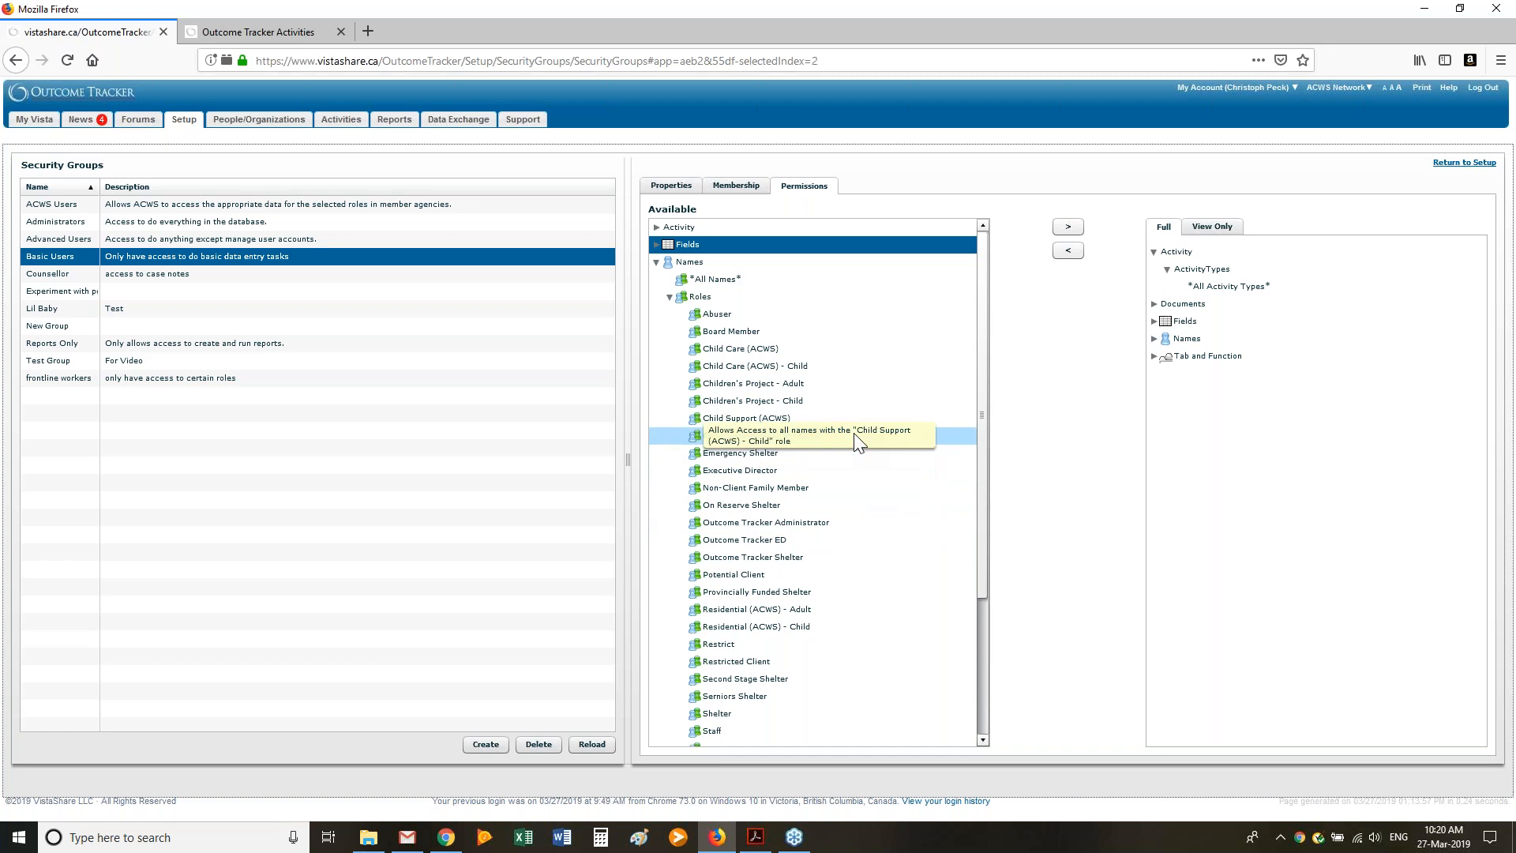
scroll(883, 487, "down", 4)
scroll(882, 496, "up", 4)
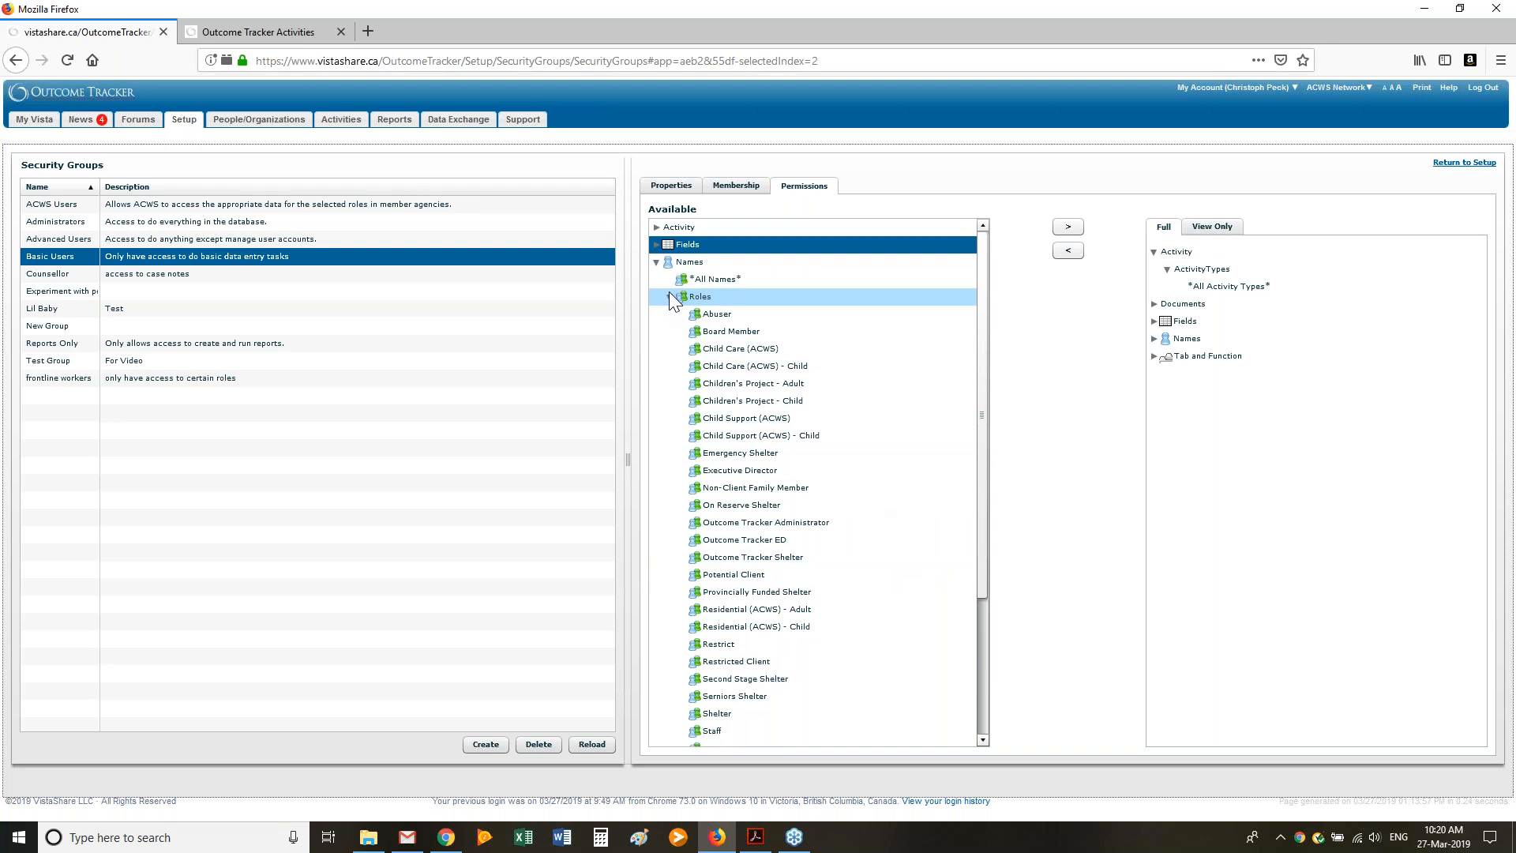
left_click(669, 296)
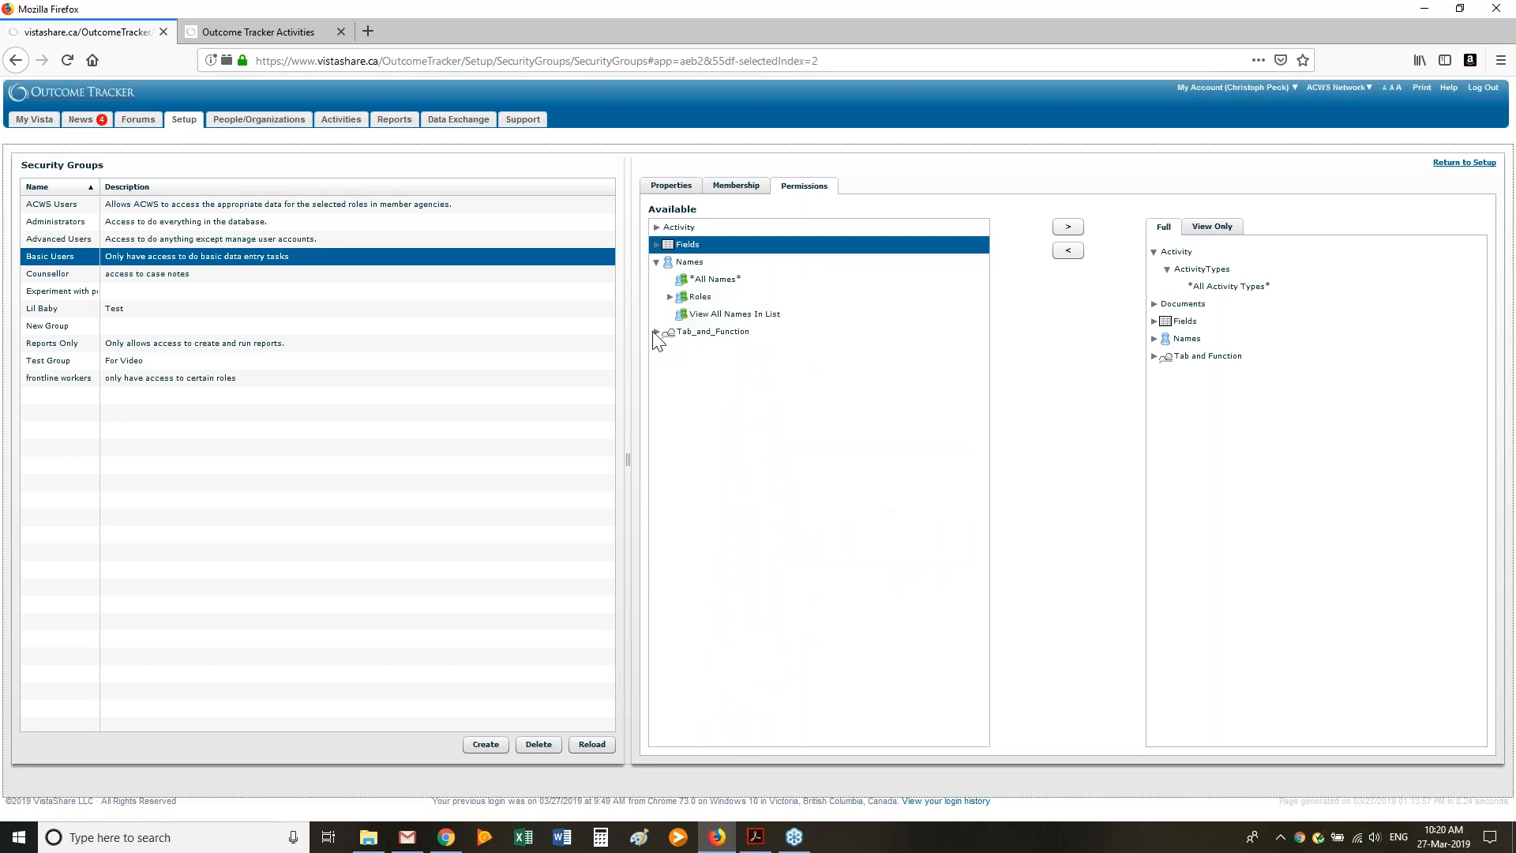
Grant the Basic Users group full access to names with the Residential (ACWS) - Adult role and check the remaining available roles
left_click(670, 296)
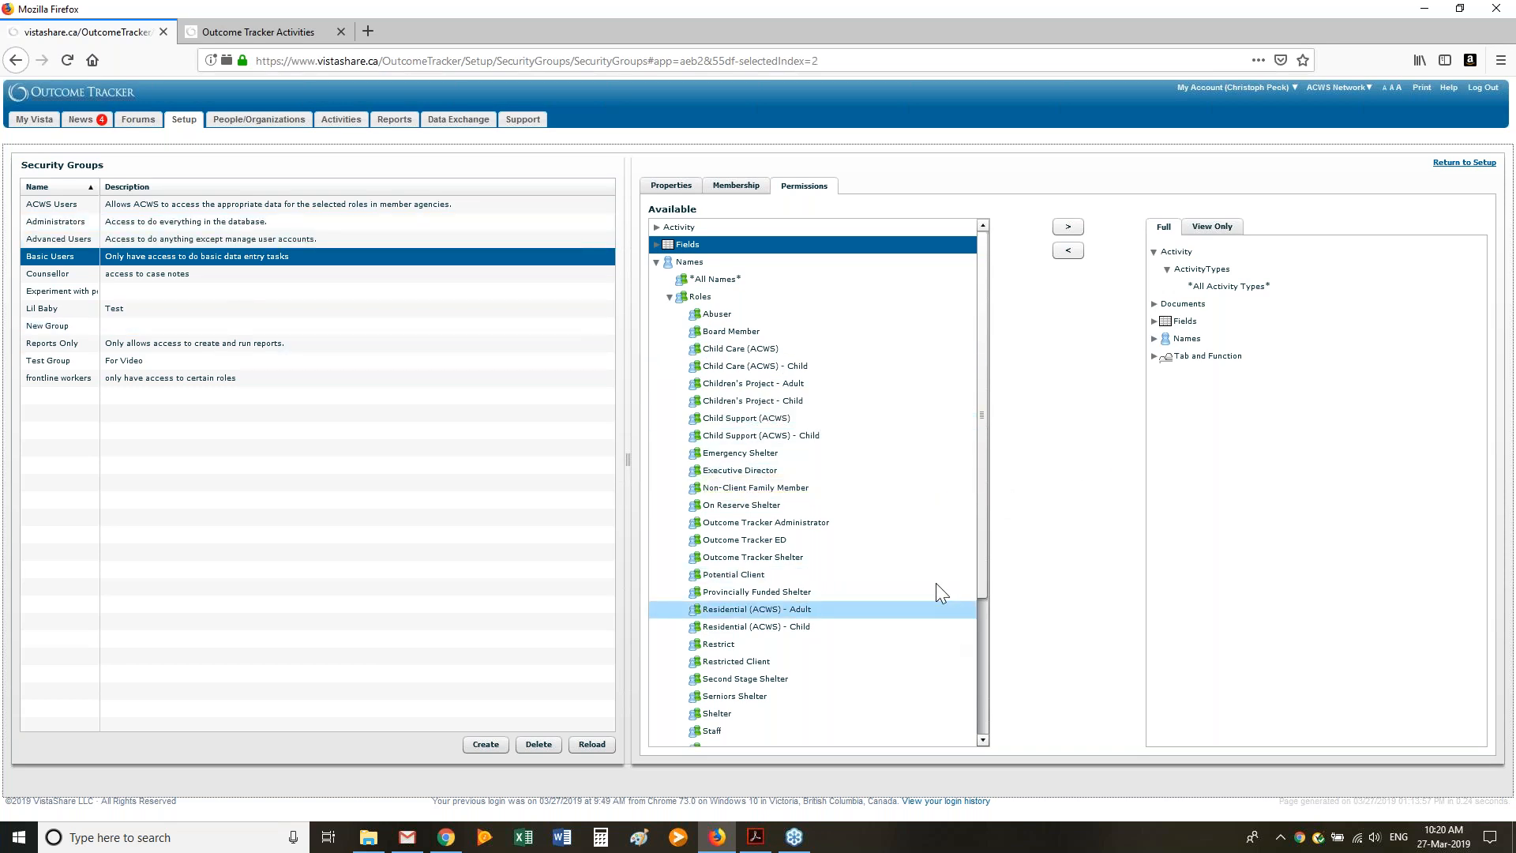
scroll(919, 558, "down", 1)
scroll(920, 557, "down", 1)
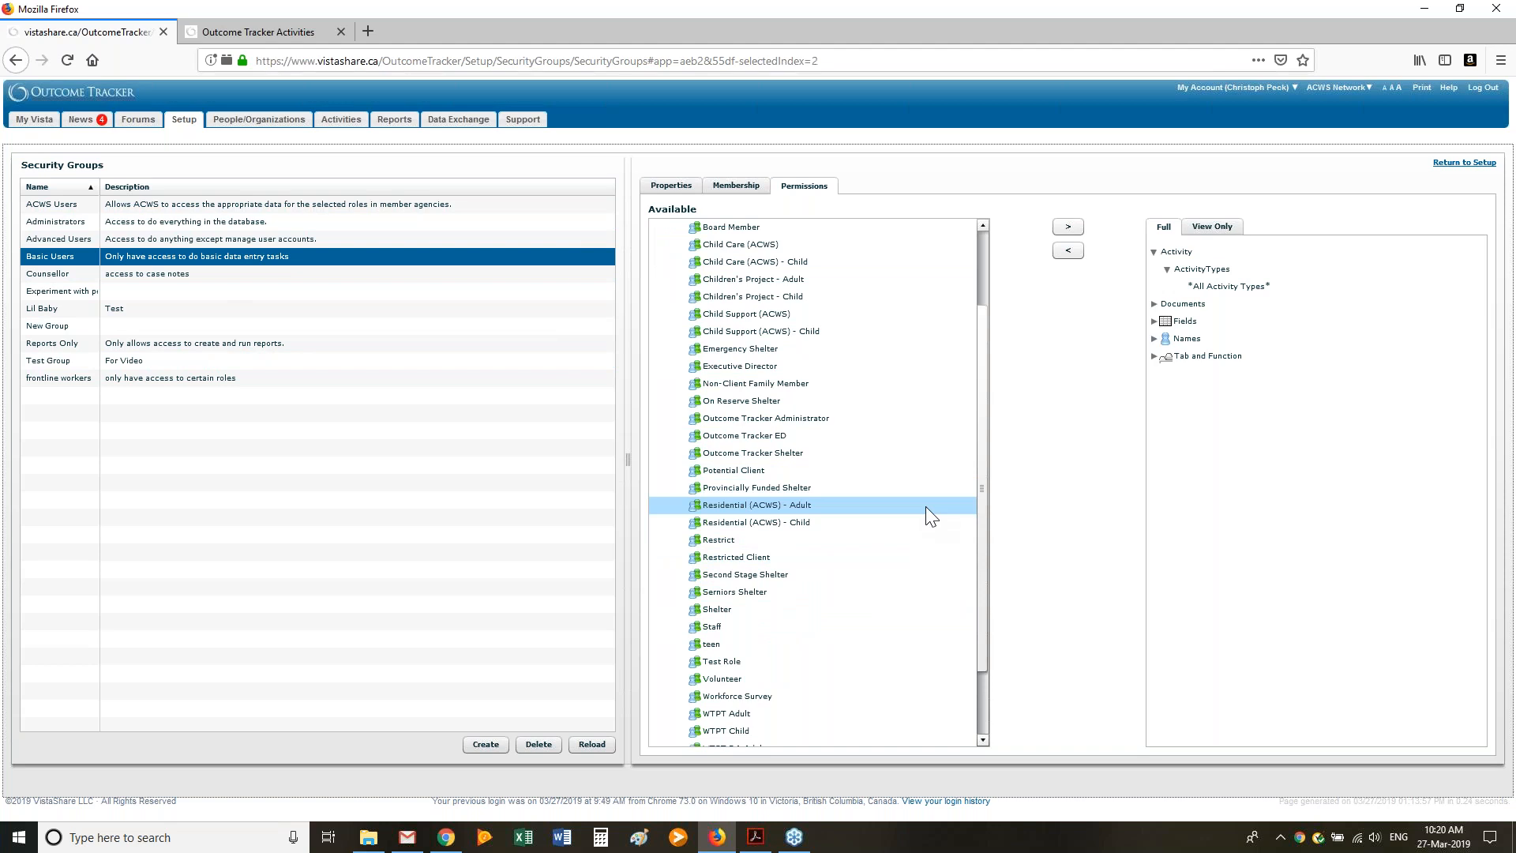
left_click(927, 509)
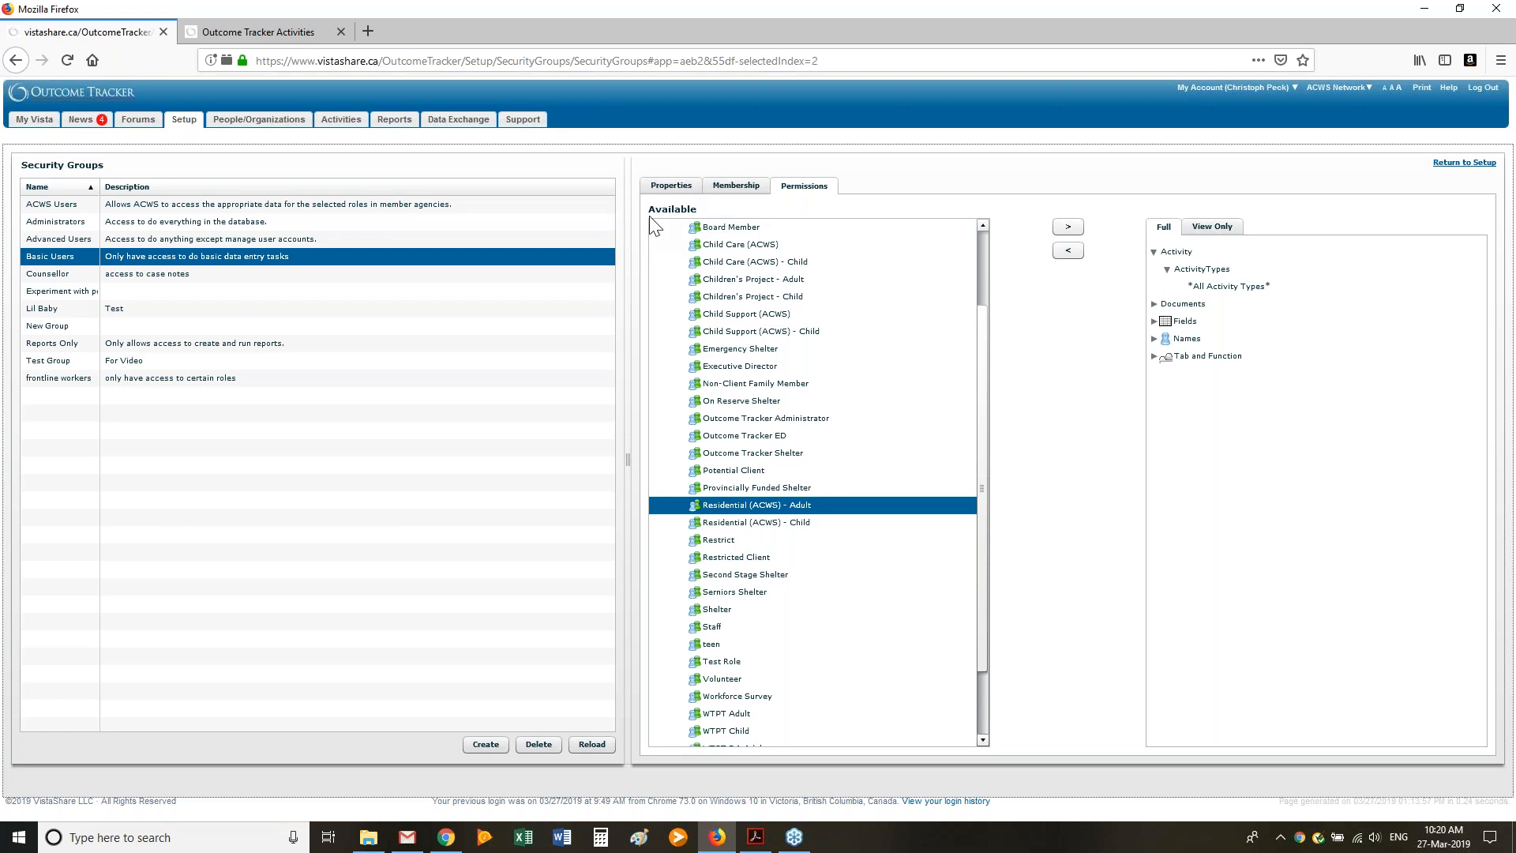
left_click(1068, 229)
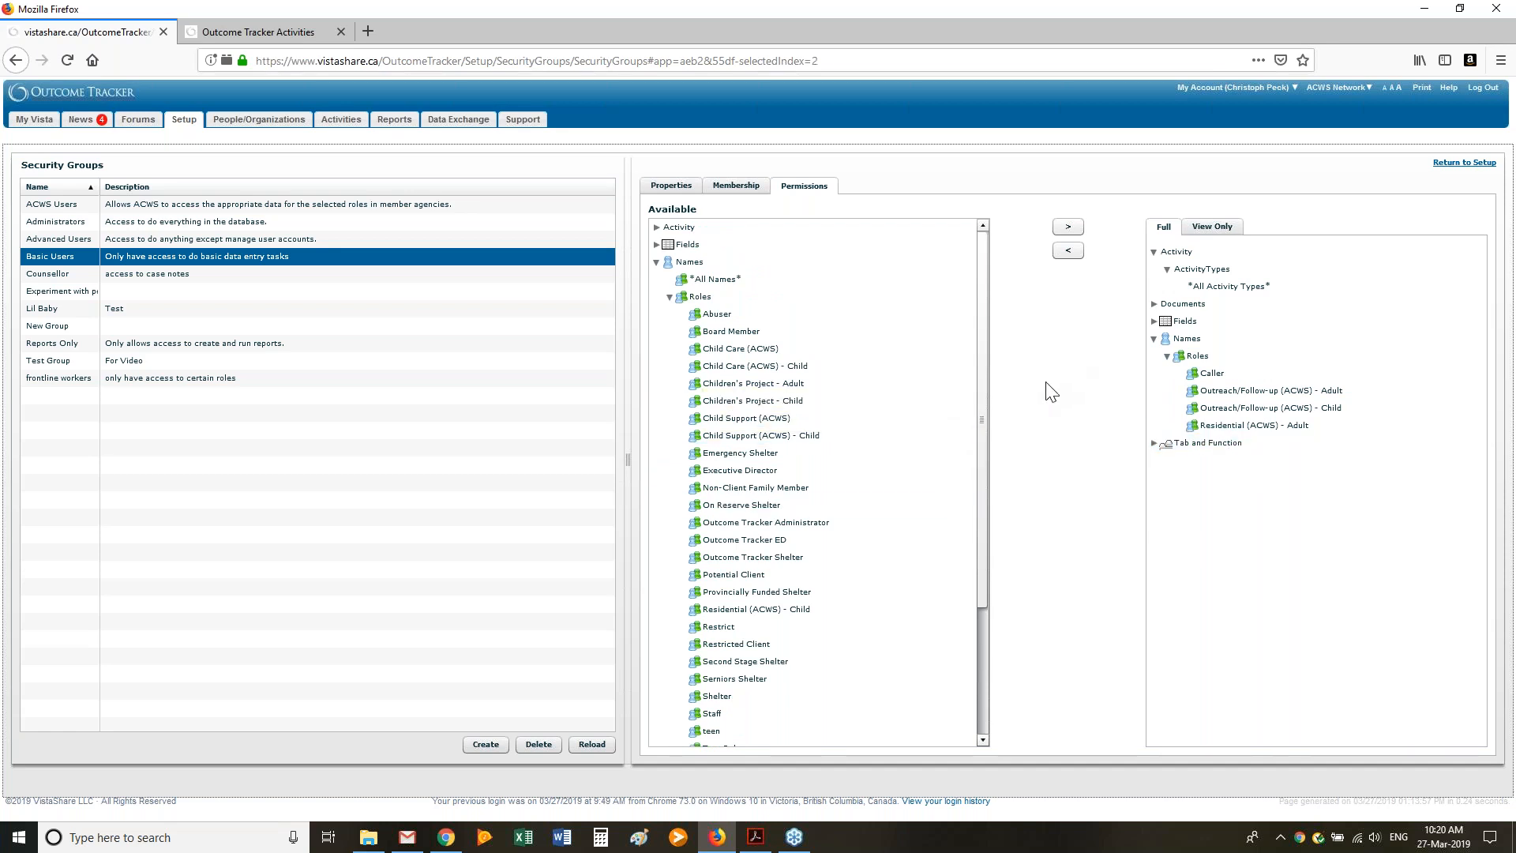
scroll(940, 426, "down", 4)
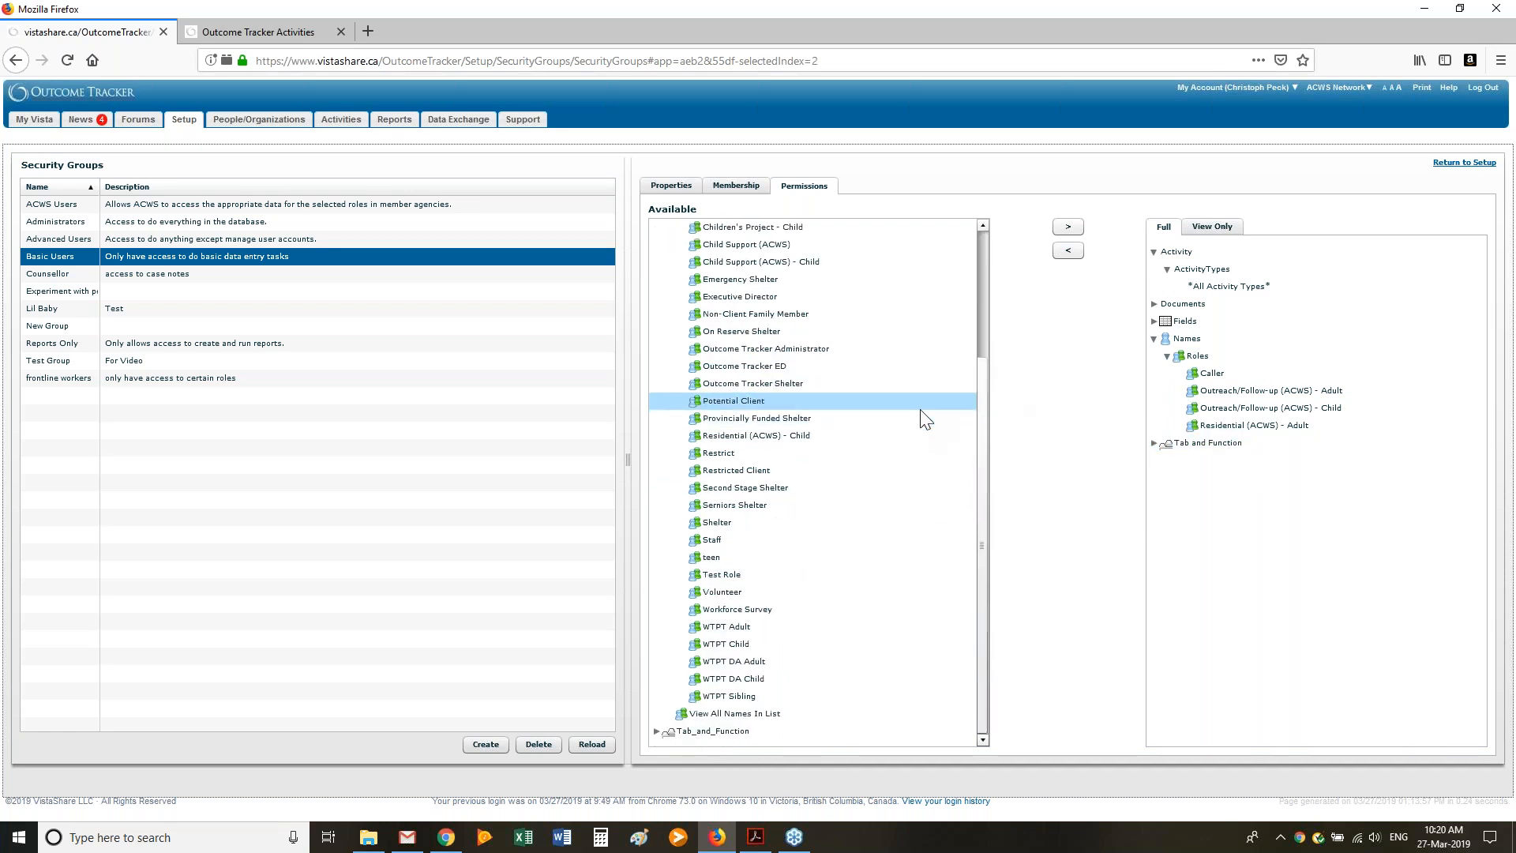
scroll(924, 419, "up", 4)
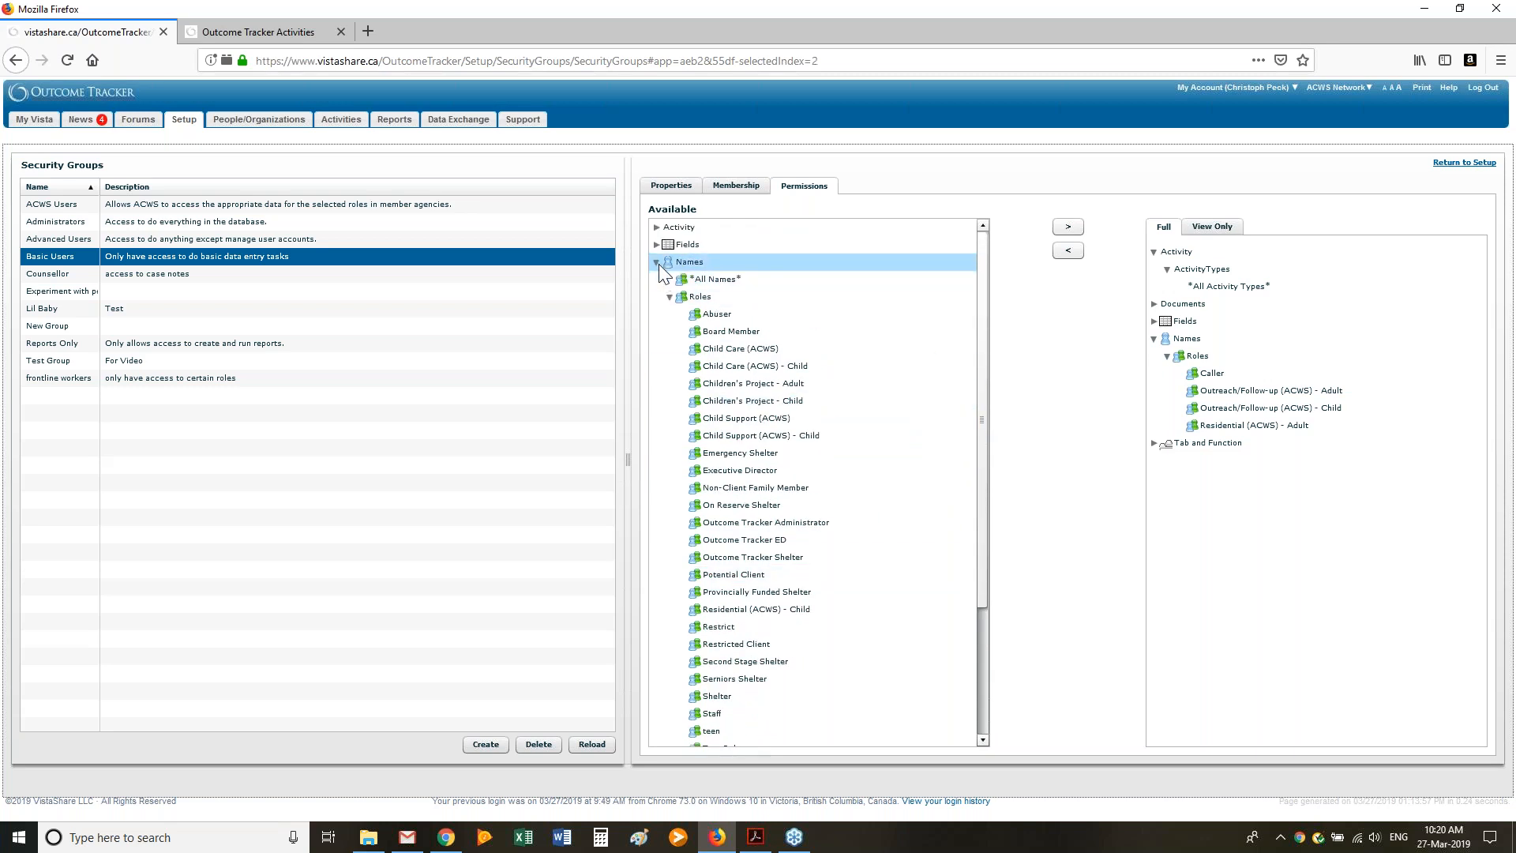
Review the available People and Organizations Fields and compare them with the Fields permissions under full access
left_click(657, 262)
left_click(657, 245)
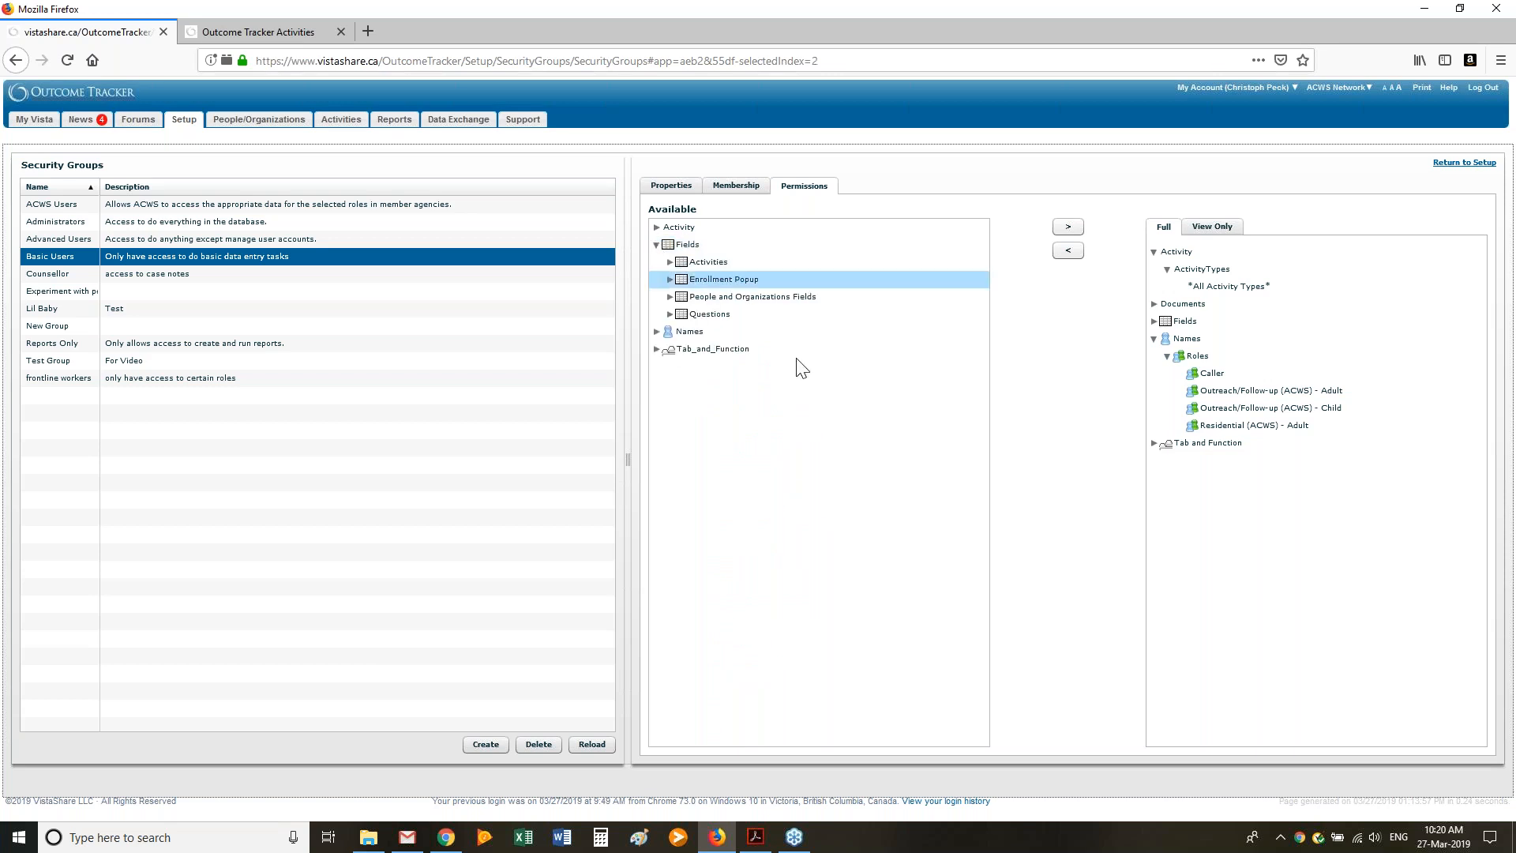
left_click(669, 296)
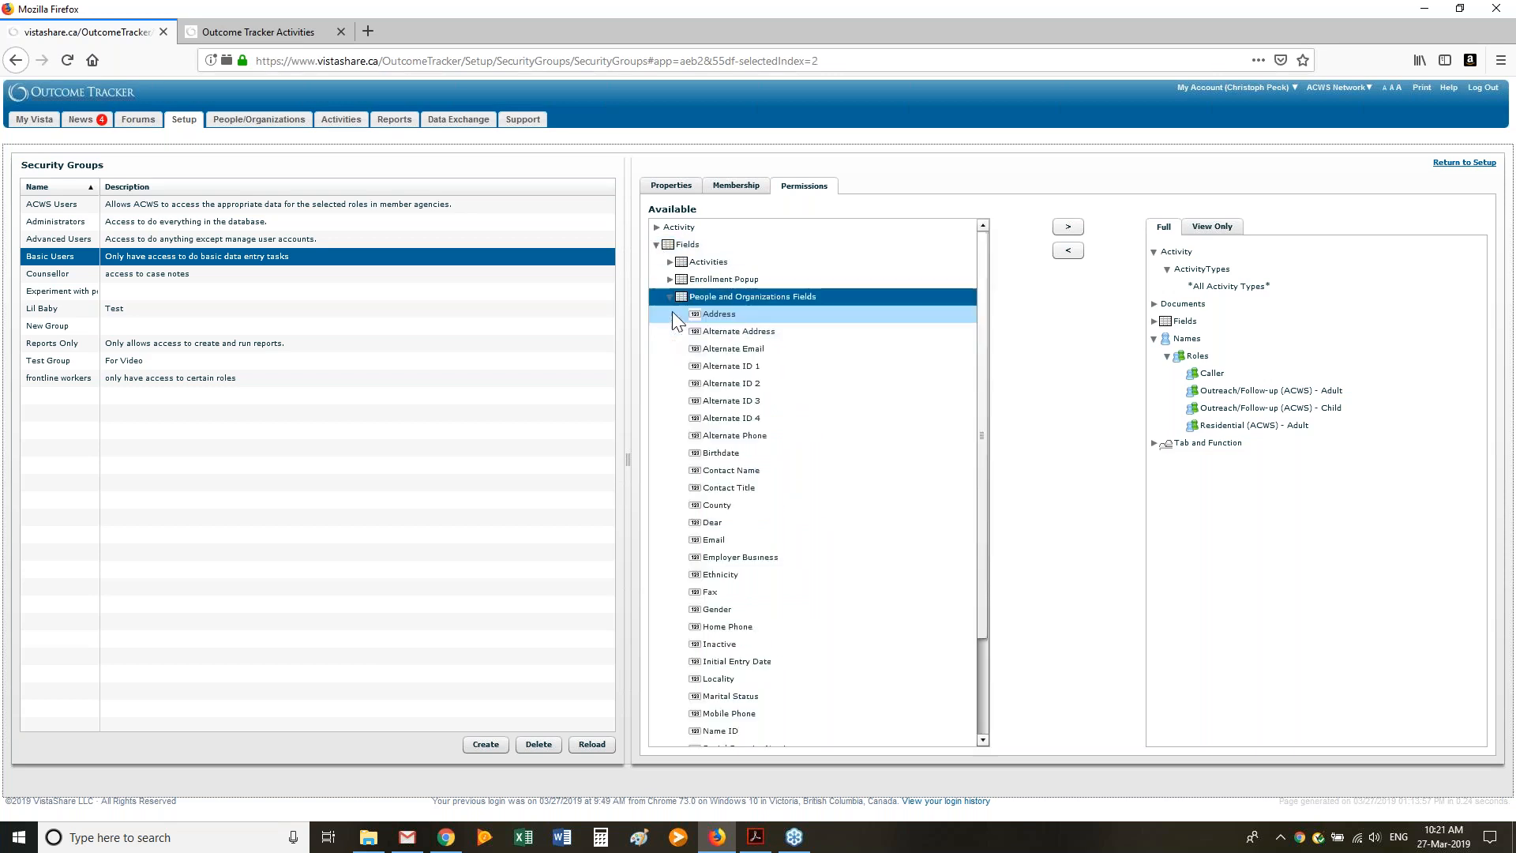
left_click(1153, 321)
left_click(1153, 322)
left_click(1153, 322)
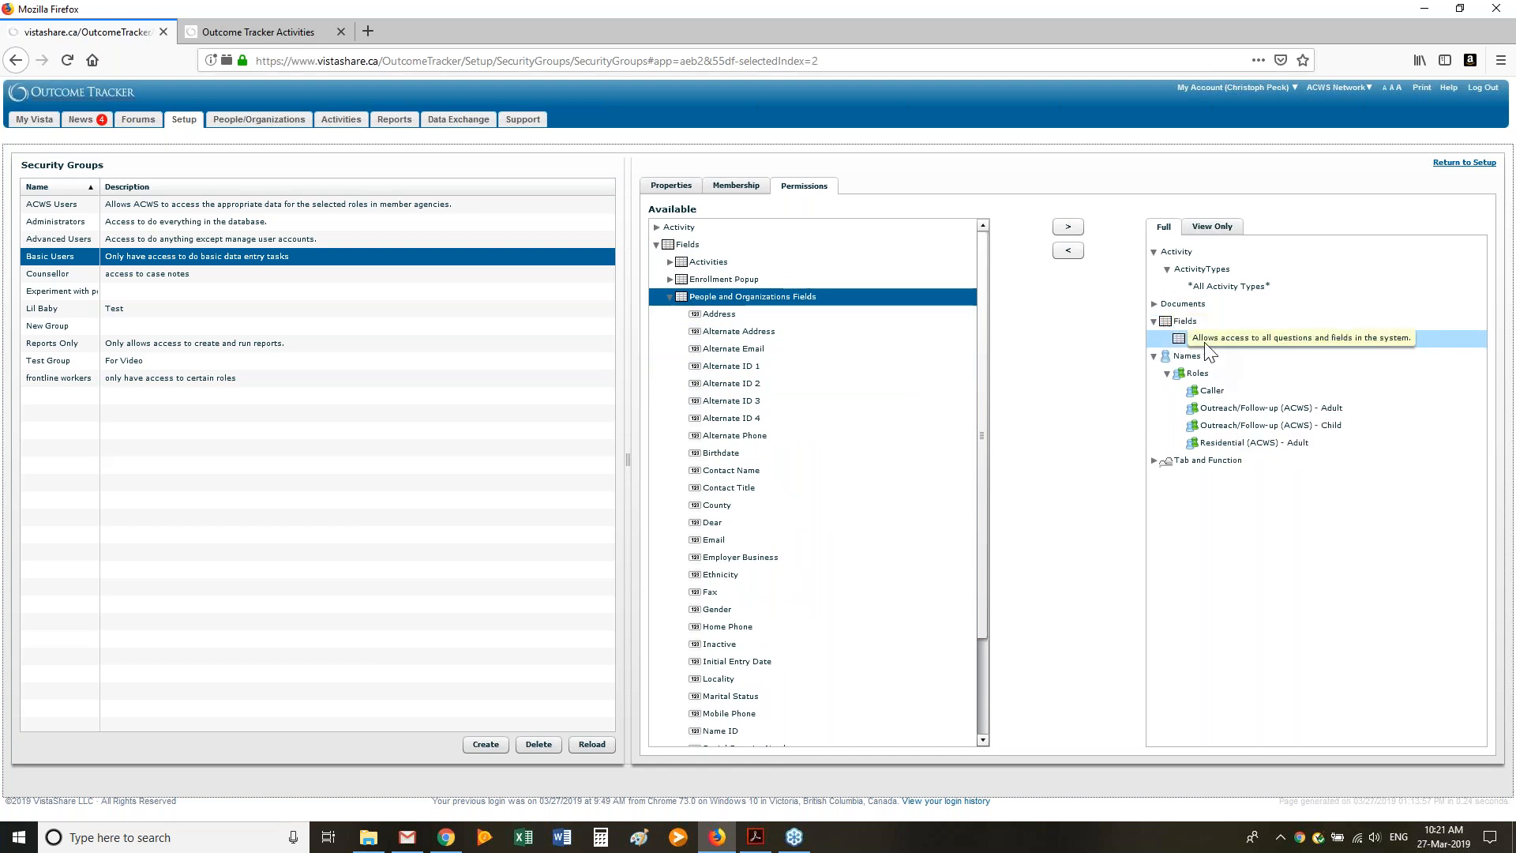
scroll(794, 483, "down", 3)
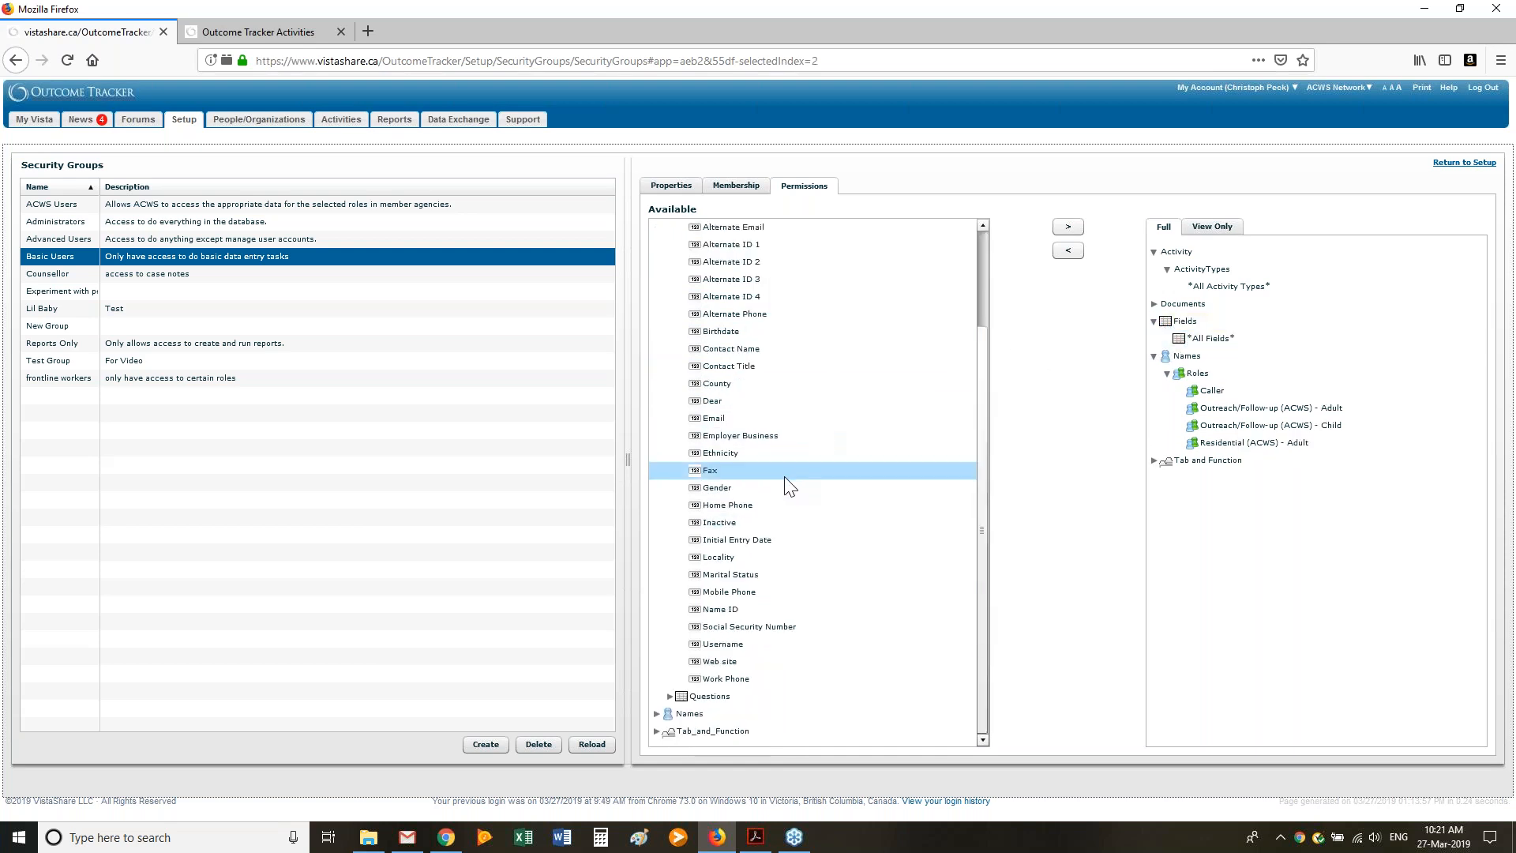
Collapse the available Fields permissions and expand Tab_and_Function to view the options under Enrollment_Popup
left_click(761, 581)
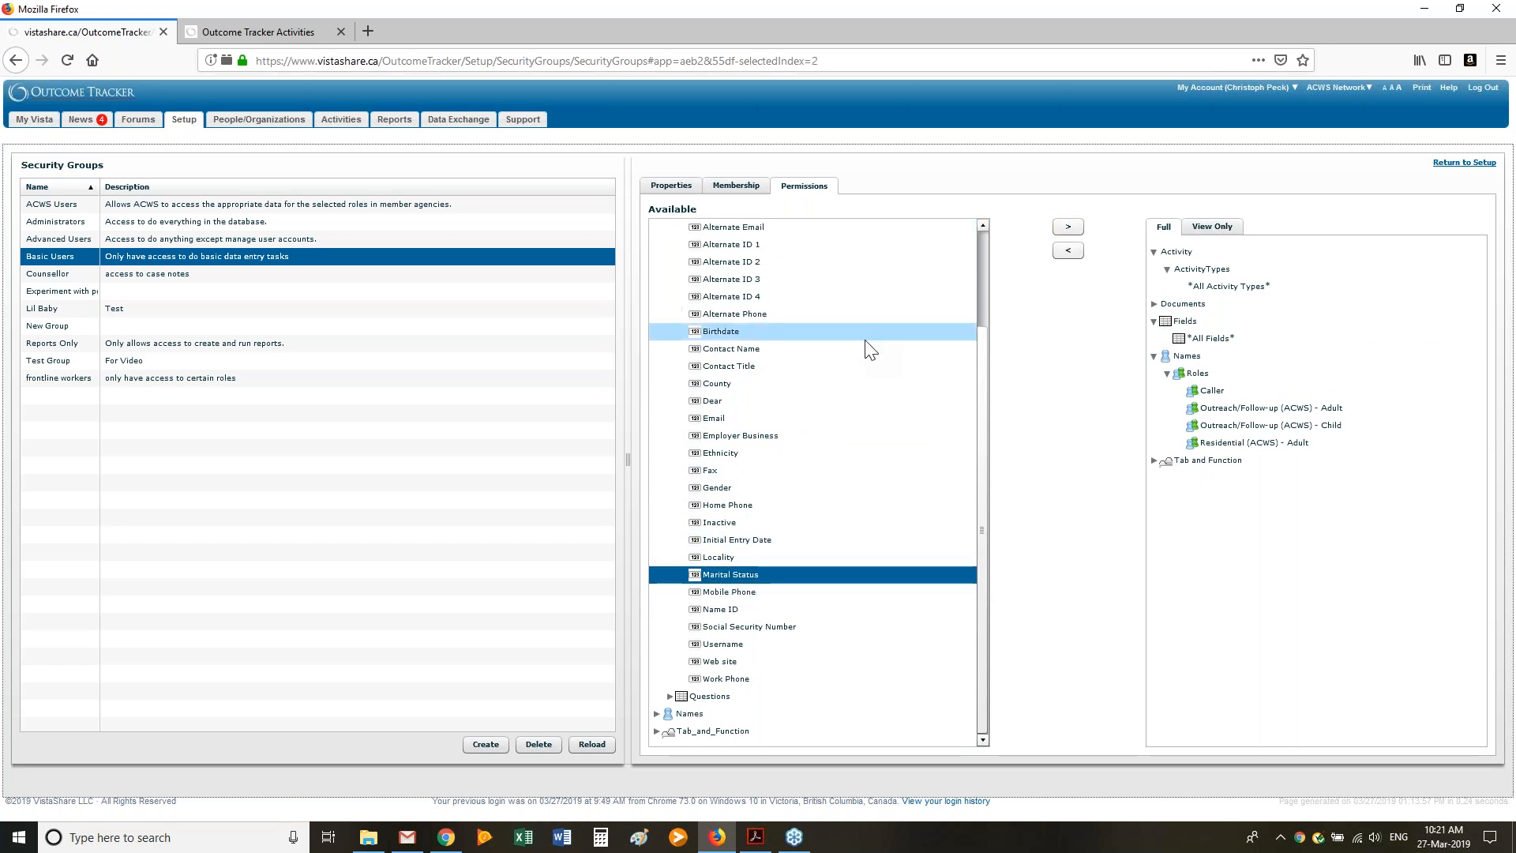
scroll(829, 355, "up", 3)
left_click(656, 244)
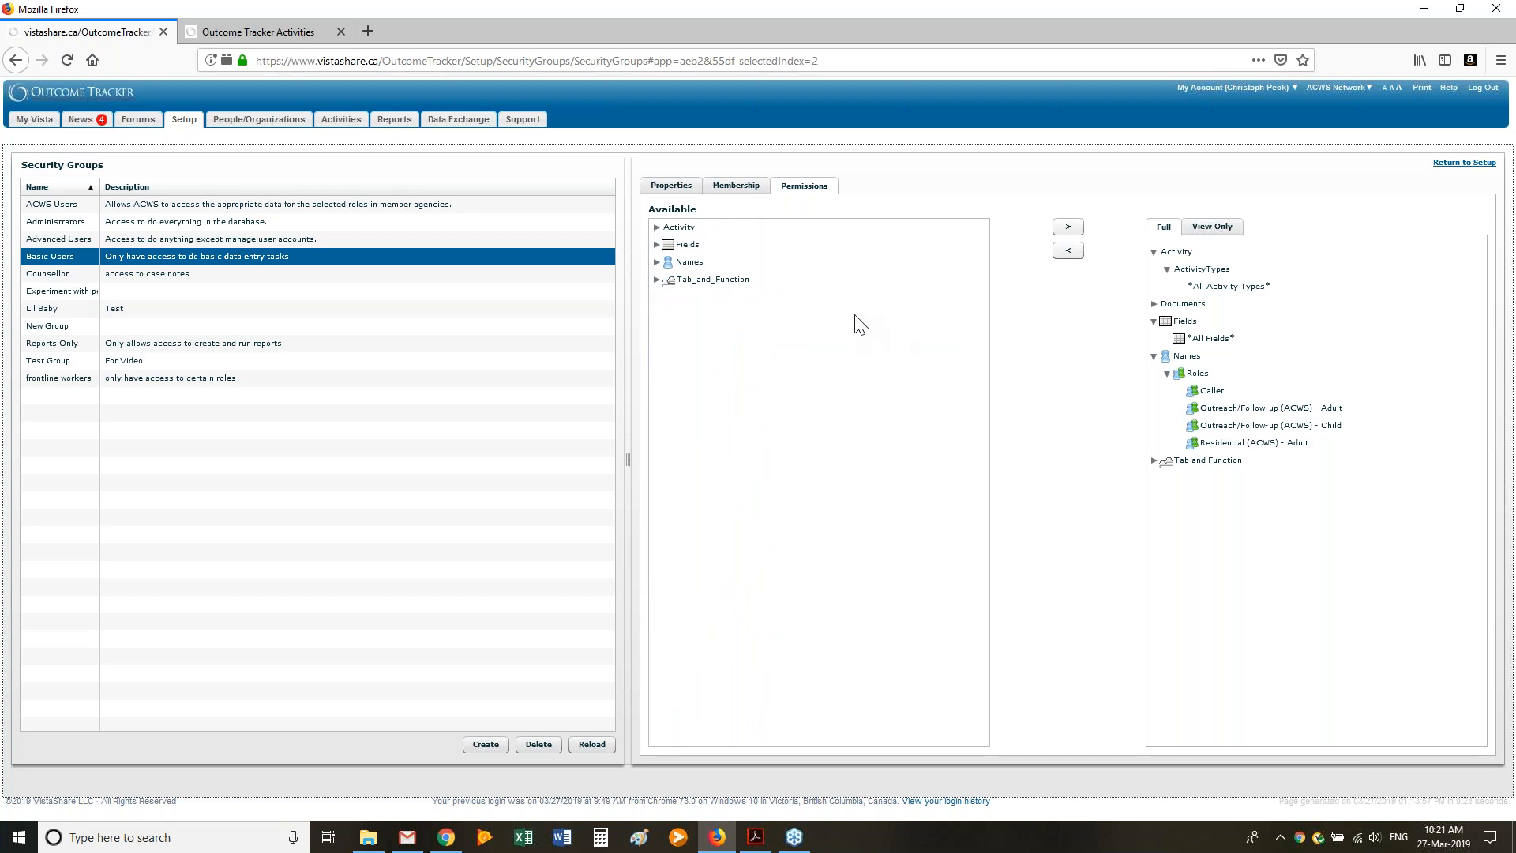
left_click(657, 280)
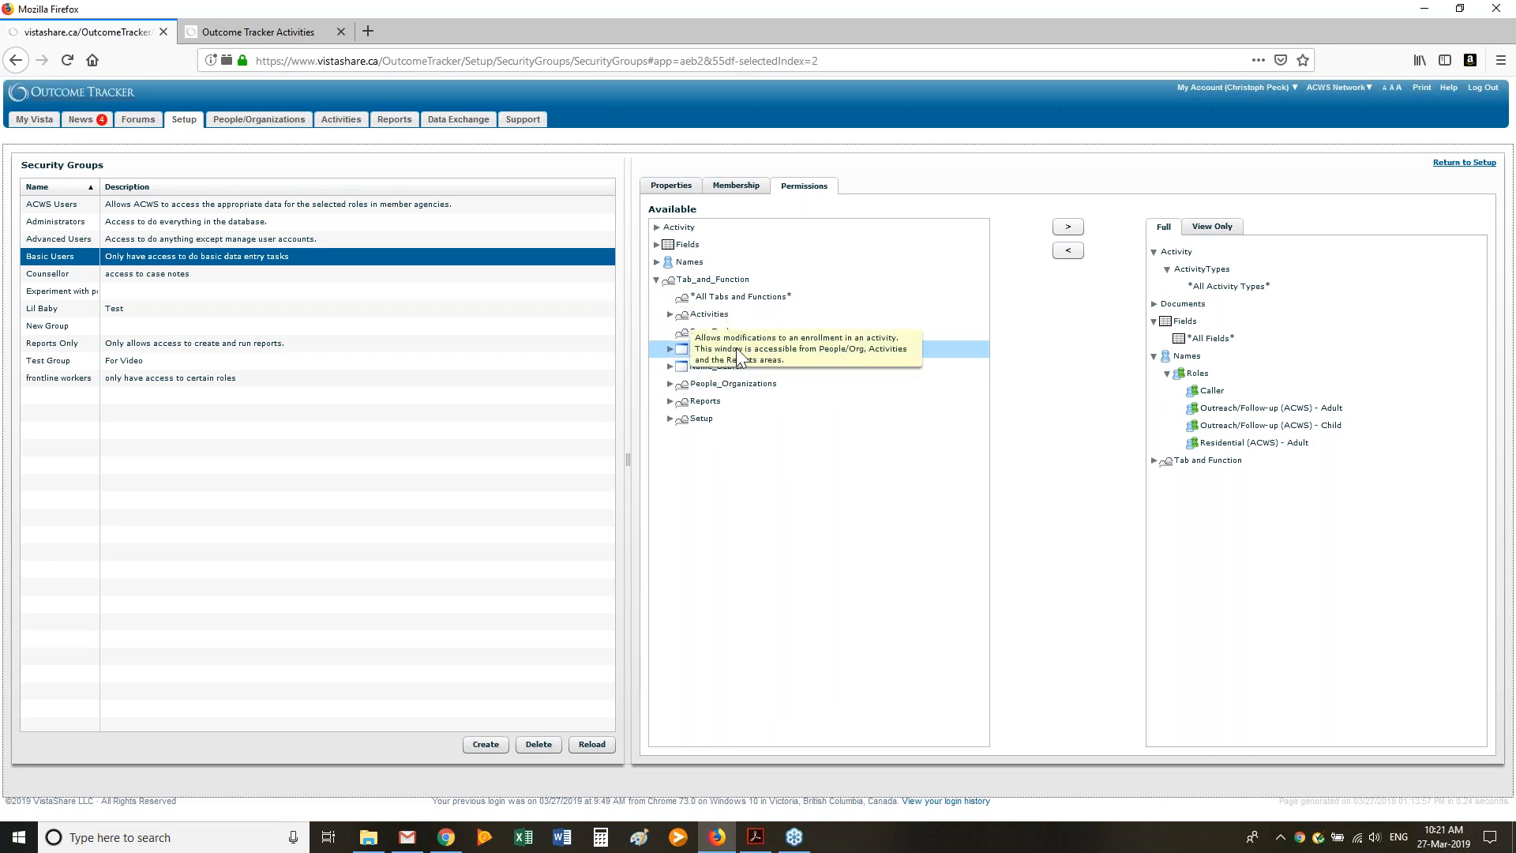
double_click(802, 344)
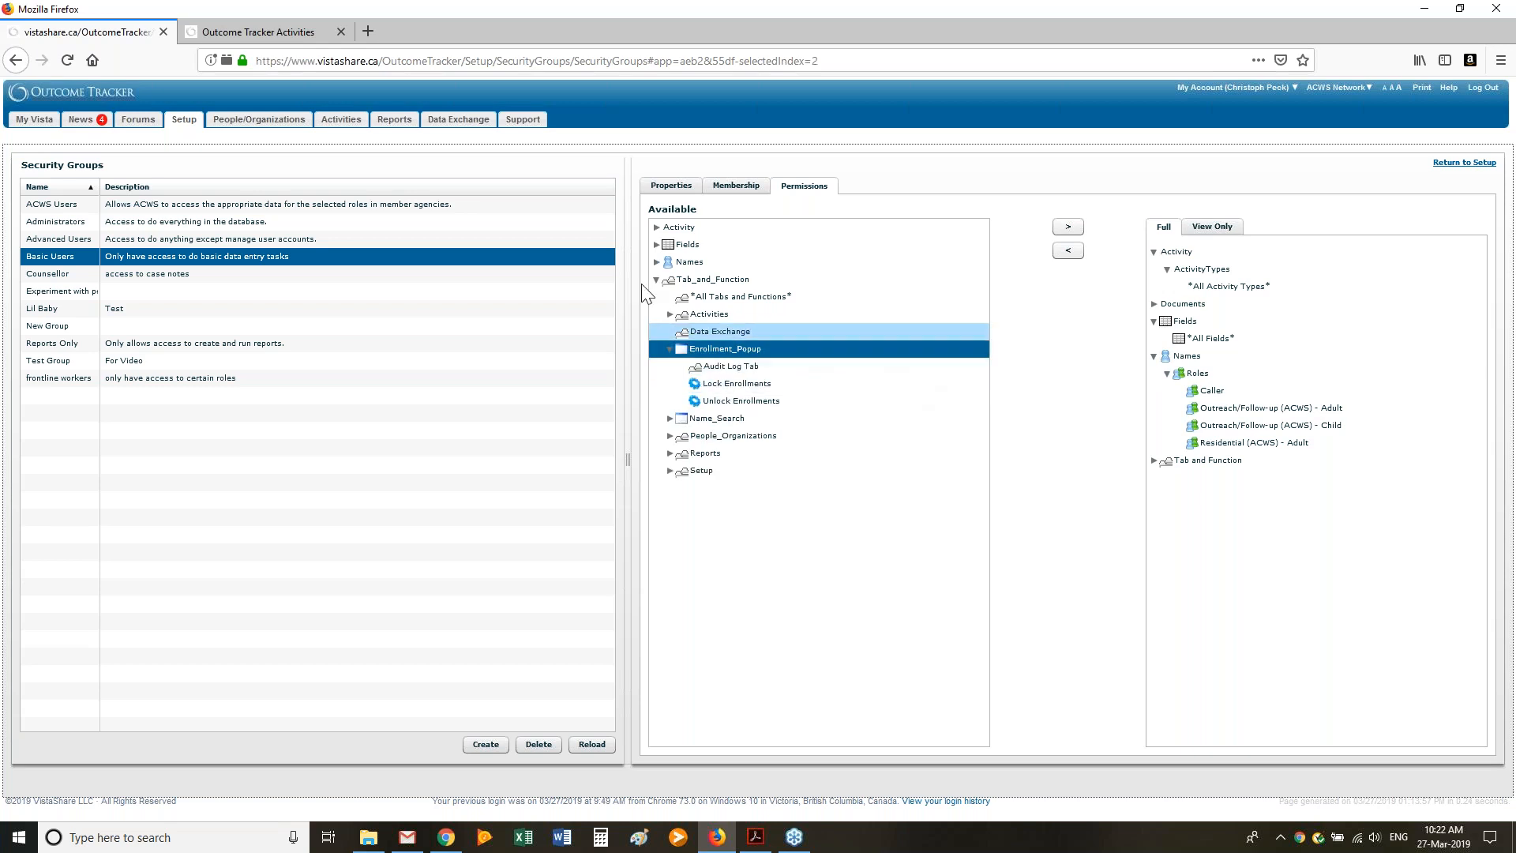
In the other Outcome Tracker browser tab, open the most recent client's record, view its Enroll in Activity window and close it
left_click(275, 30)
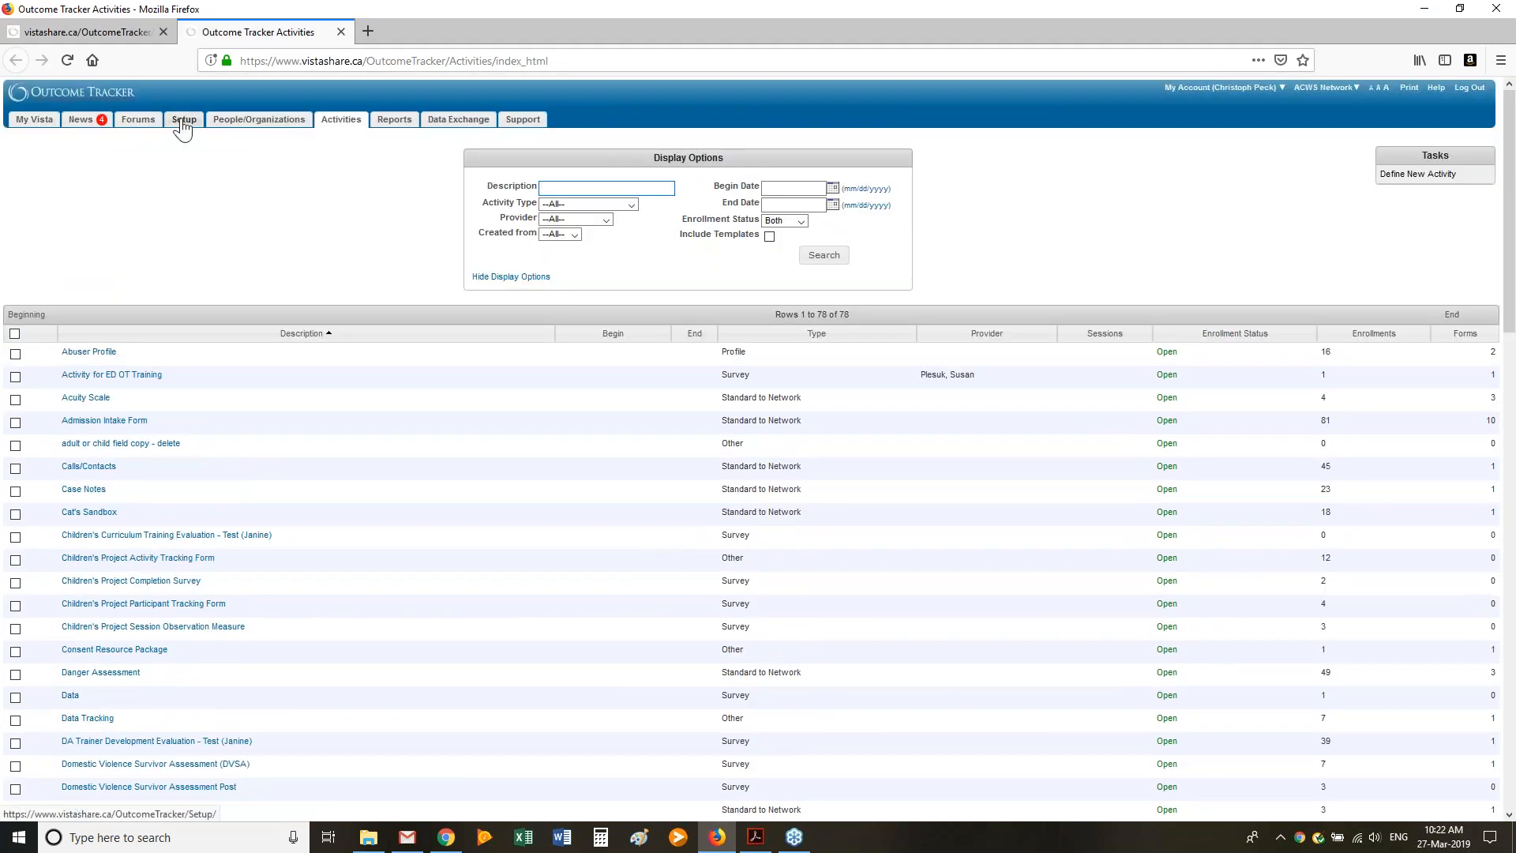
left_click(259, 119)
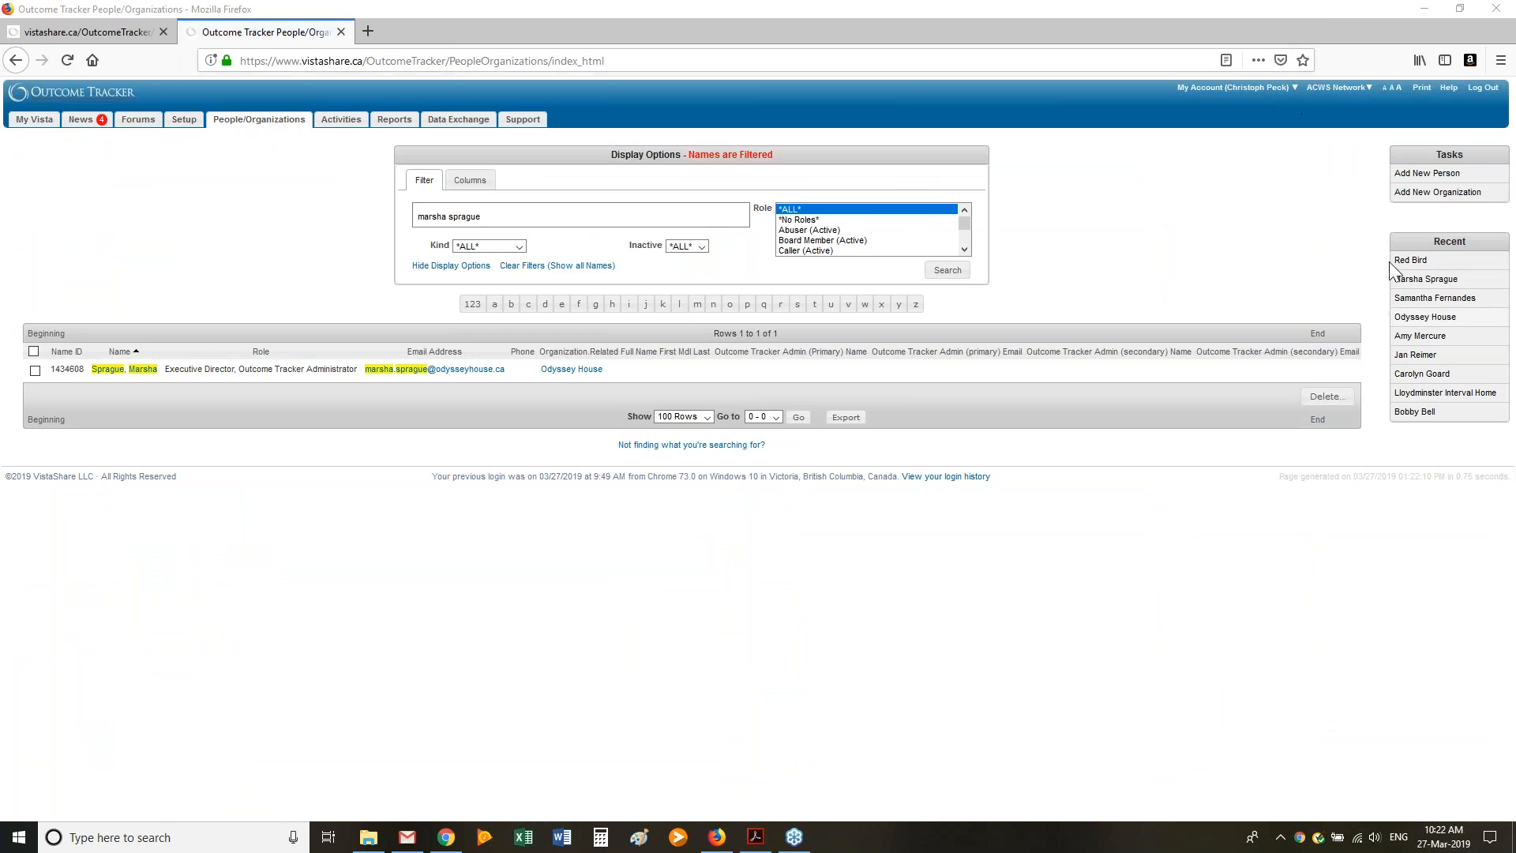
left_click(1407, 261)
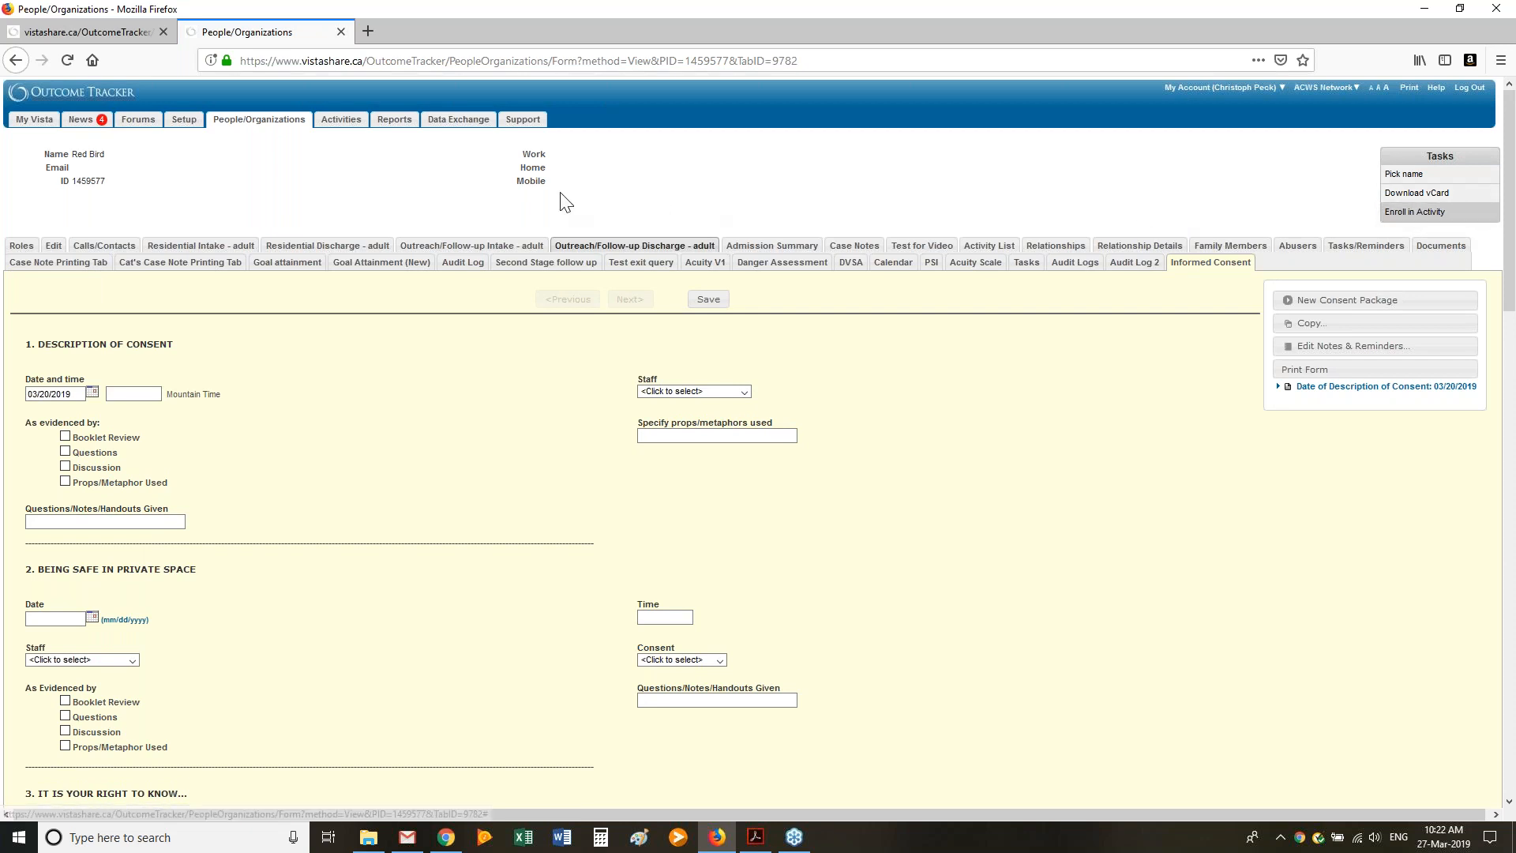
left_click(1408, 213)
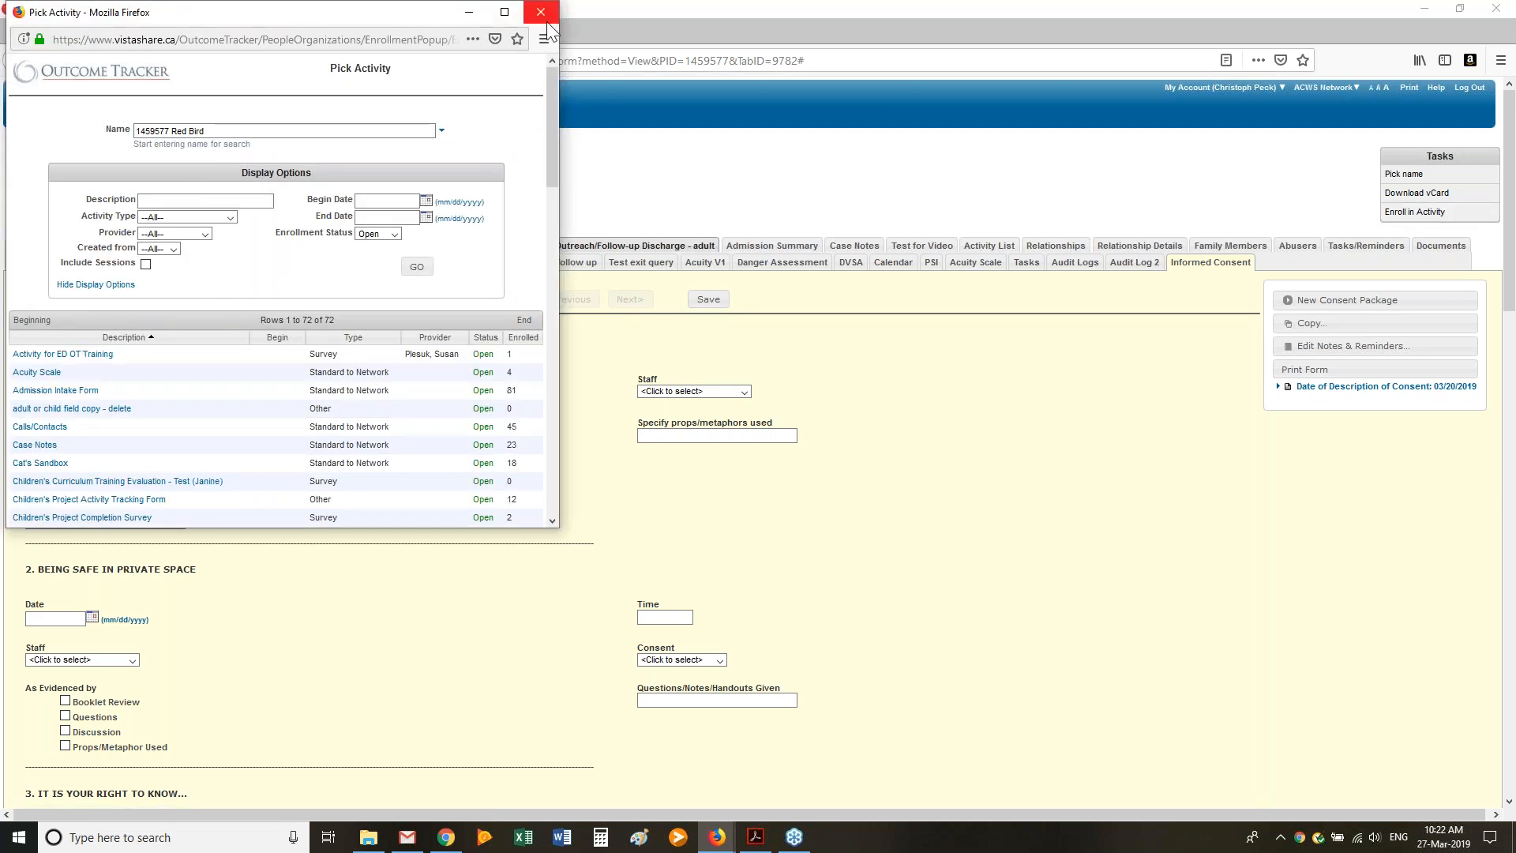
left_click(540, 12)
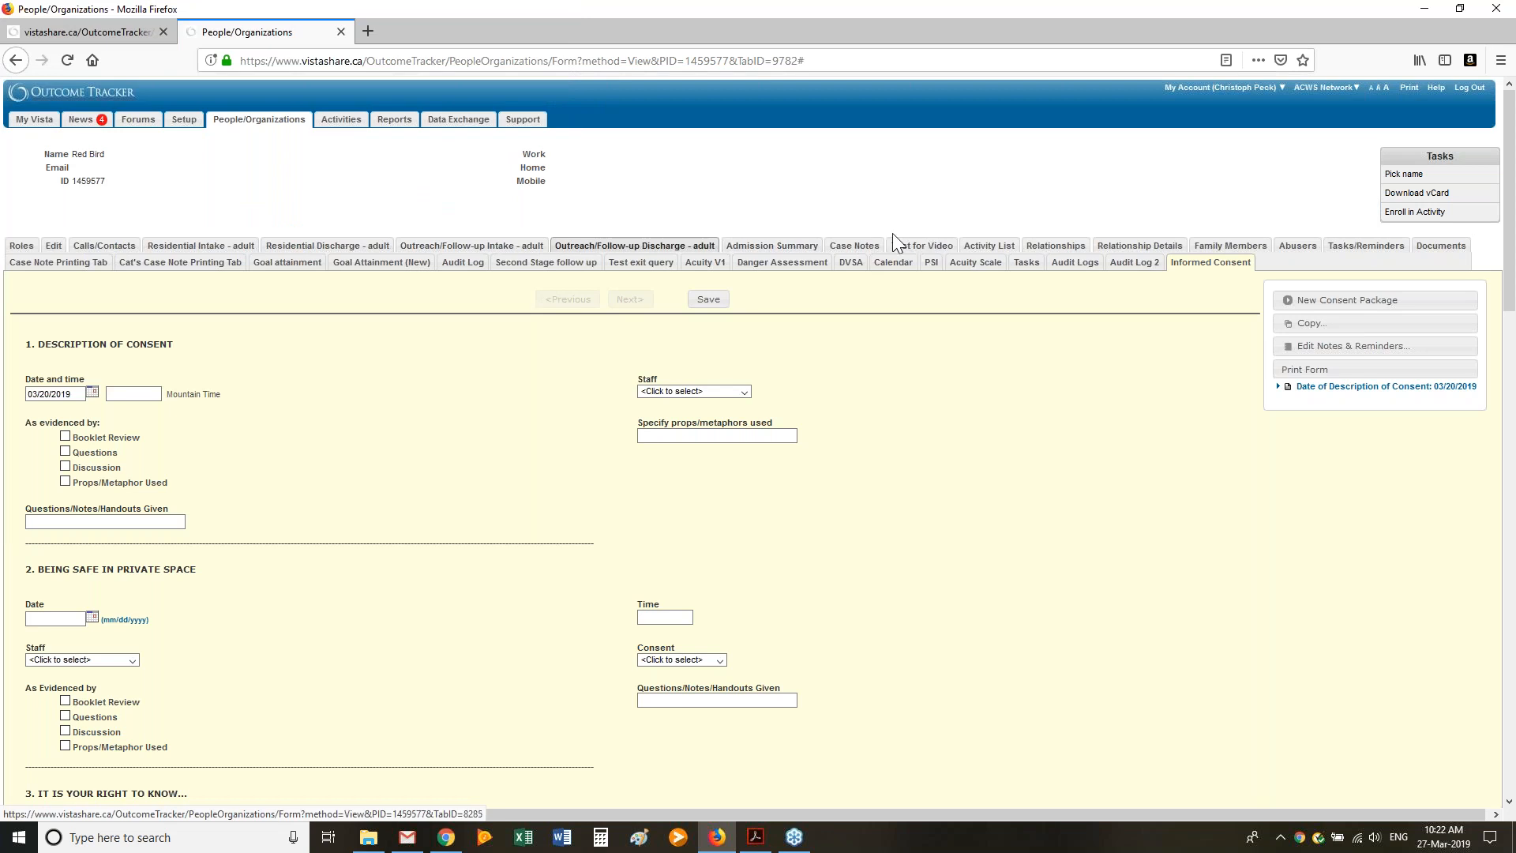
Show the client's Activity List, open the Admission Intake Form enrollment dated 01/02/2019 and close its window
left_click(1010, 248)
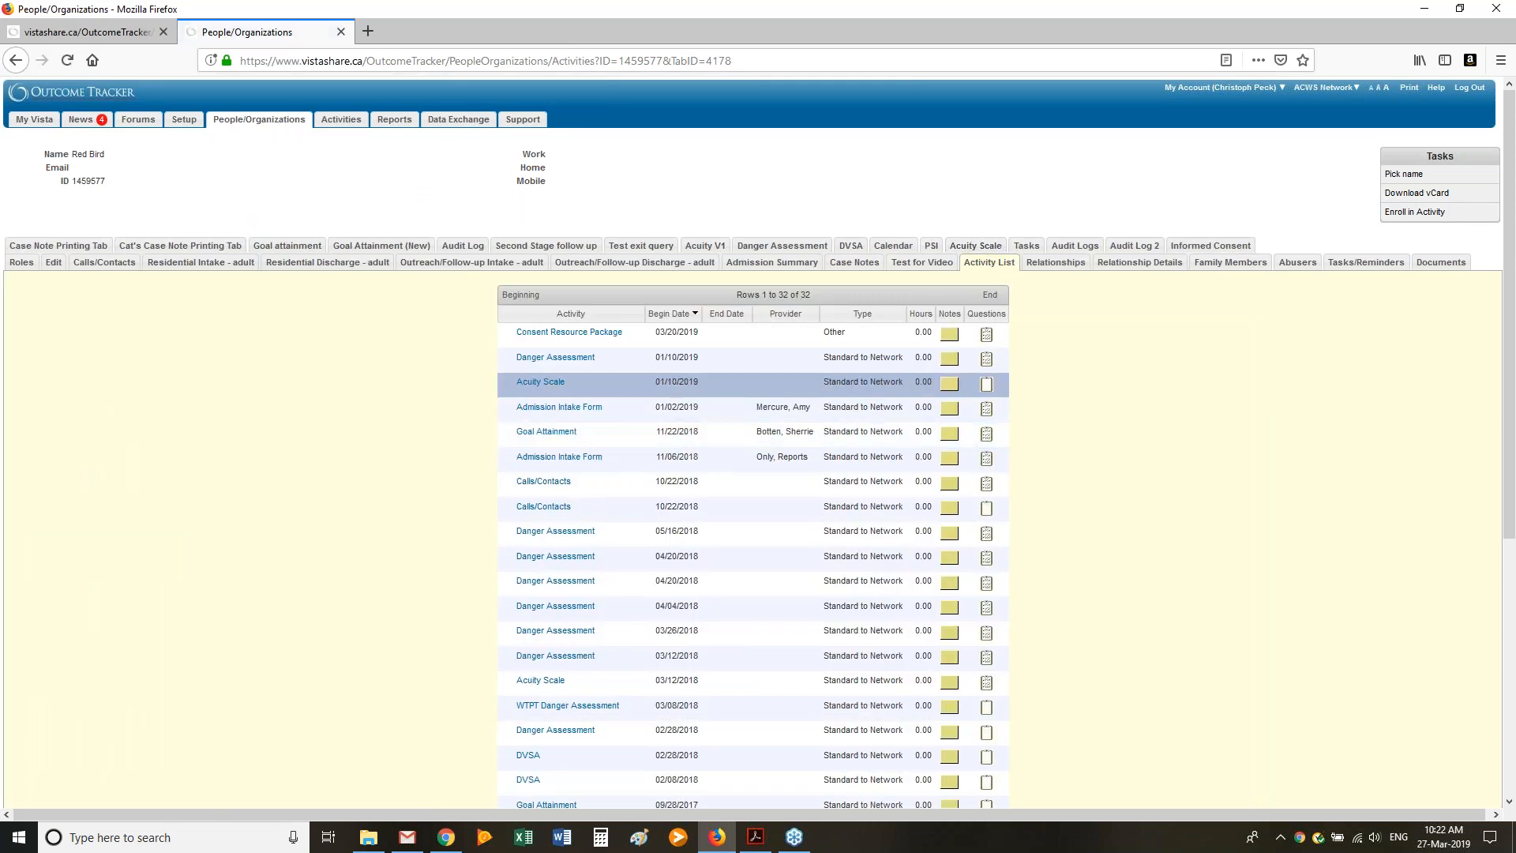
left_click(582, 410)
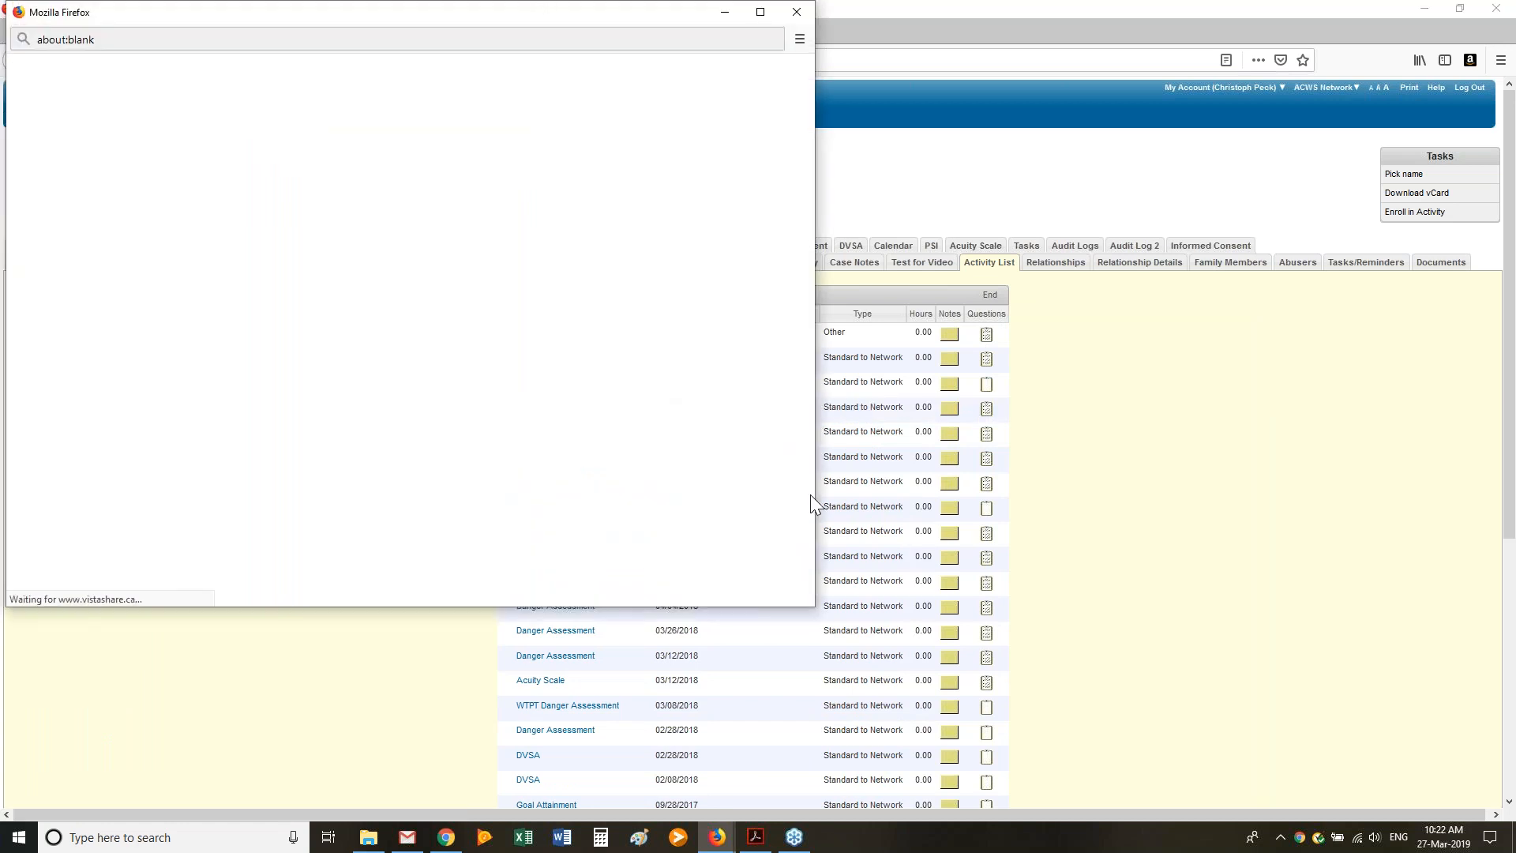
left_click(789, 16)
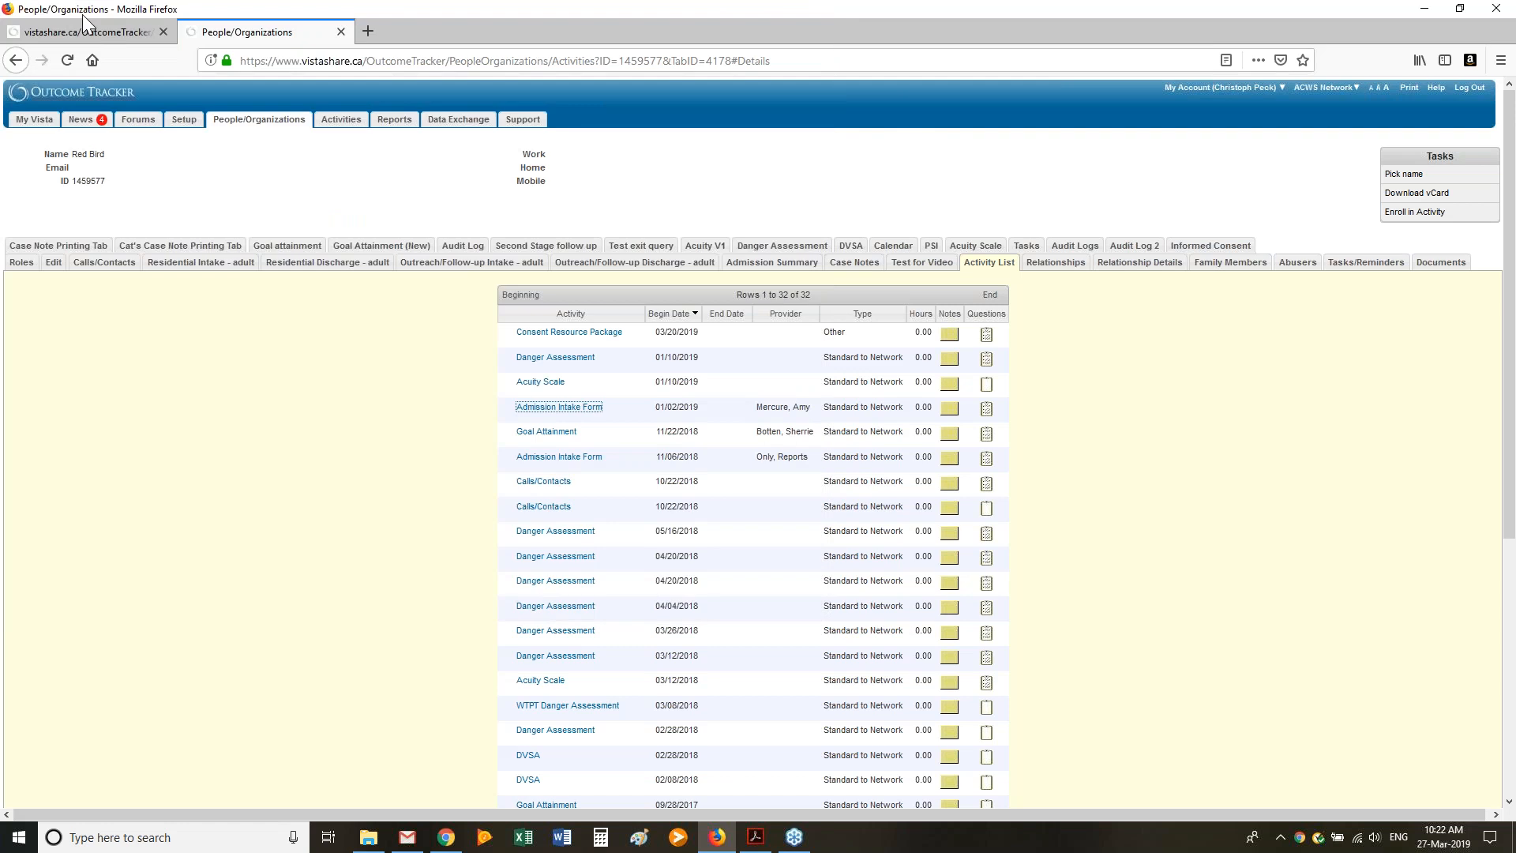
Return to the Basic Users permissions, collapse Enrollment_Popup and check the available Activities entry under Tab_and_Function
left_click(96, 31)
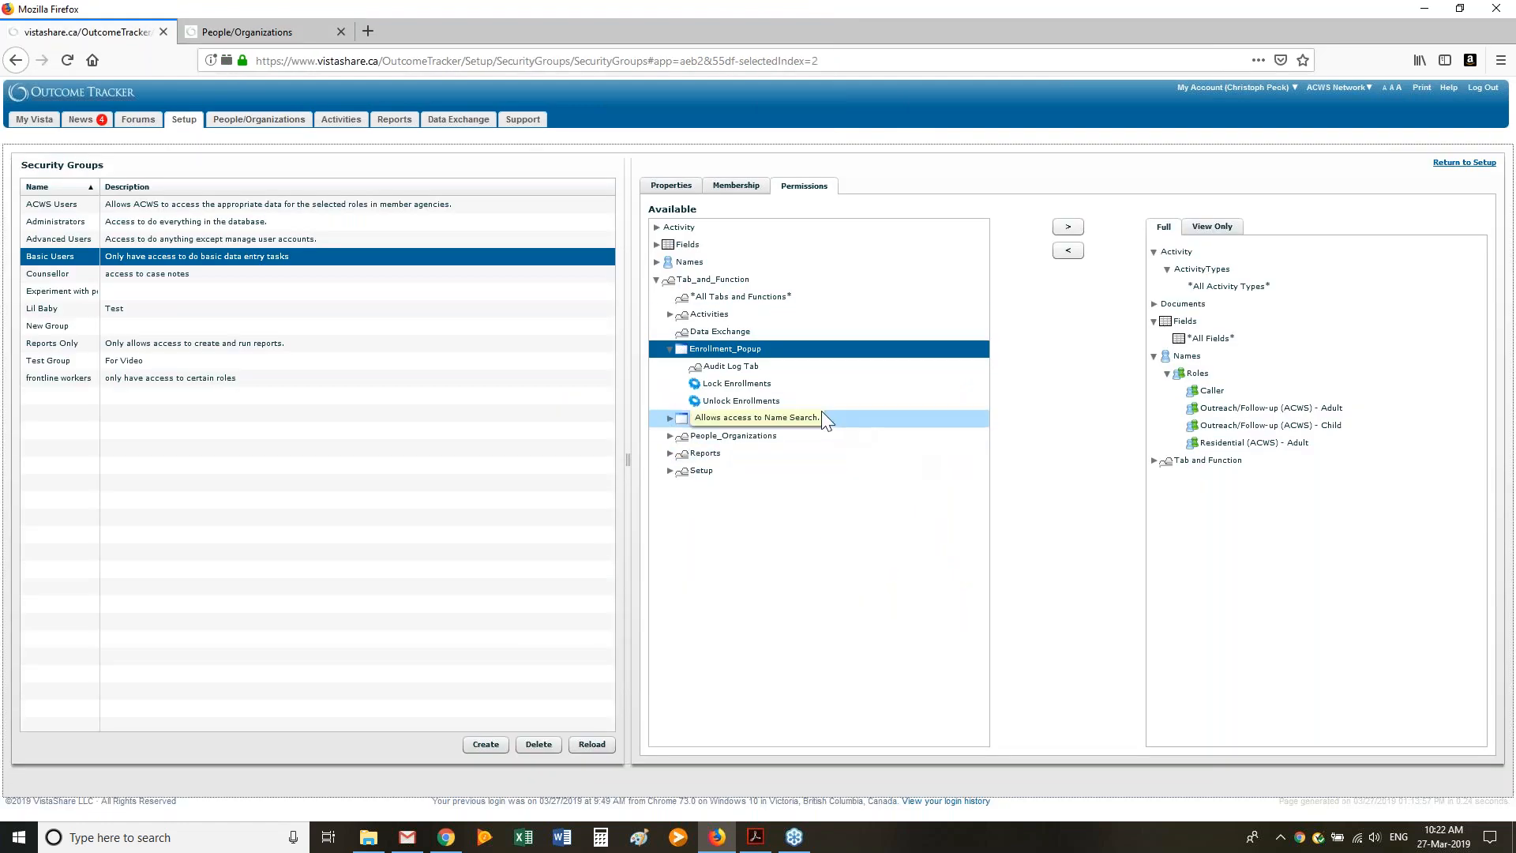
left_click(670, 349)
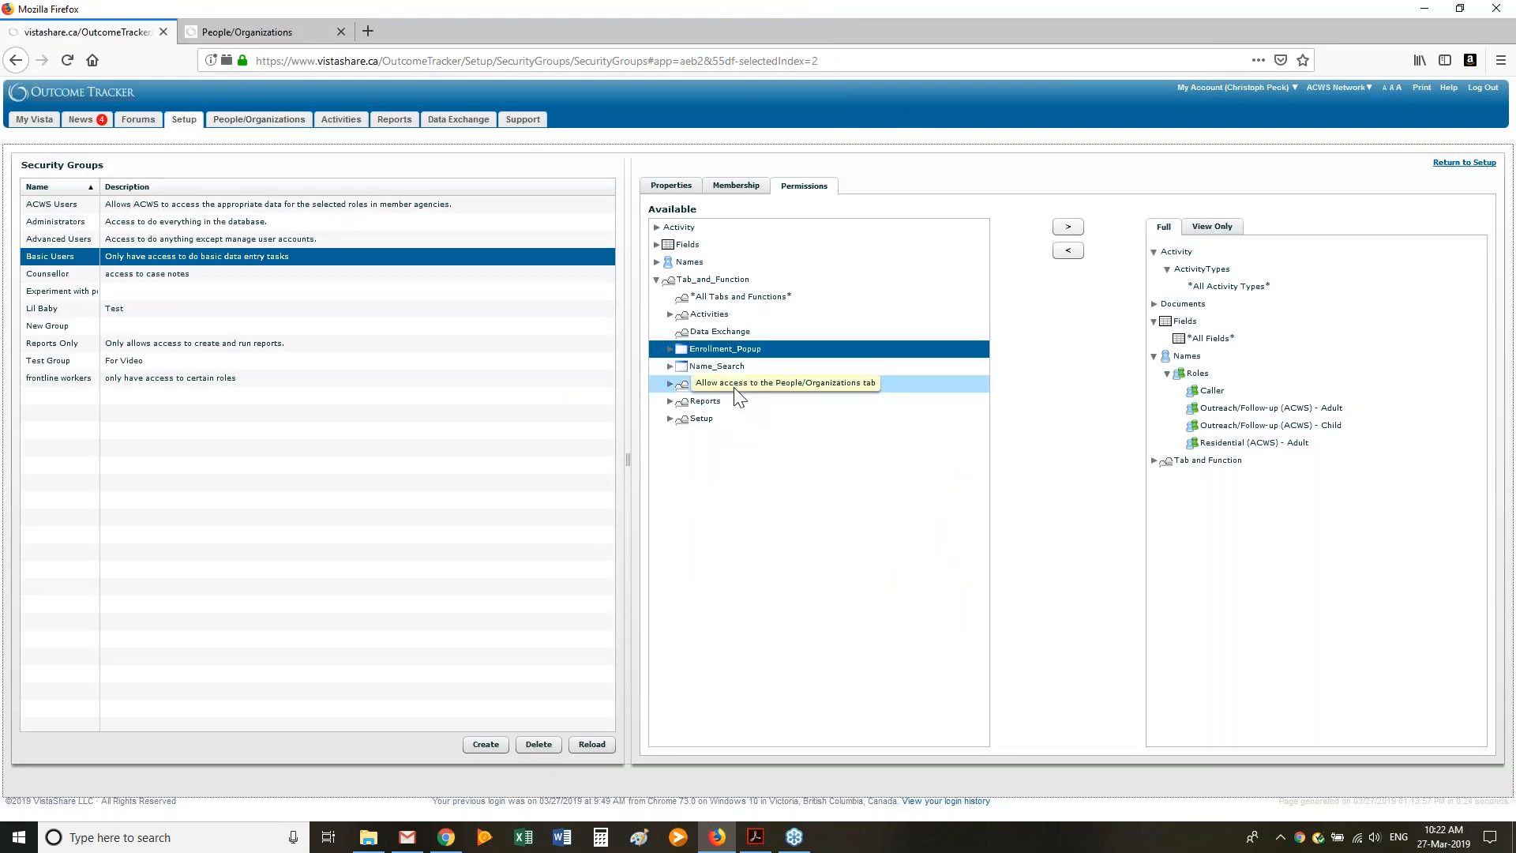
left_click(669, 314)
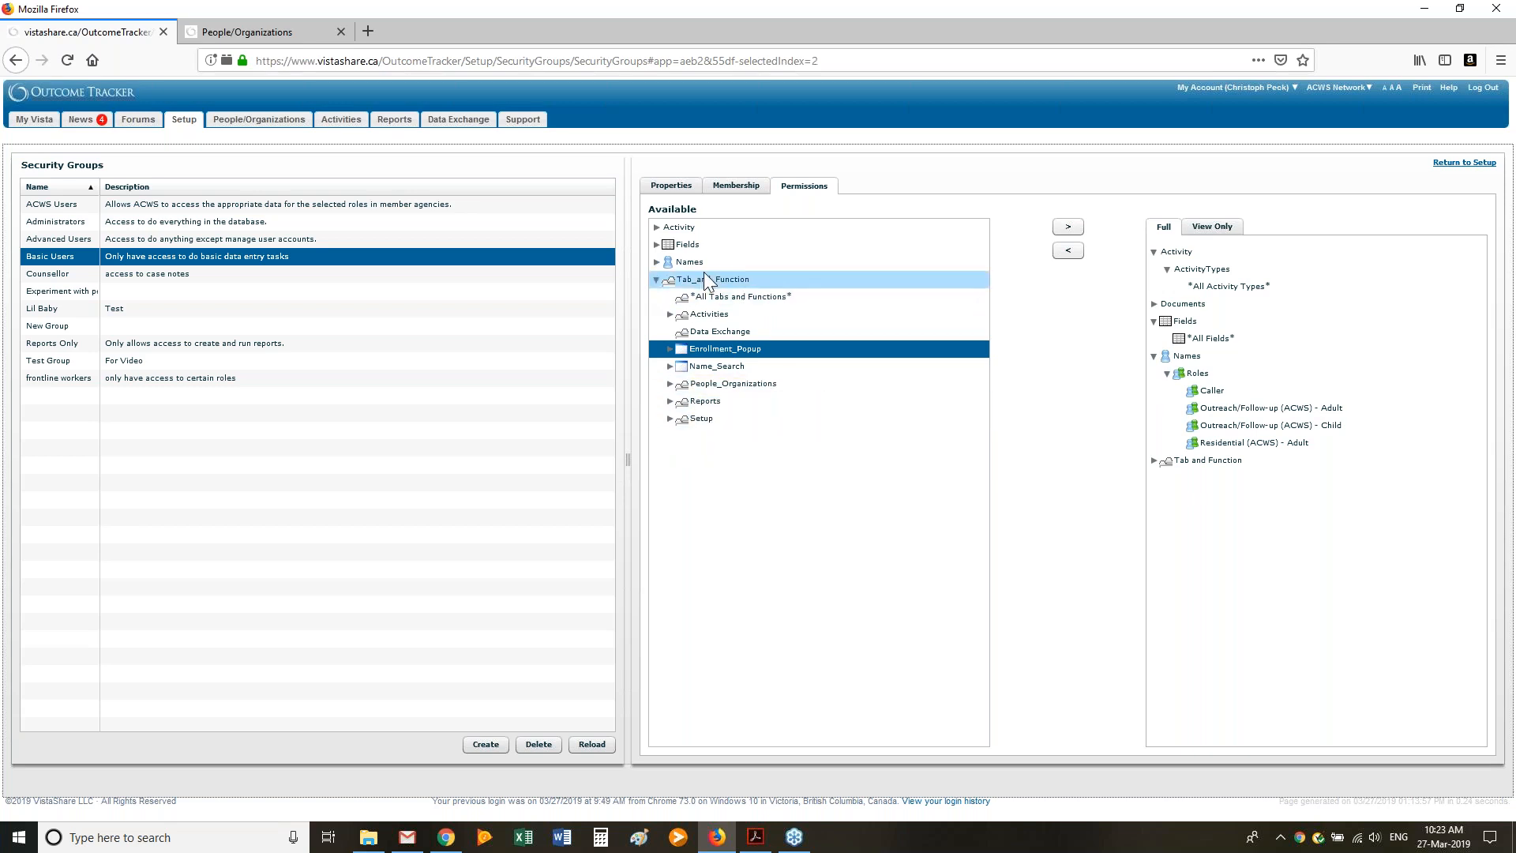
Expand the available People_Organizations permissions and review the full list of tabs and functions the group could be granted
left_click(670, 383)
scroll(747, 469, "down", 10)
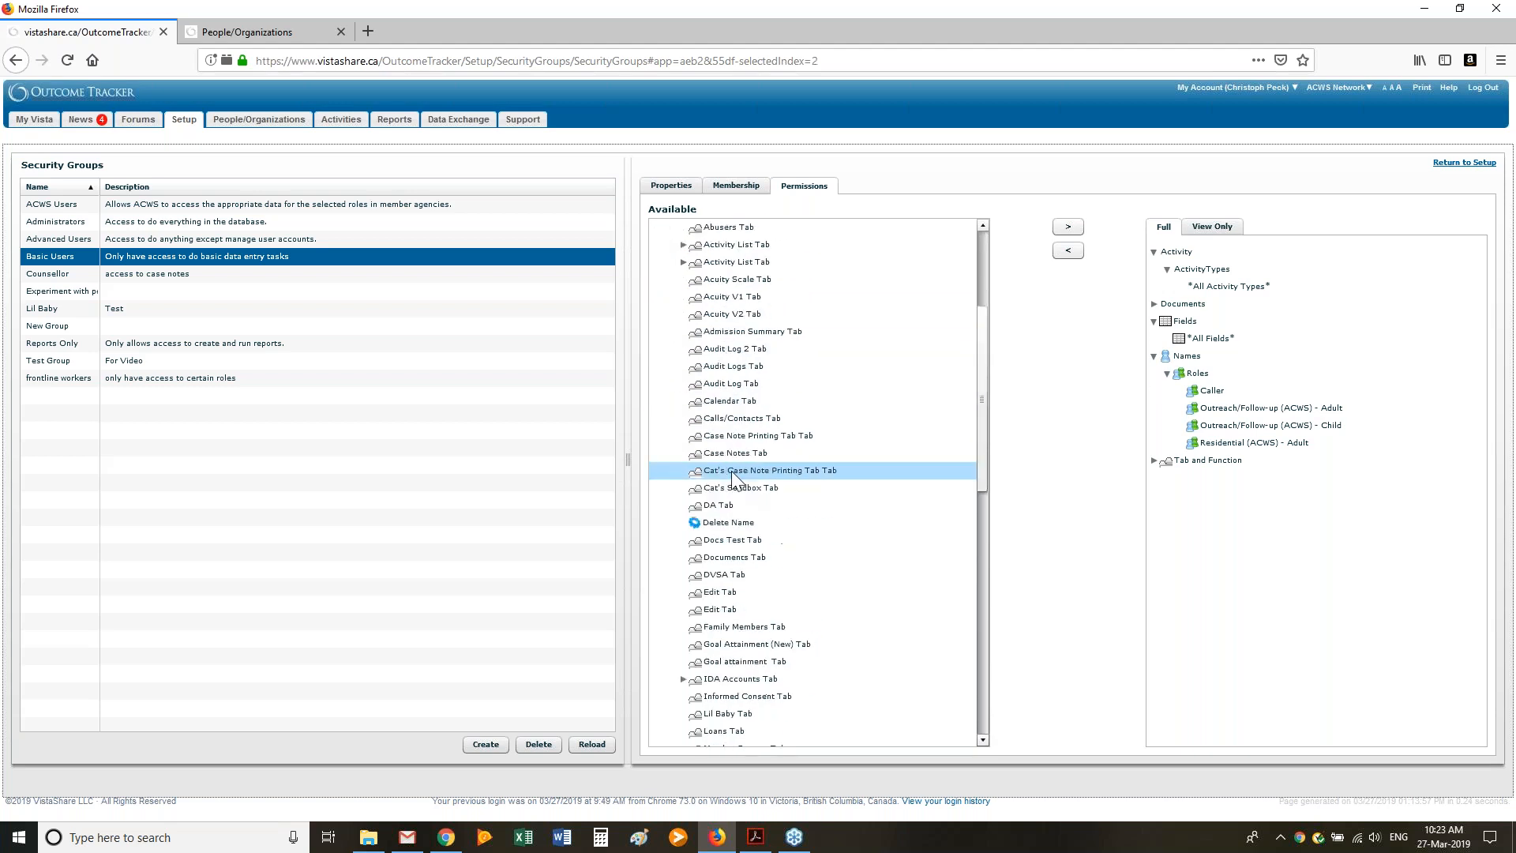
scroll(732, 471, "down", 2)
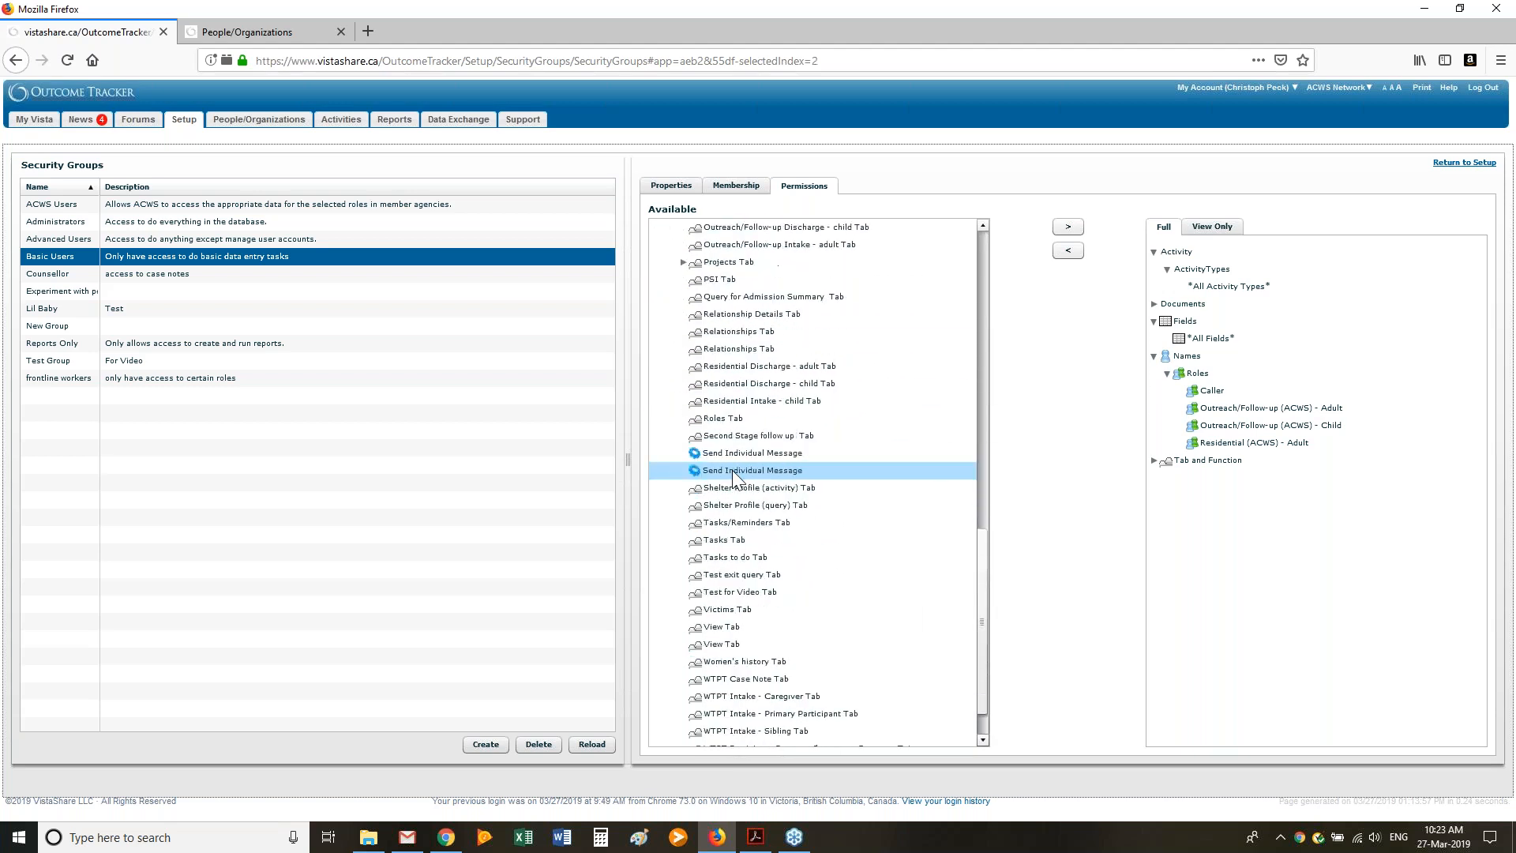
scroll(764, 466, "up", 8)
scroll(763, 466, "up", 5)
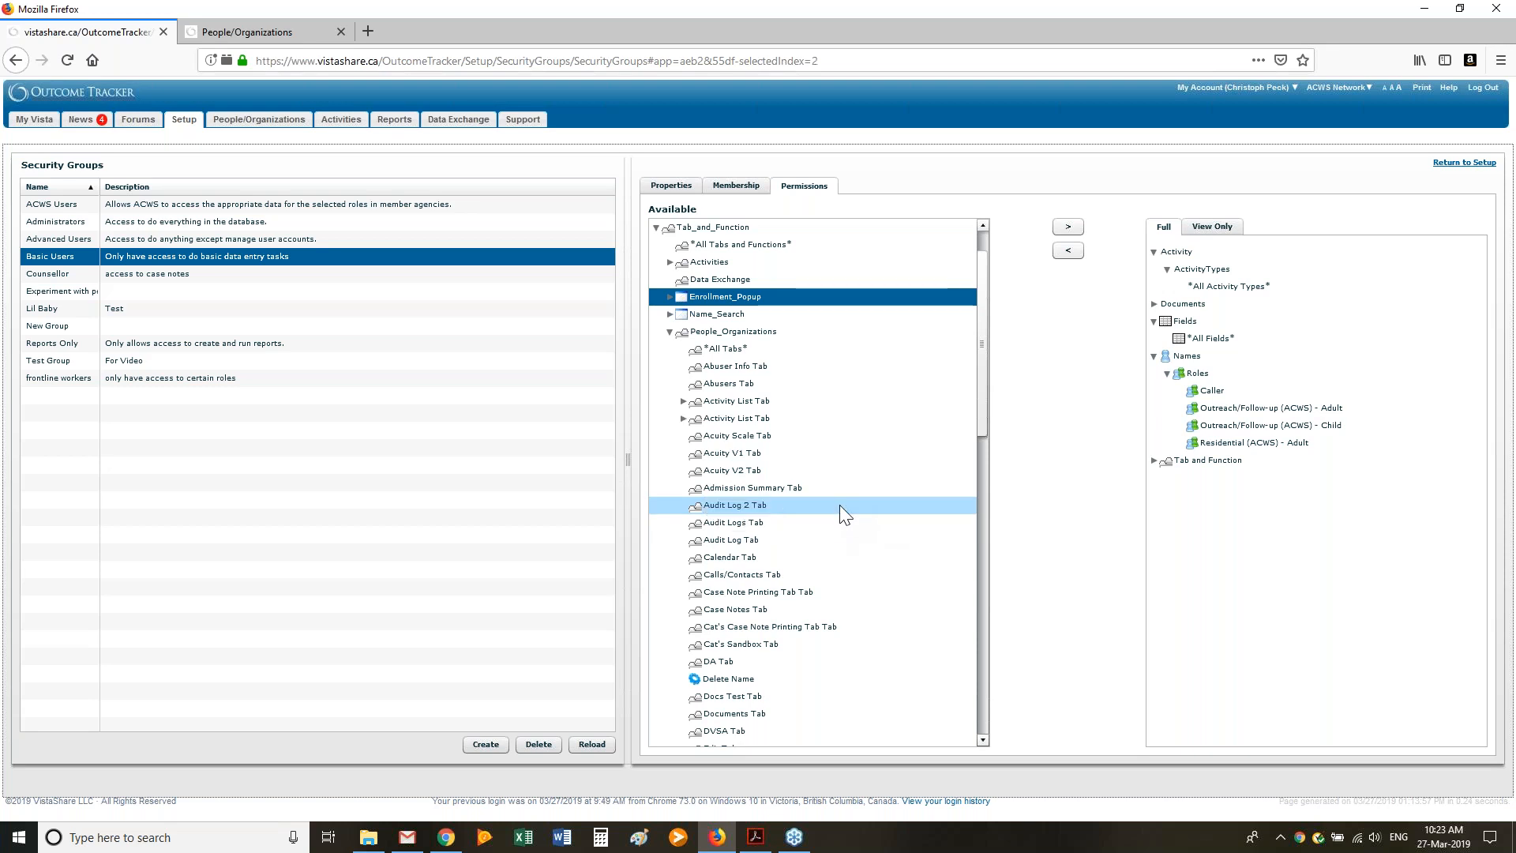
scroll(852, 436, "down", 2)
scroll(851, 437, "down", 1)
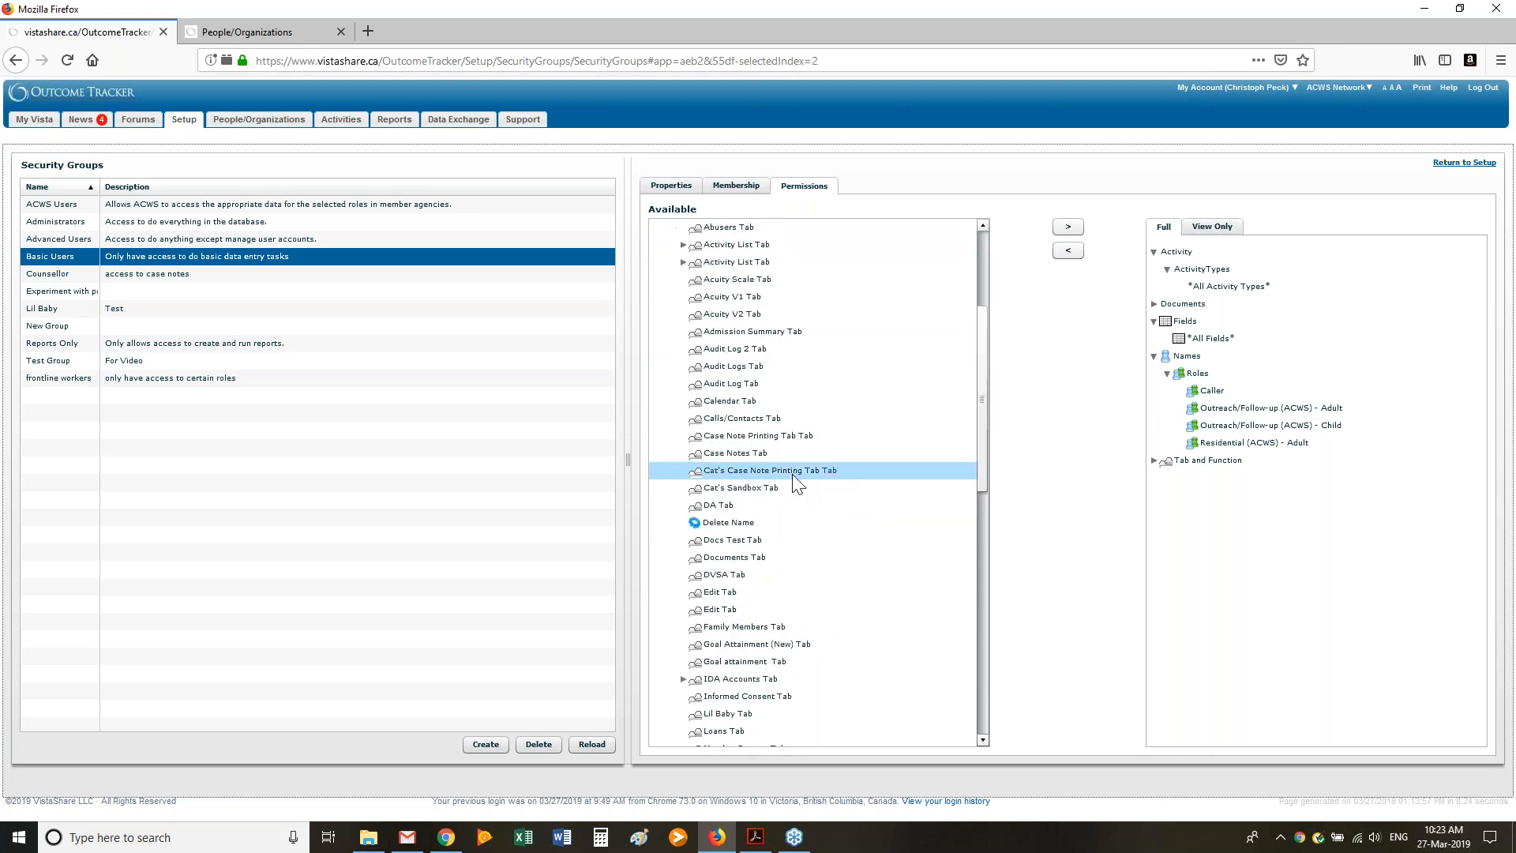
scroll(856, 594, "up", 4)
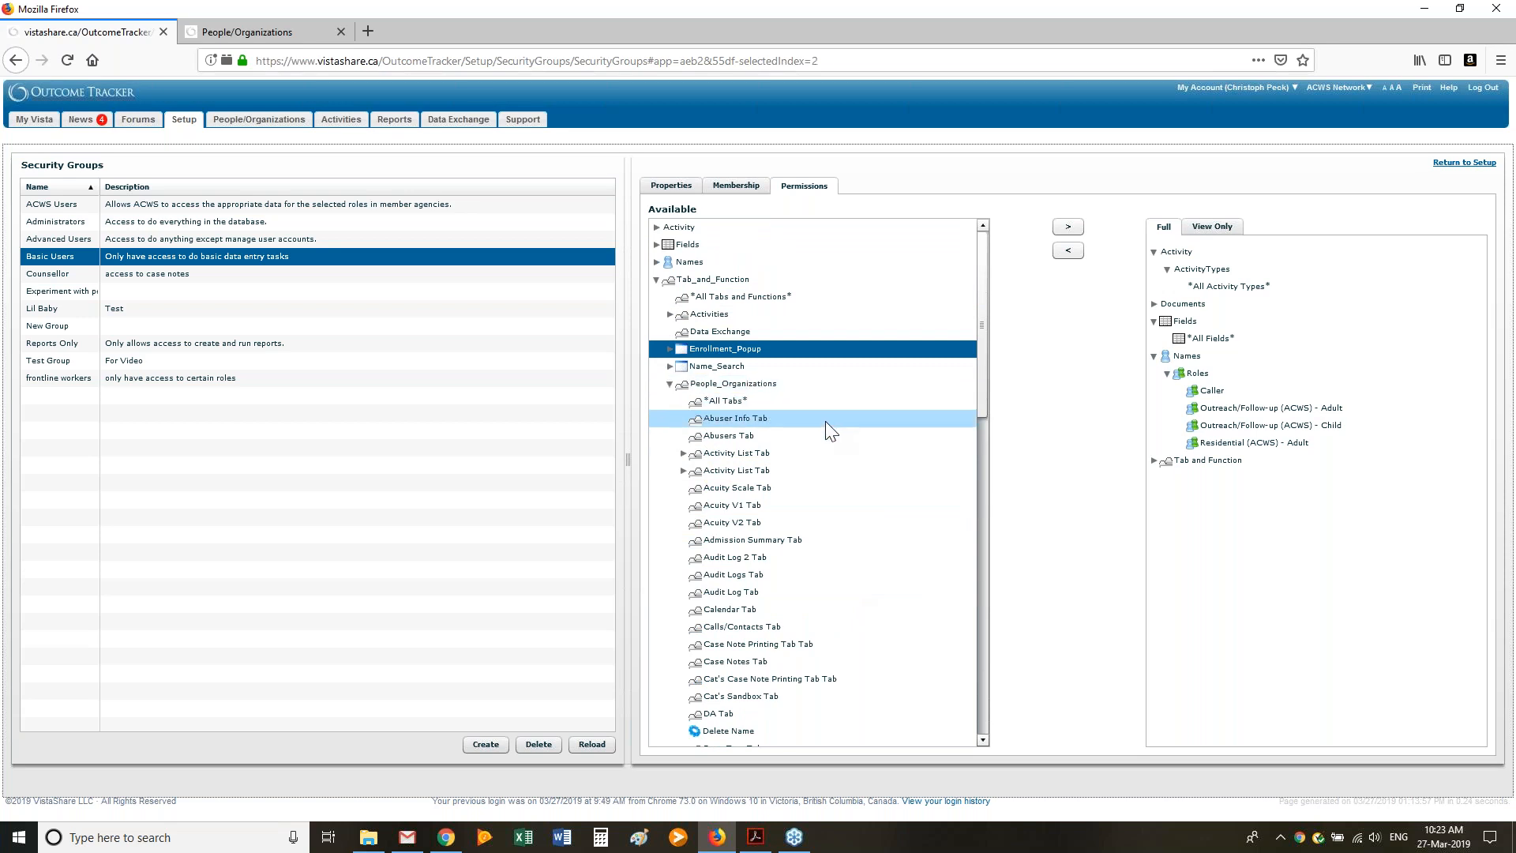
scroll(897, 486, "down", 1)
scroll(898, 489, "down", 1)
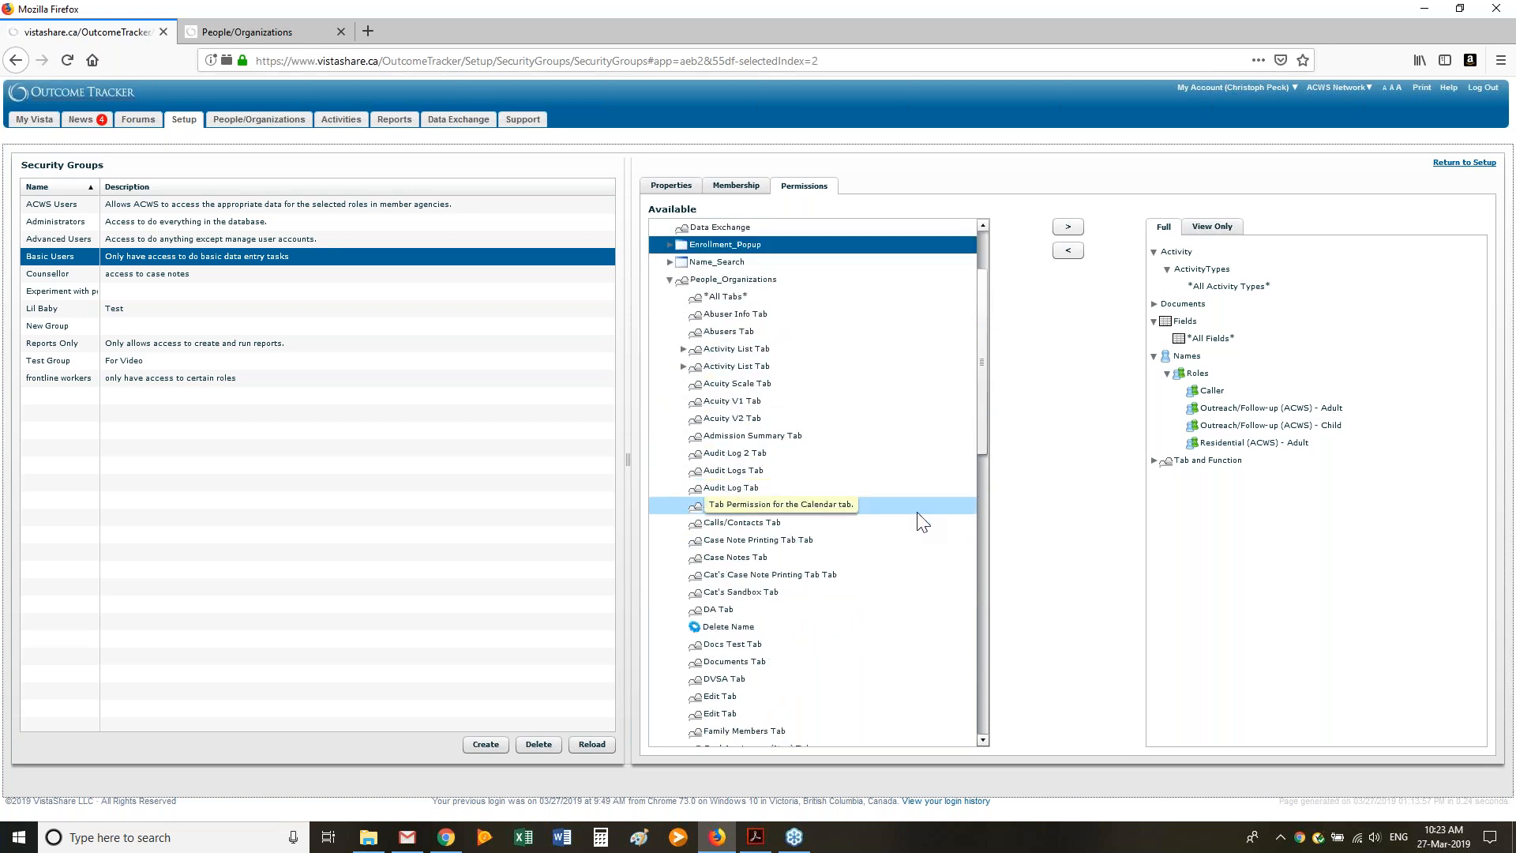
scroll(770, 478, "down", 2)
scroll(774, 484, "down", 9)
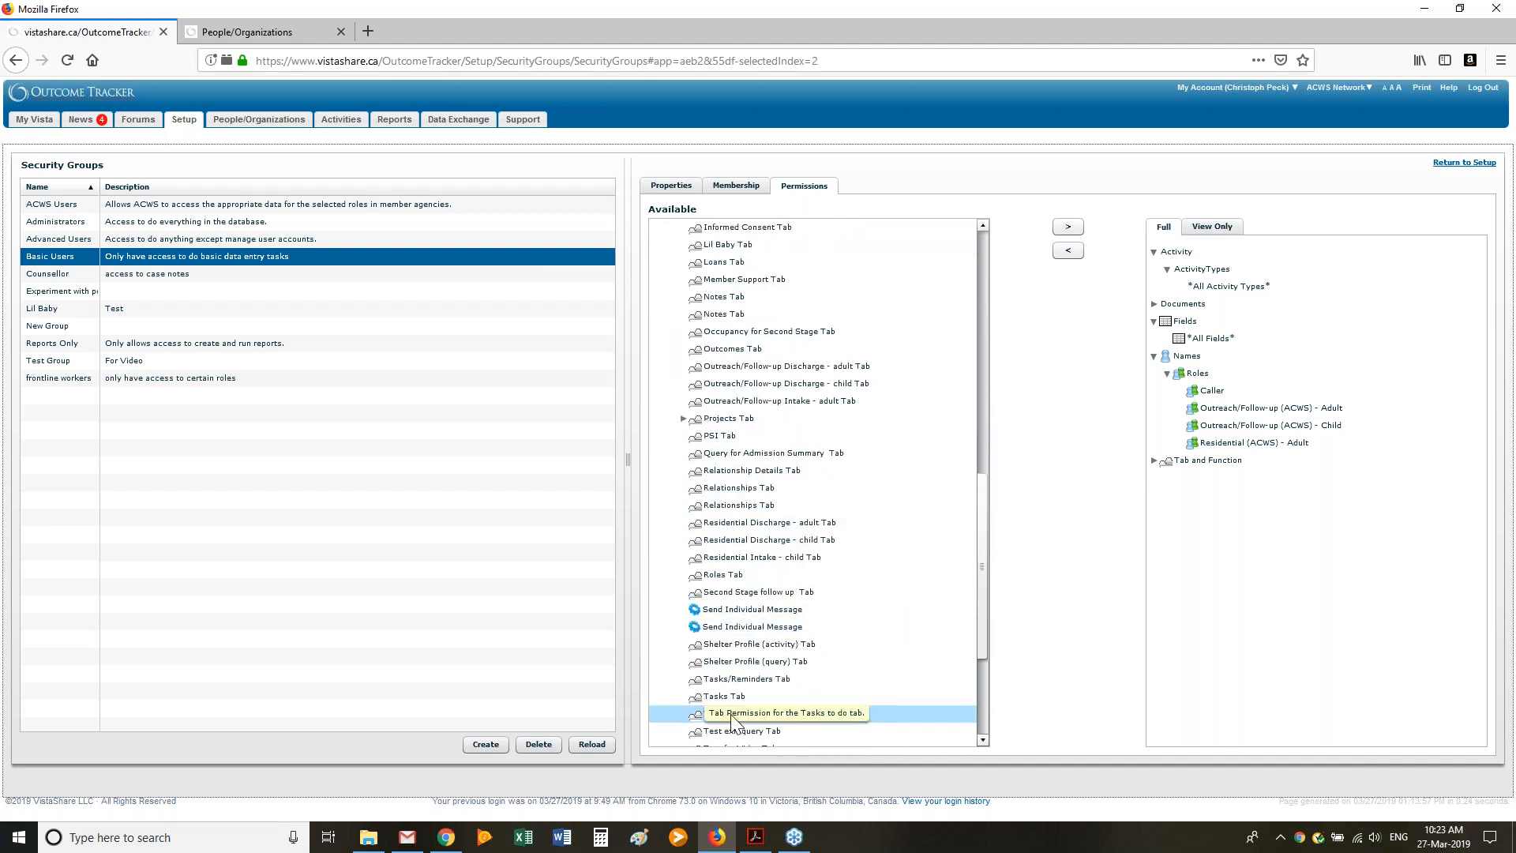
scroll(770, 624, "down", 4)
scroll(755, 517, "up", 8)
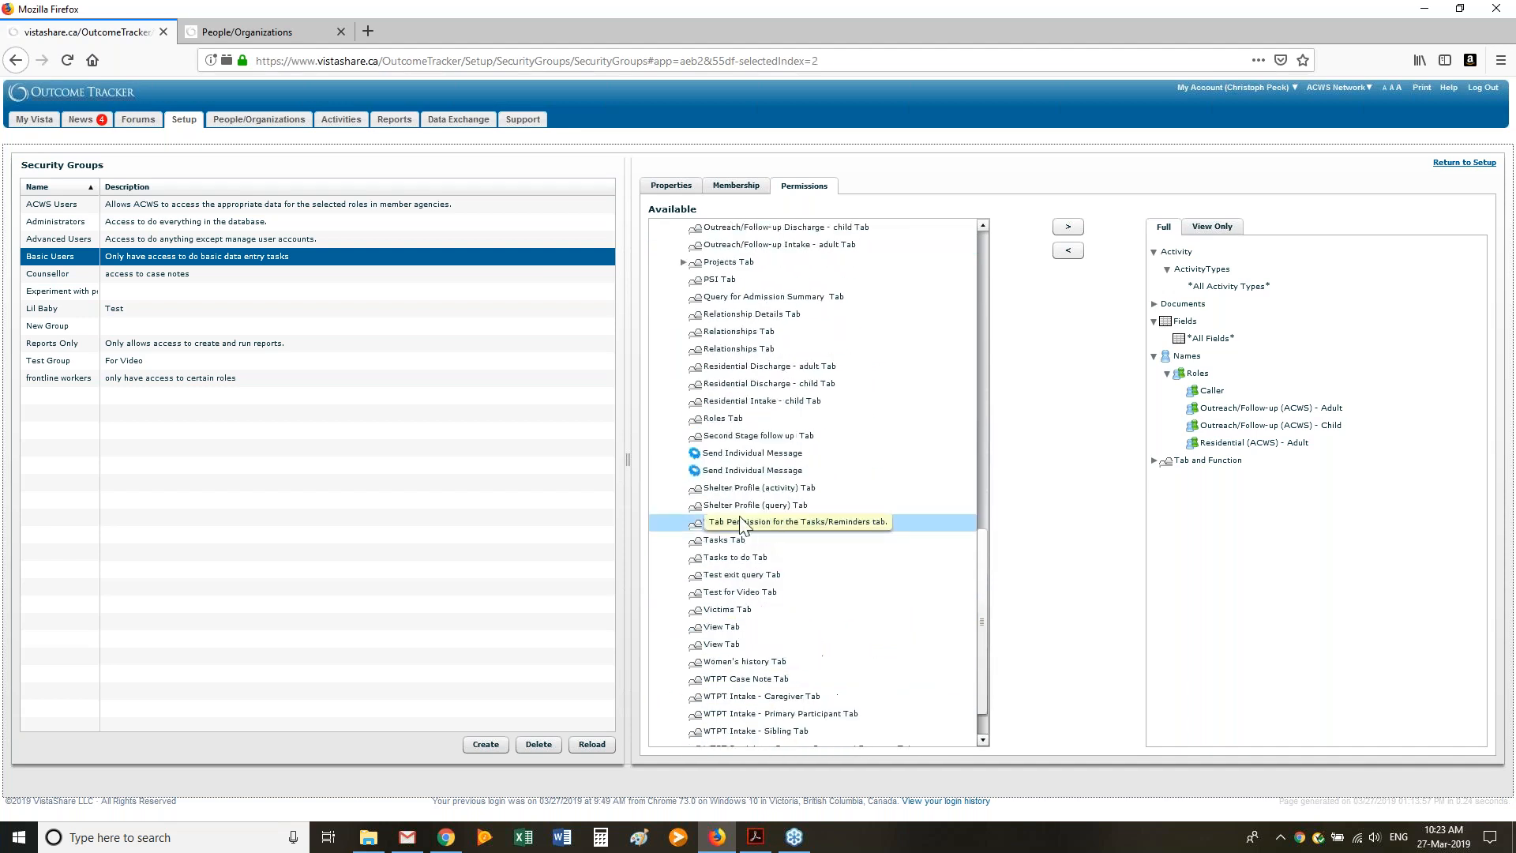
scroll(754, 521, "down", 1)
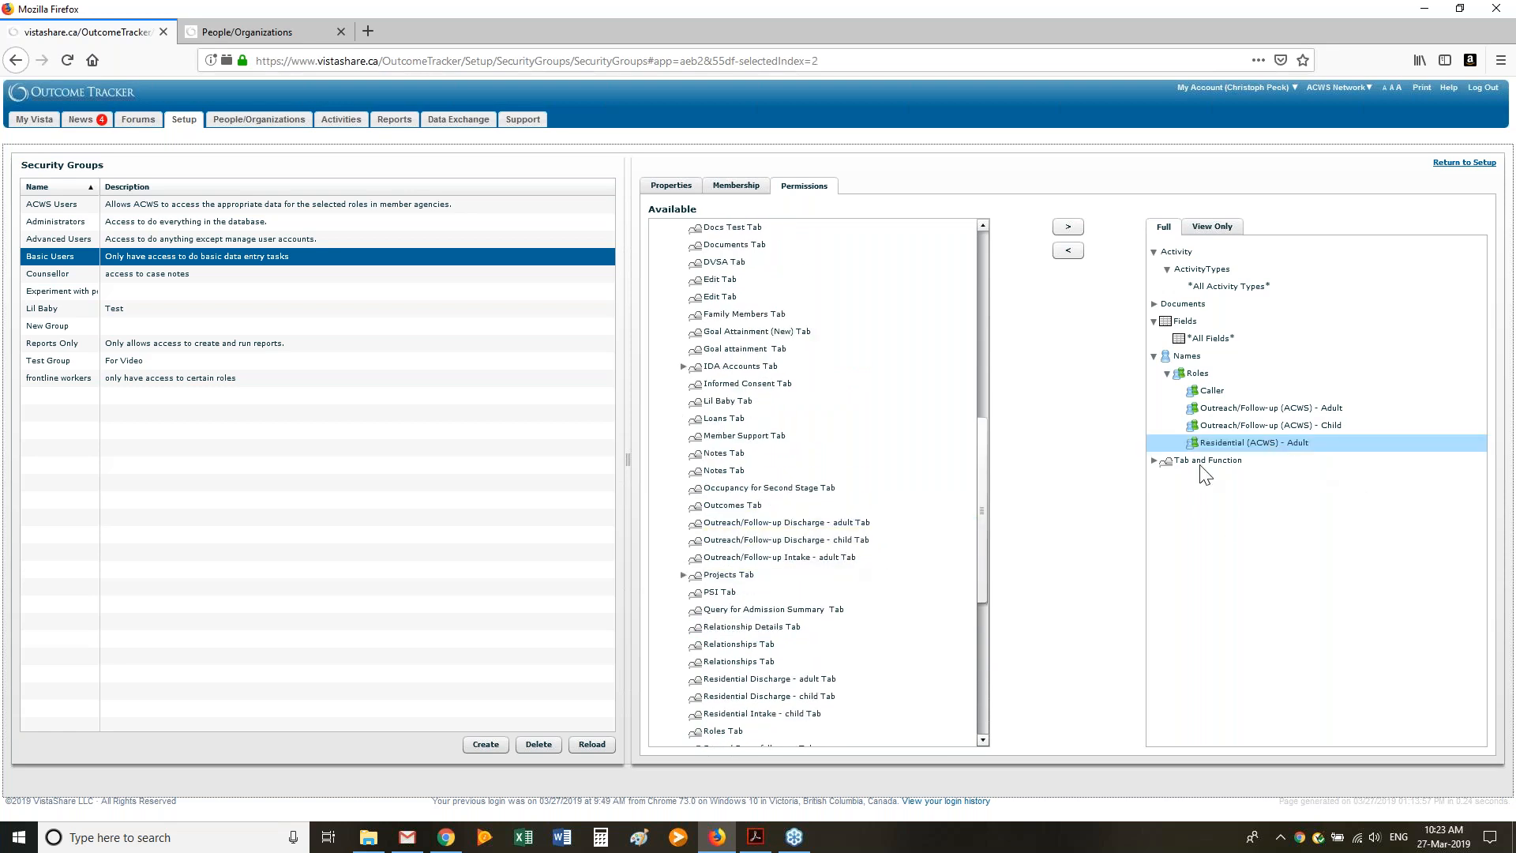
Remove the Residential Intake - adult Tab from the Basic Users group's full access under People Organizations
left_click(1154, 462)
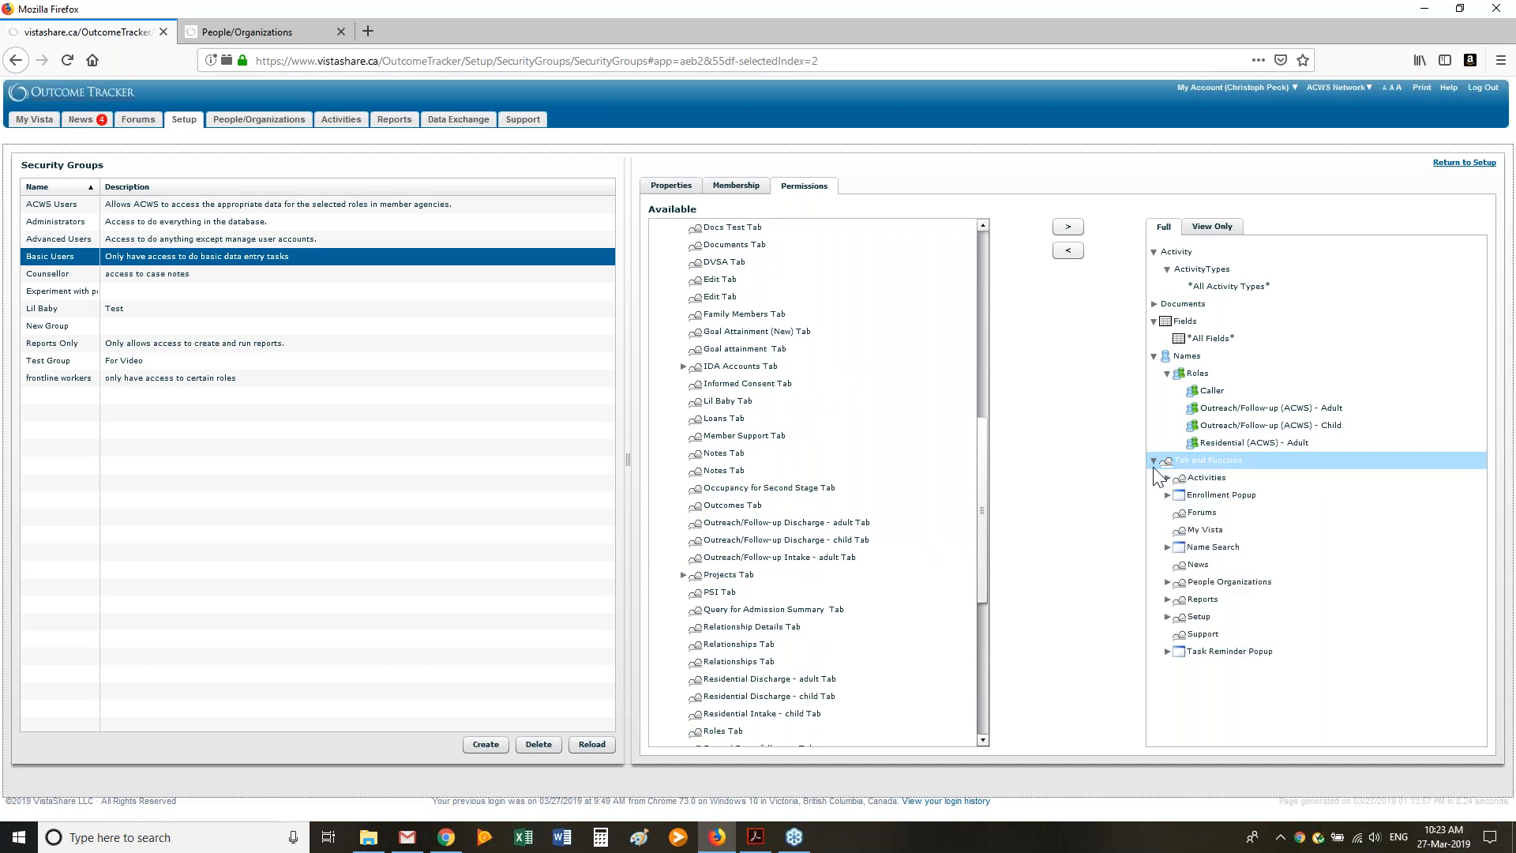
left_click(1167, 582)
scroll(1216, 600, "down", 1)
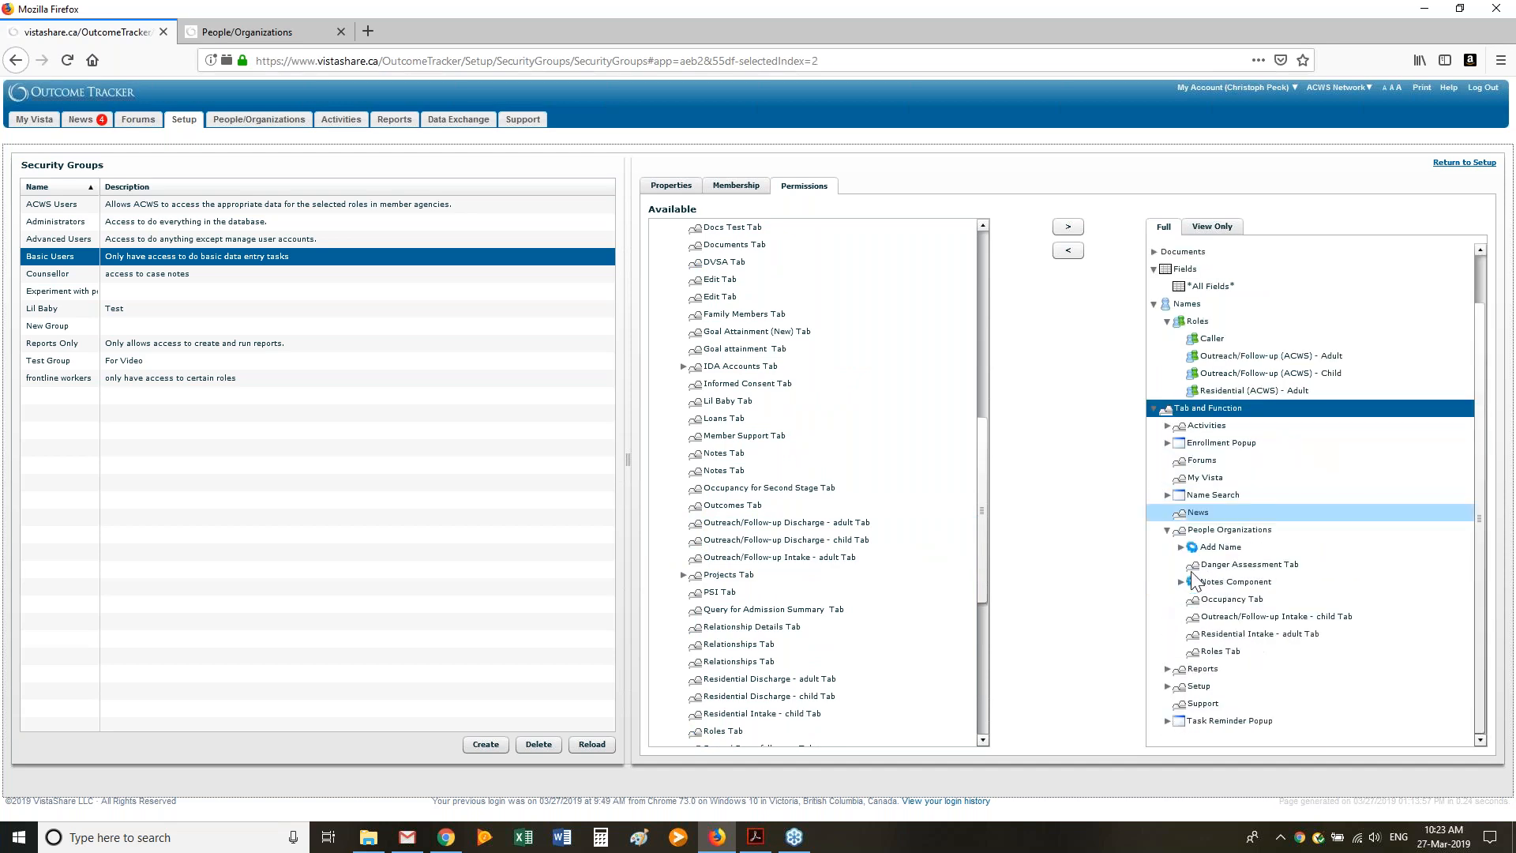
left_click(1303, 635)
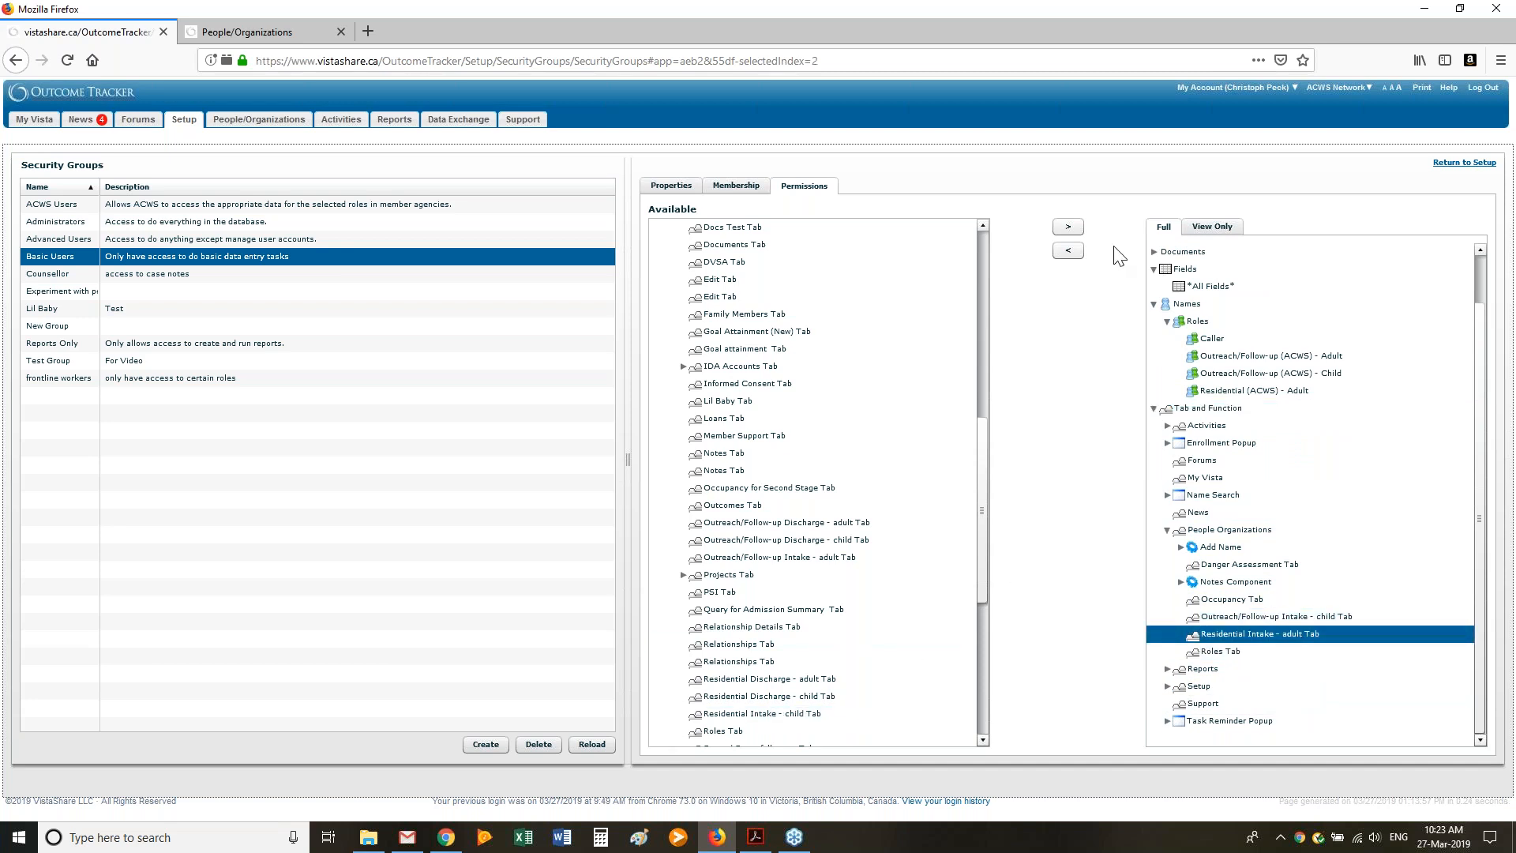
left_click(1068, 250)
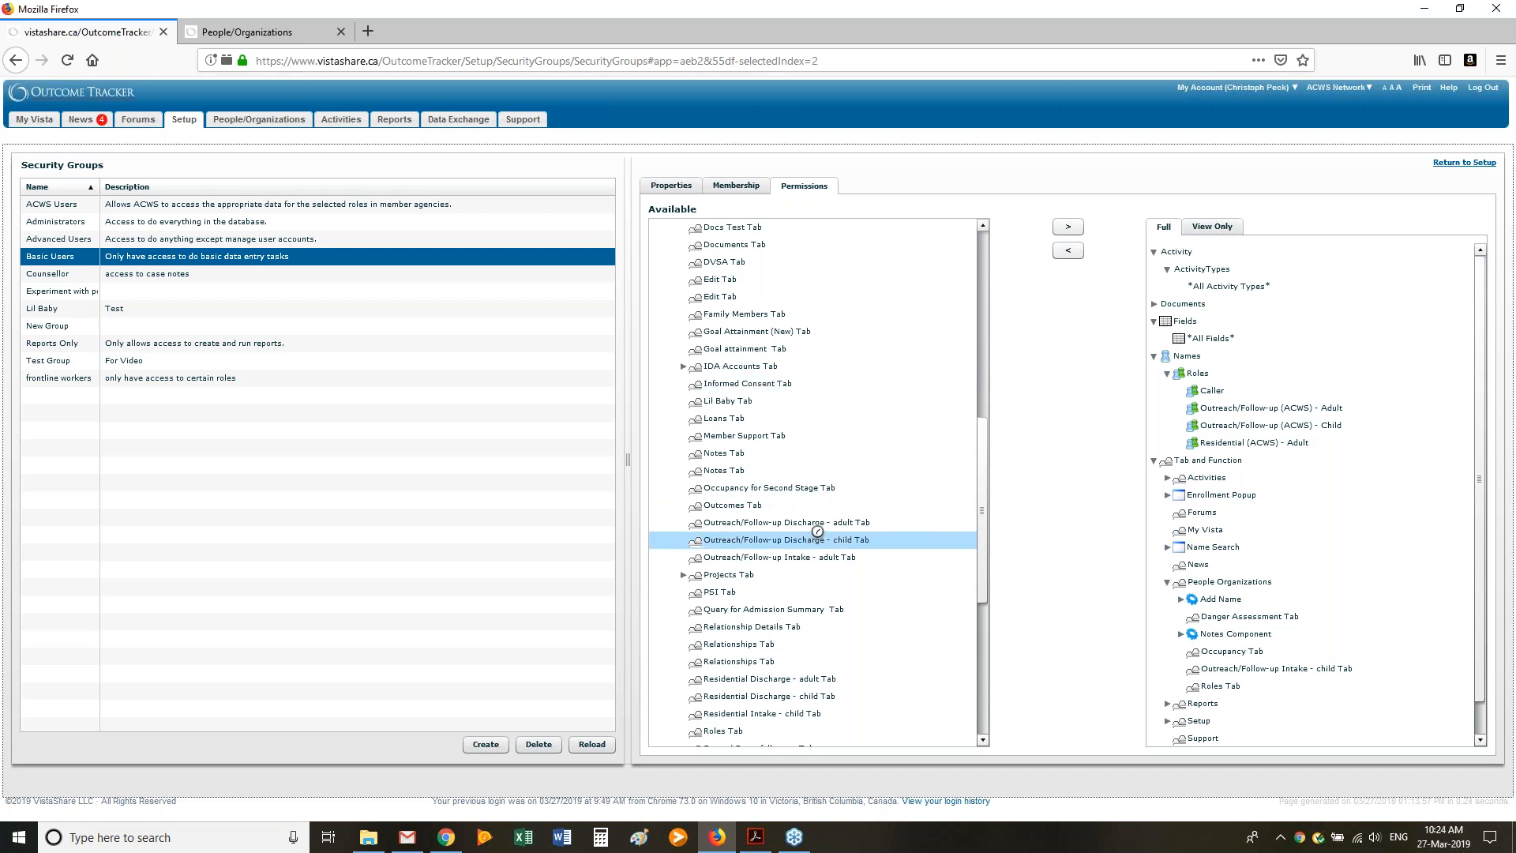
Look through the available People_Organizations tabs again after removing the residential intake permission
scroll(869, 469, "up", 5)
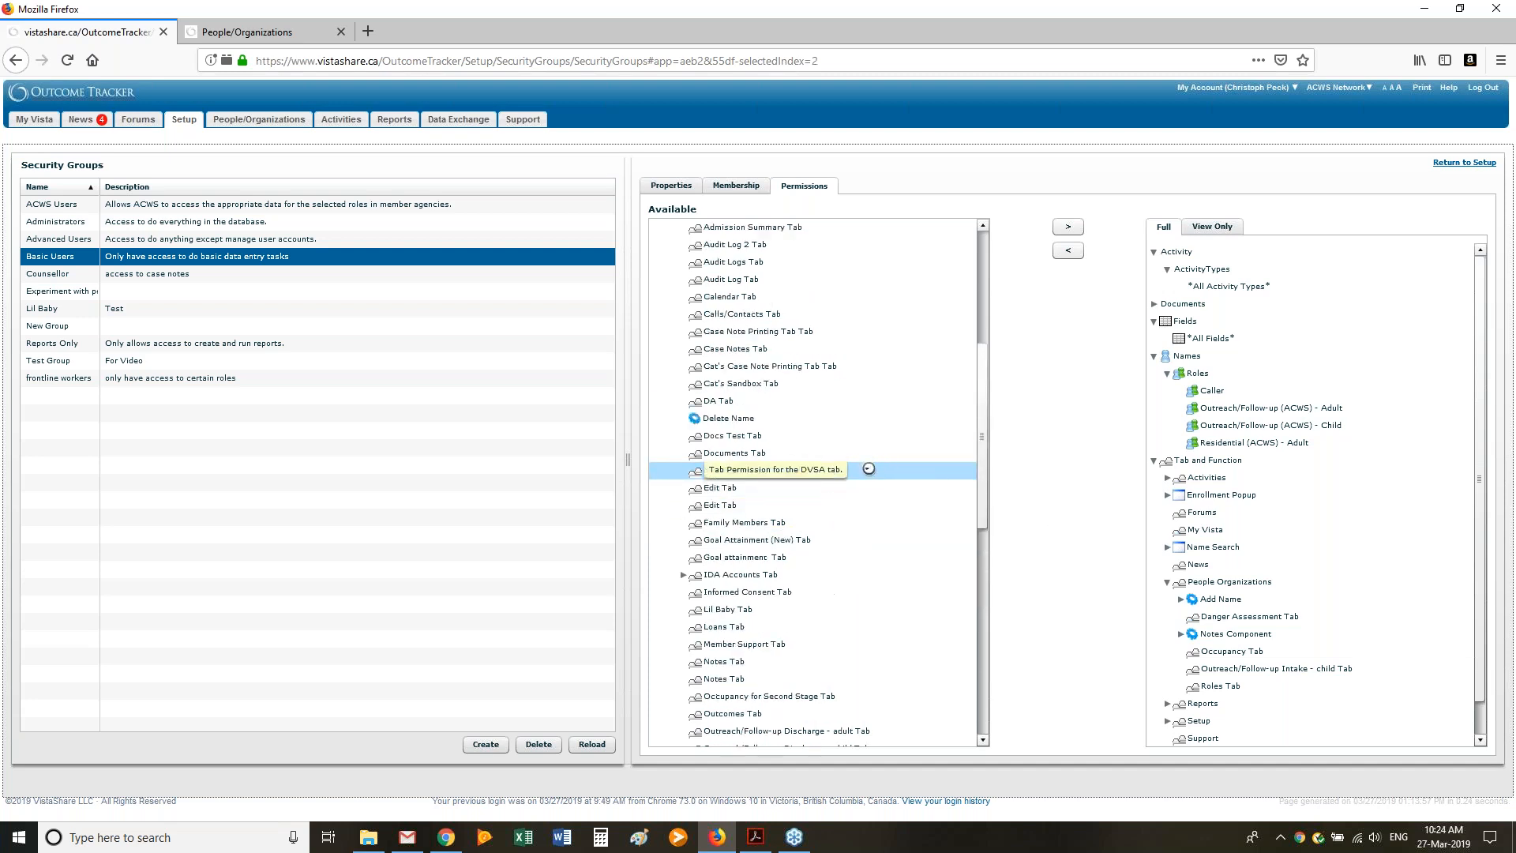
scroll(869, 469, "up", 2)
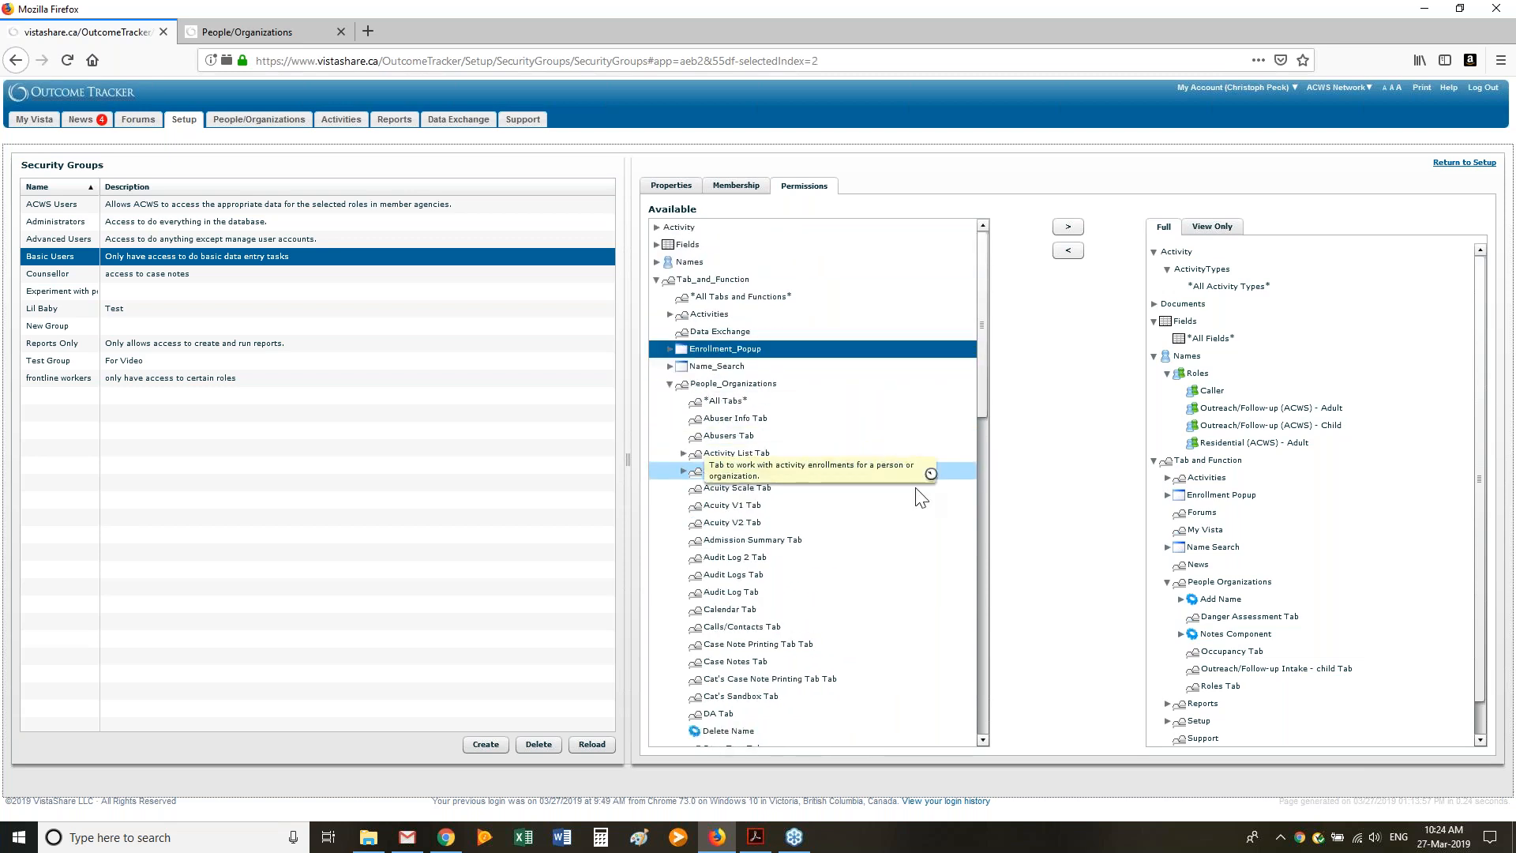
scroll(916, 494, "down", 5)
scroll(916, 498, "down", 2)
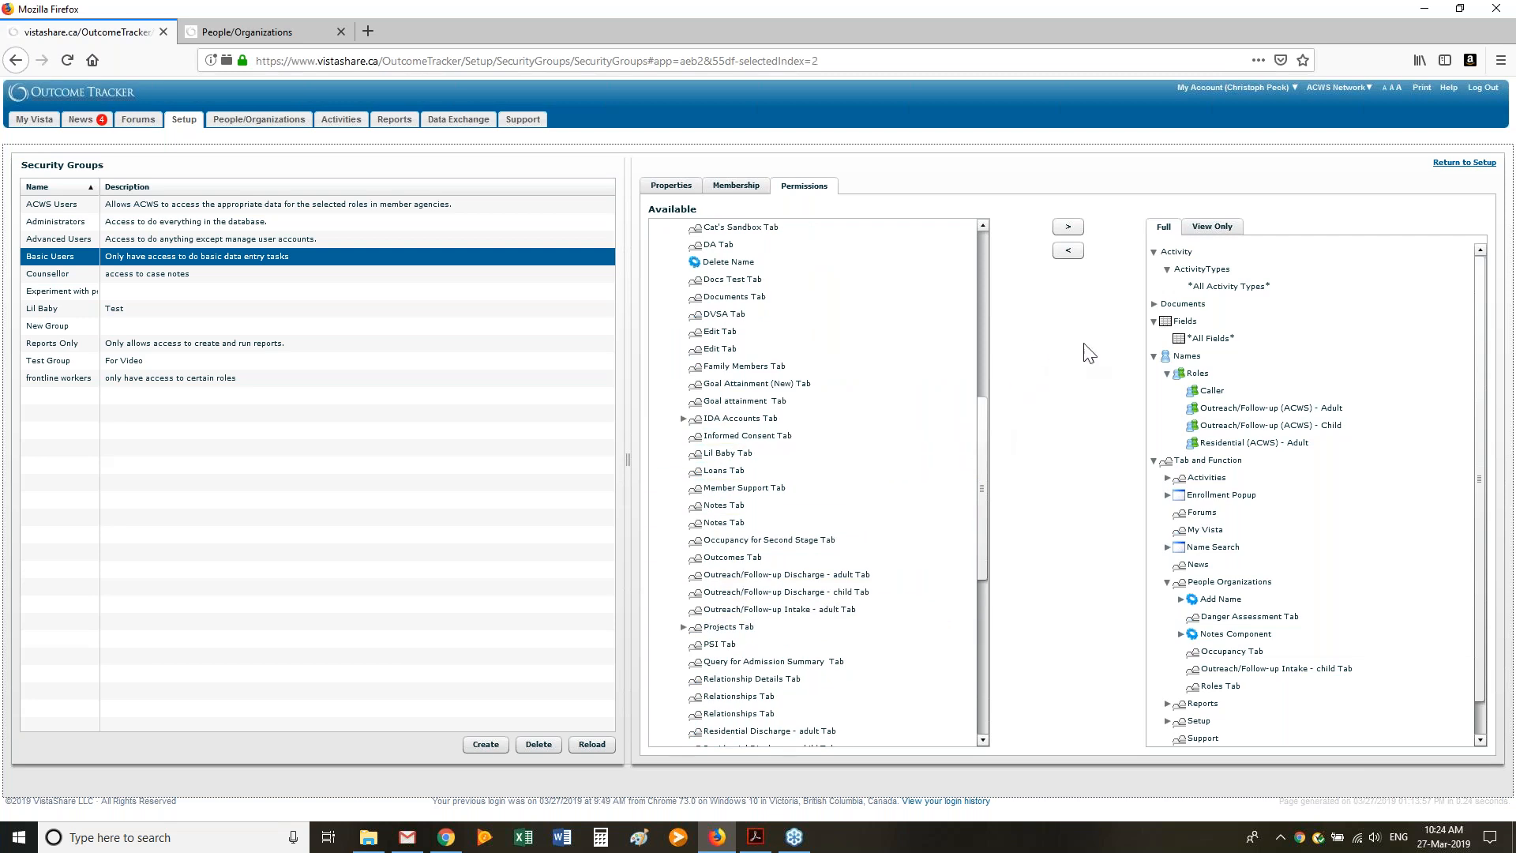
scroll(913, 472, "up", 7)
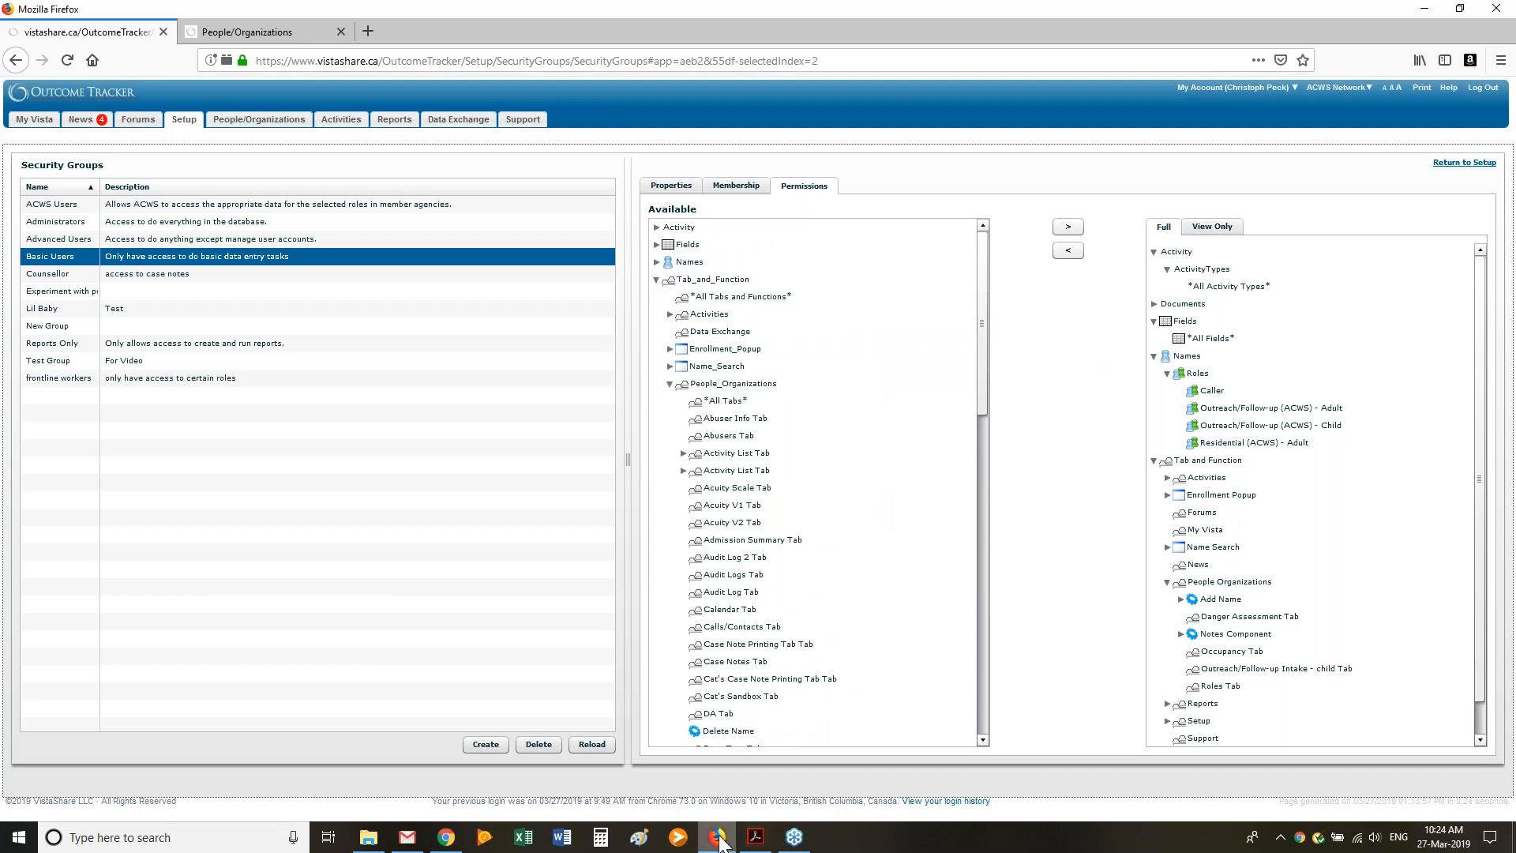
Switch to the Security Groups and Permissions PDF in Adobe Acrobat and read the section on adding or removing permissions
left_click(755, 837)
scroll(537, 569, "down", 8)
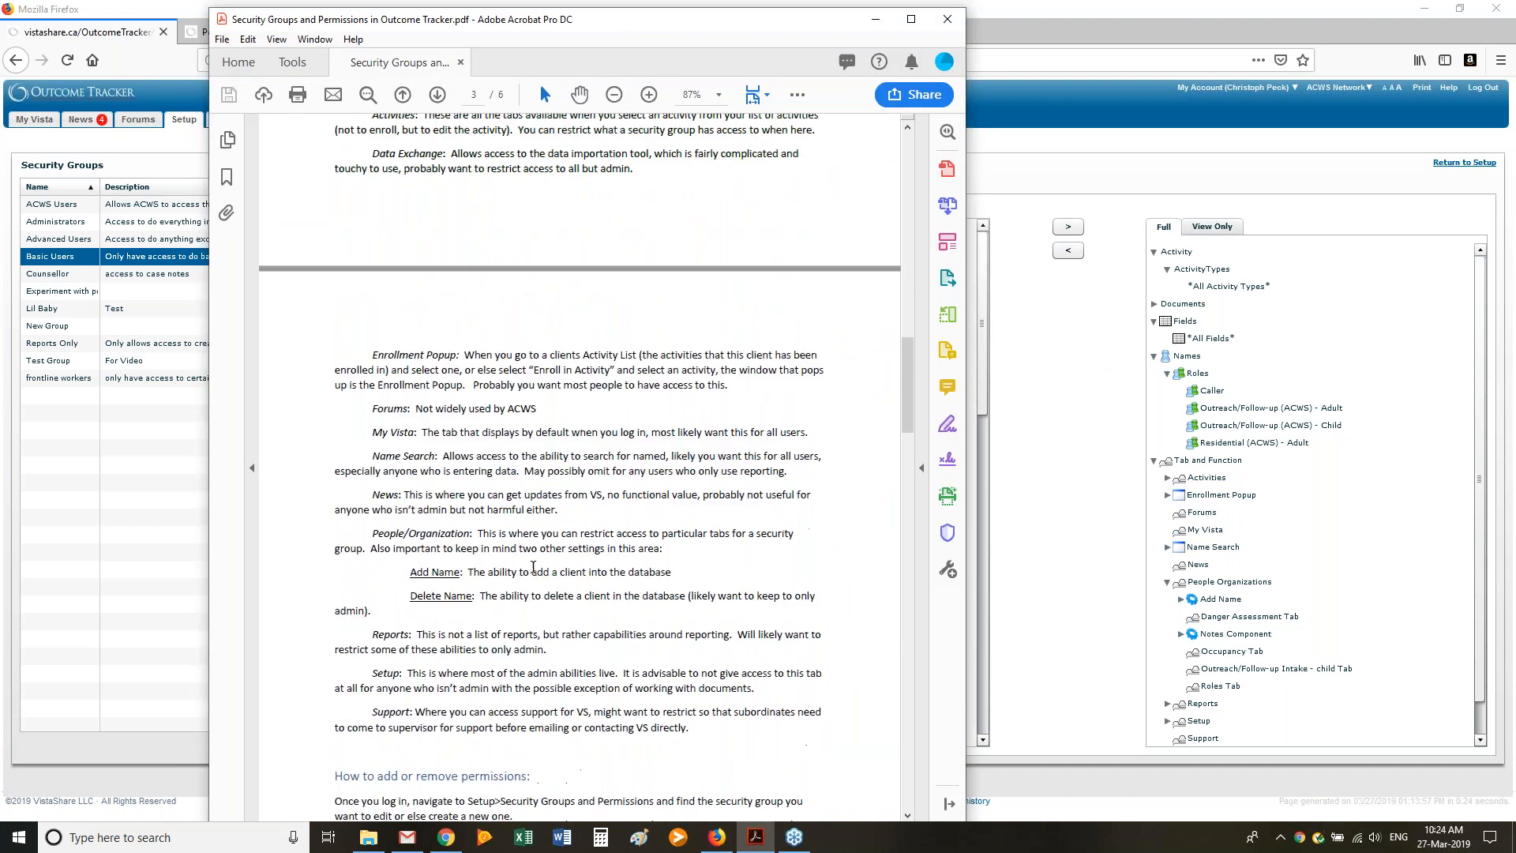
scroll(537, 569, "down", 10)
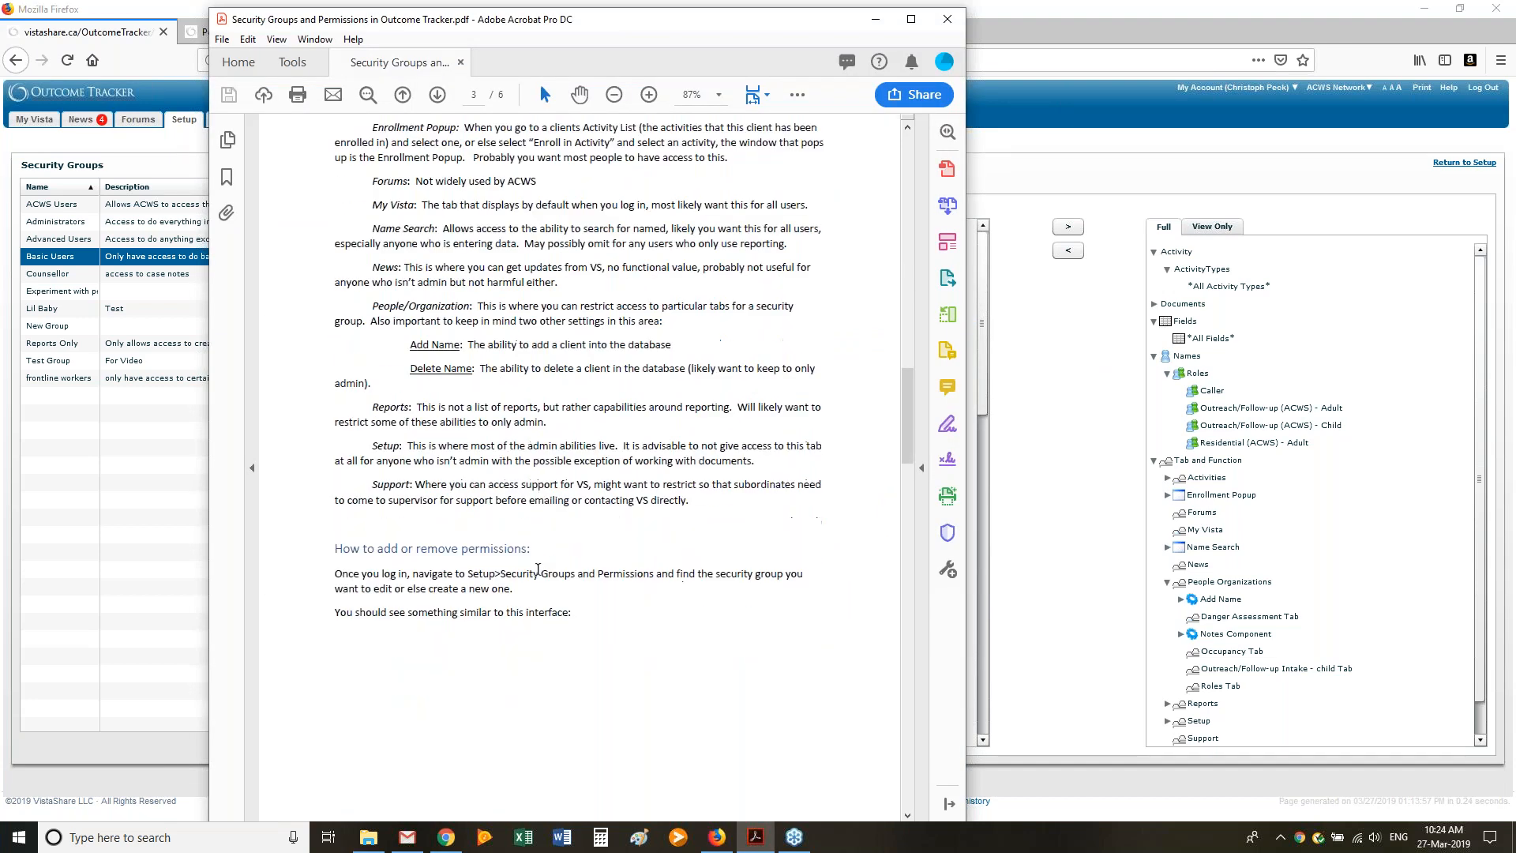
scroll(580, 466, "down", 15)
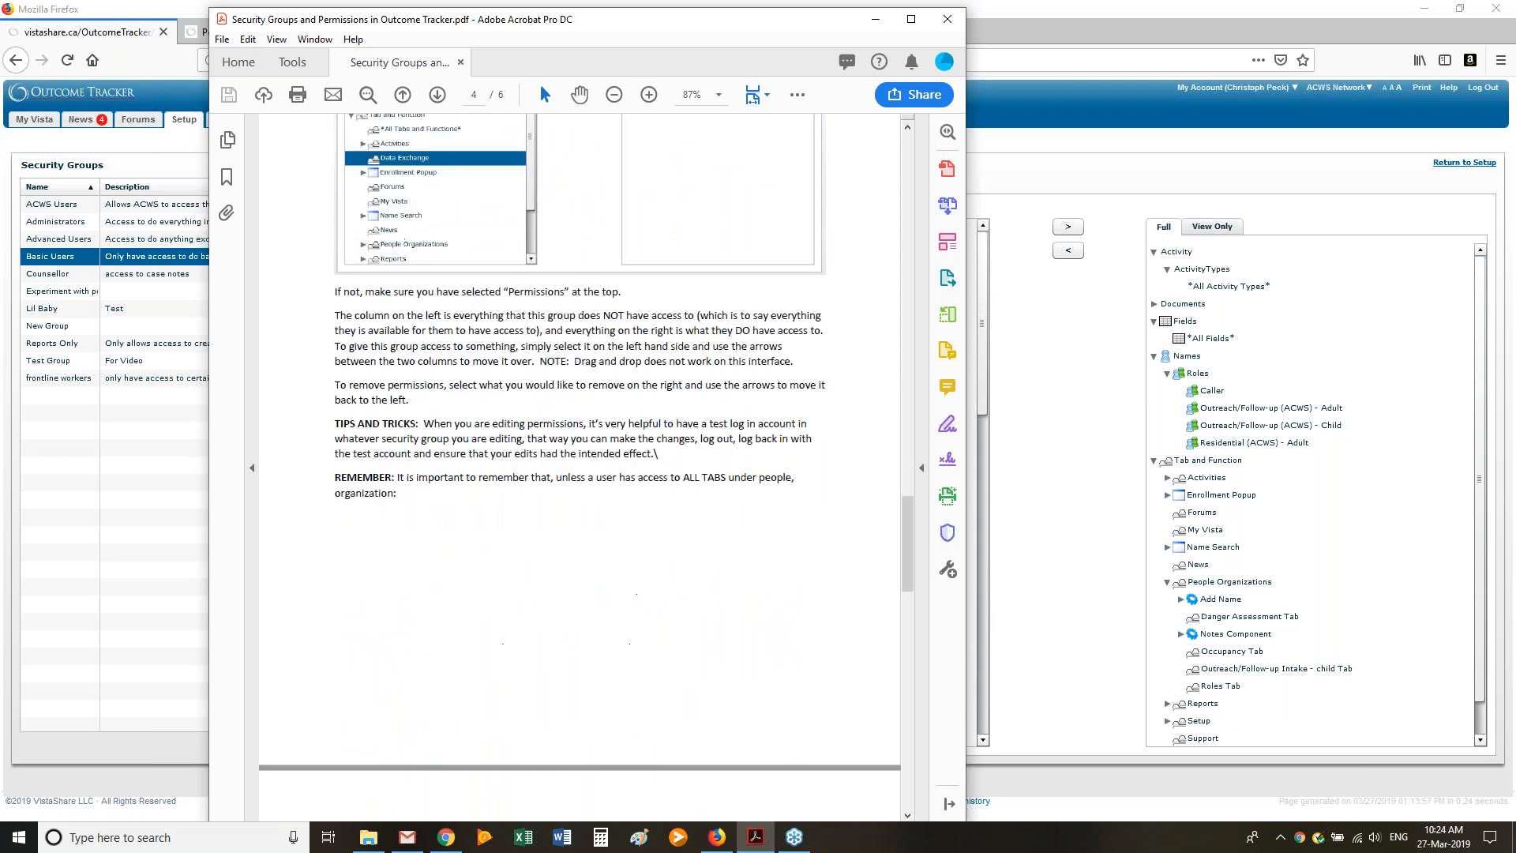
Read the PDF's remaining sections on multiple security groups and group membership, revisit the Tab and Function descriptions, and return to Outcome Tracker
scroll(541, 567, "down", 3)
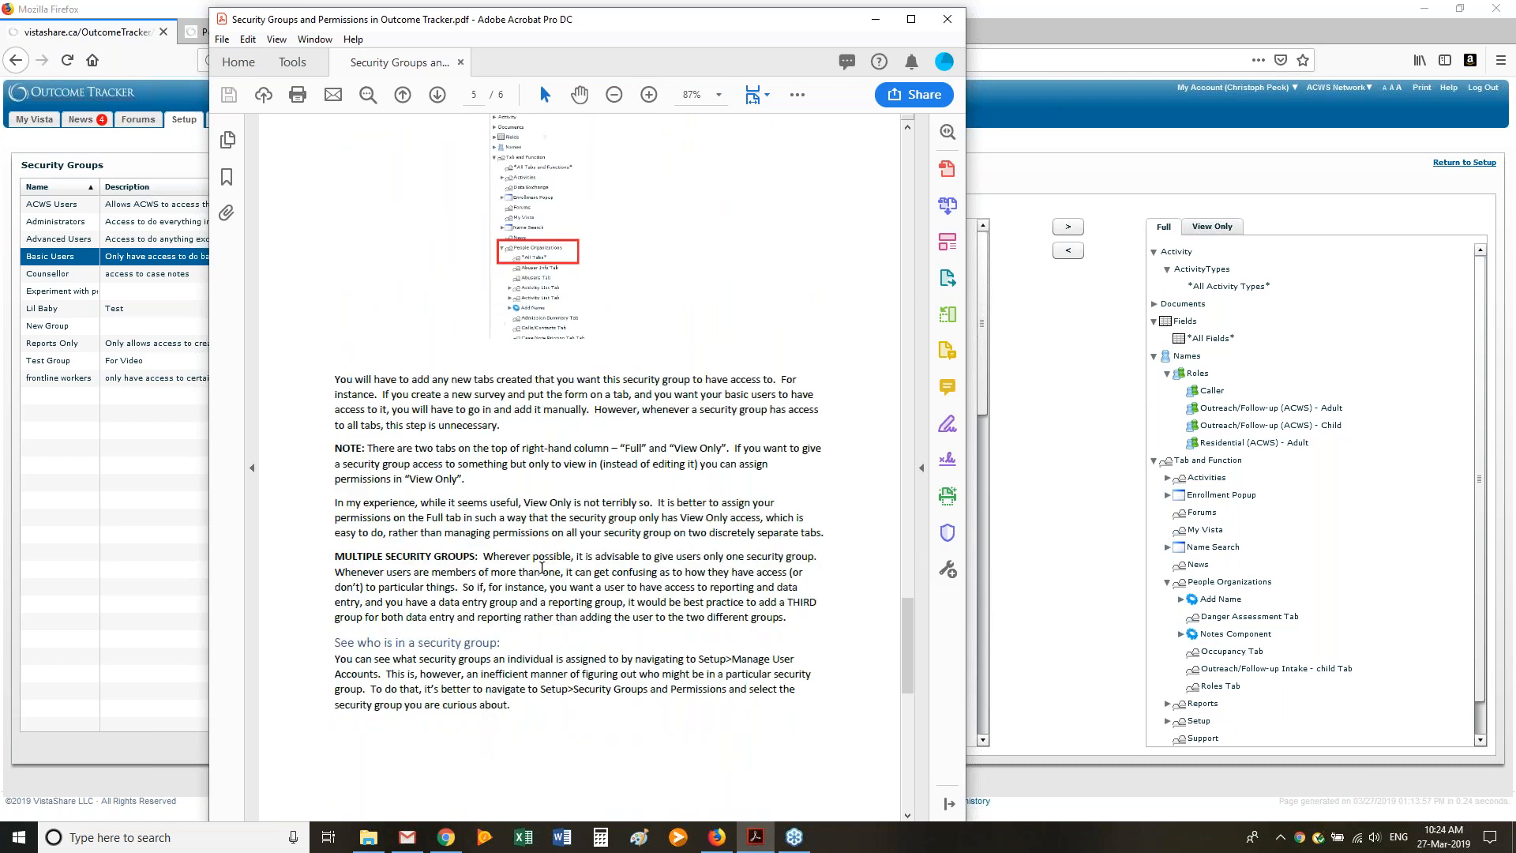
scroll(542, 567, "down", 6)
scroll(542, 571, "down", 17)
scroll(544, 544, "up", 7)
left_click_drag(908, 727, 908, 434)
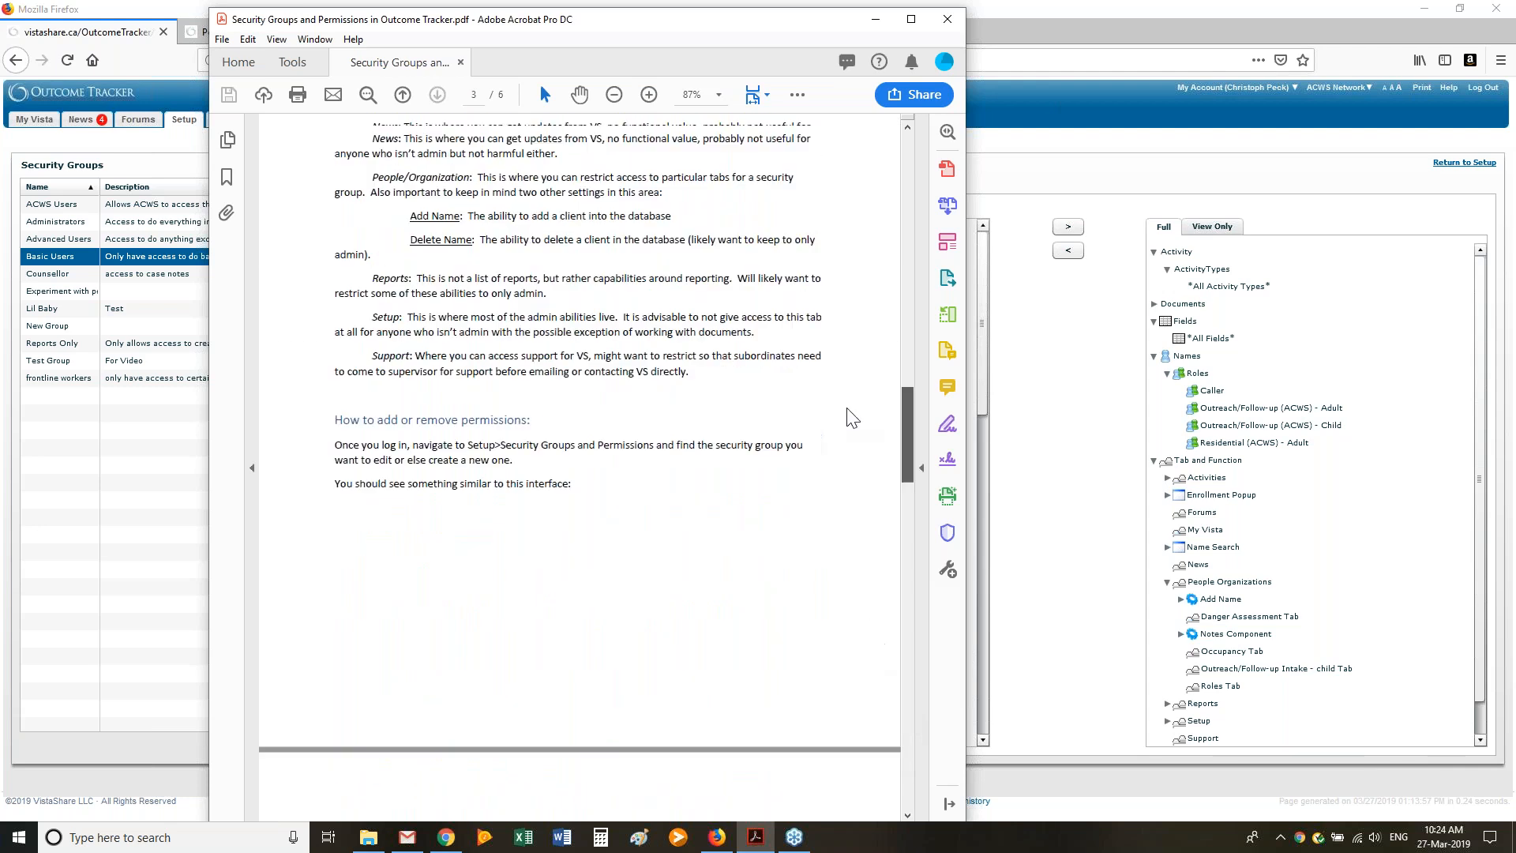
scroll(851, 419, "up", 16)
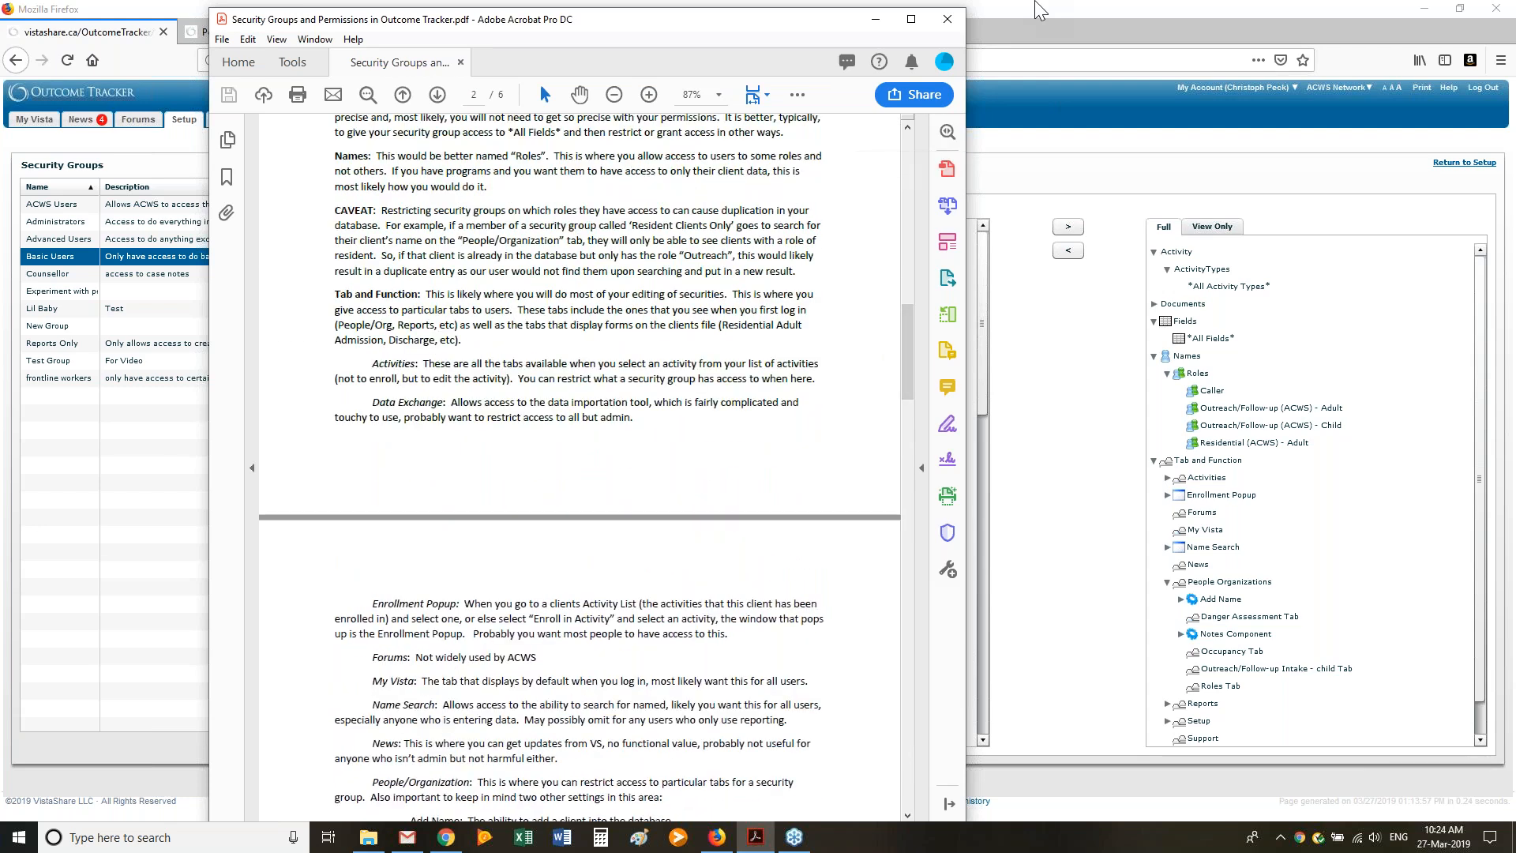
left_click(1039, 10)
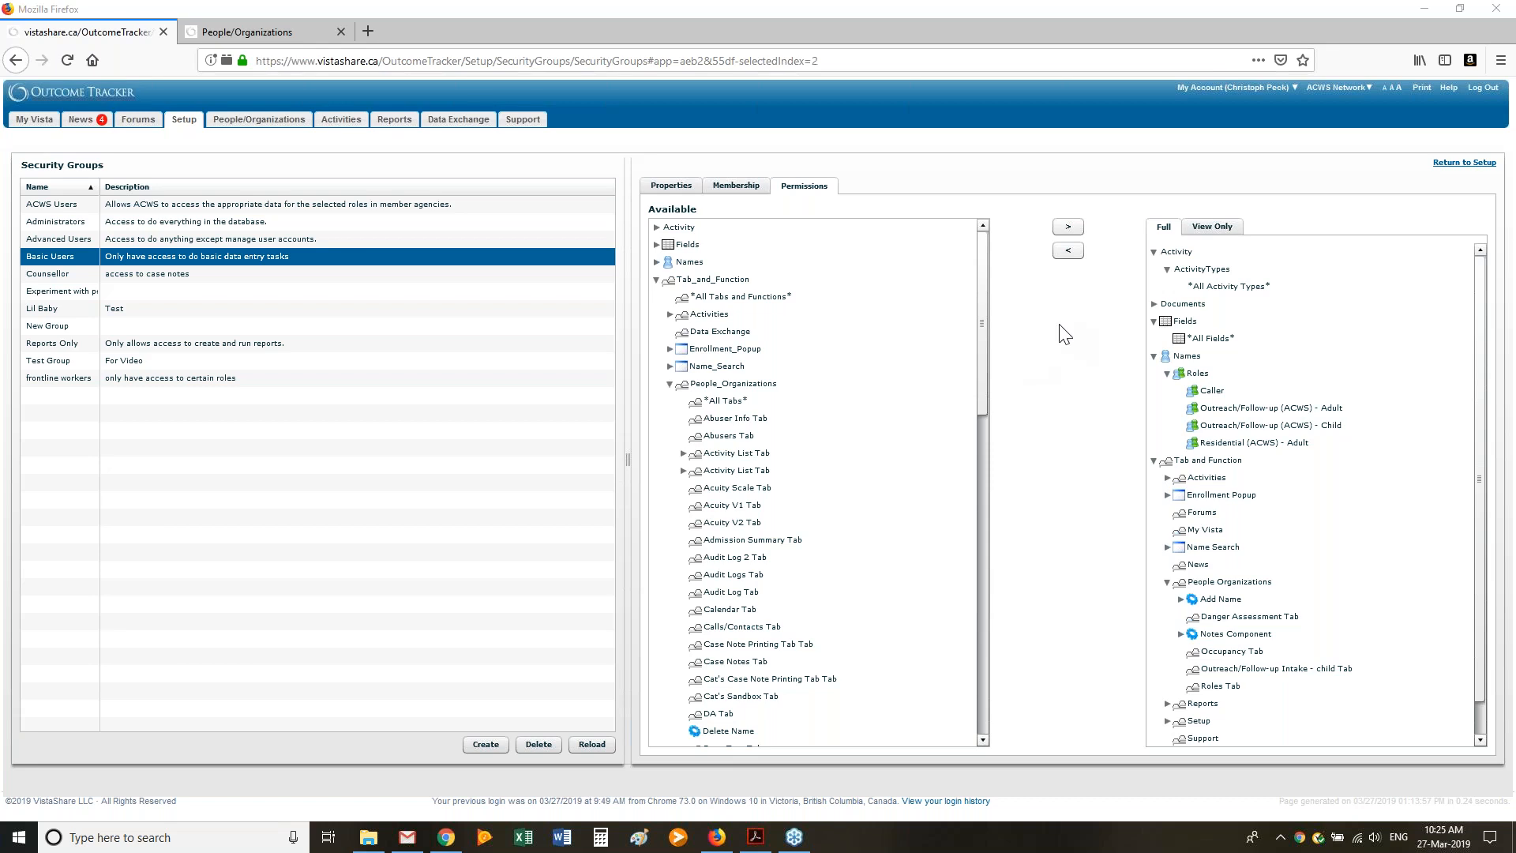
Reopen the permissions PDF, review the permission types through the add or remove instructions, and switch back to Outcome Tracker
left_click(754, 839)
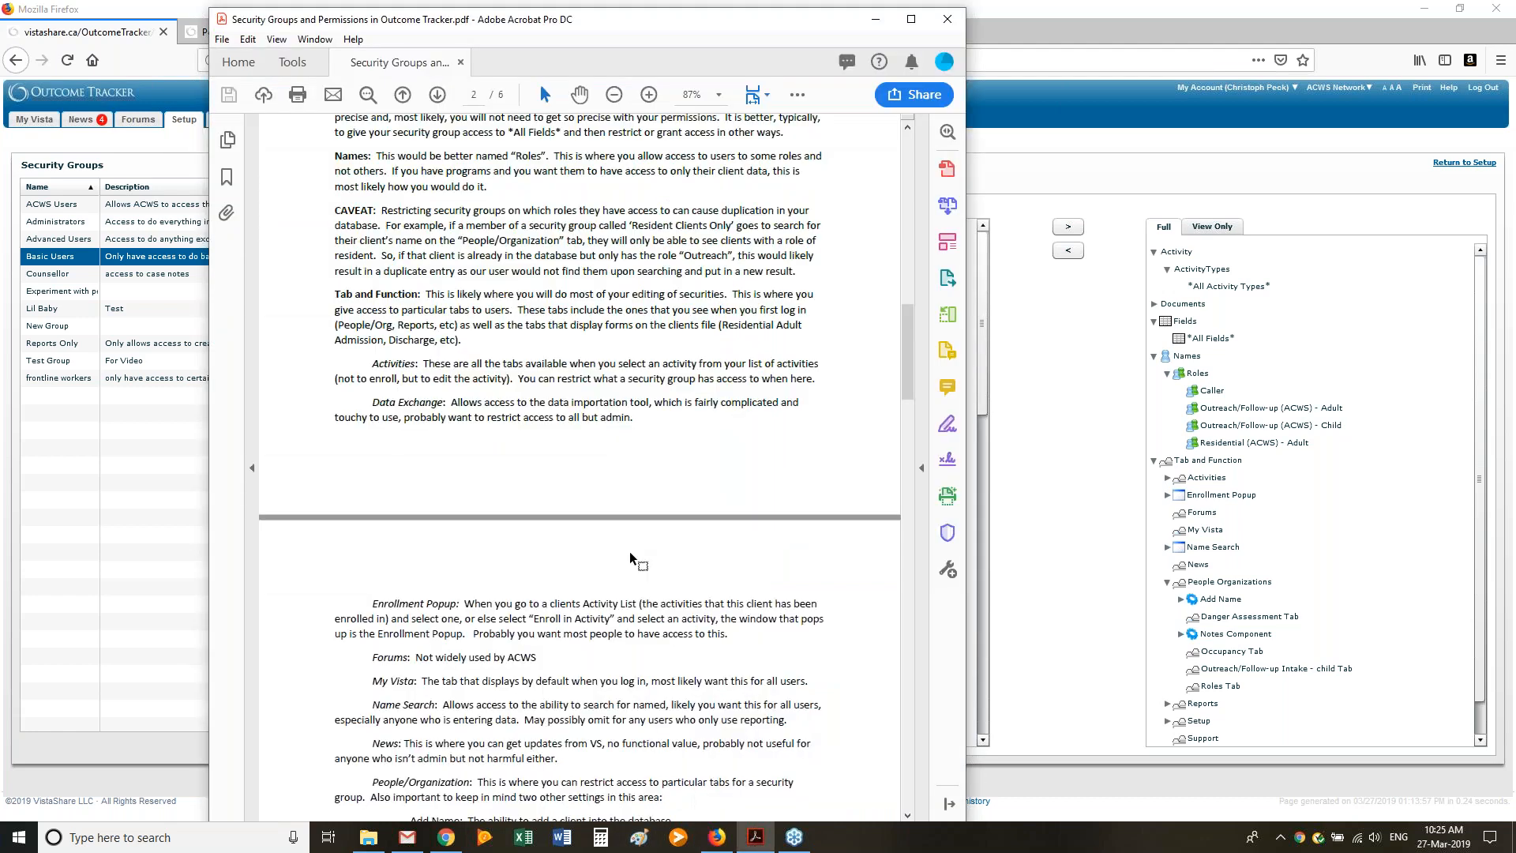
scroll(630, 555, "down", 5)
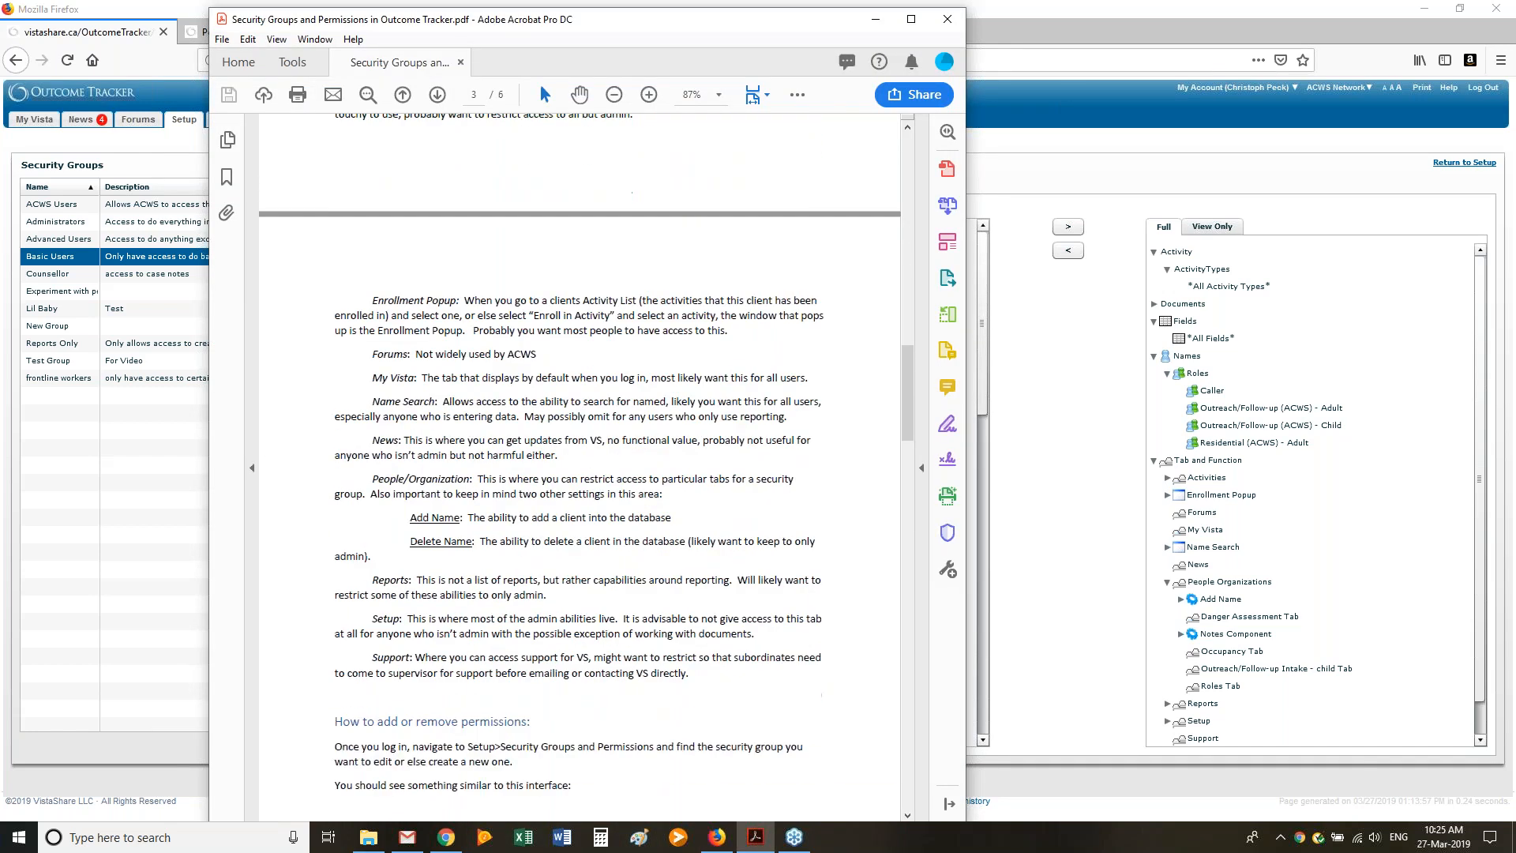
scroll(579, 466, "up", 12)
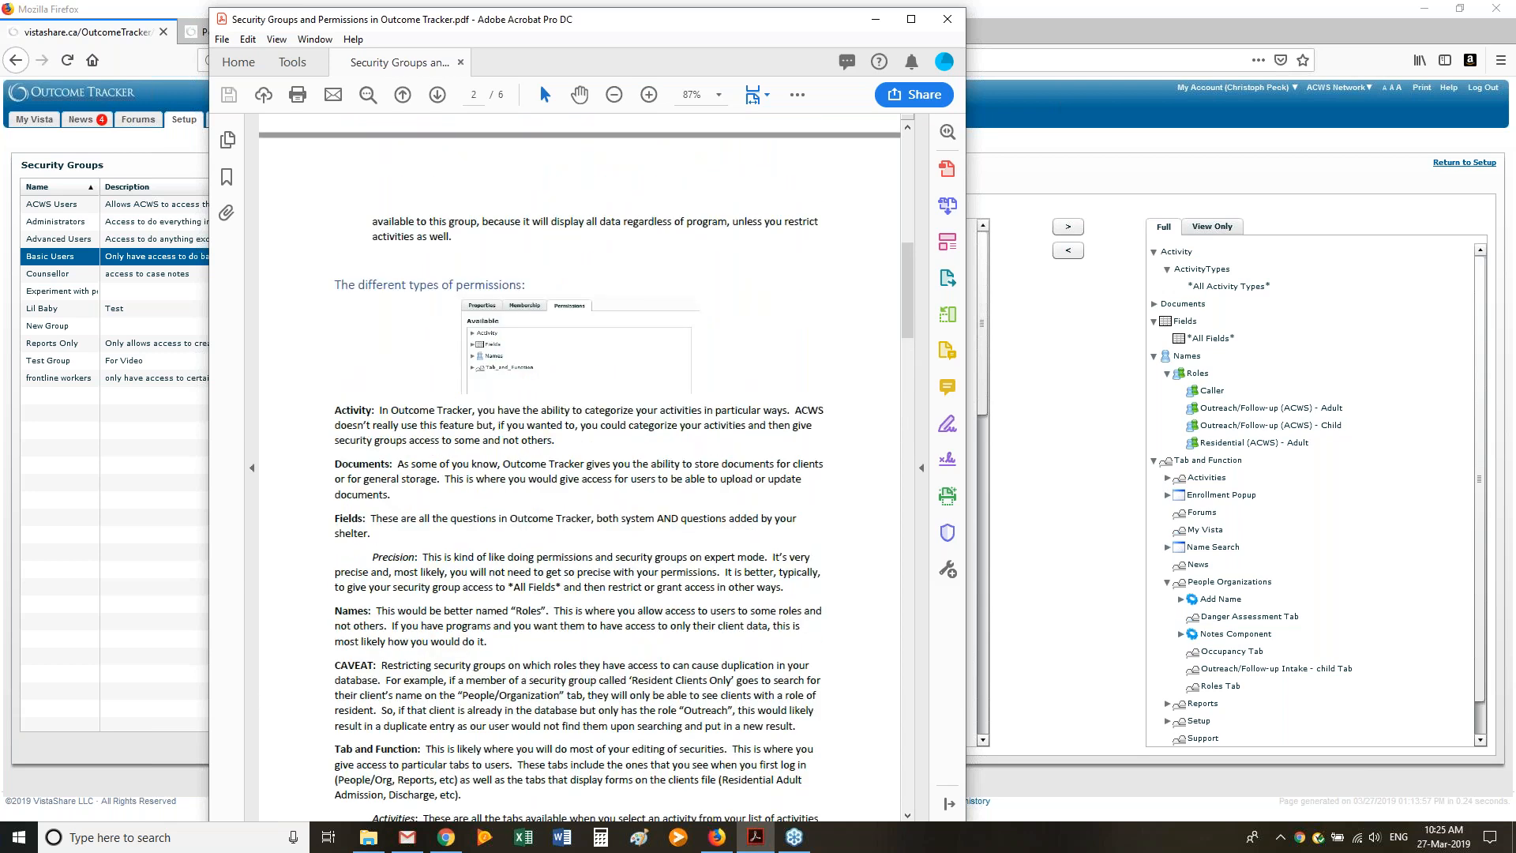
scroll(580, 466, "up", 5)
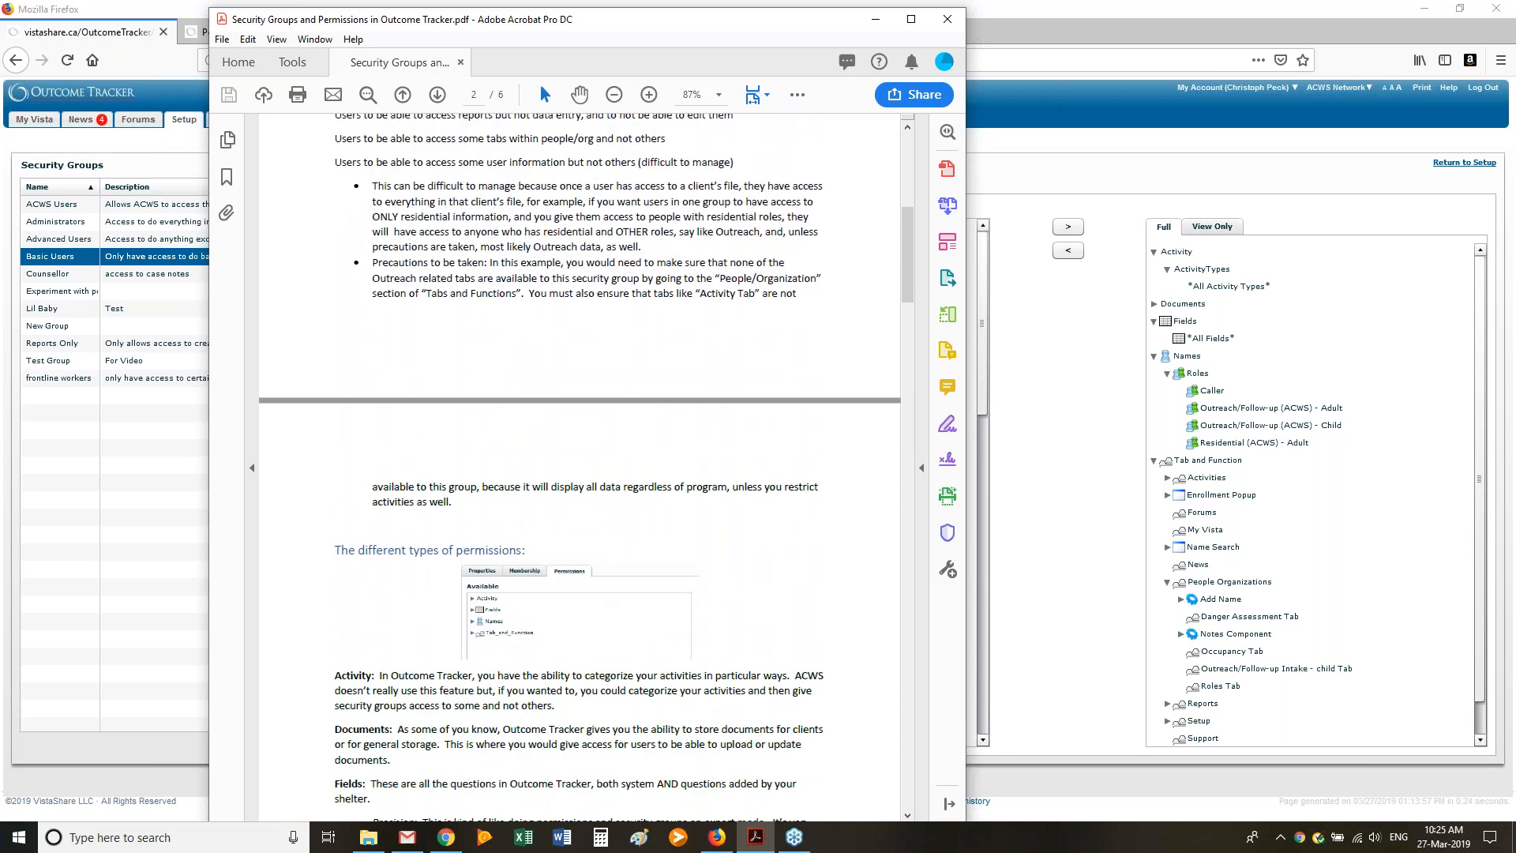
scroll(580, 466, "down", 12)
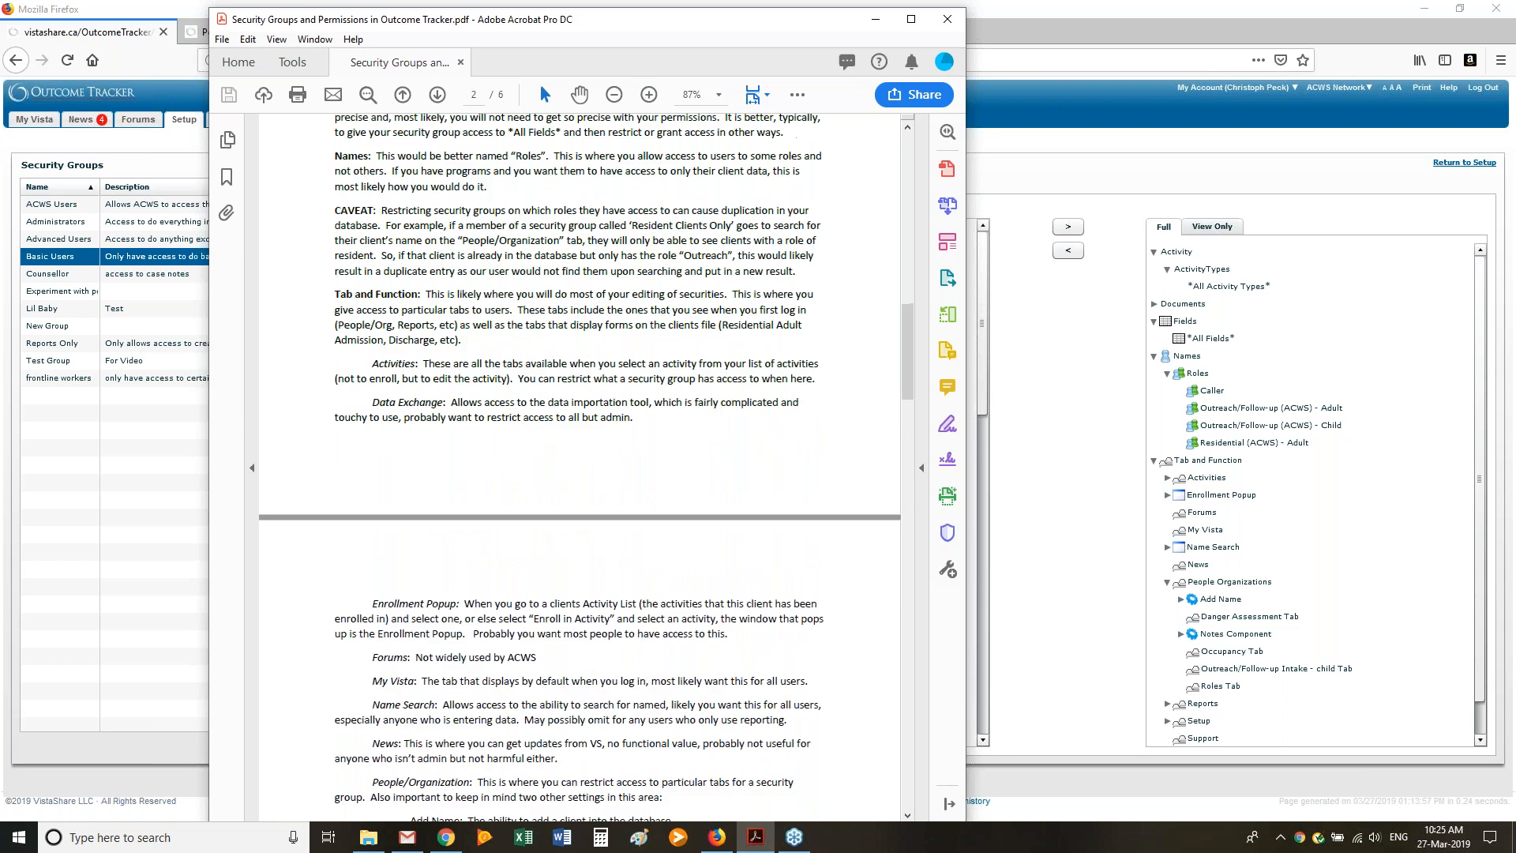
scroll(580, 466, "down", 4)
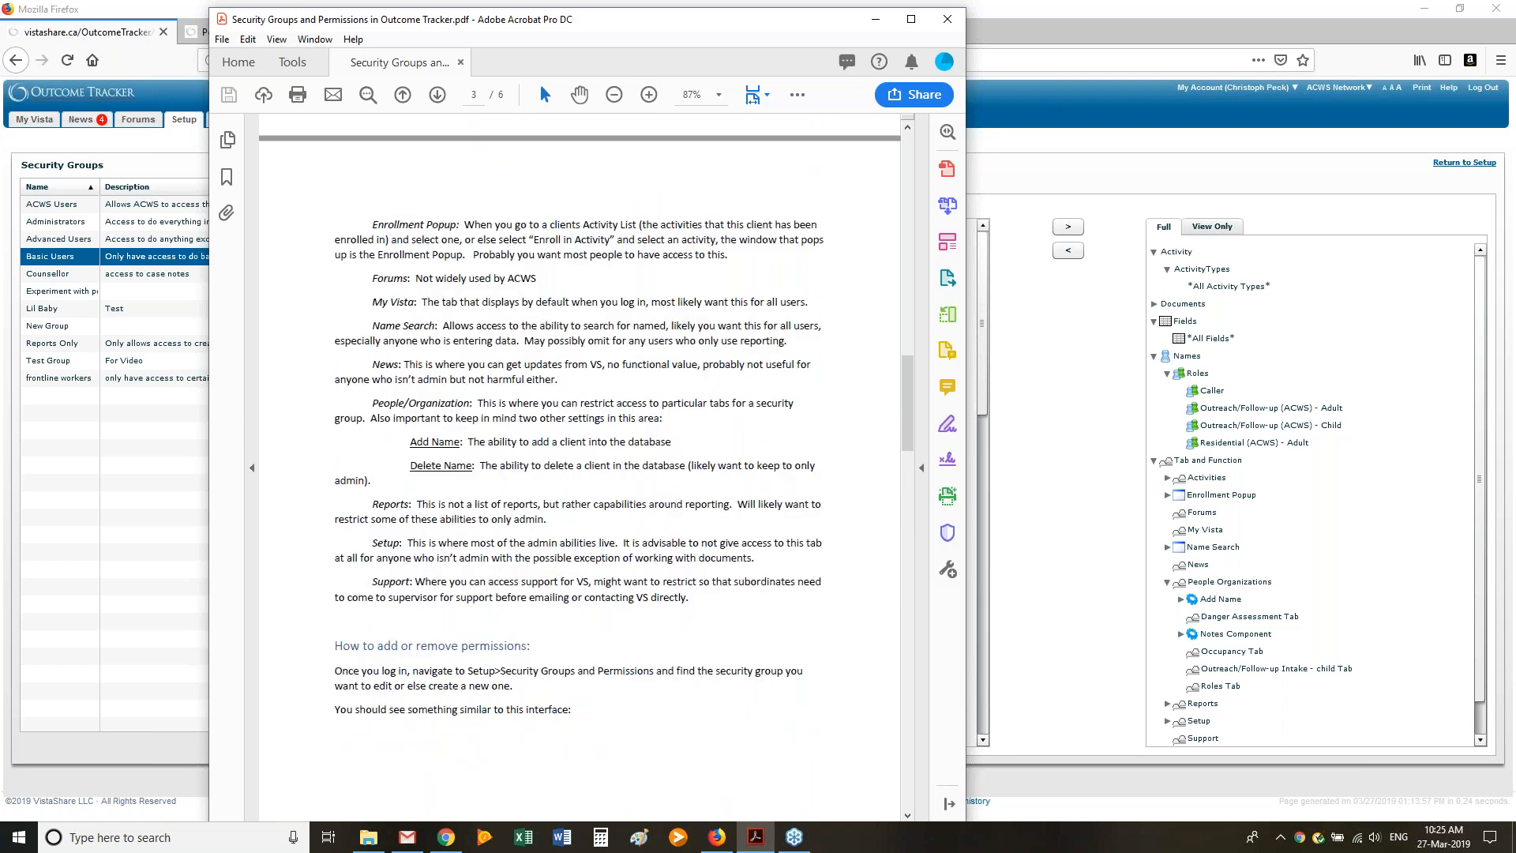
scroll(579, 466, "down", 4)
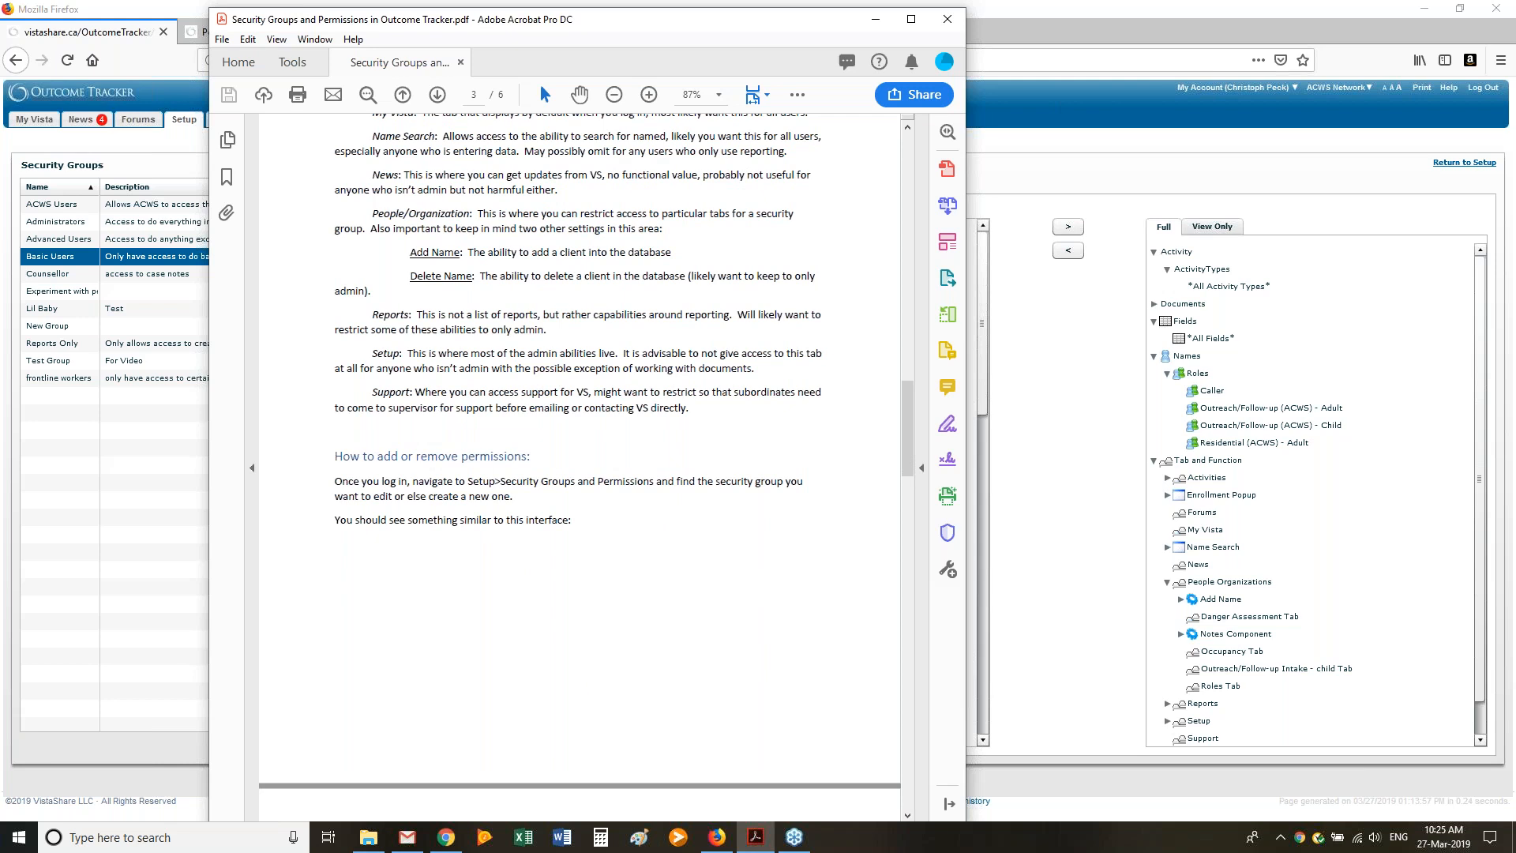
scroll(580, 466, "down", 5)
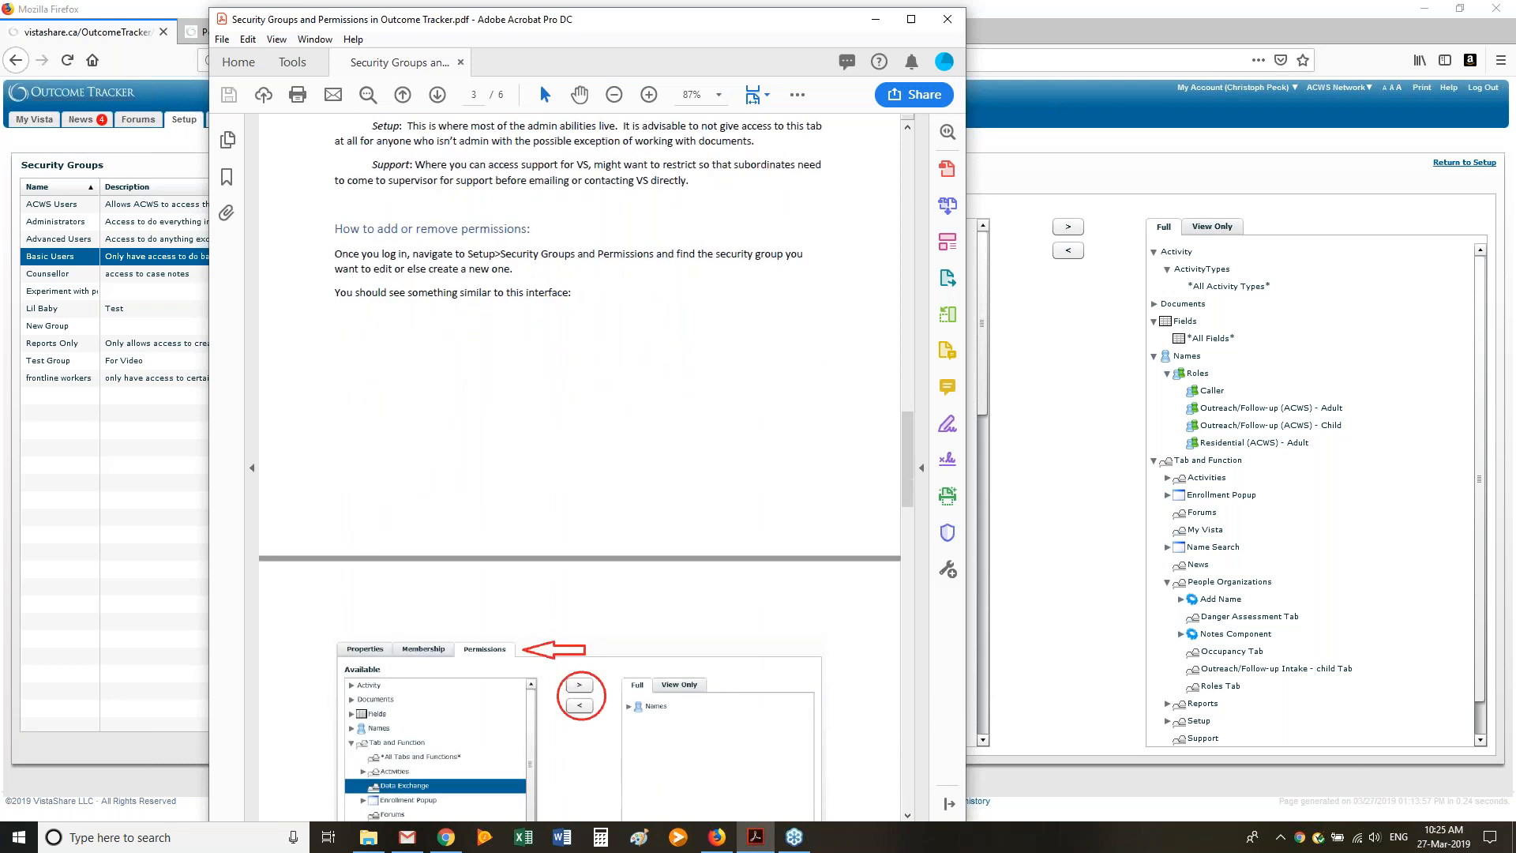
scroll(580, 466, "down", 2)
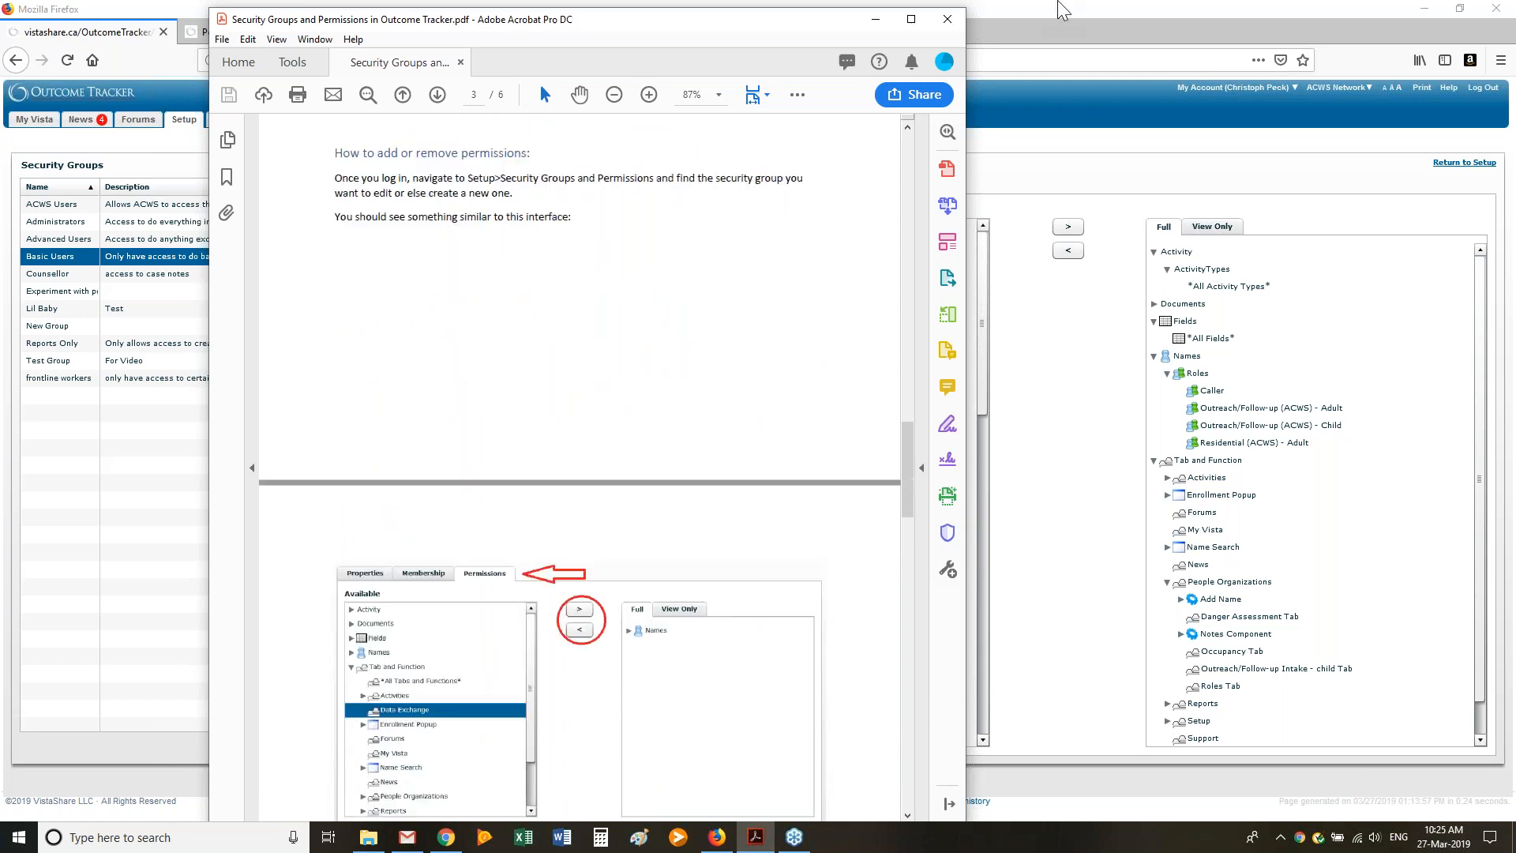
left_click(1062, 10)
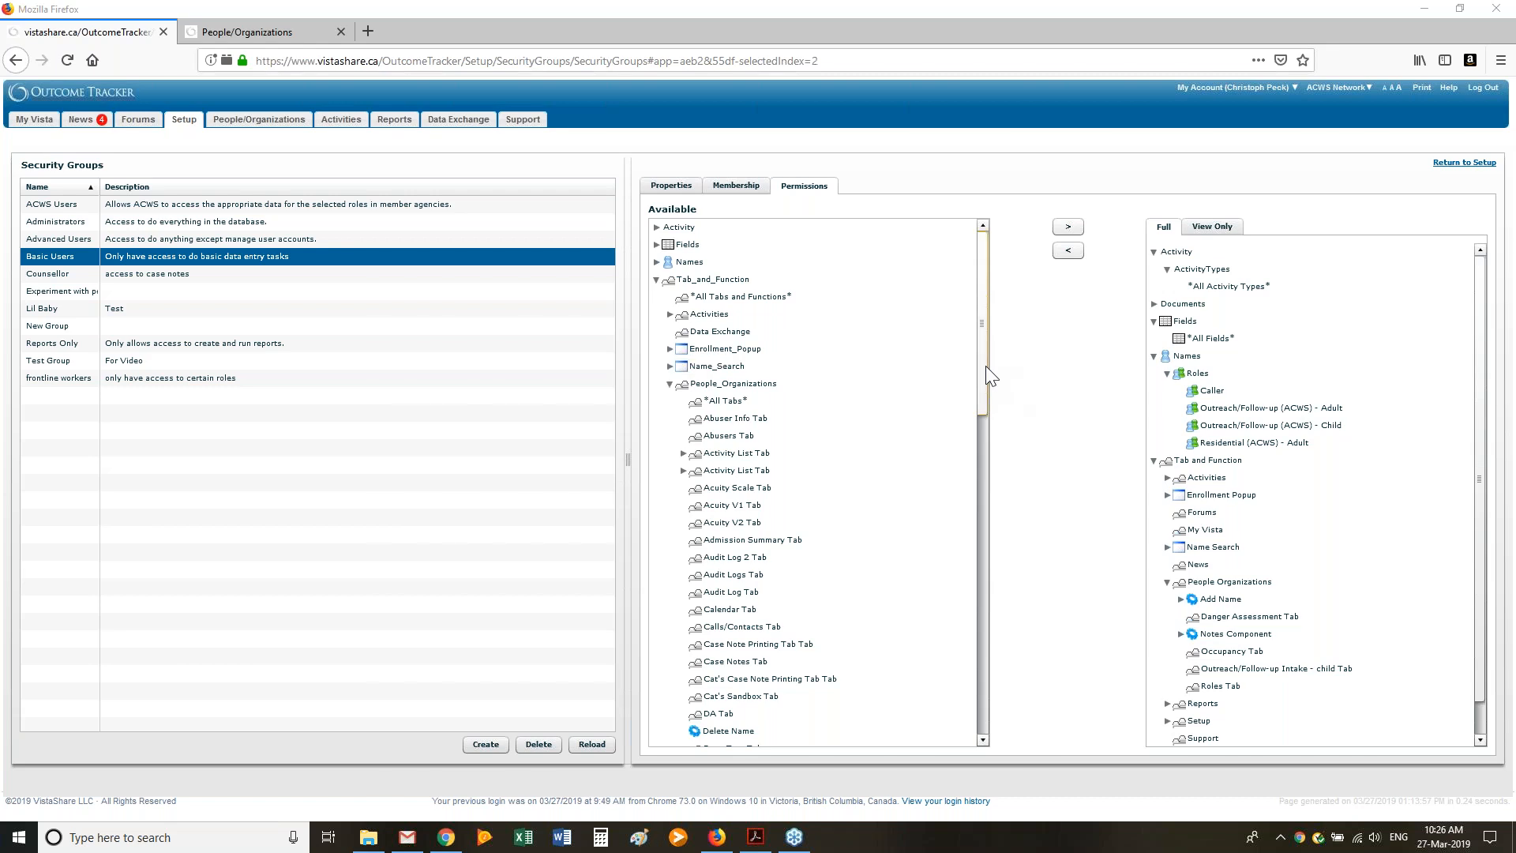
Collapse all of Basic Users' full-access permission categories and the available Tab_and_Function list
left_click_drag(983, 367, 983, 292)
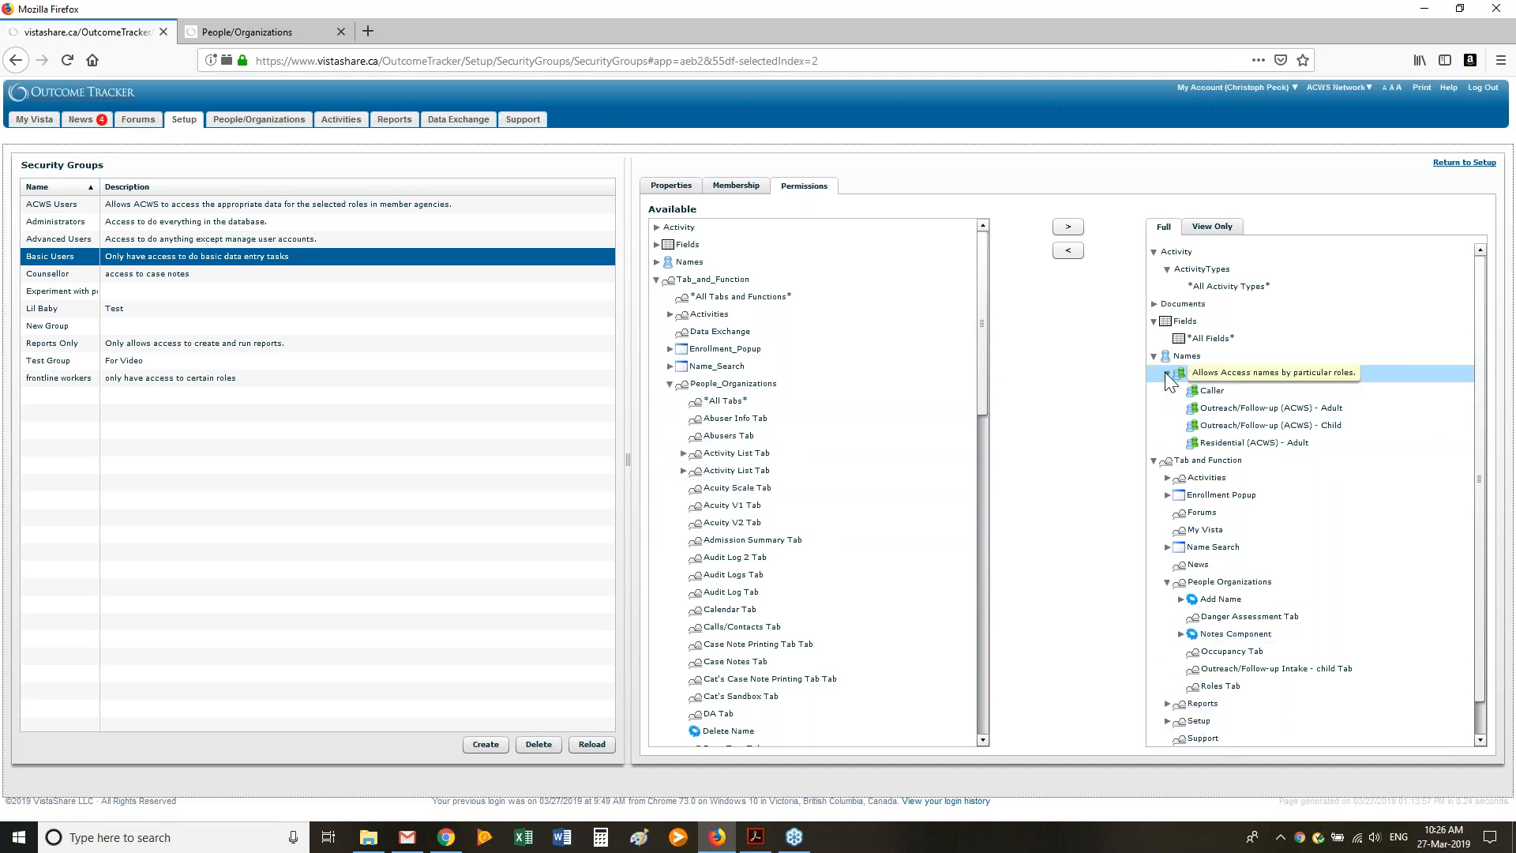
left_click(1153, 251)
left_click(1153, 286)
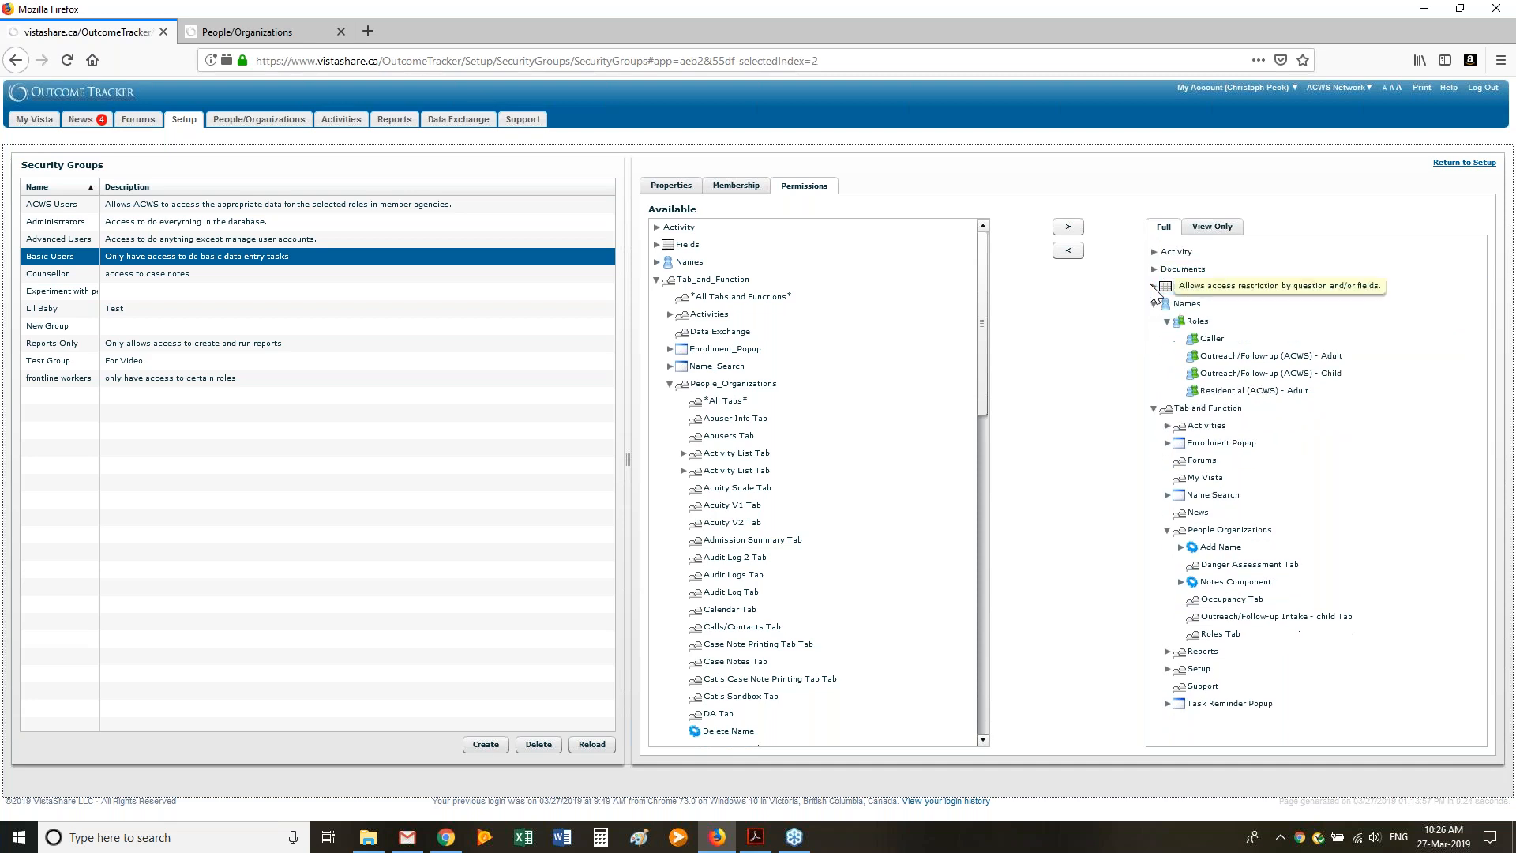
left_click(1152, 303)
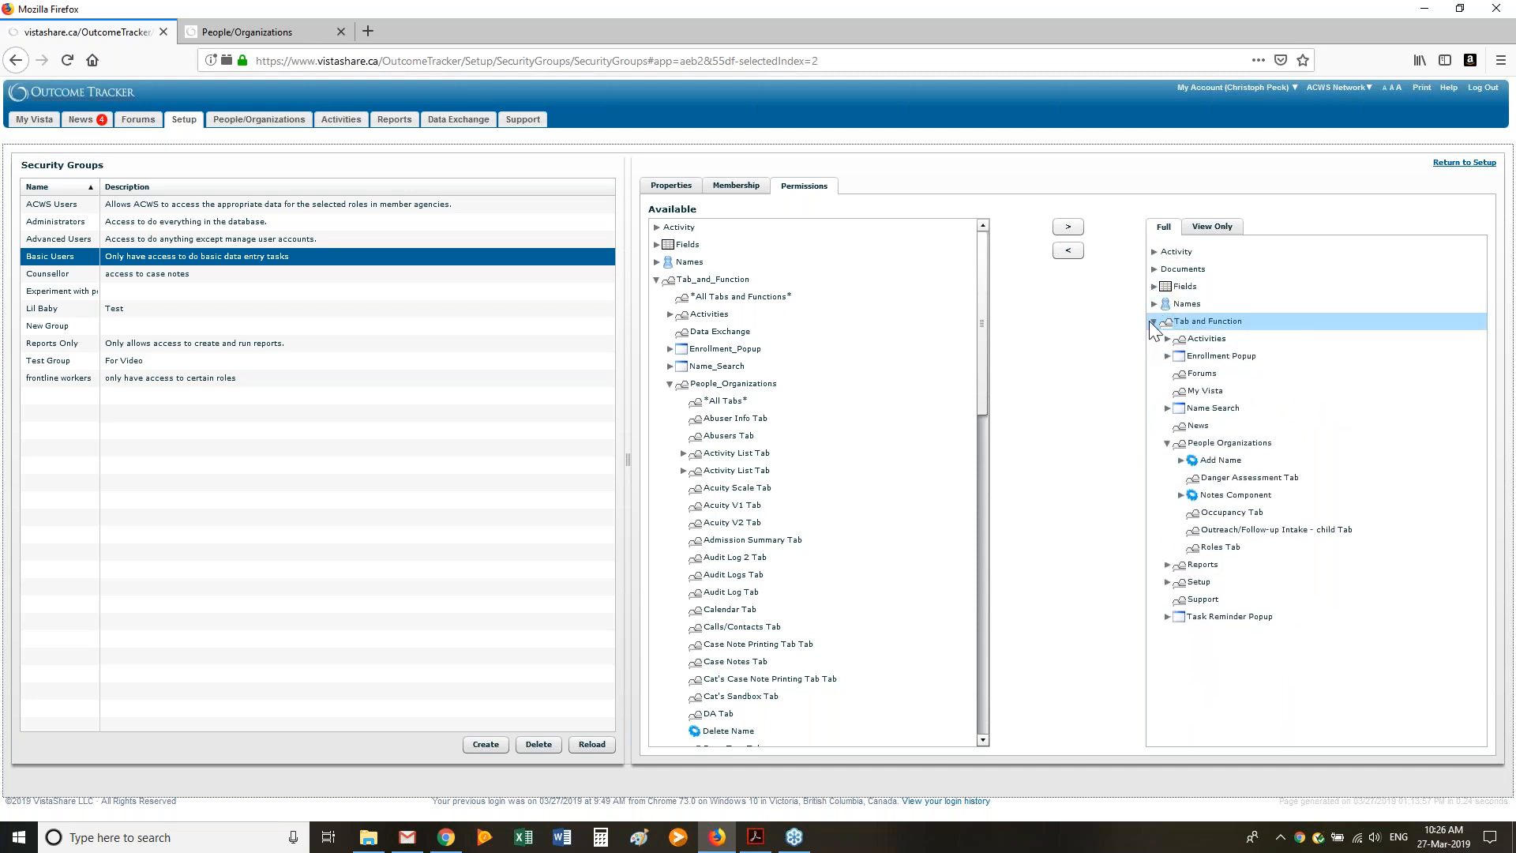
left_click(1153, 322)
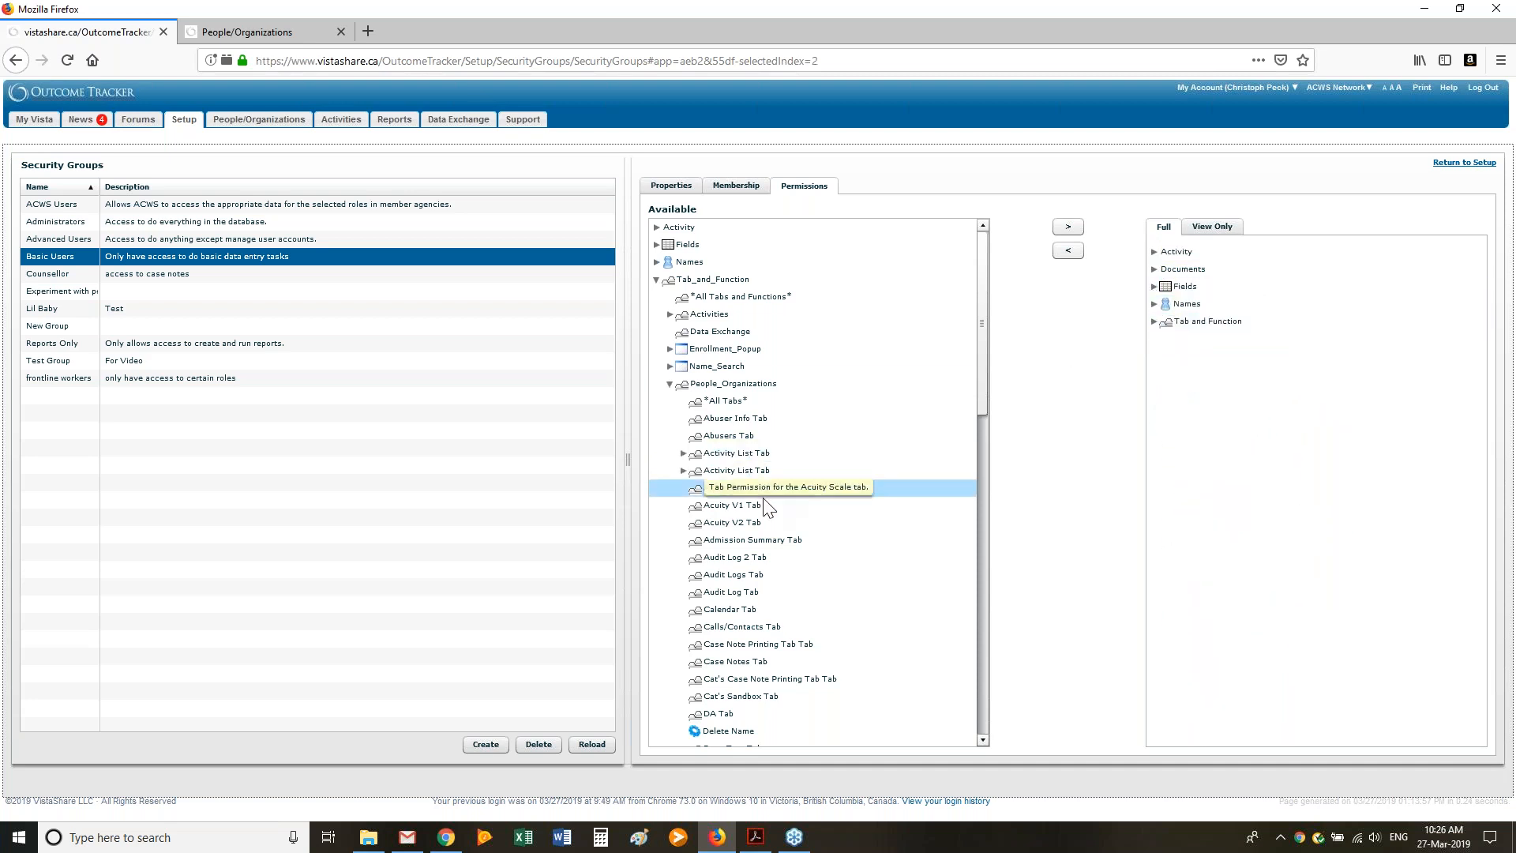
left_click(745, 544)
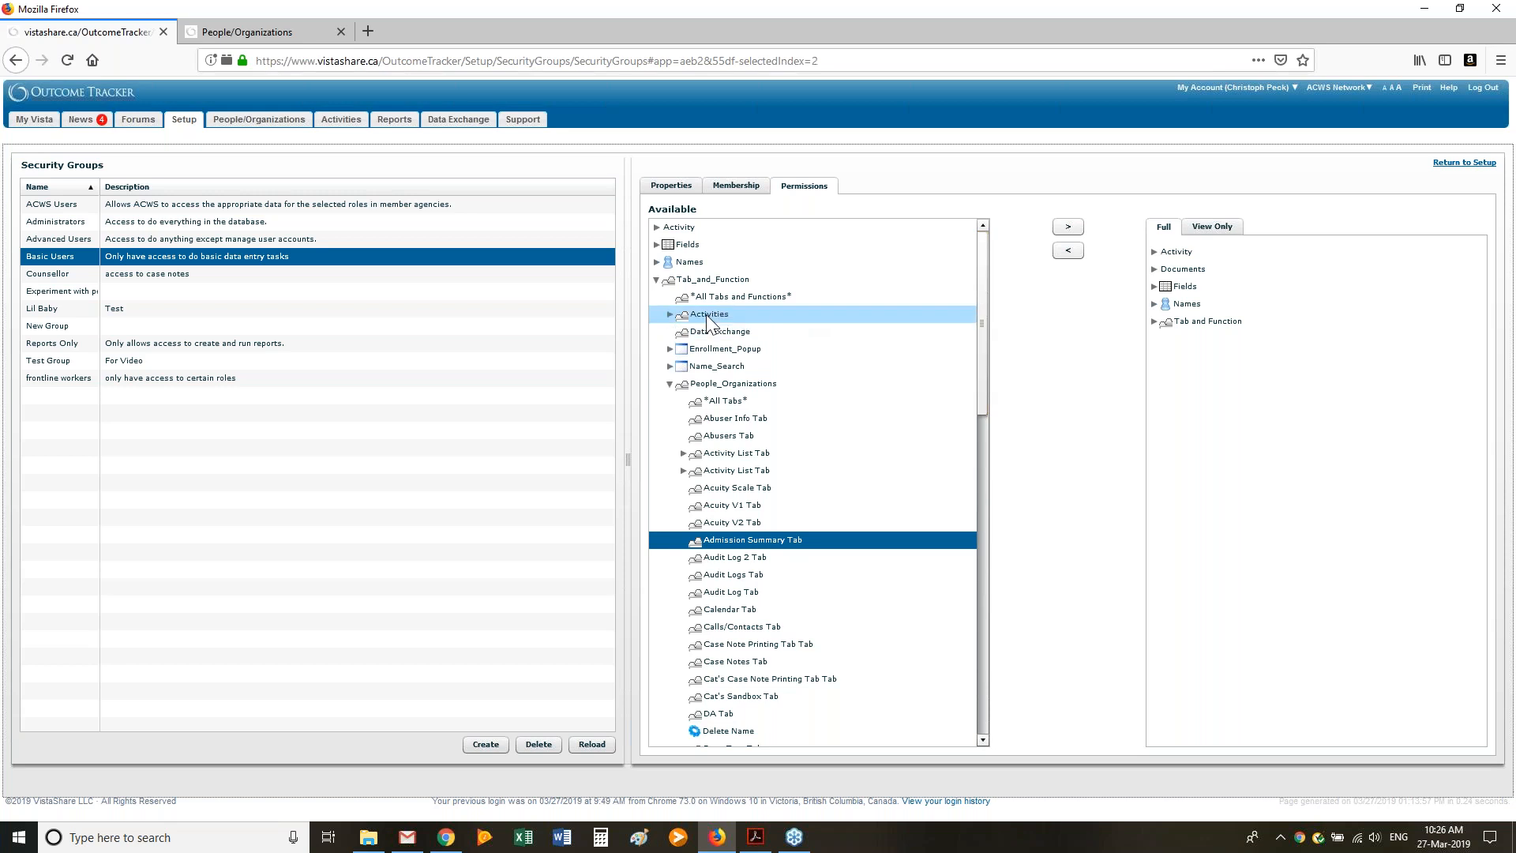
left_click(657, 279)
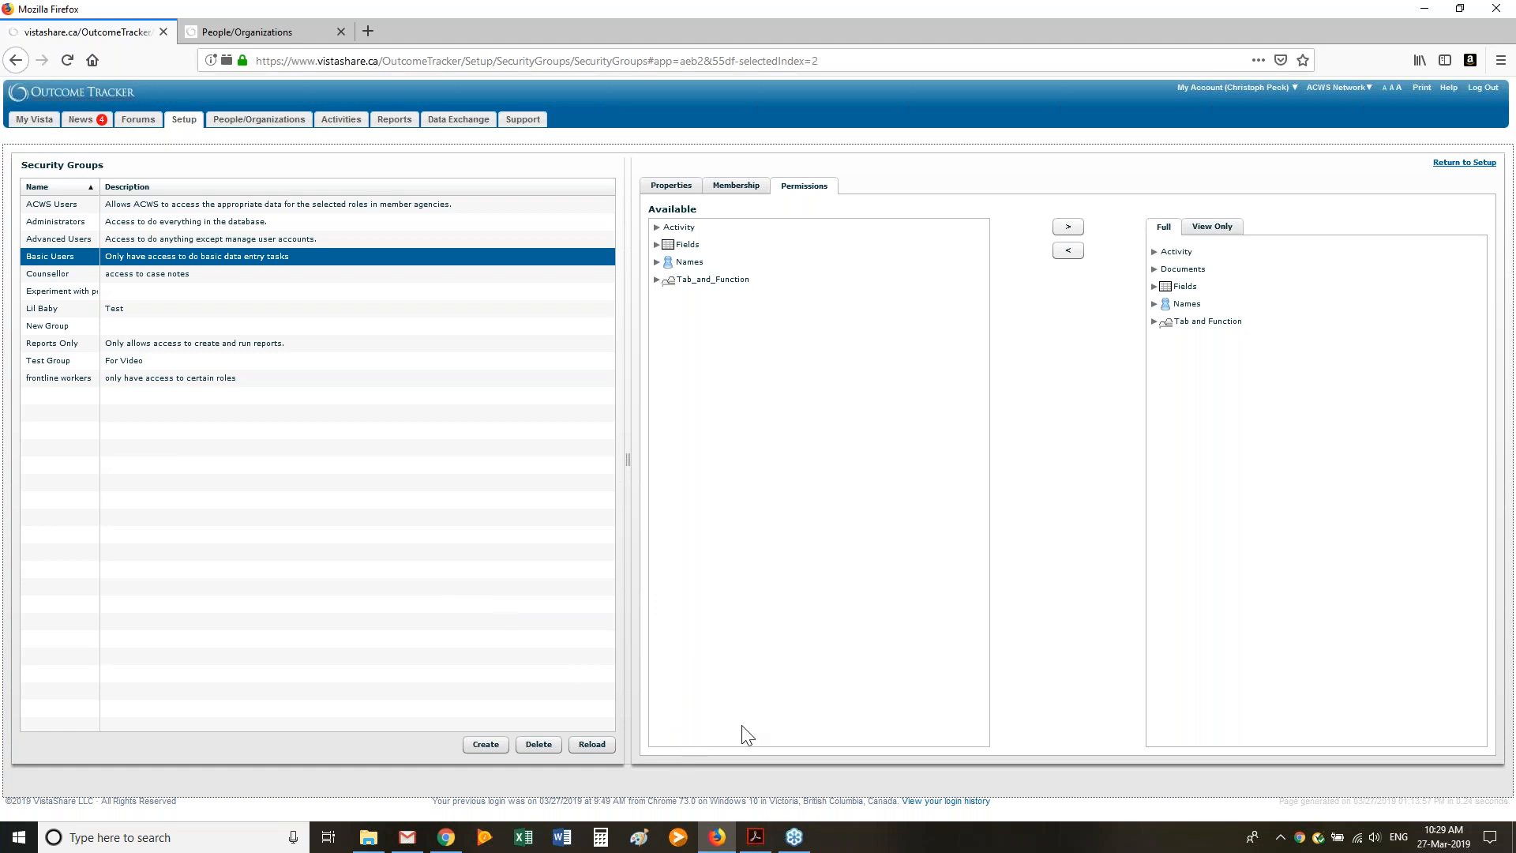
Check the PDF's Names section and its caveat about restricting roles, then return to Outcome Tracker
left_click(756, 838)
scroll(547, 428, "up", 10)
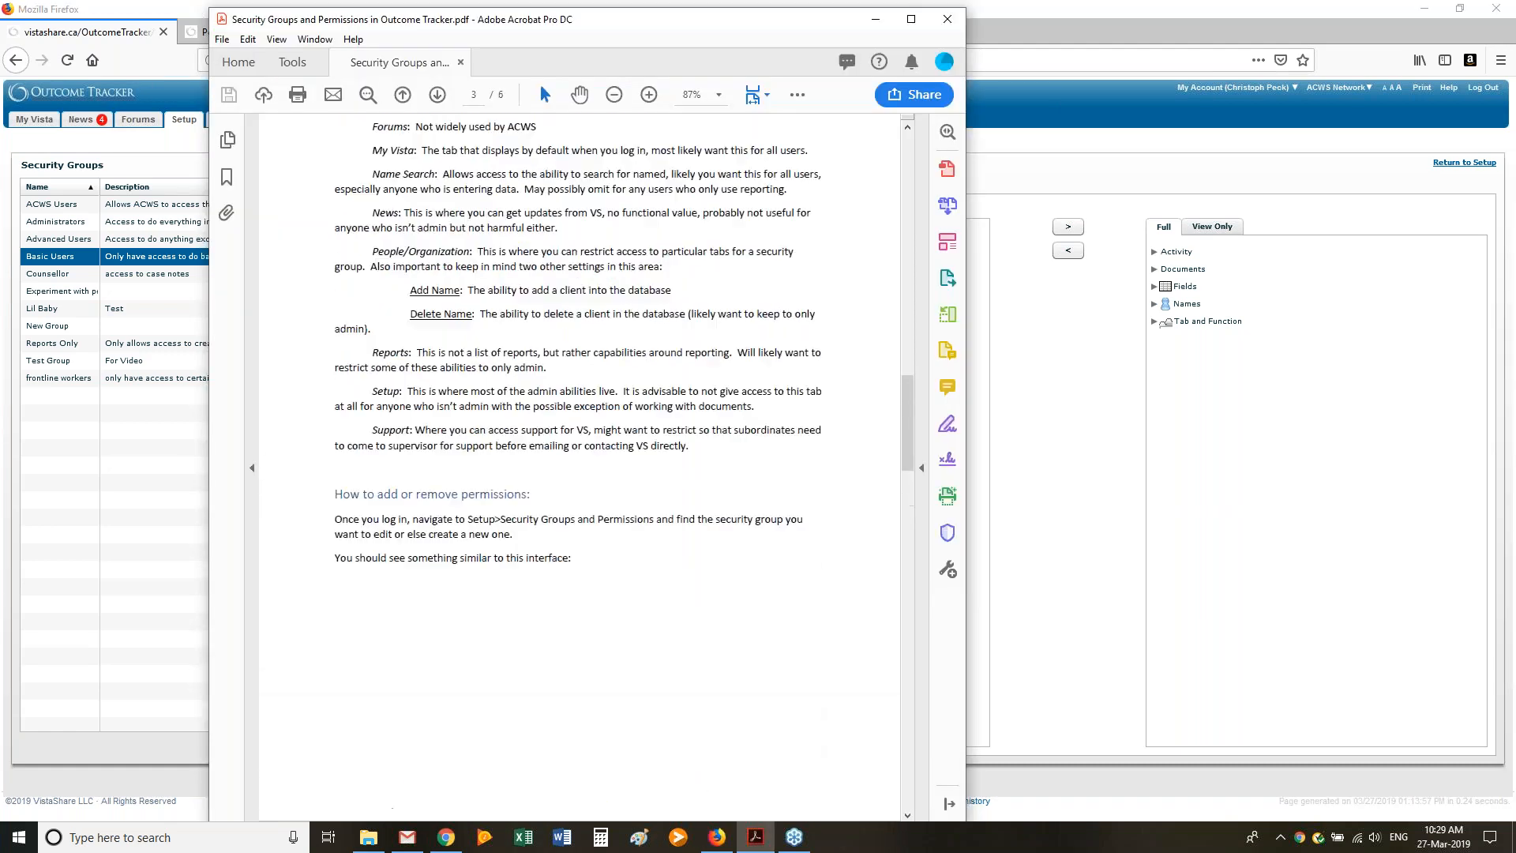
scroll(586, 467, "up", 2)
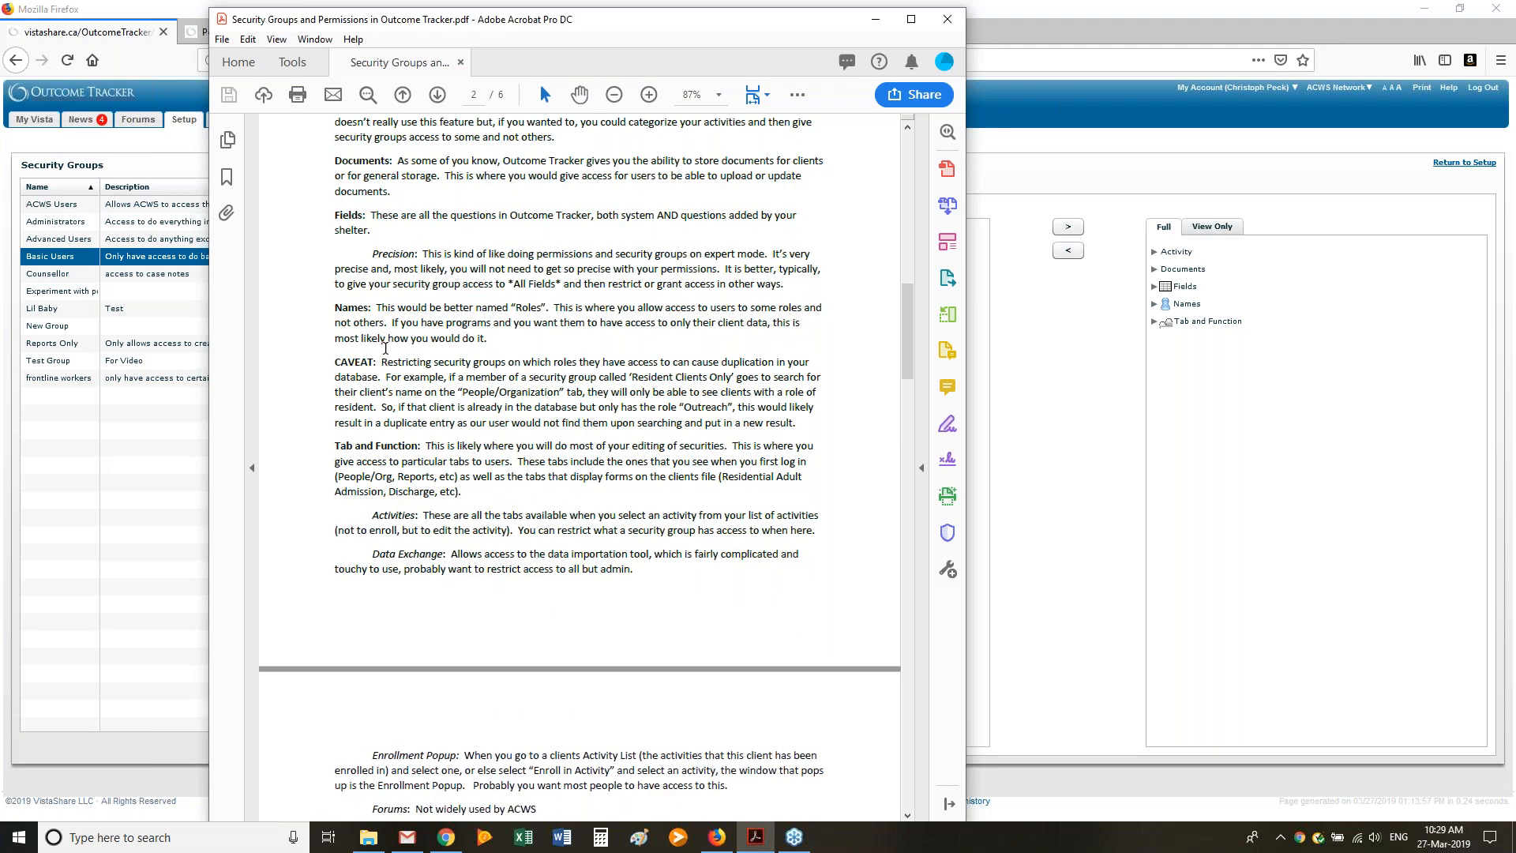
left_click(135, 480)
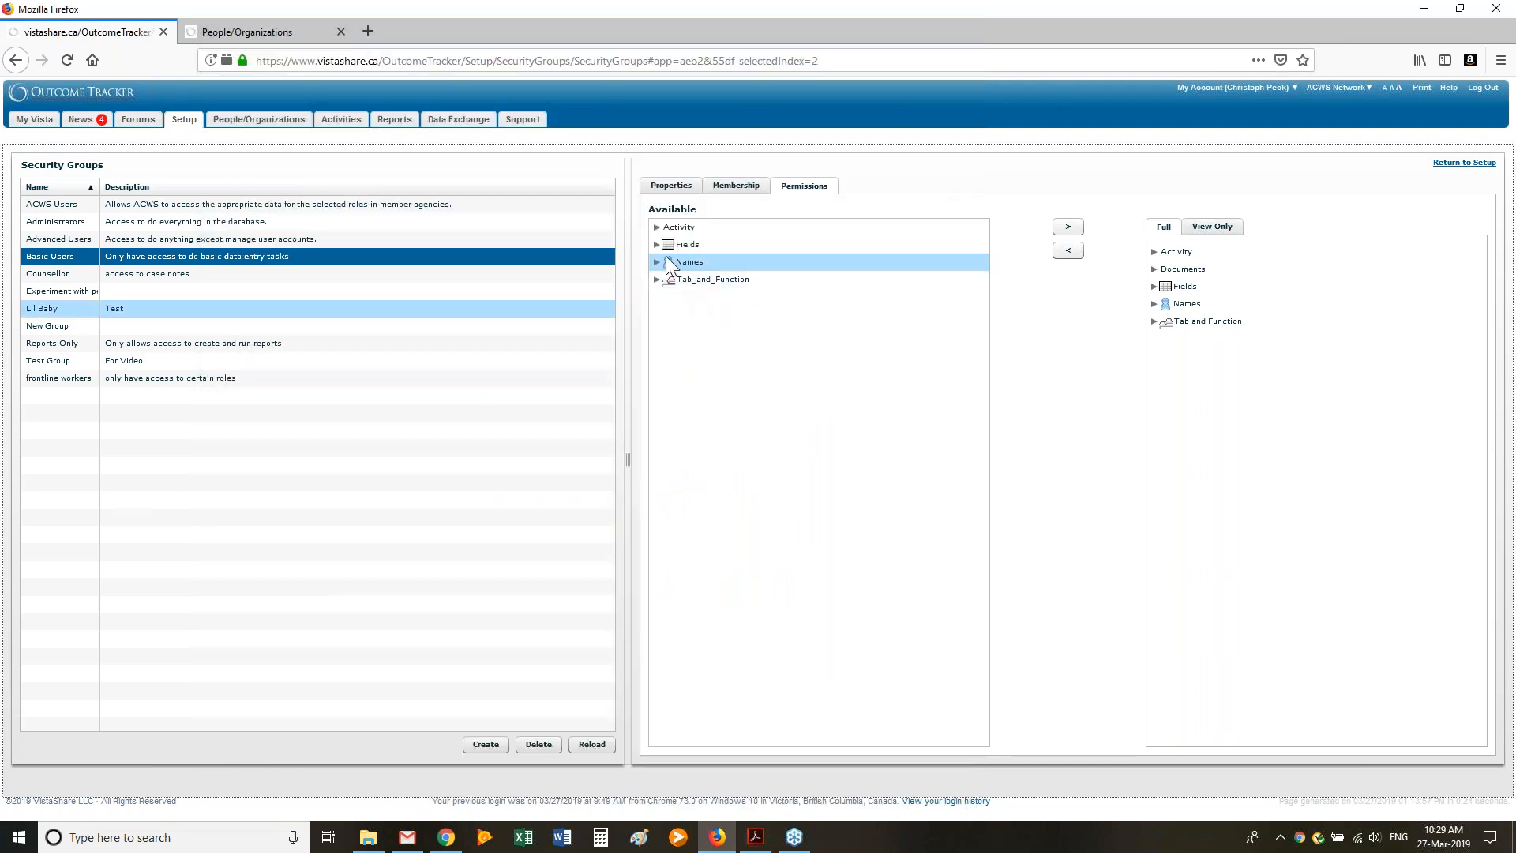
Expand the available Names permissions to review the roles, and briefly check Basic Users' full Tab and Function access
left_click(655, 261)
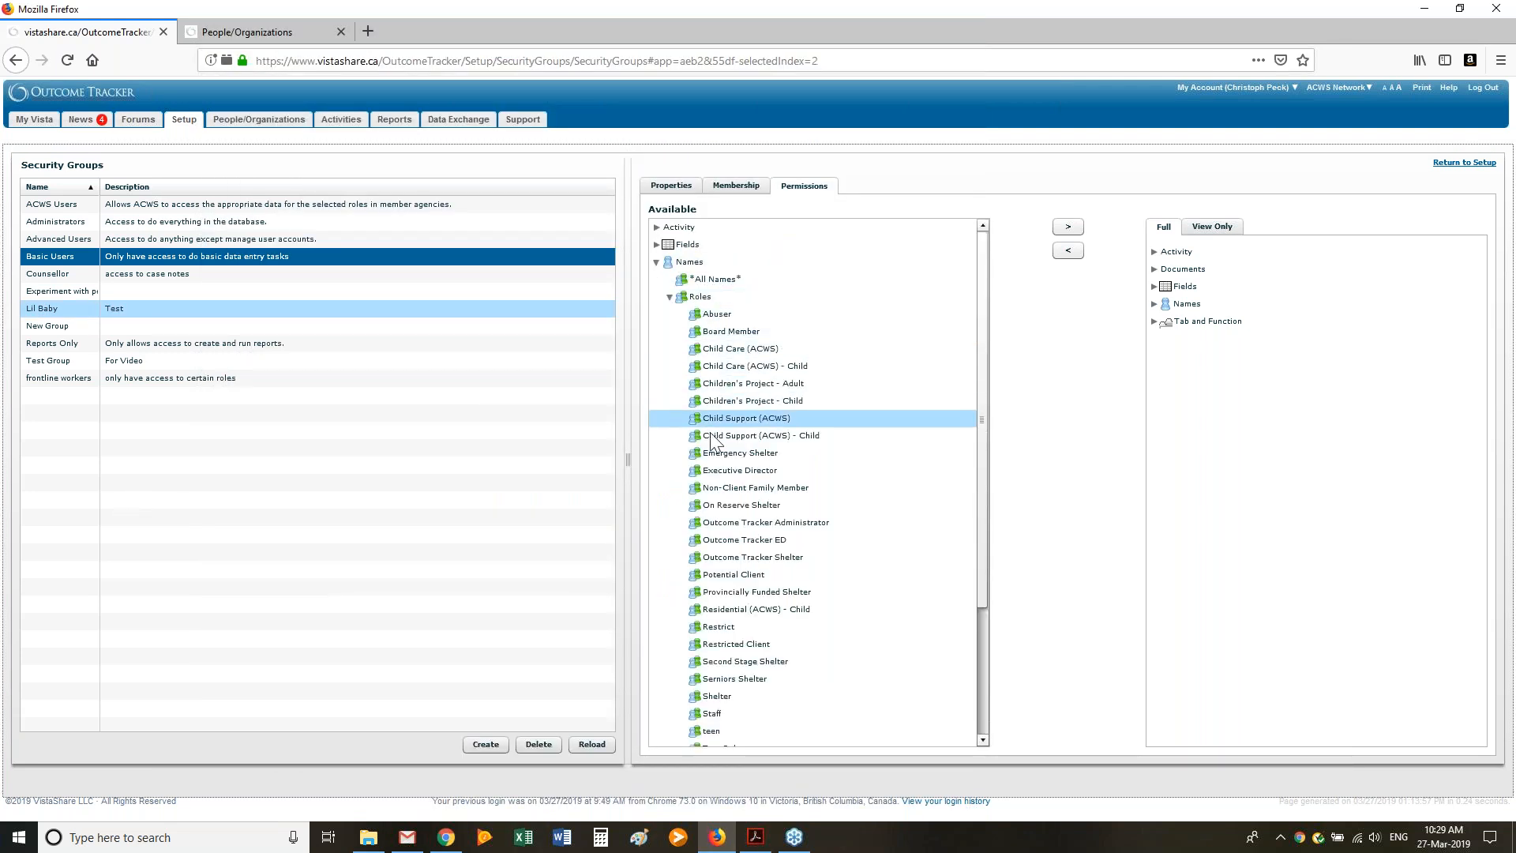
scroll(758, 509, "down", 3)
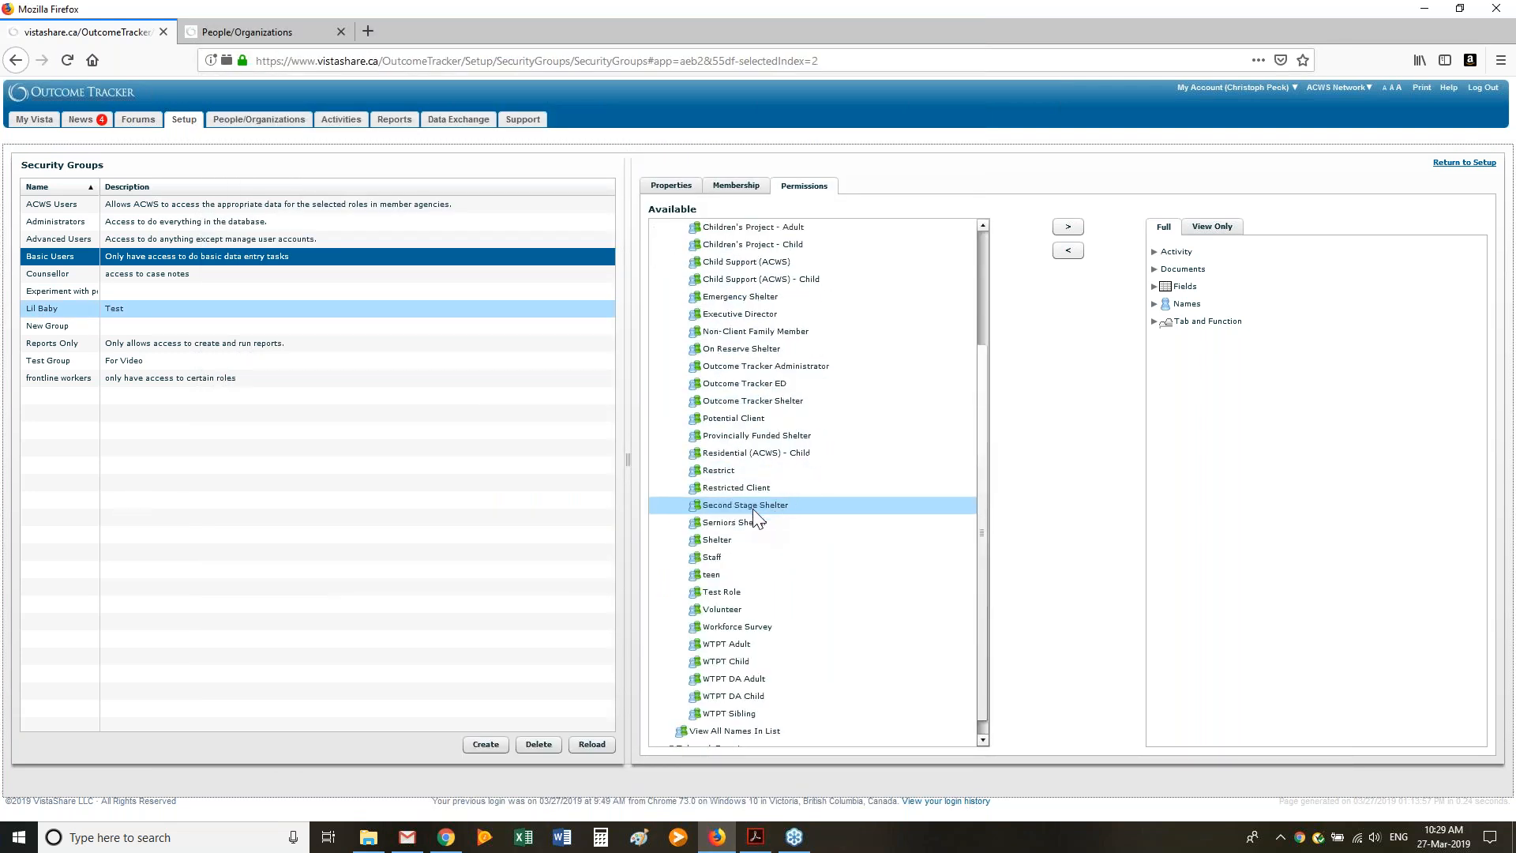
scroll(820, 565, "down", 1)
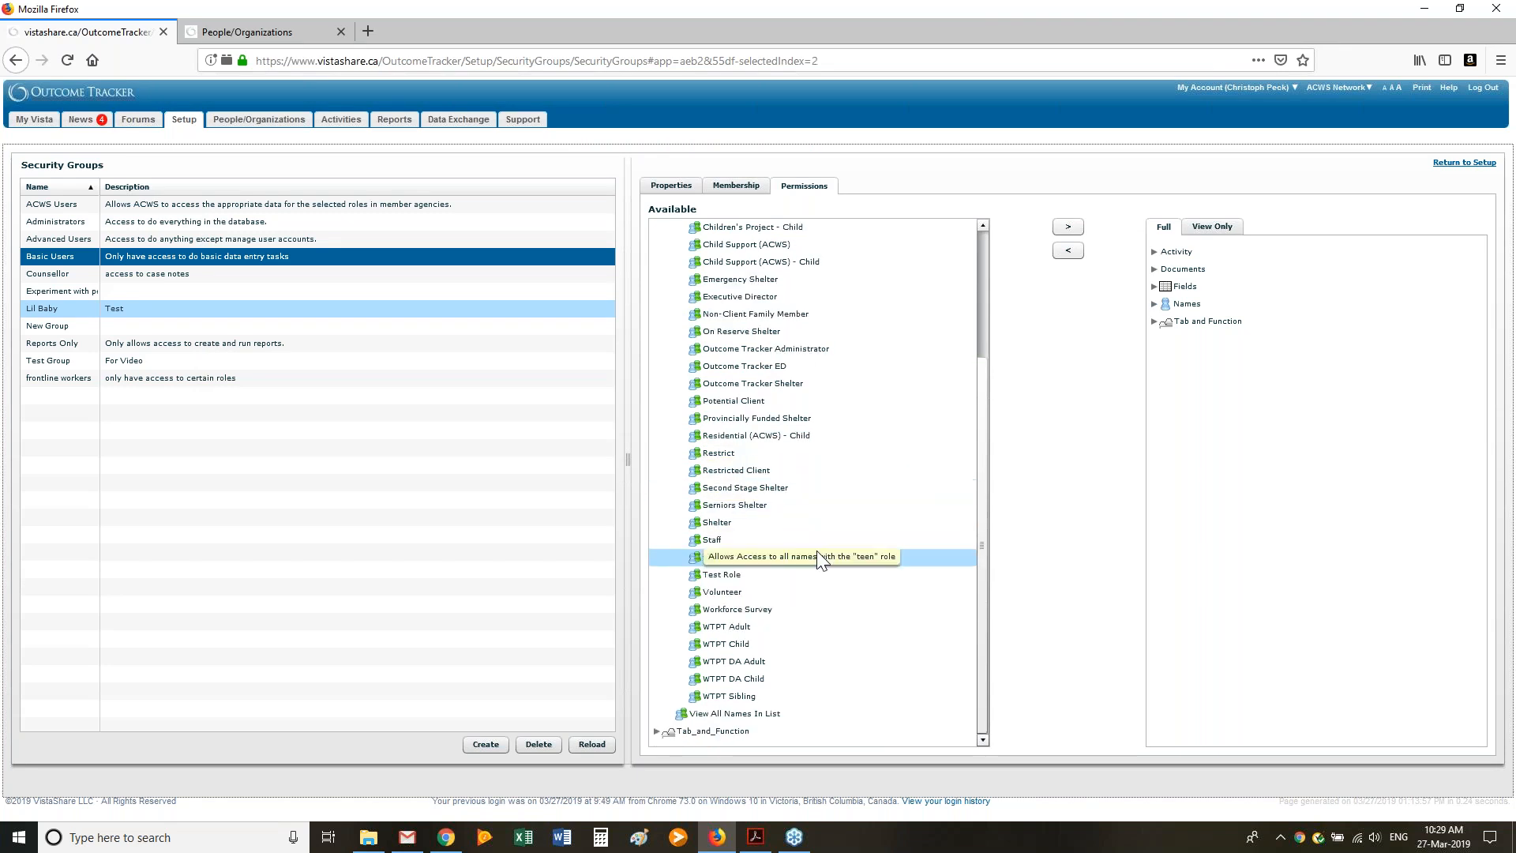
scroll(852, 494, "up", 1)
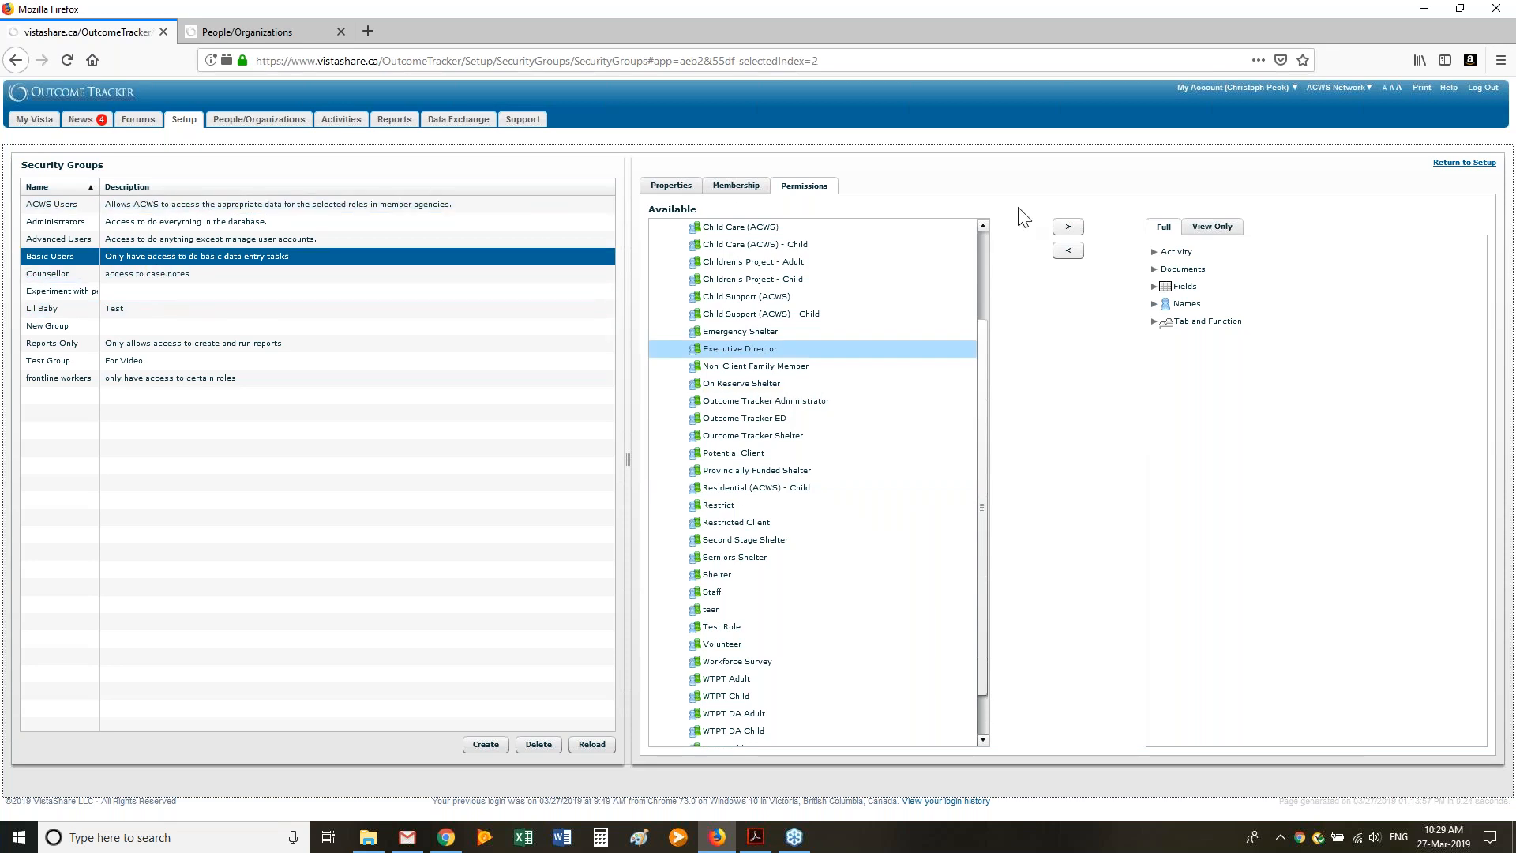
left_click(1198, 322)
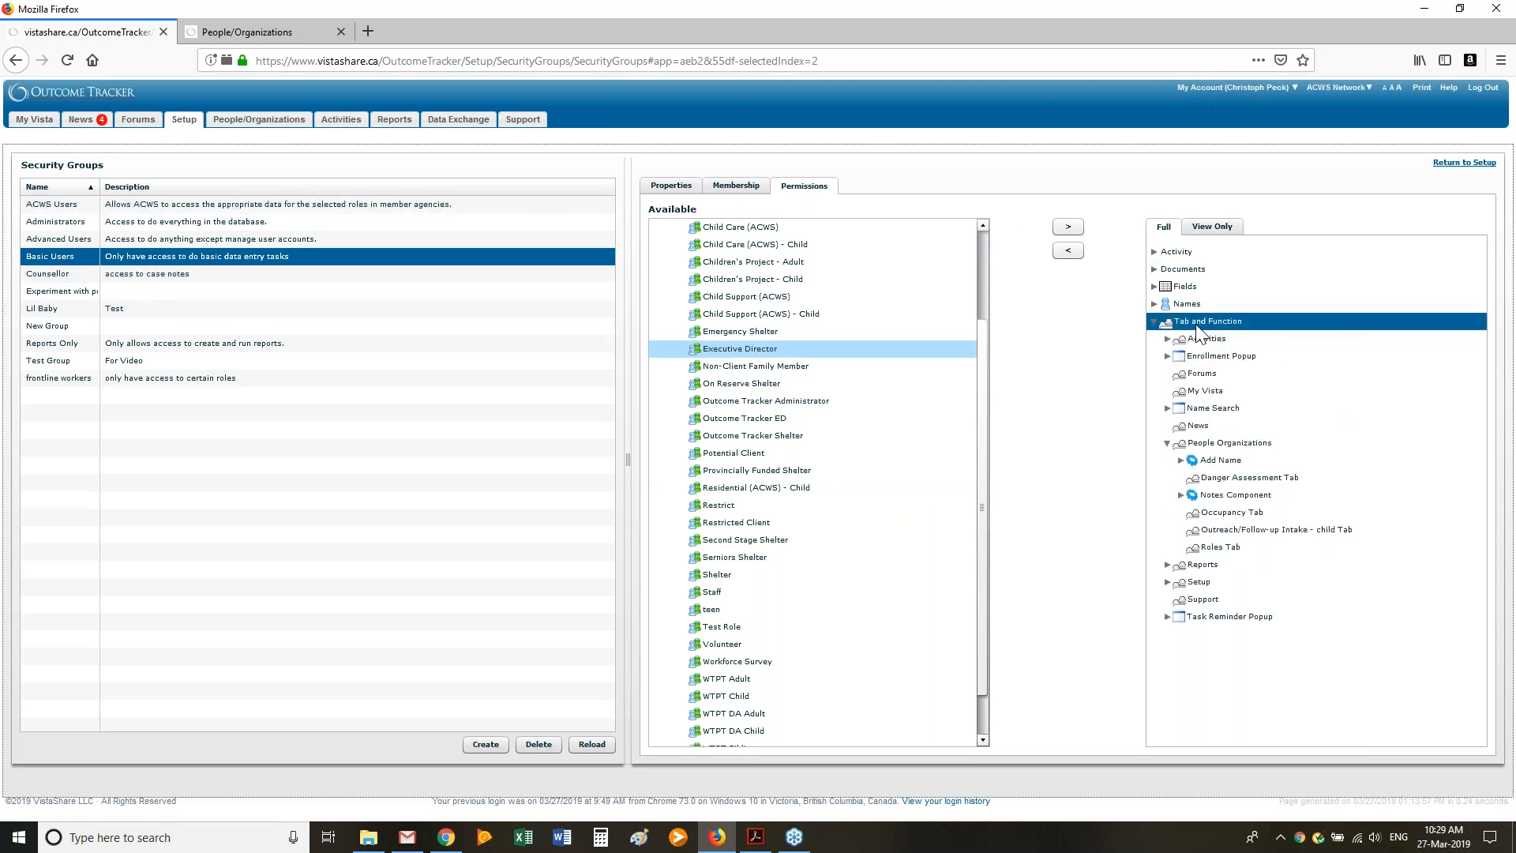
left_click(1198, 324)
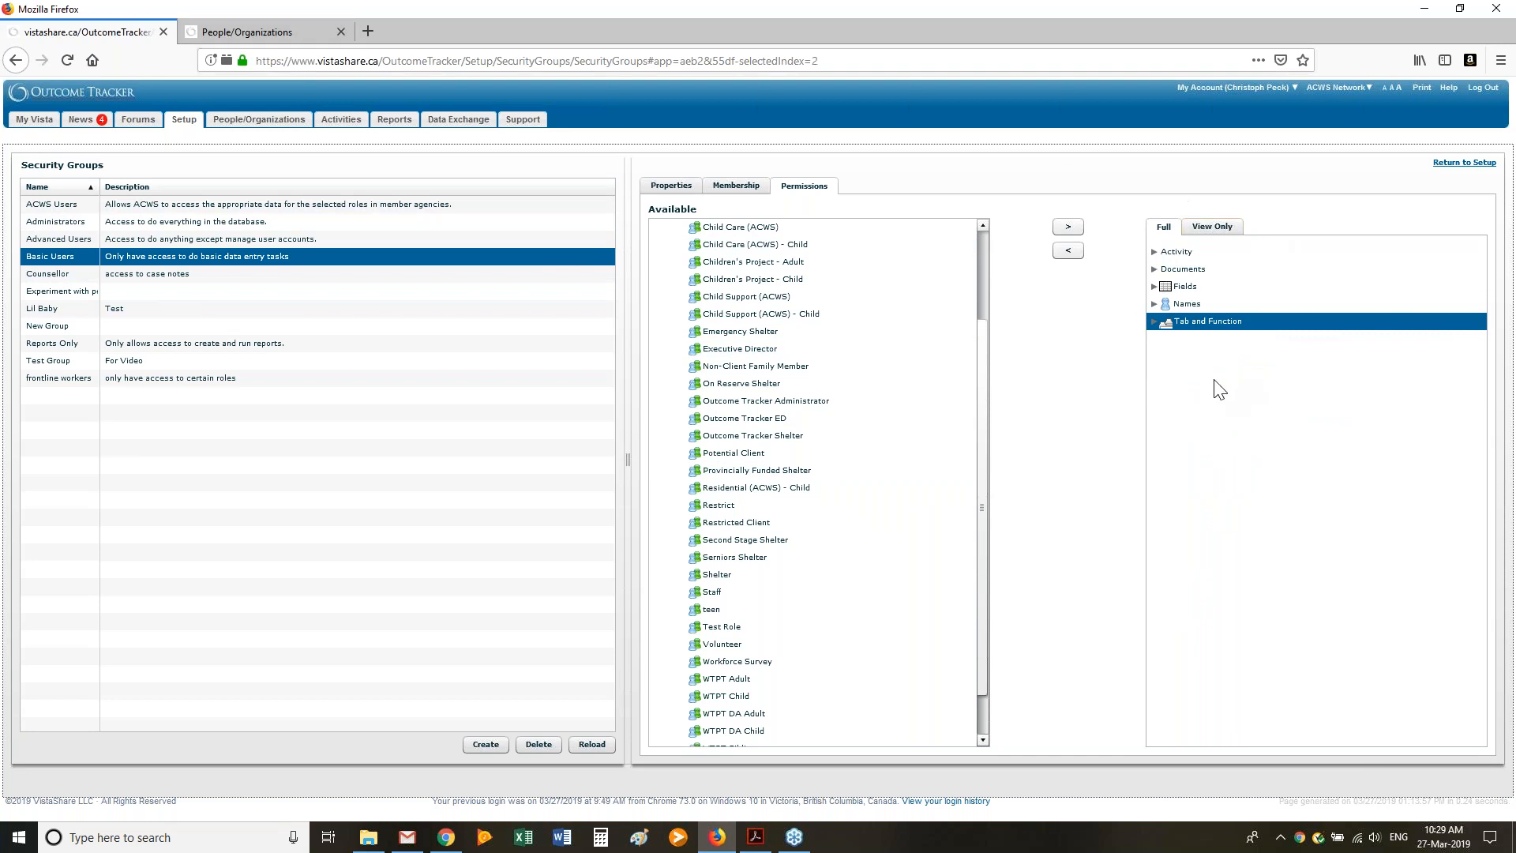
Open the People/Organizations list in the other browser tab and clear the name filter to list records of all roles
left_click(242, 39)
left_click(91, 40)
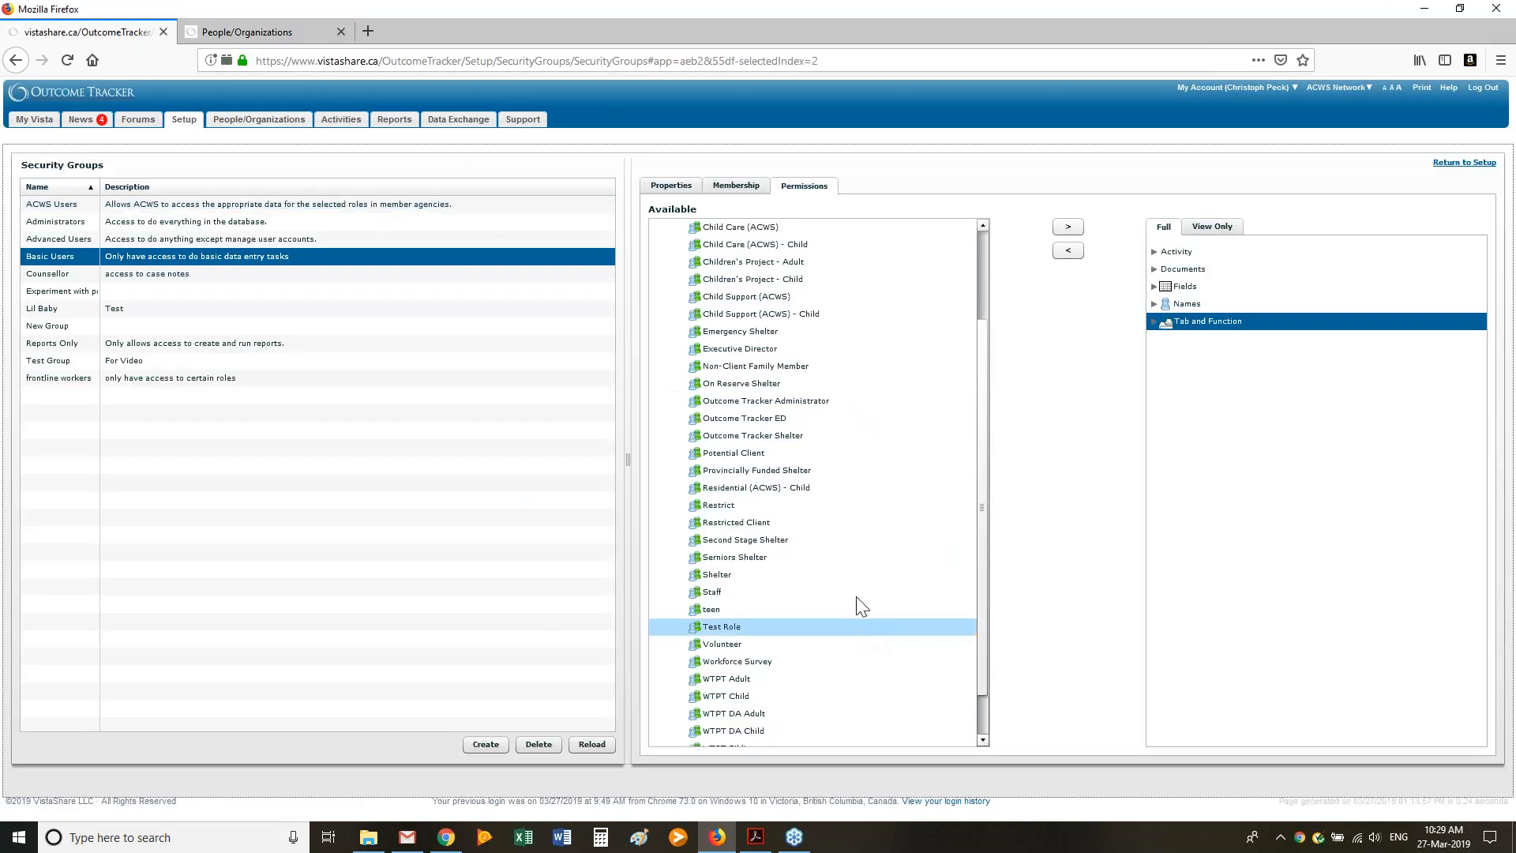
left_click(262, 30)
left_click(269, 123)
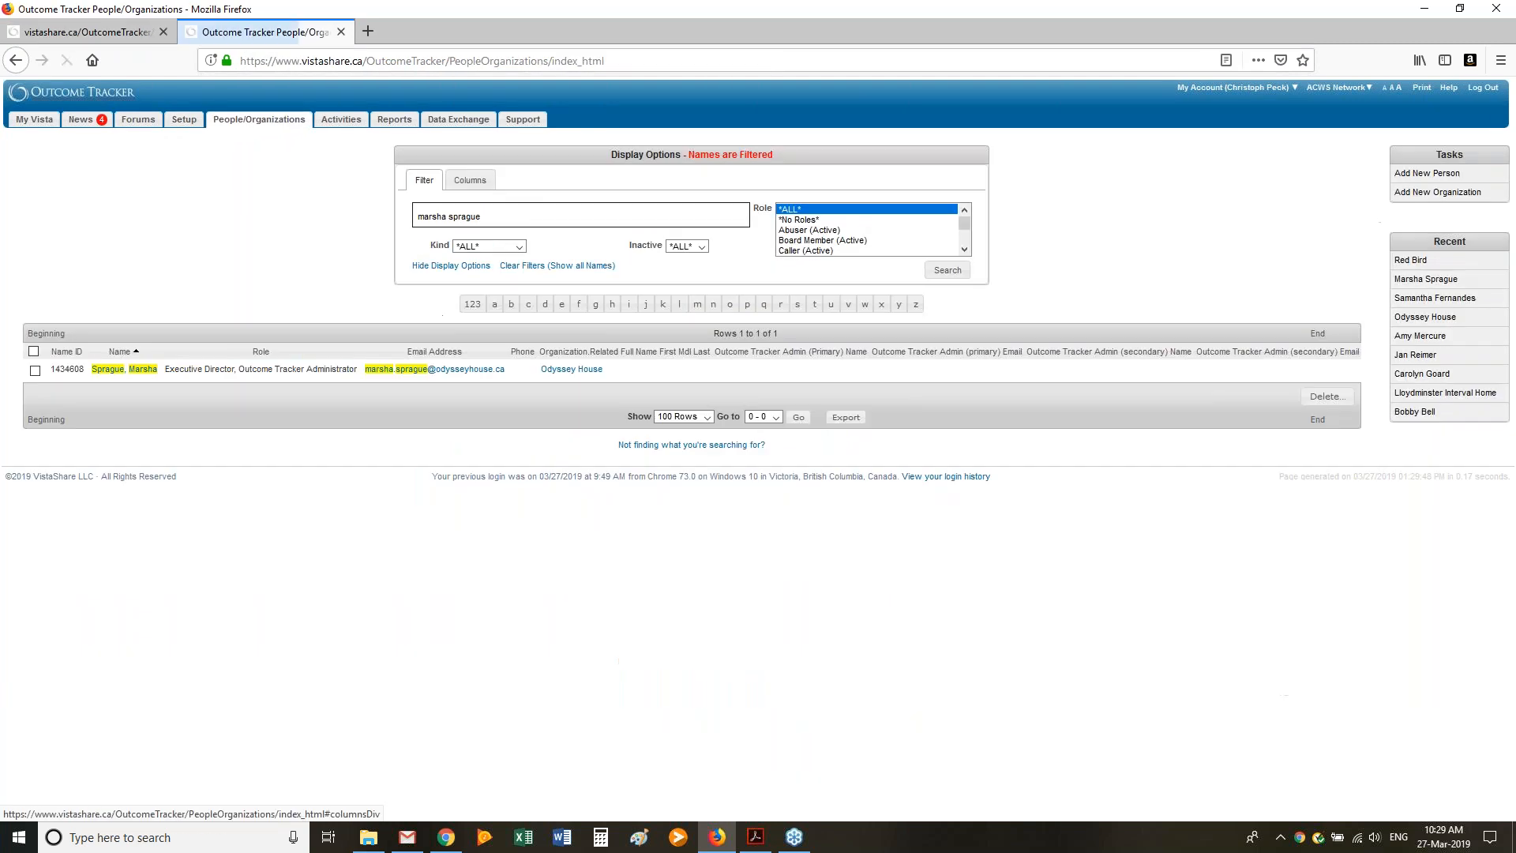
left_click(949, 272)
left_click_drag(484, 217, 405, 219)
key("BackSpace")
left_click(950, 270)
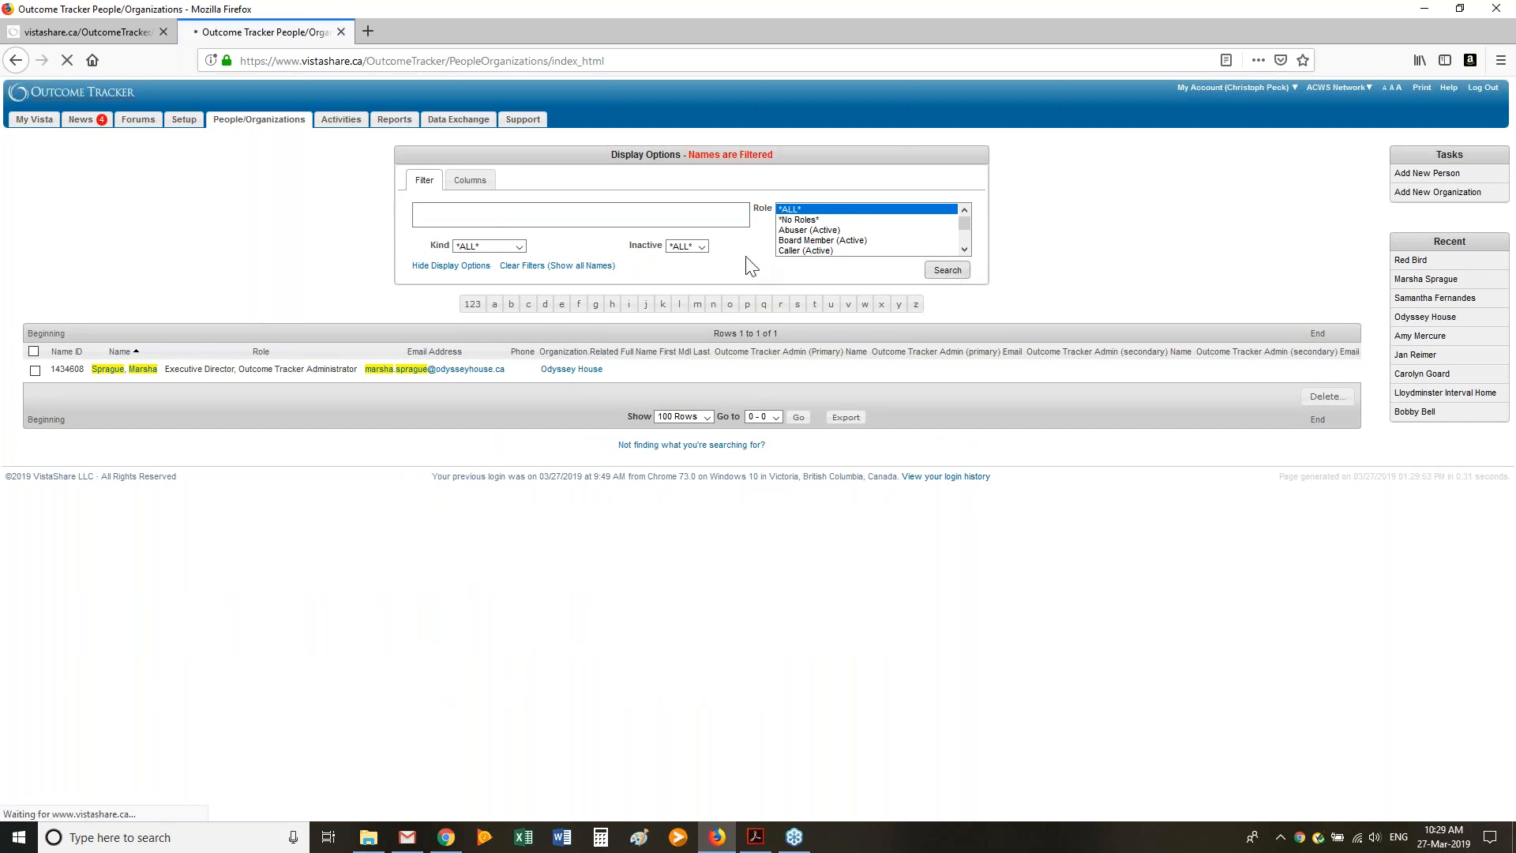
left_click(561, 215)
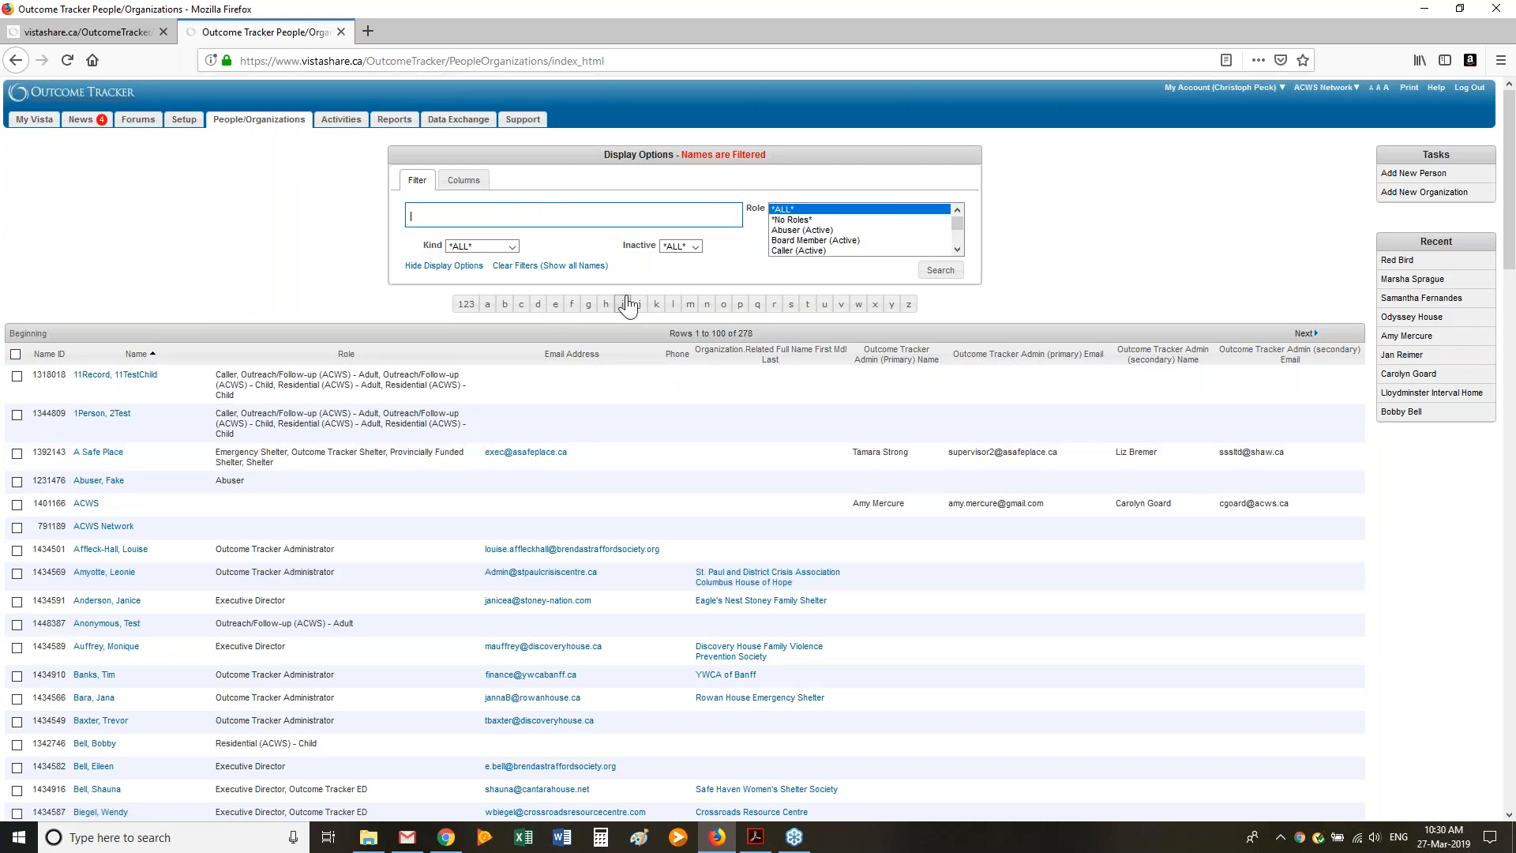
Return to the Basic Users permissions in Security Groups and collapse the available Roles and Names lists
left_click(131, 27)
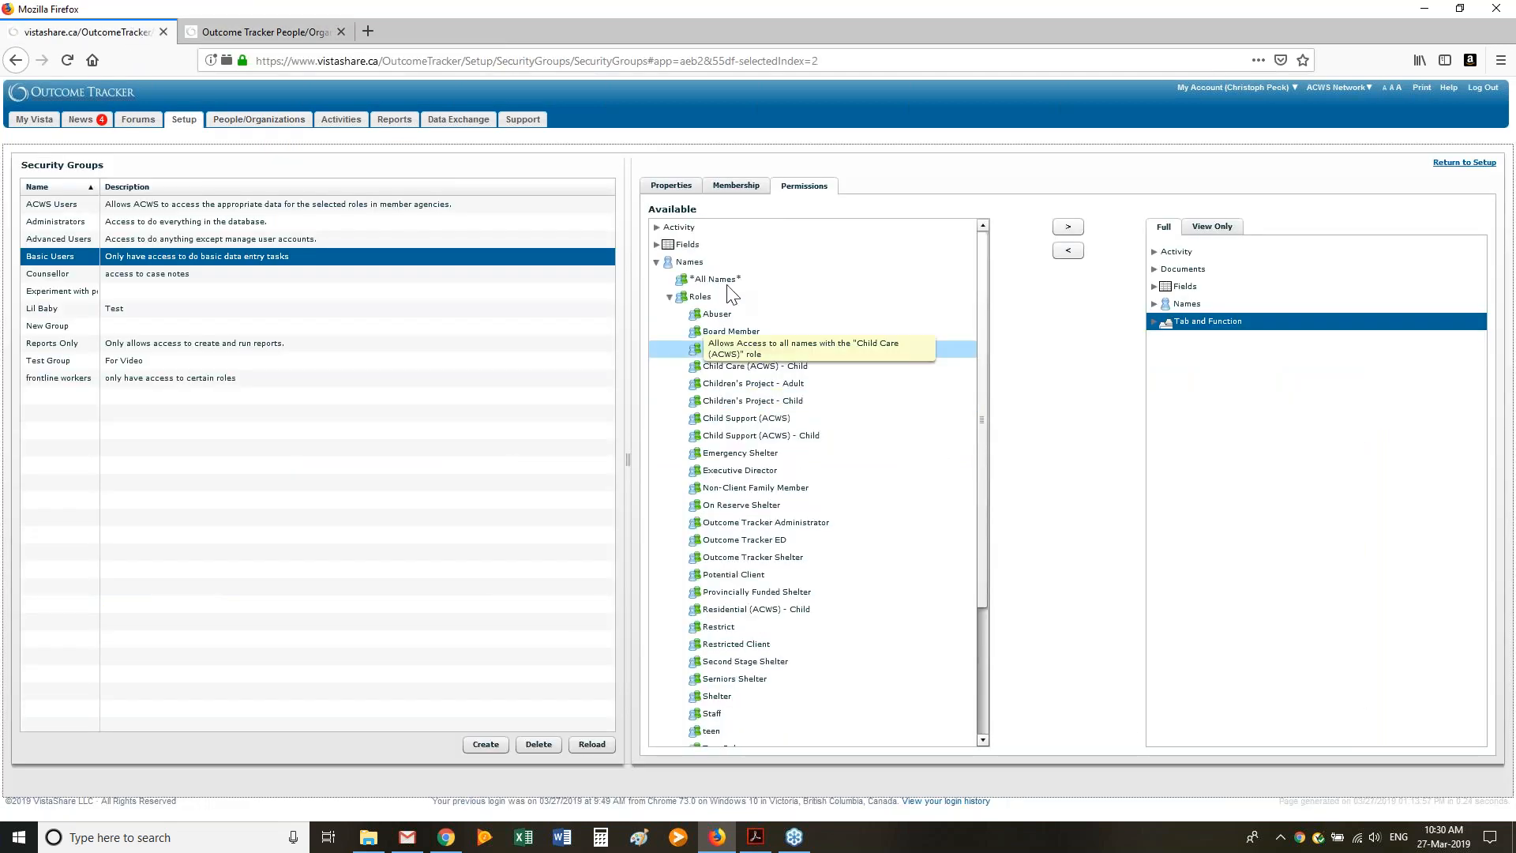
left_click(669, 297)
left_click(657, 264)
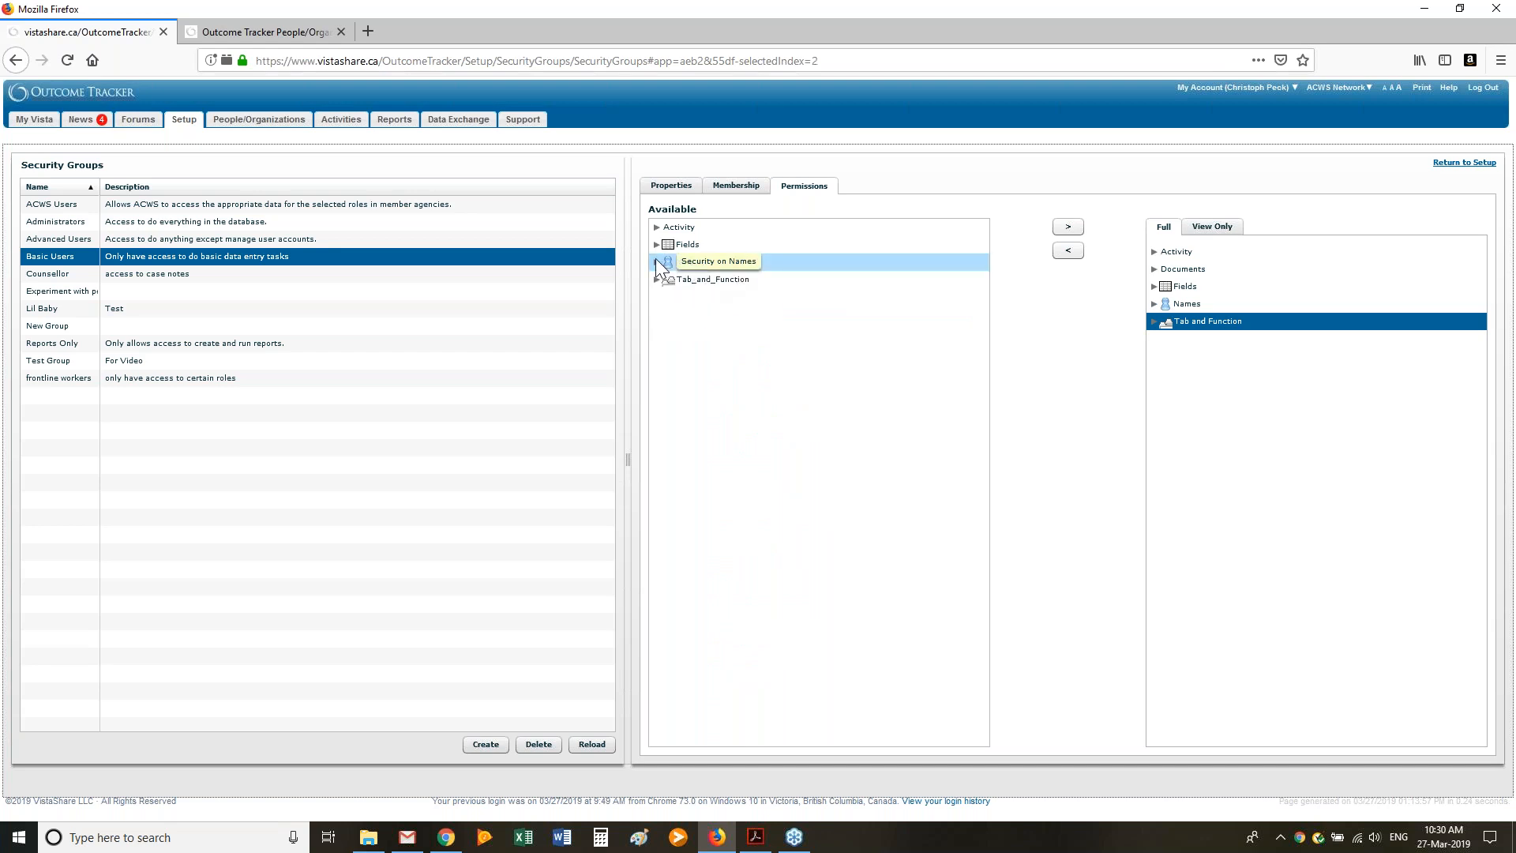
Expand the available Names and Tab_and_Function permissions for Basic Users and look through the People_Organizations tabs
left_click(655, 260)
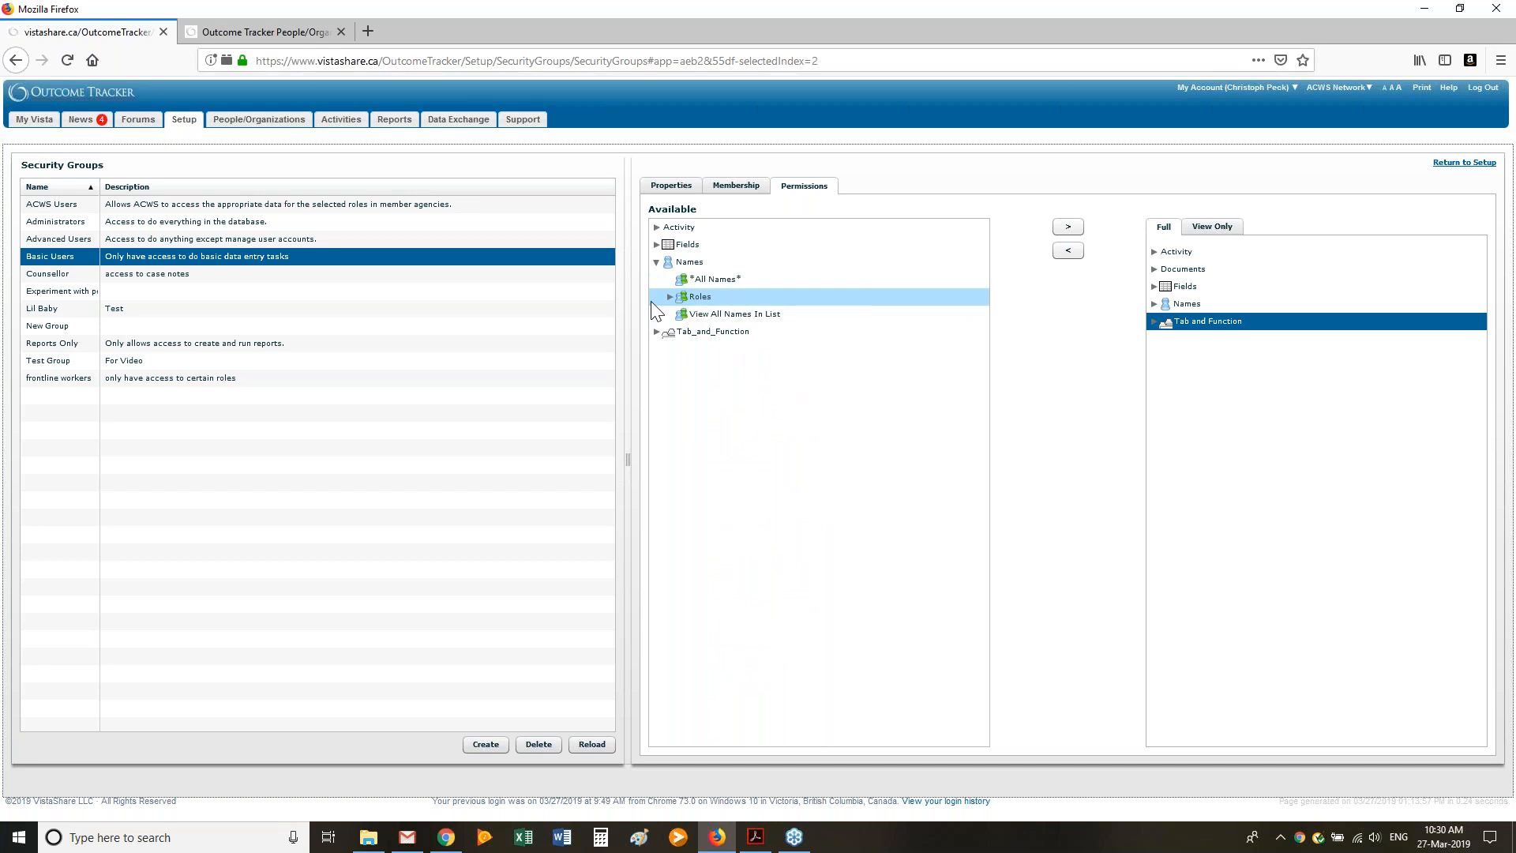
left_click(656, 331)
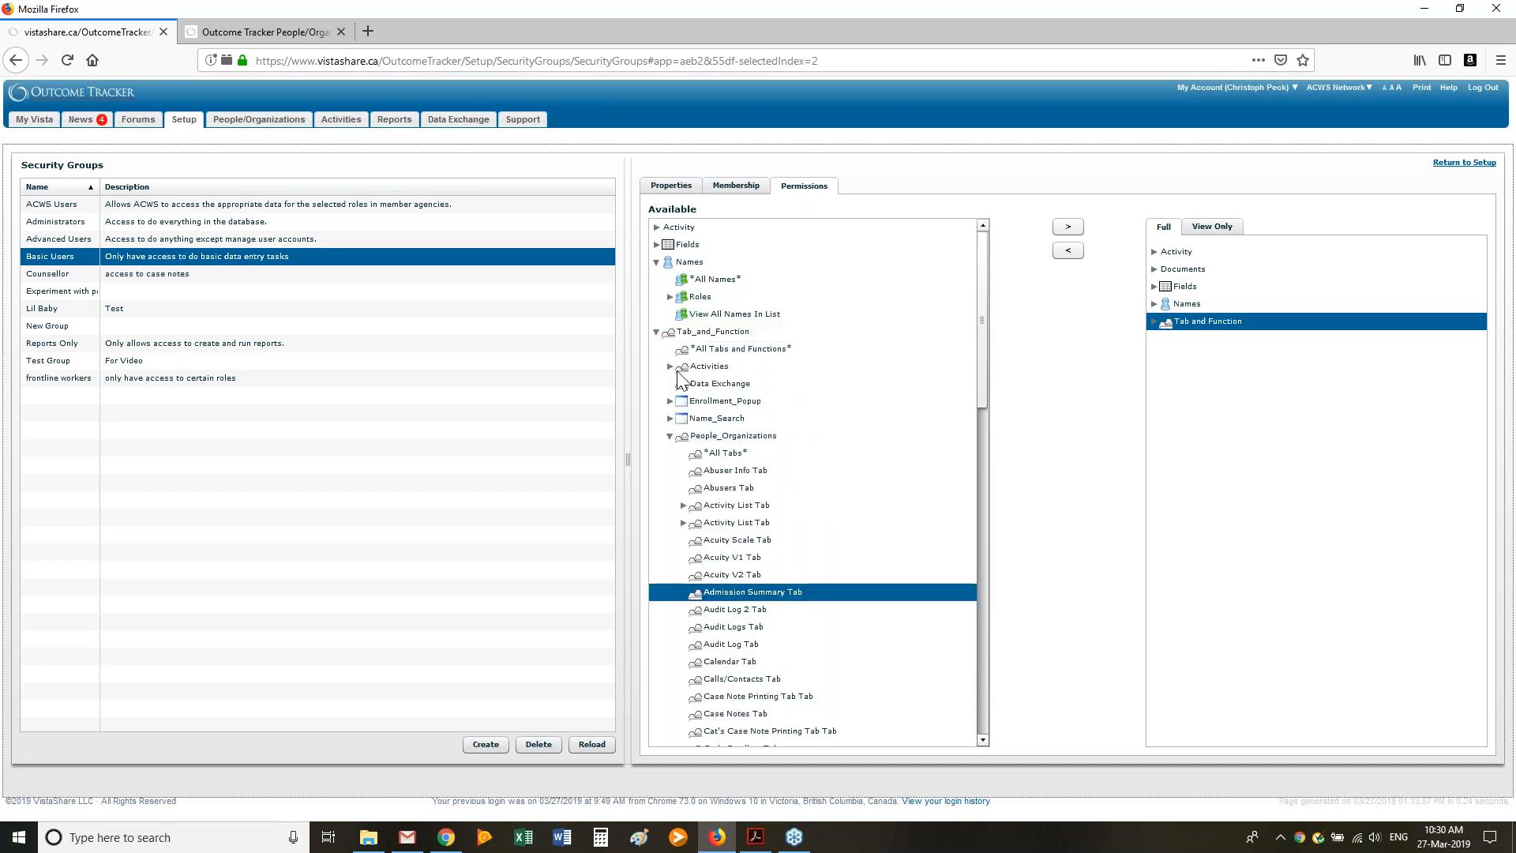
scroll(759, 476, "down", 2)
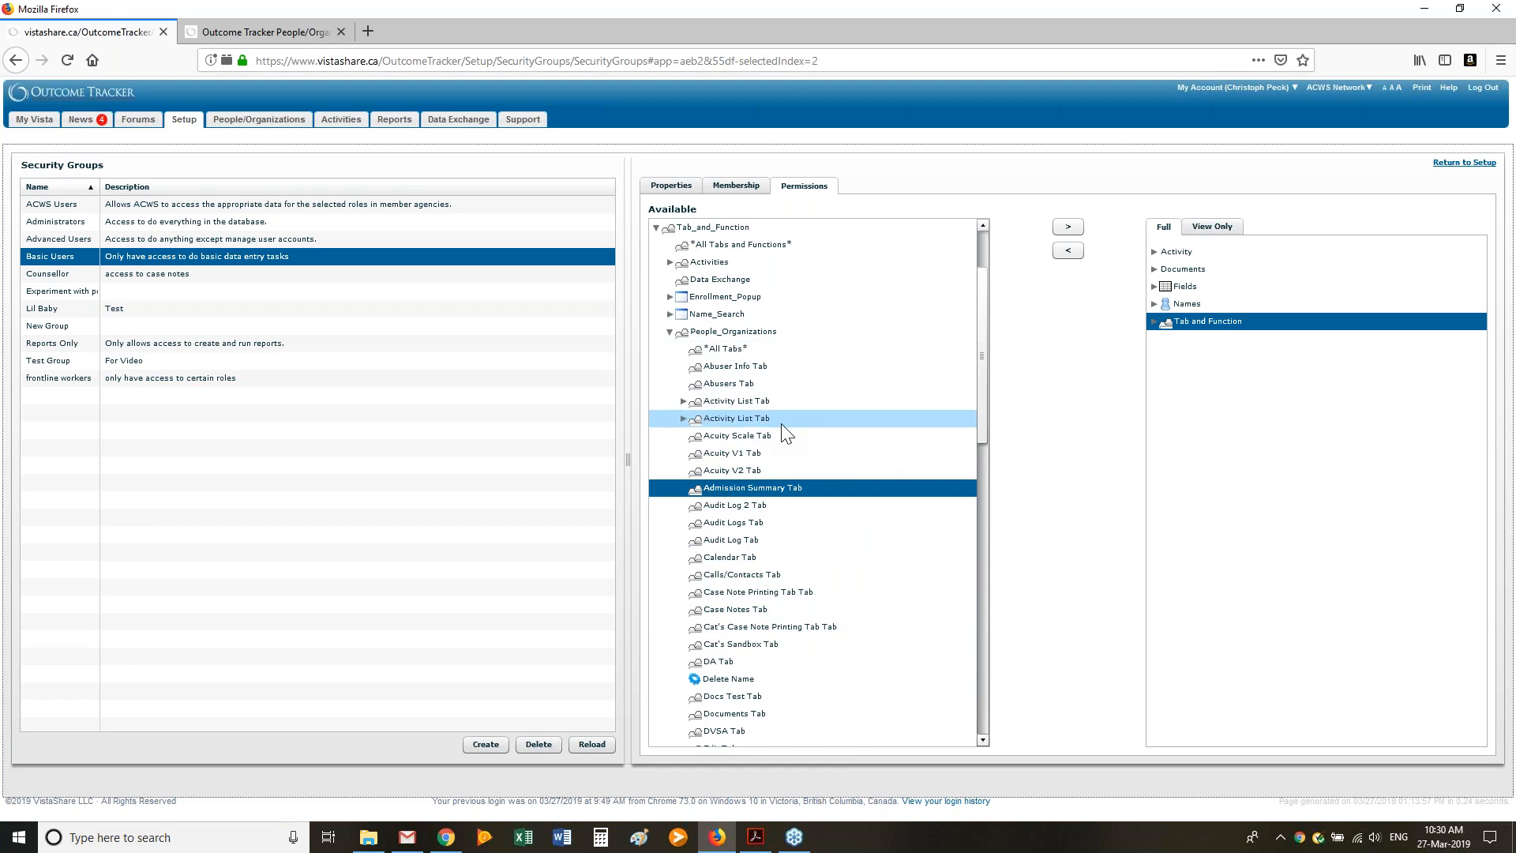
scroll(787, 434, "up", 2)
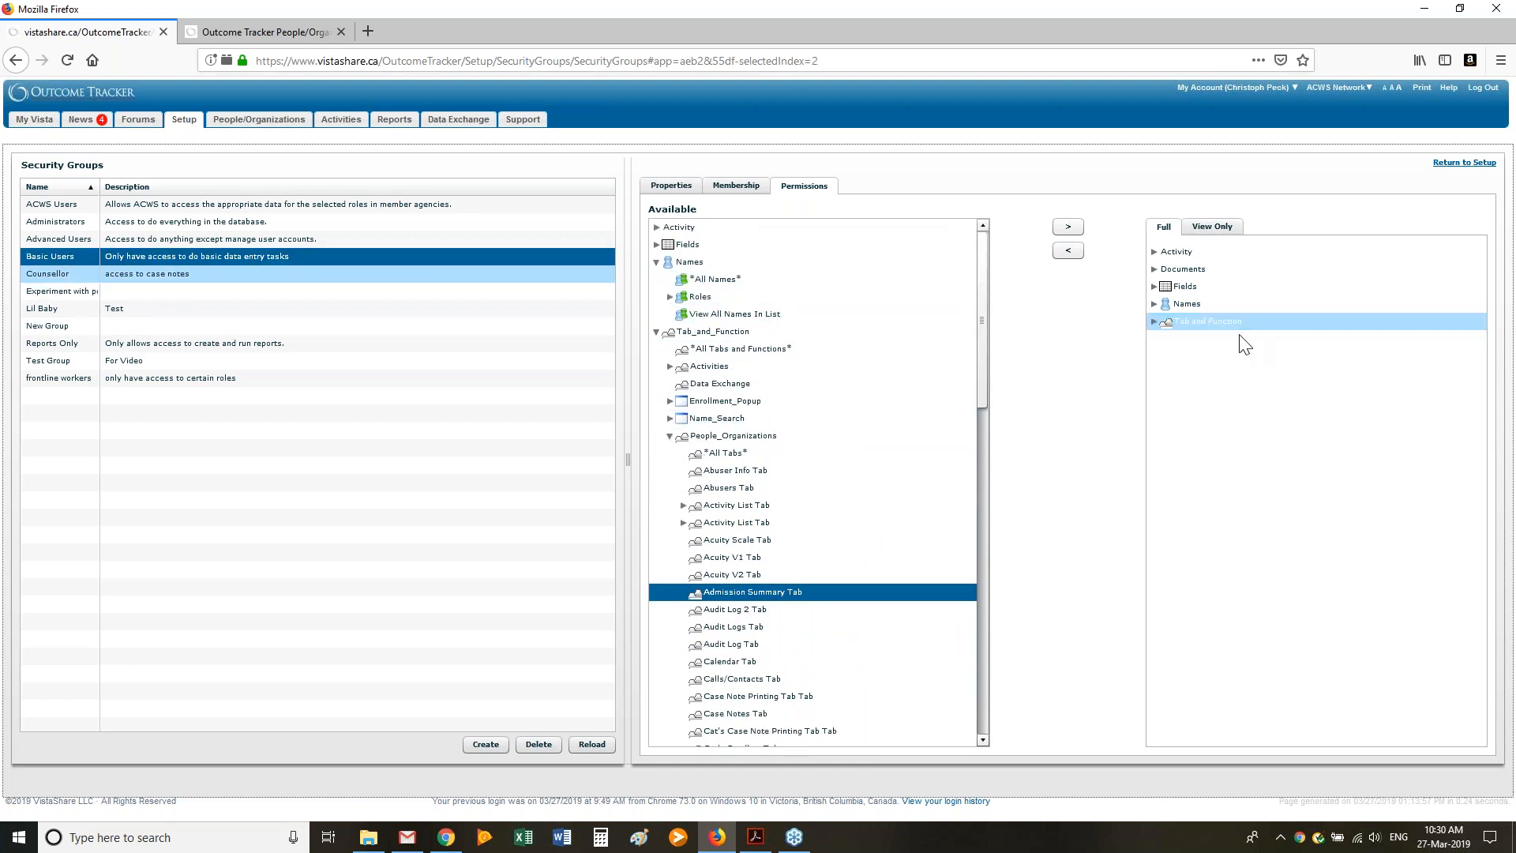
scroll(813, 506, "down", 2)
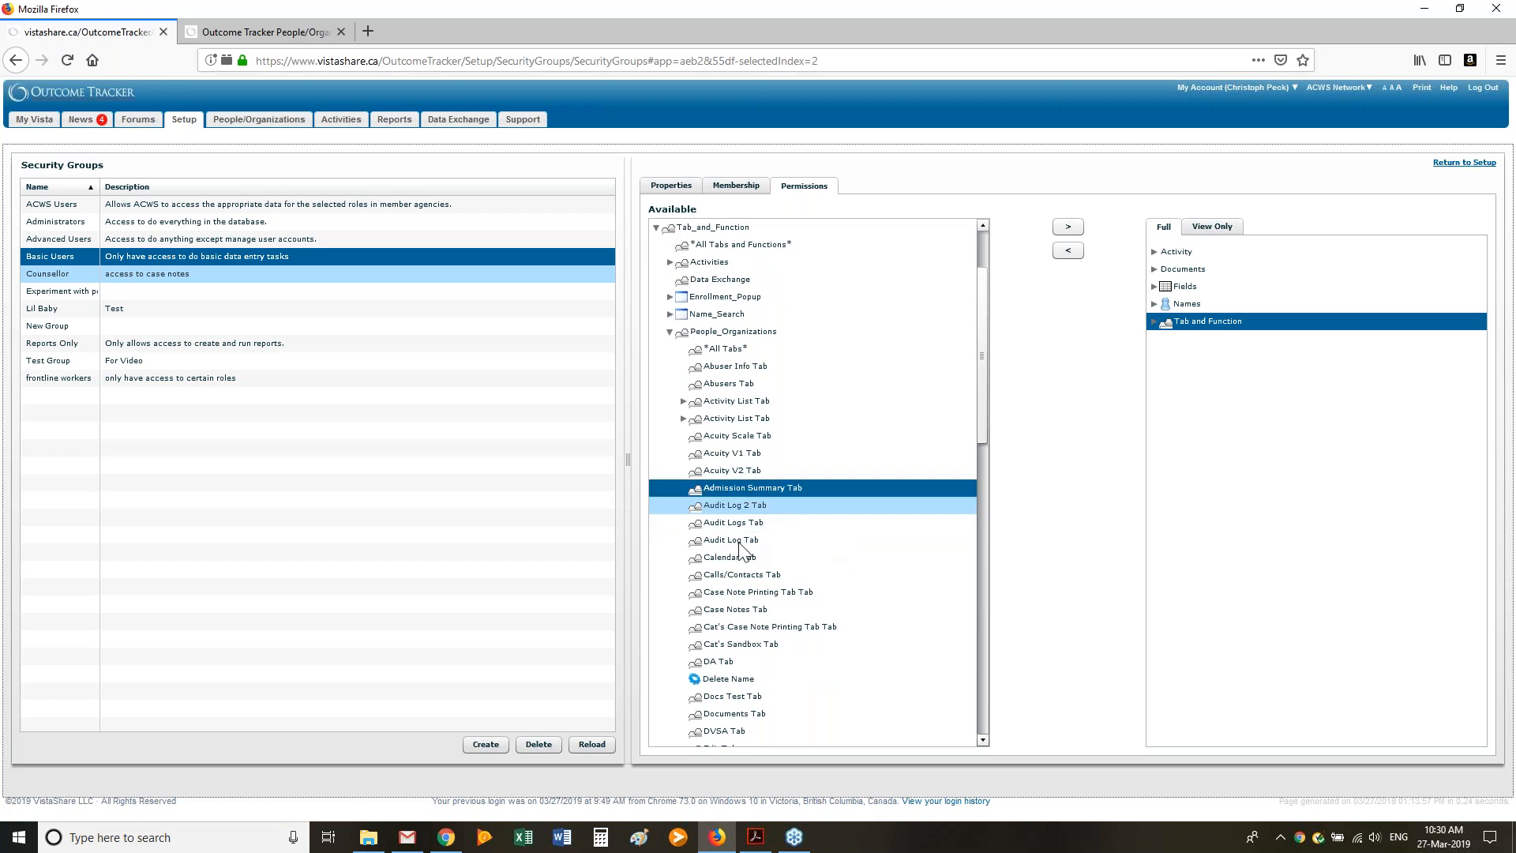
scroll(746, 514, "down", 4)
scroll(759, 489, "down", 5)
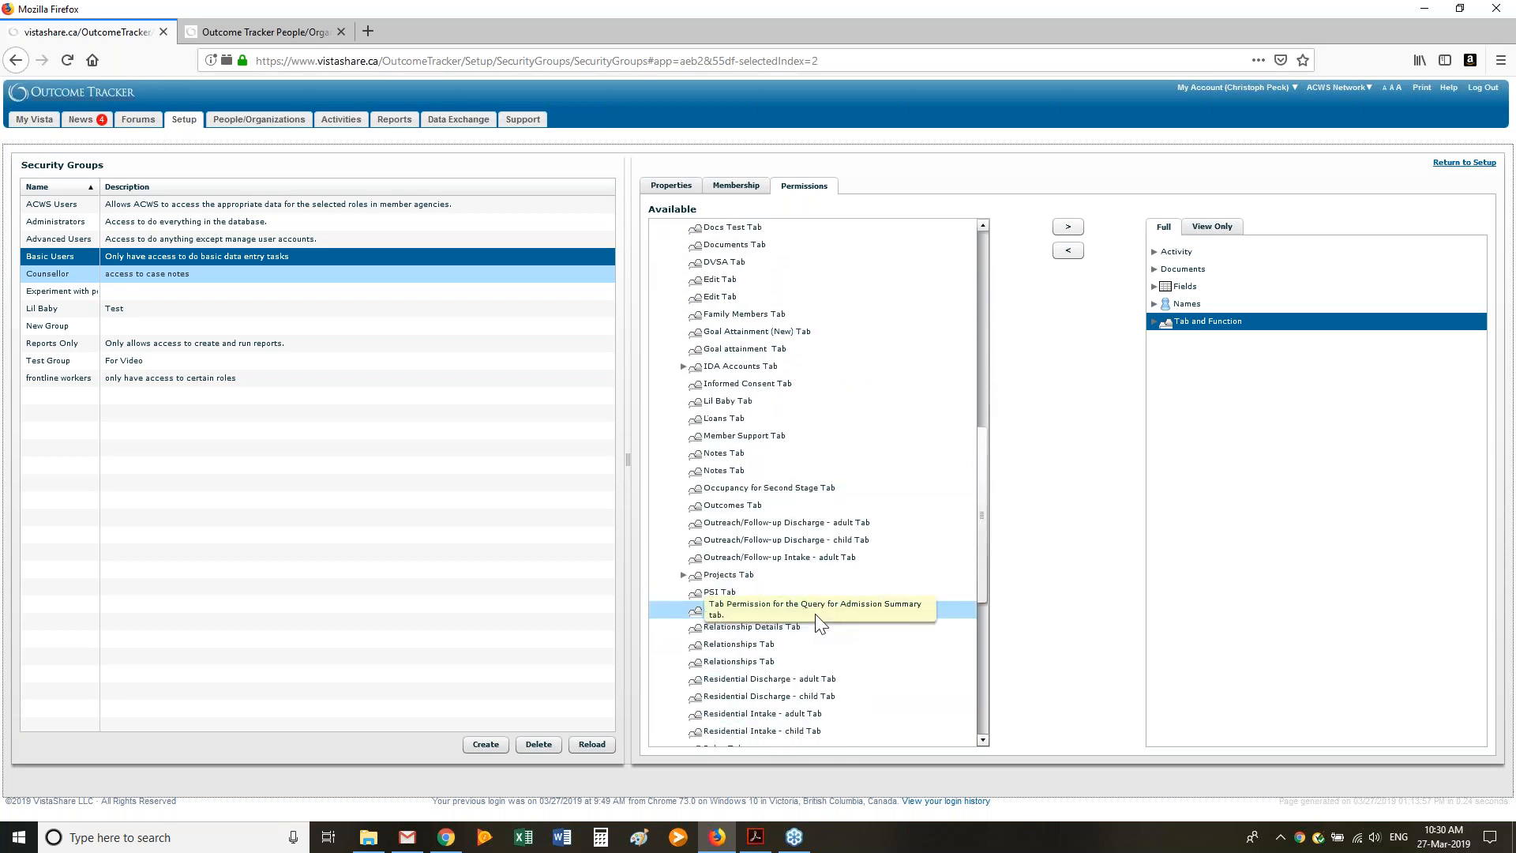
scroll(797, 510, "up", 15)
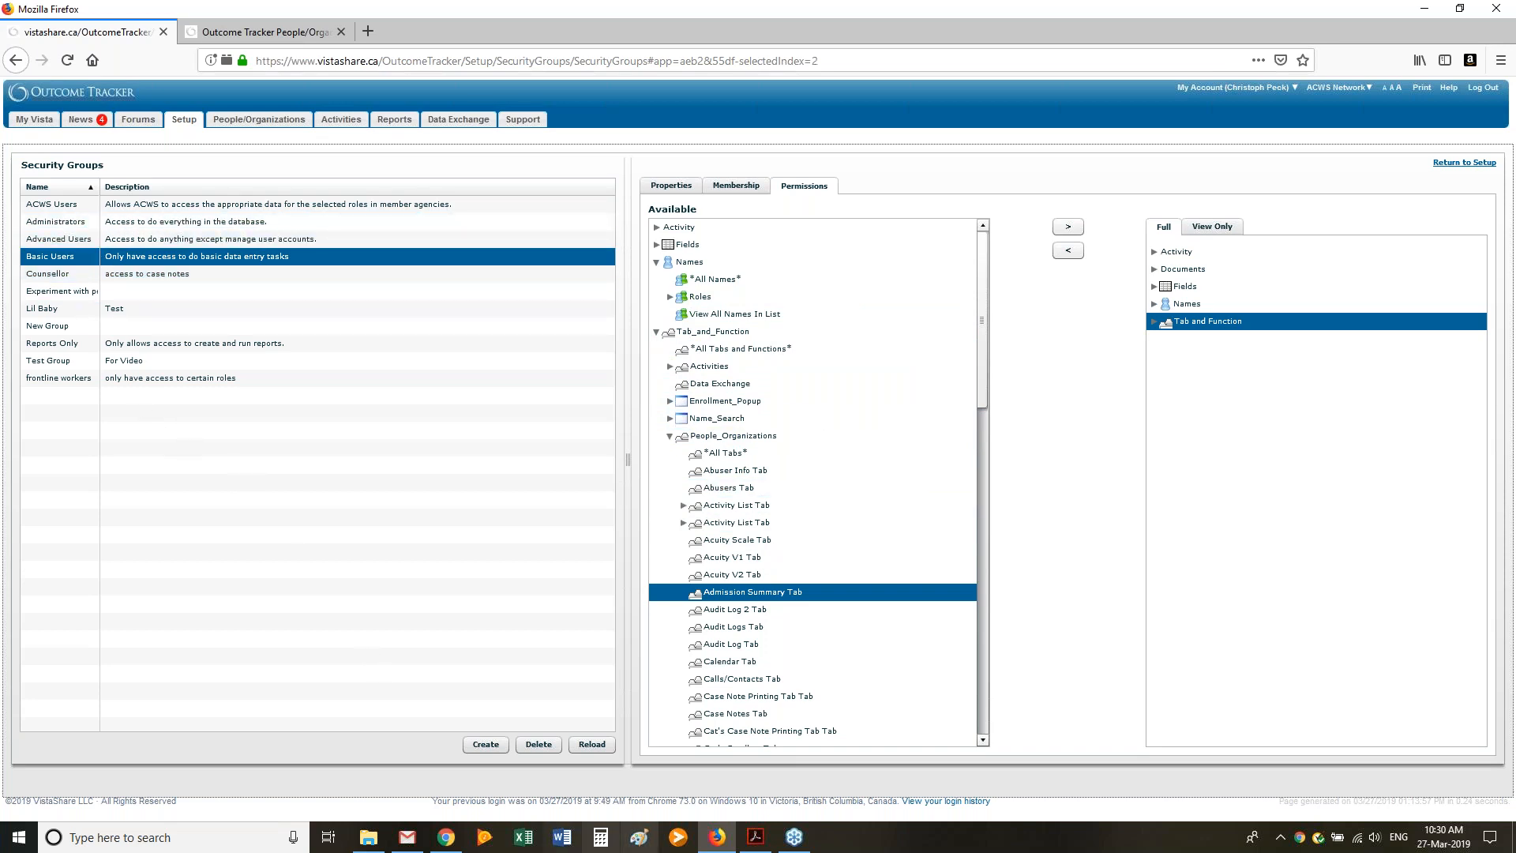
Switch to the permissions guide PDF in Acrobat and go back to its Default Security Groups and Common Security Group Needs sections
mouse_move(753, 844)
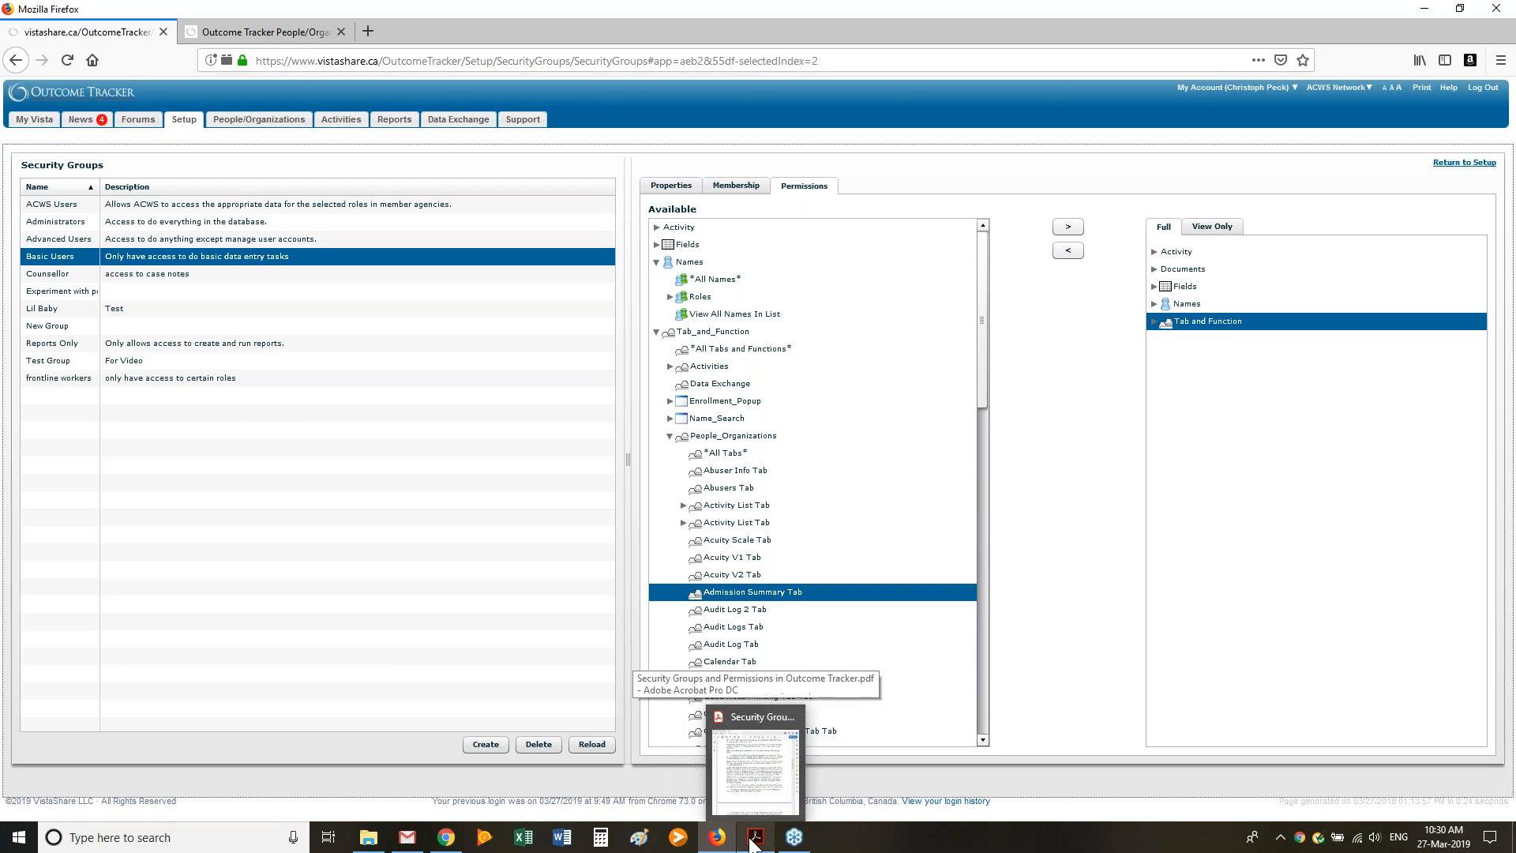
left_click(752, 842)
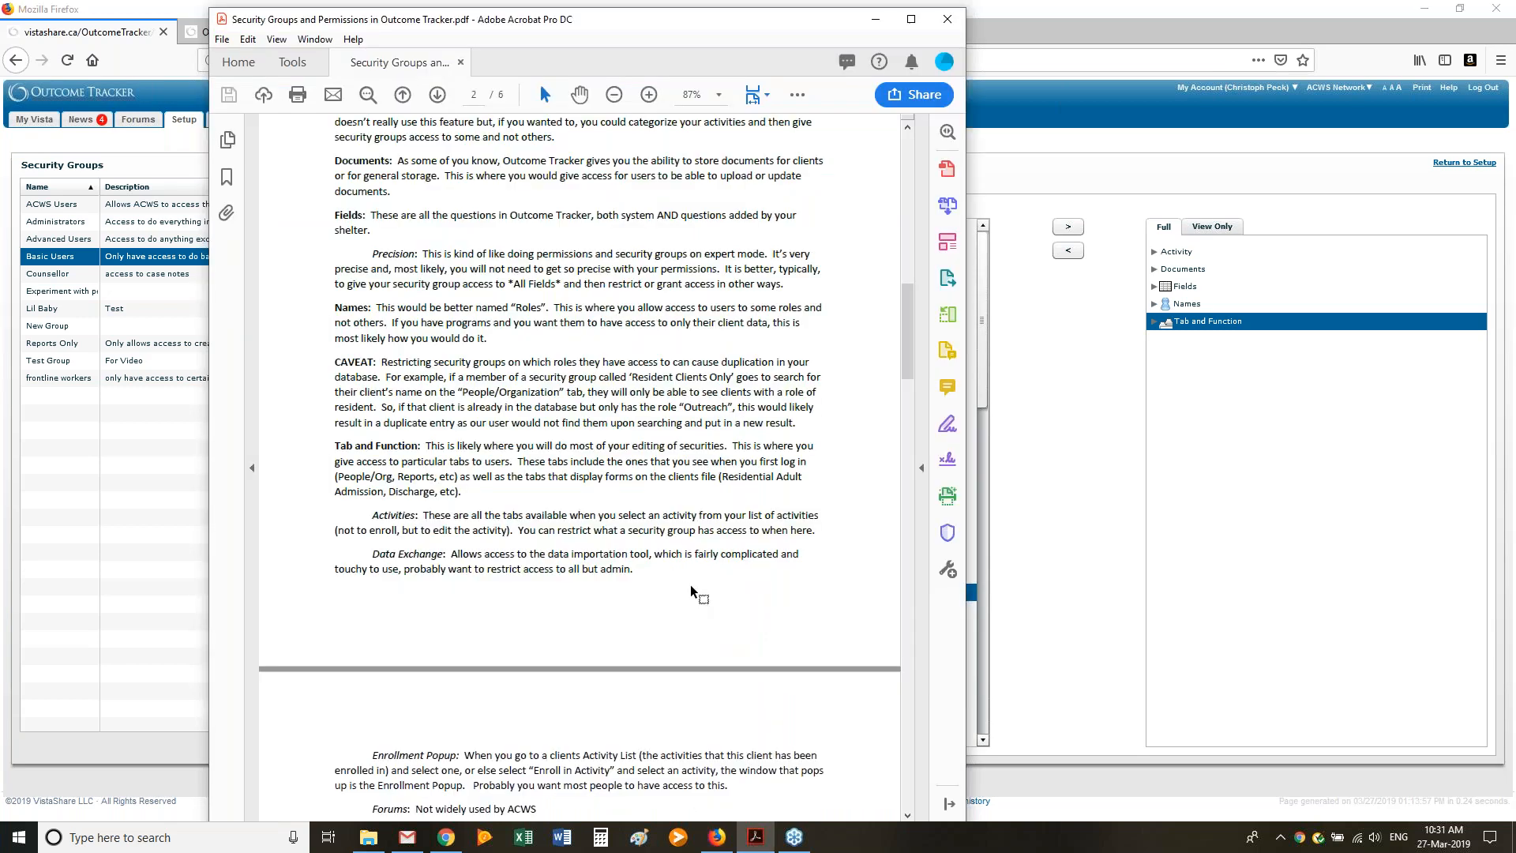
scroll(690, 585, "up", 5)
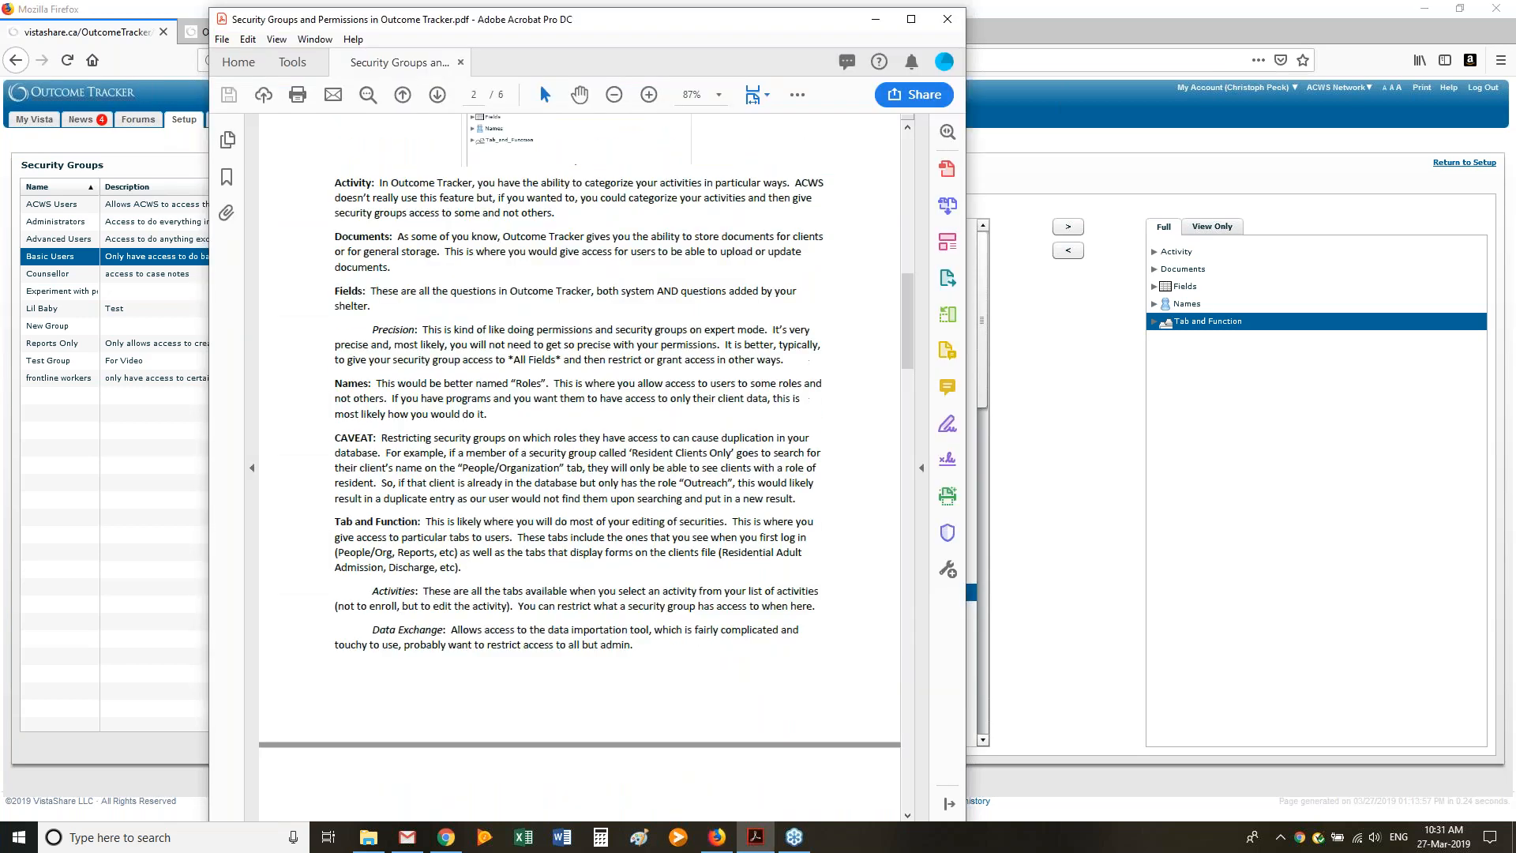
scroll(691, 585, "up", 5)
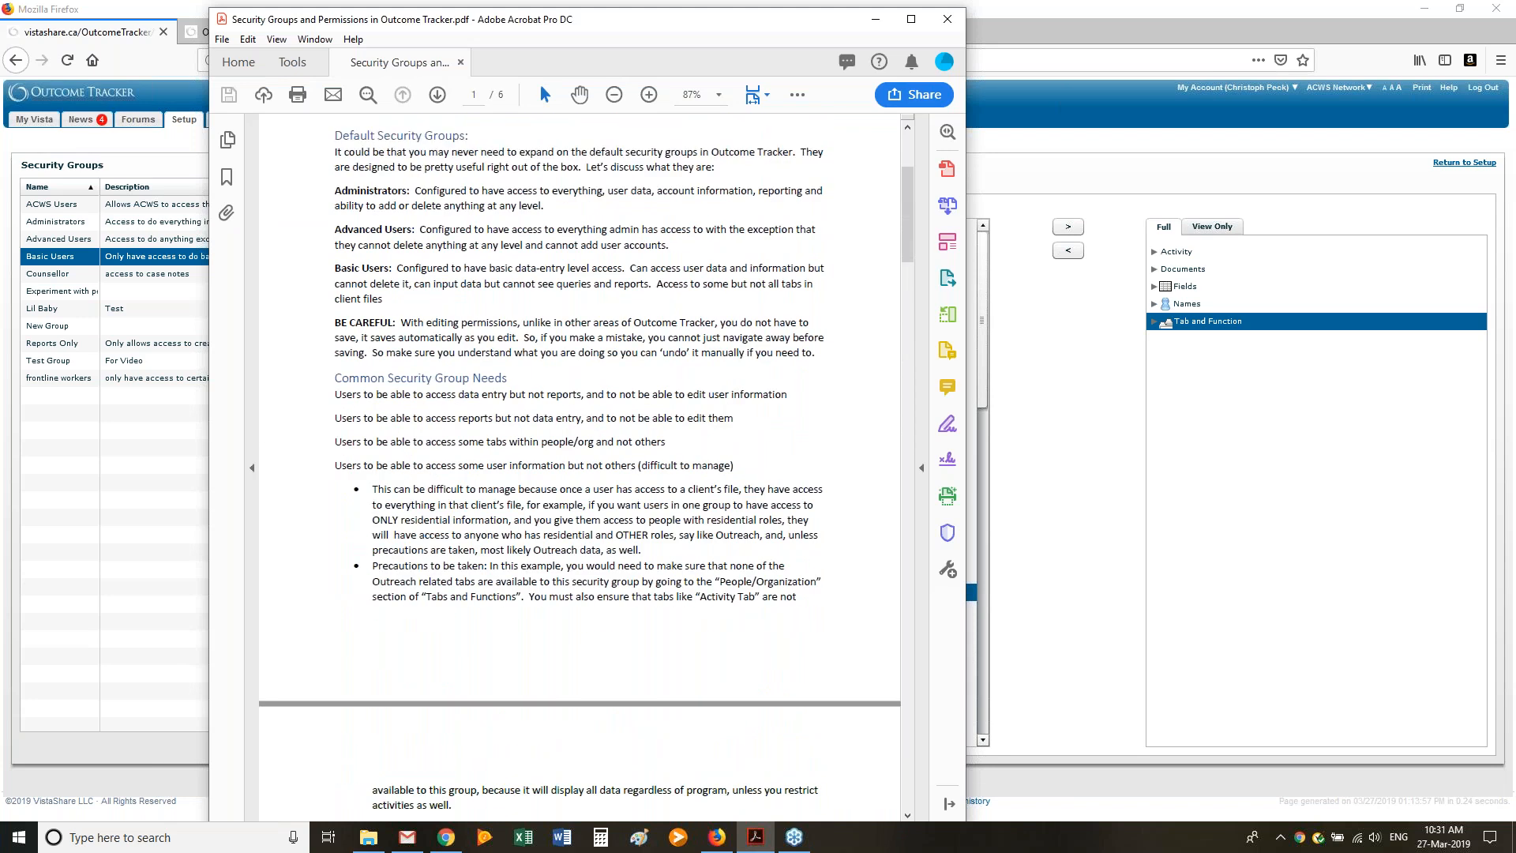
scroll(586, 466, "up", 3)
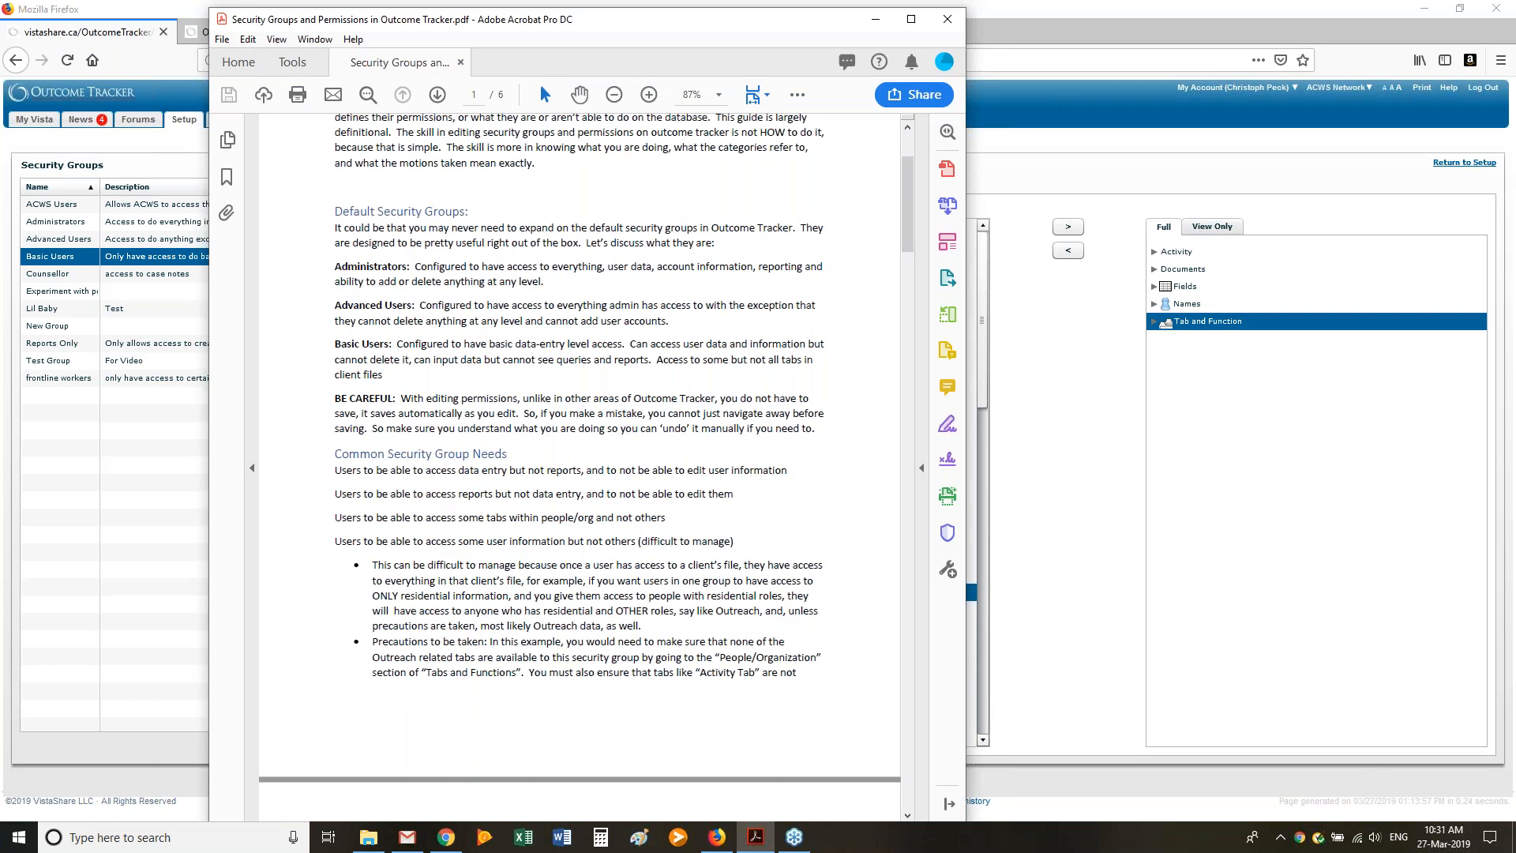
scroll(586, 466, "down", 2)
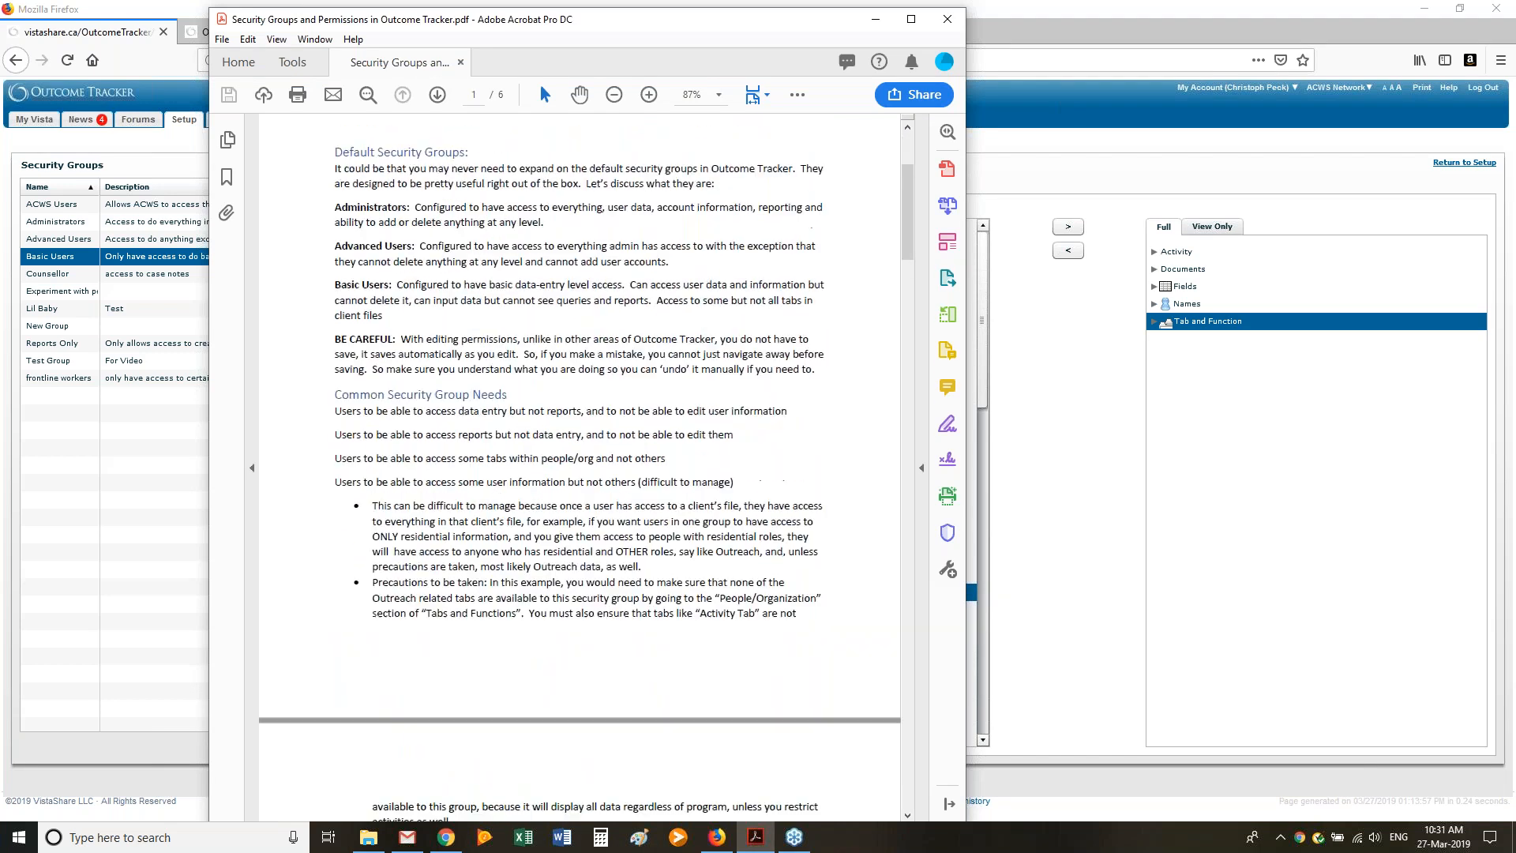
Skim the guide from the different types of permissions to How to add or remove permissions, and return to Outcome Tracker
scroll(586, 468, "down", 7)
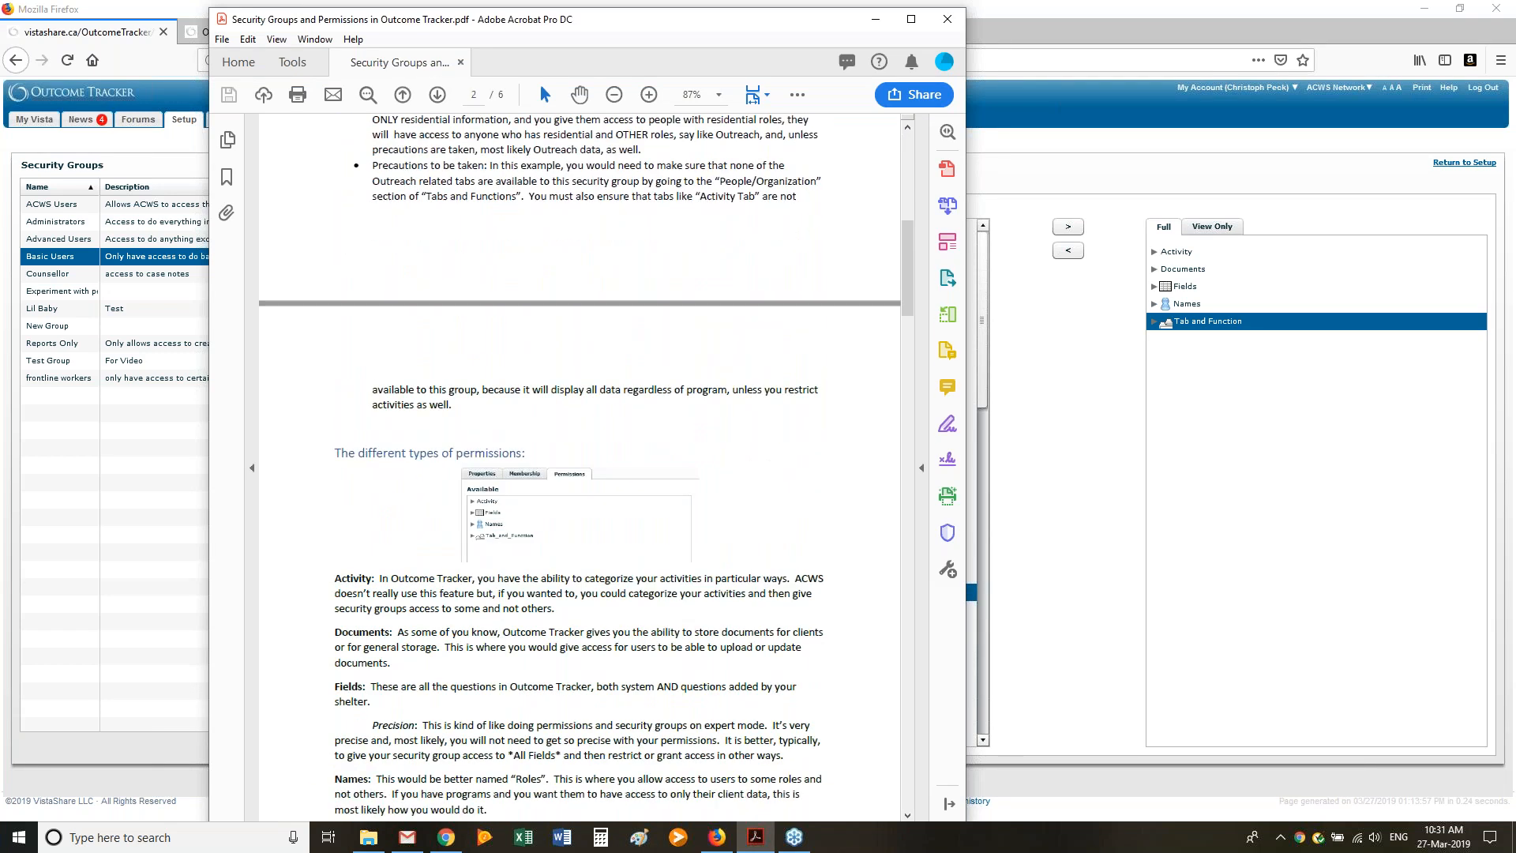
scroll(586, 466, "down", 2)
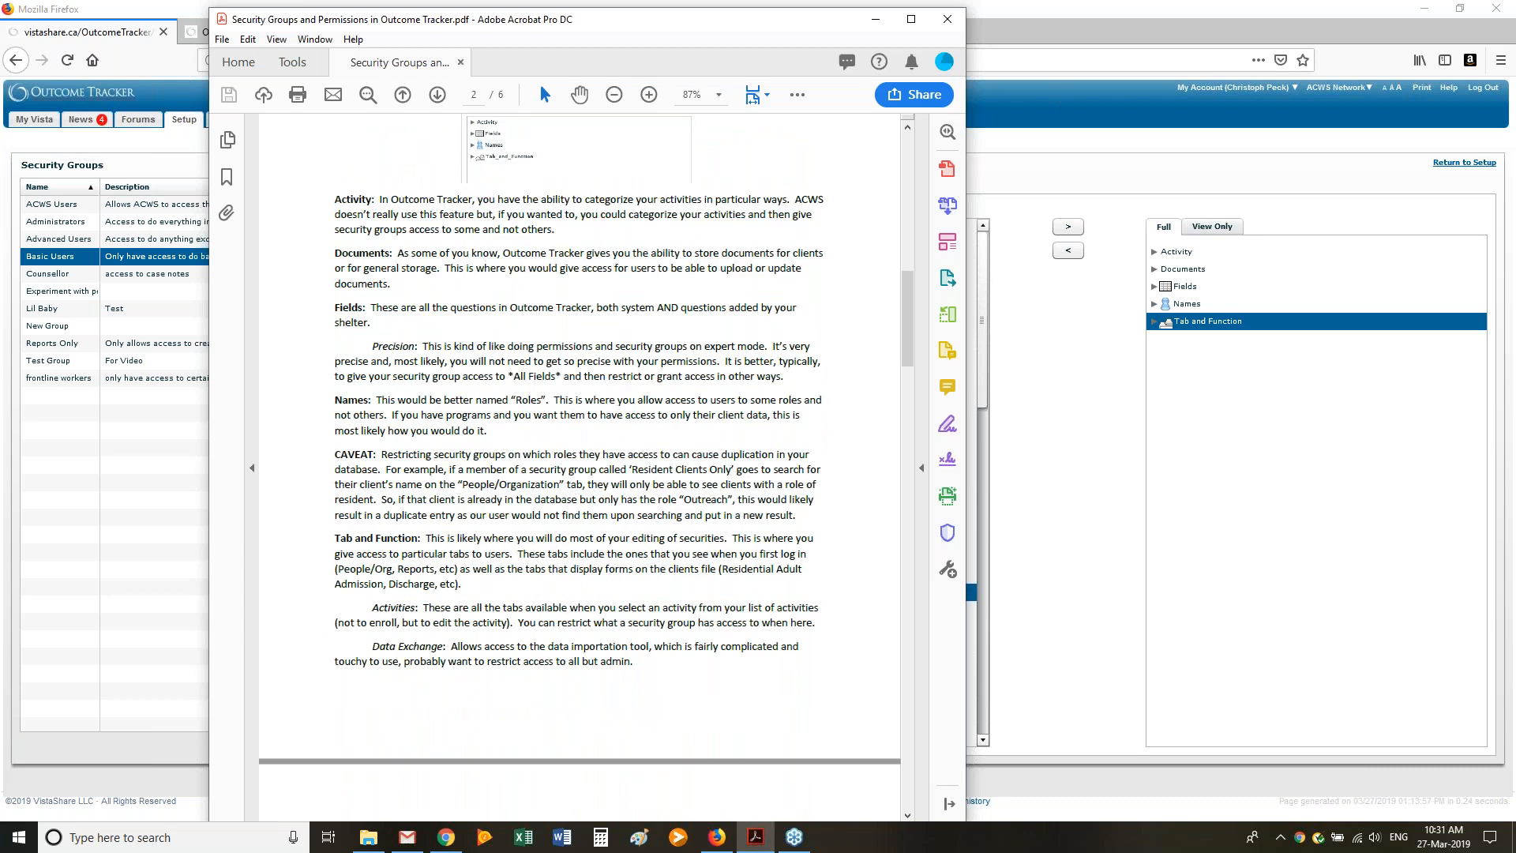
scroll(586, 466, "down", 1)
scroll(586, 466, "down", 4)
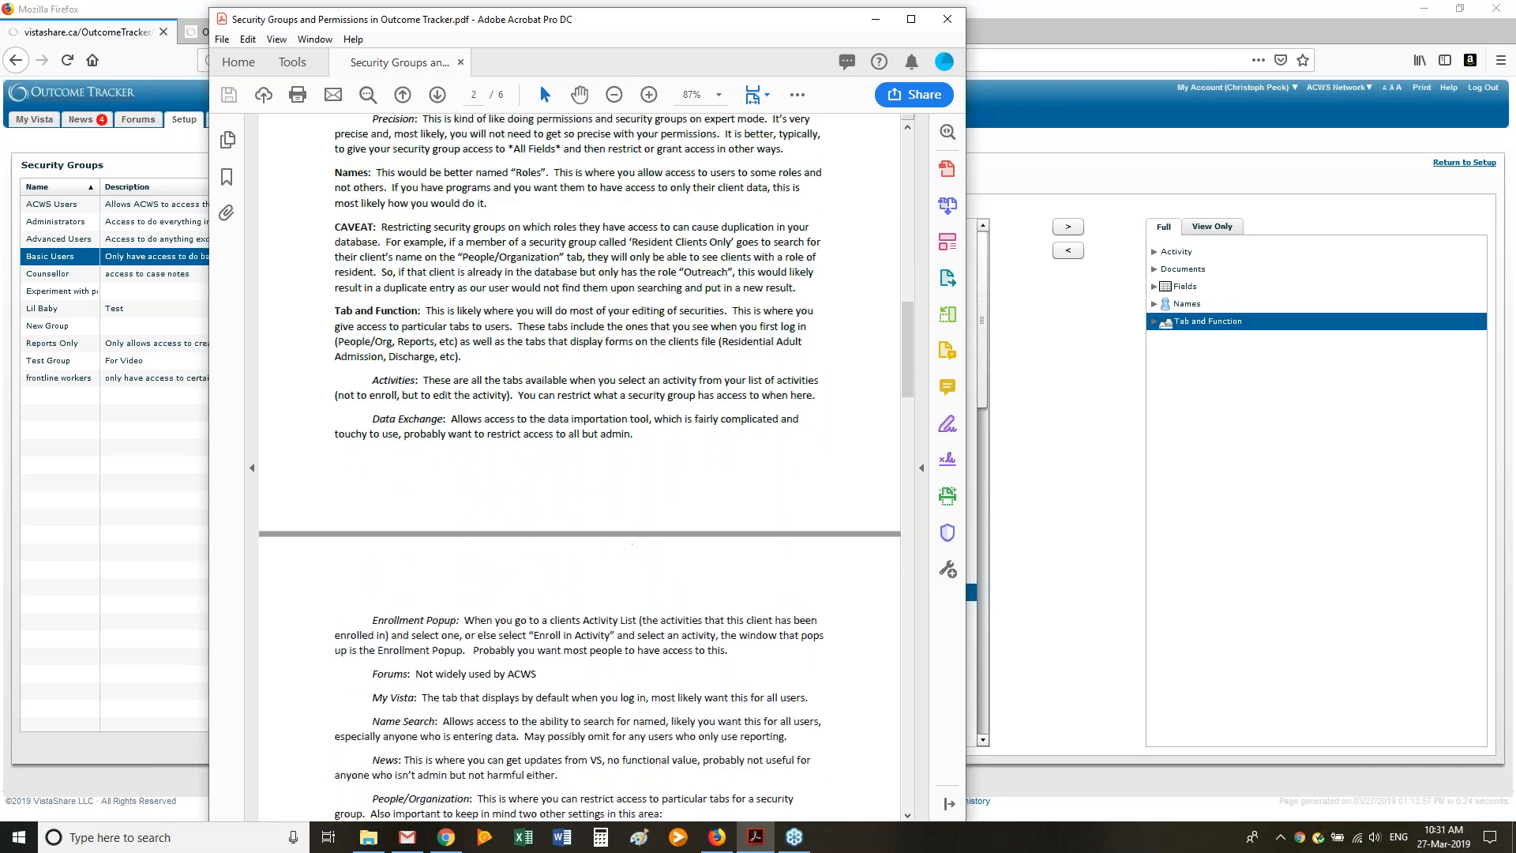
scroll(586, 465, "down", 3)
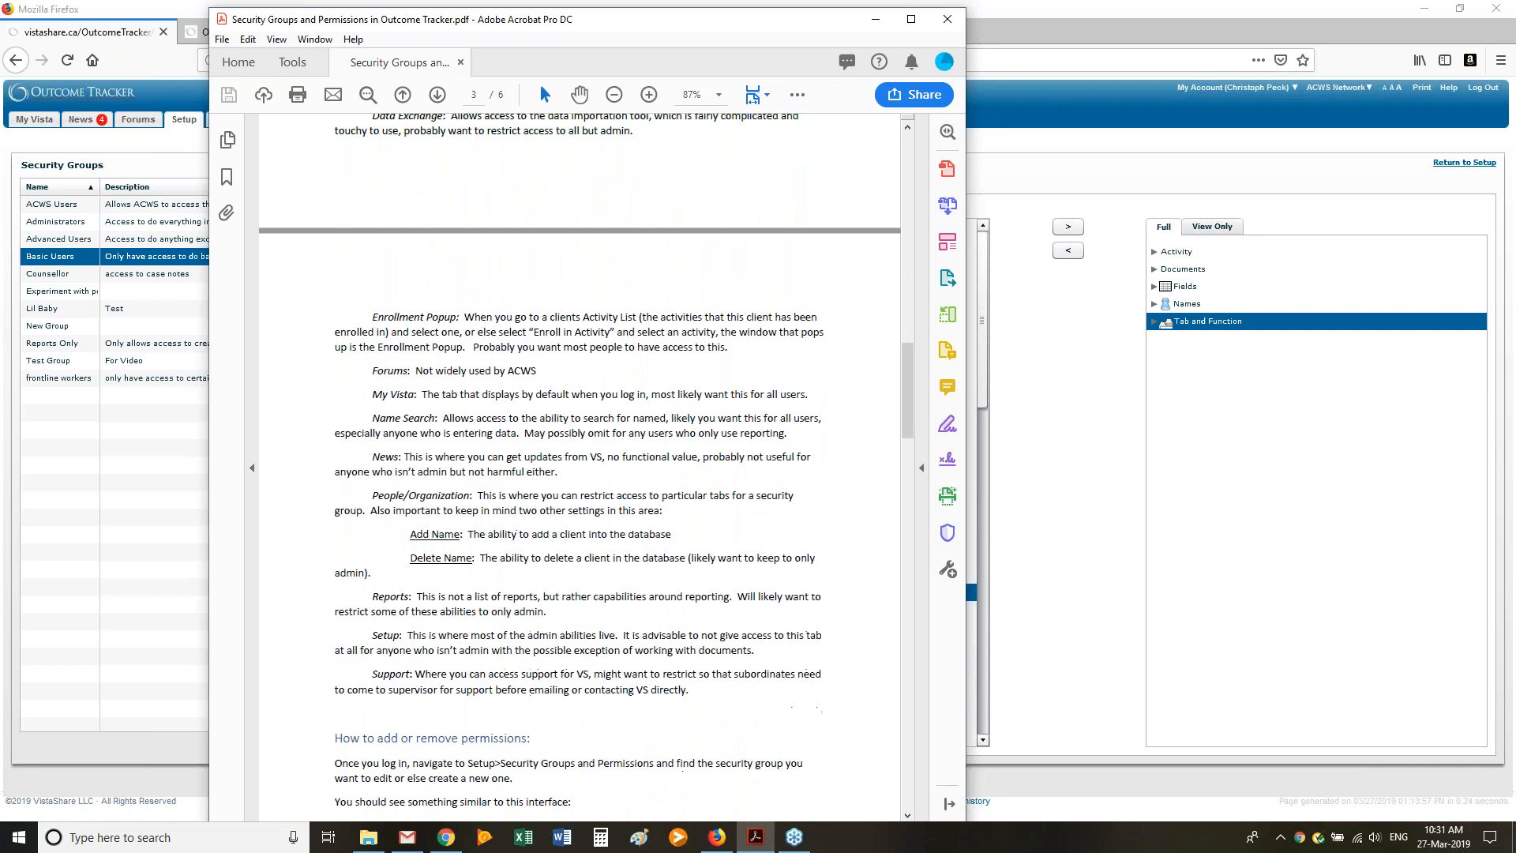
scroll(586, 466, "down", 1)
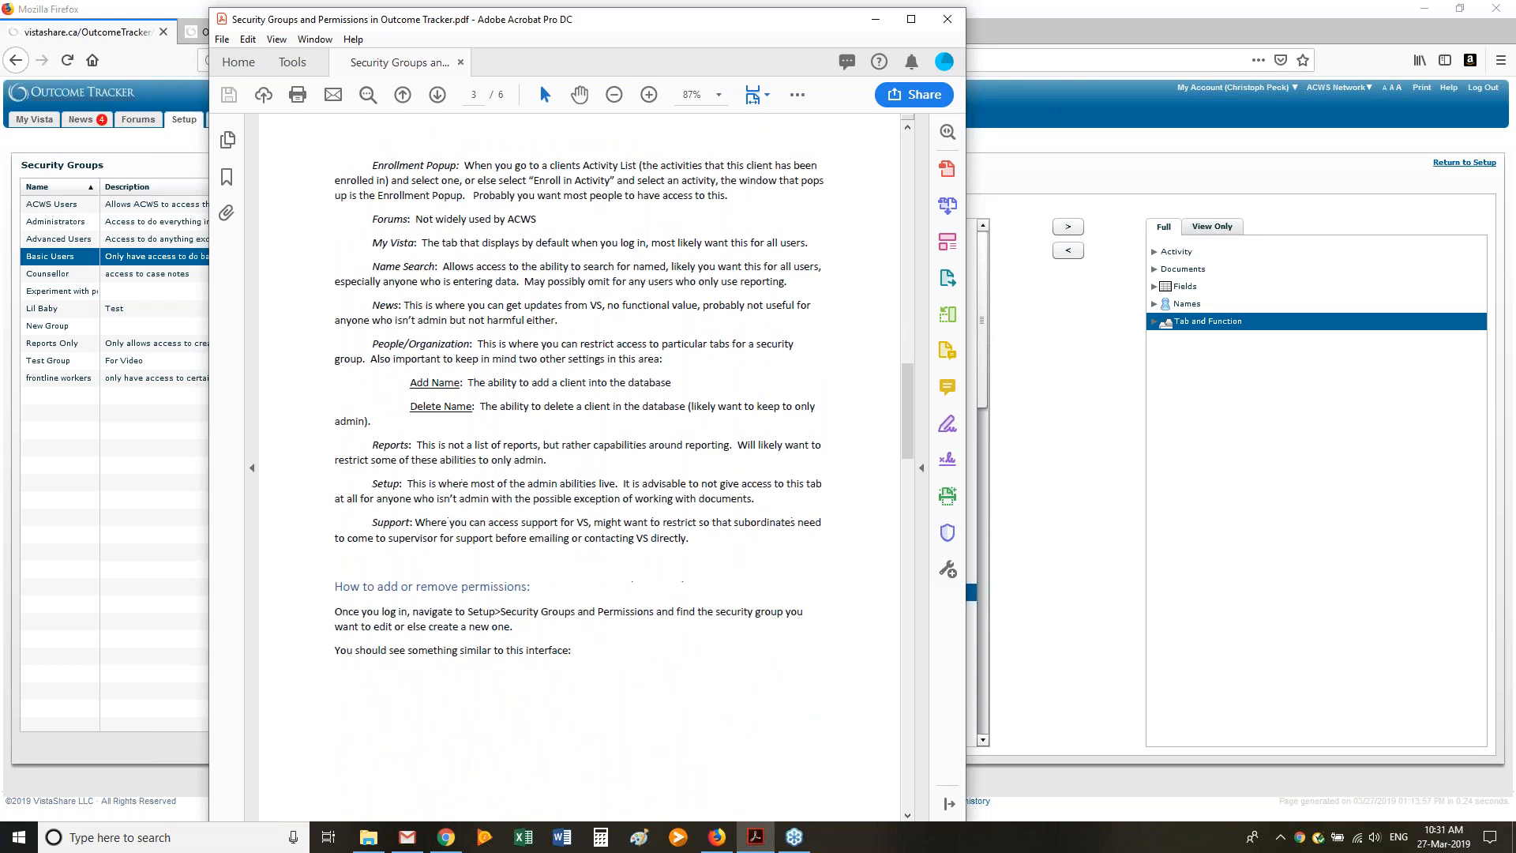
scroll(562, 467, "down", 1)
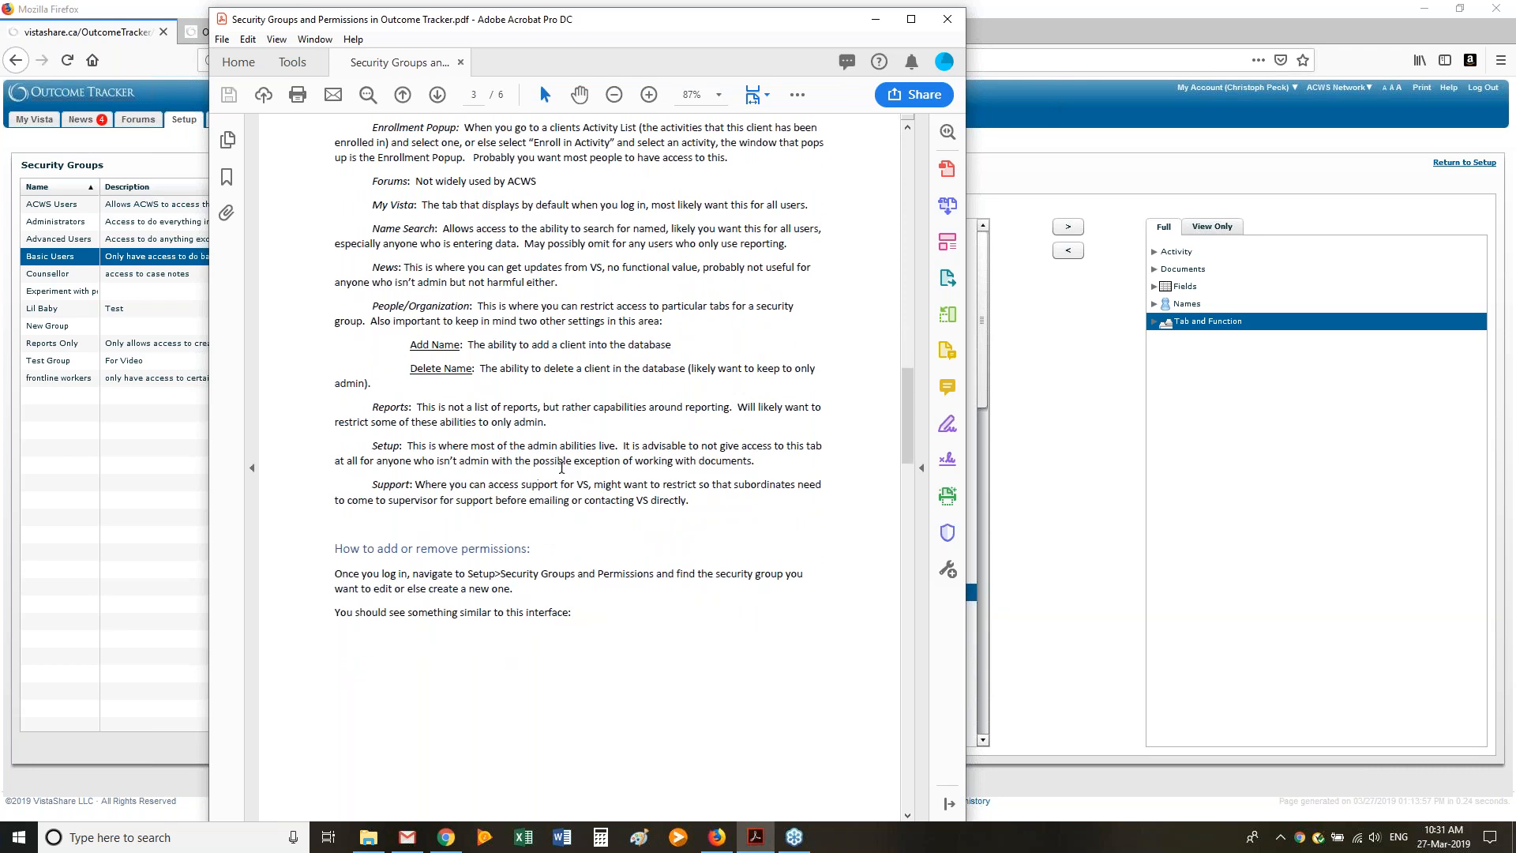
scroll(561, 467, "down", 2)
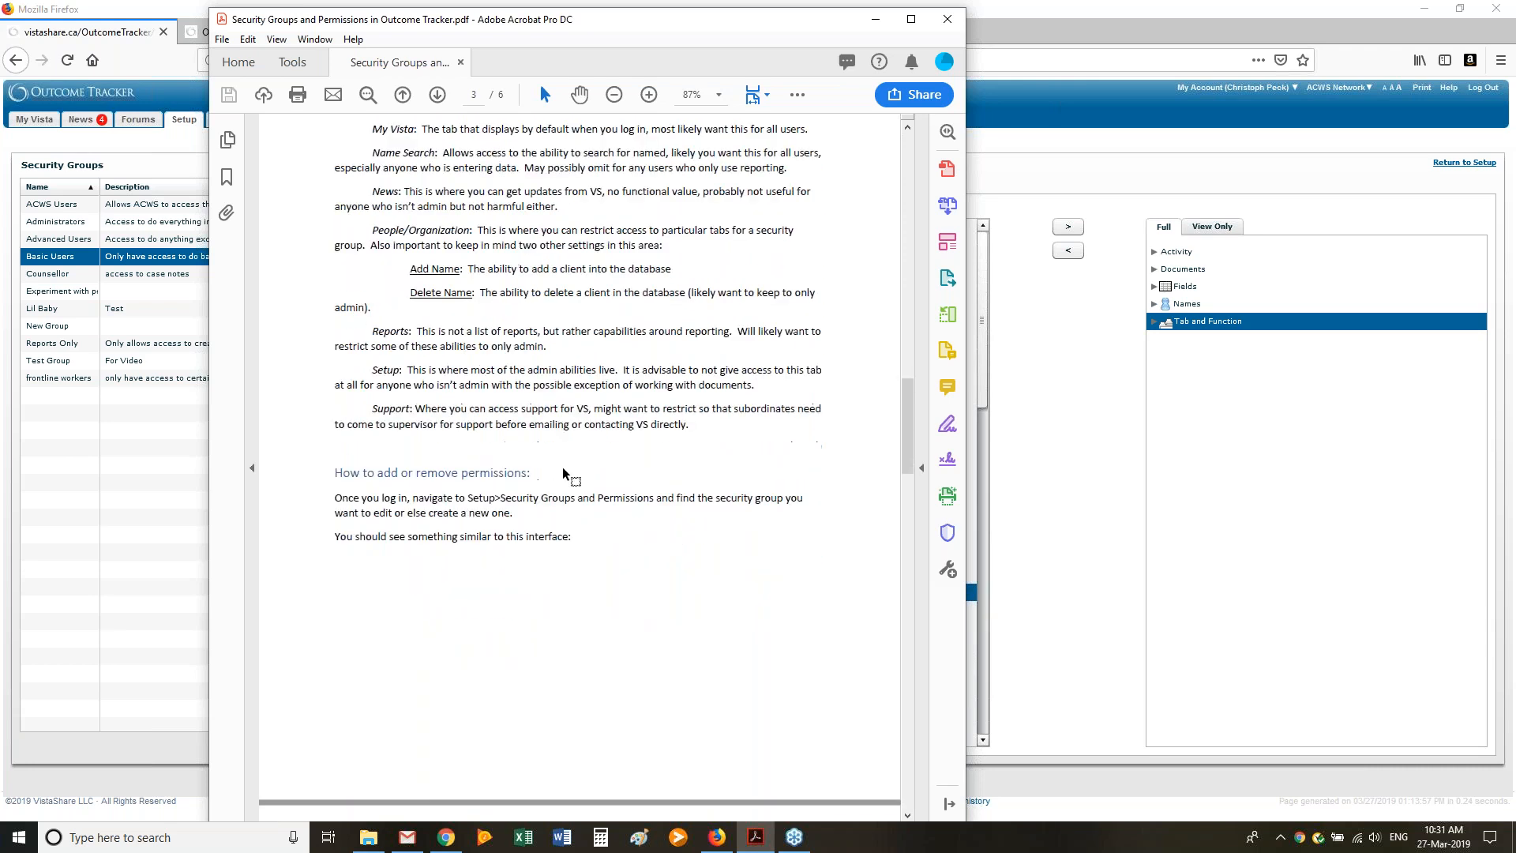
left_click(1109, 493)
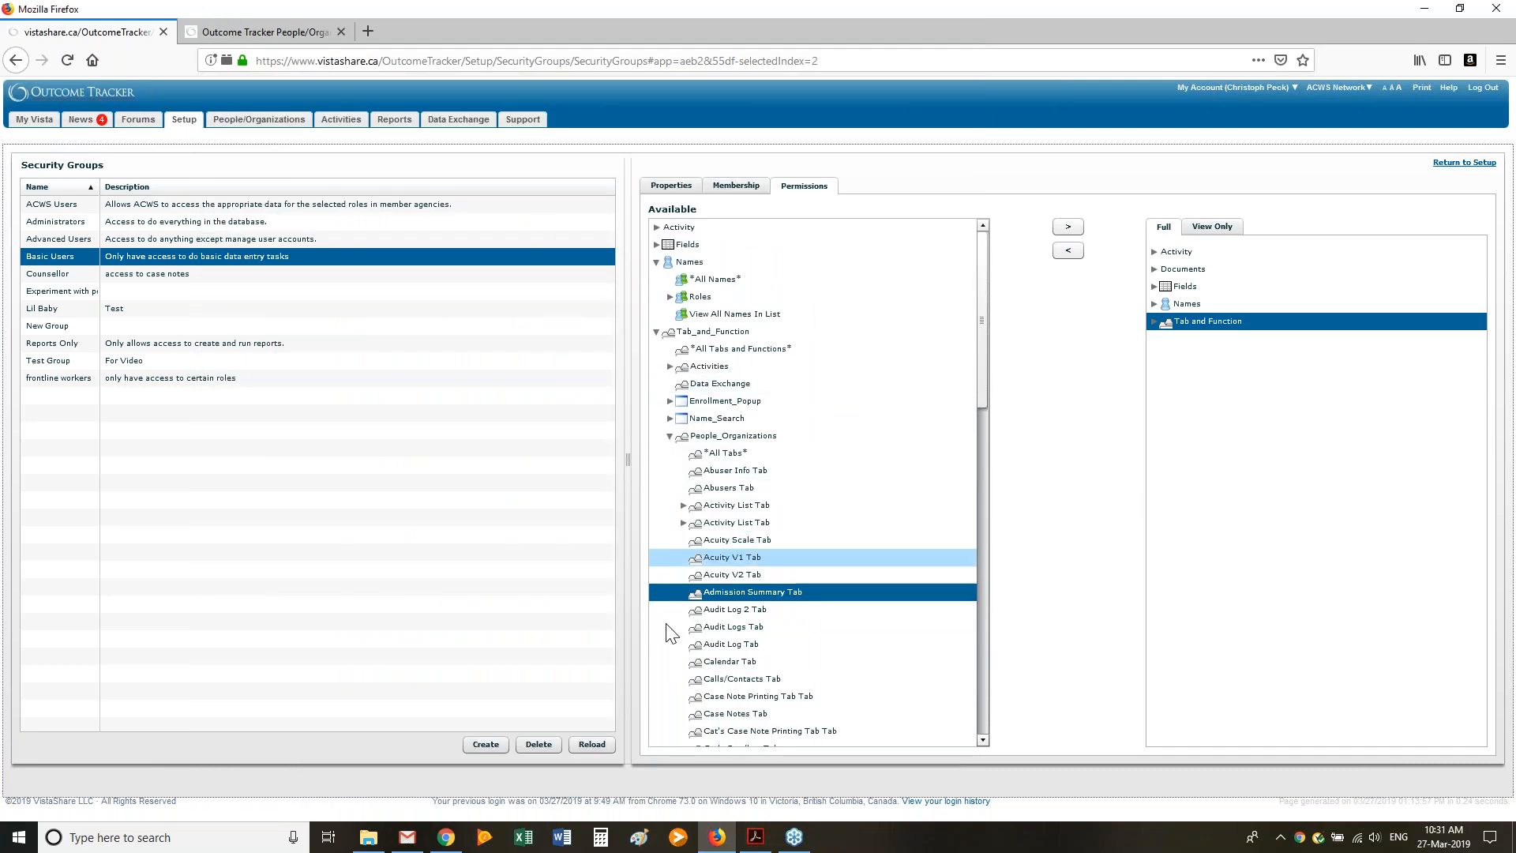
Check the guide's illustrated instructions for adding permissions, and collapse the available Tab_and_Function and Names lists back in Outcome Tracker
left_click(755, 837)
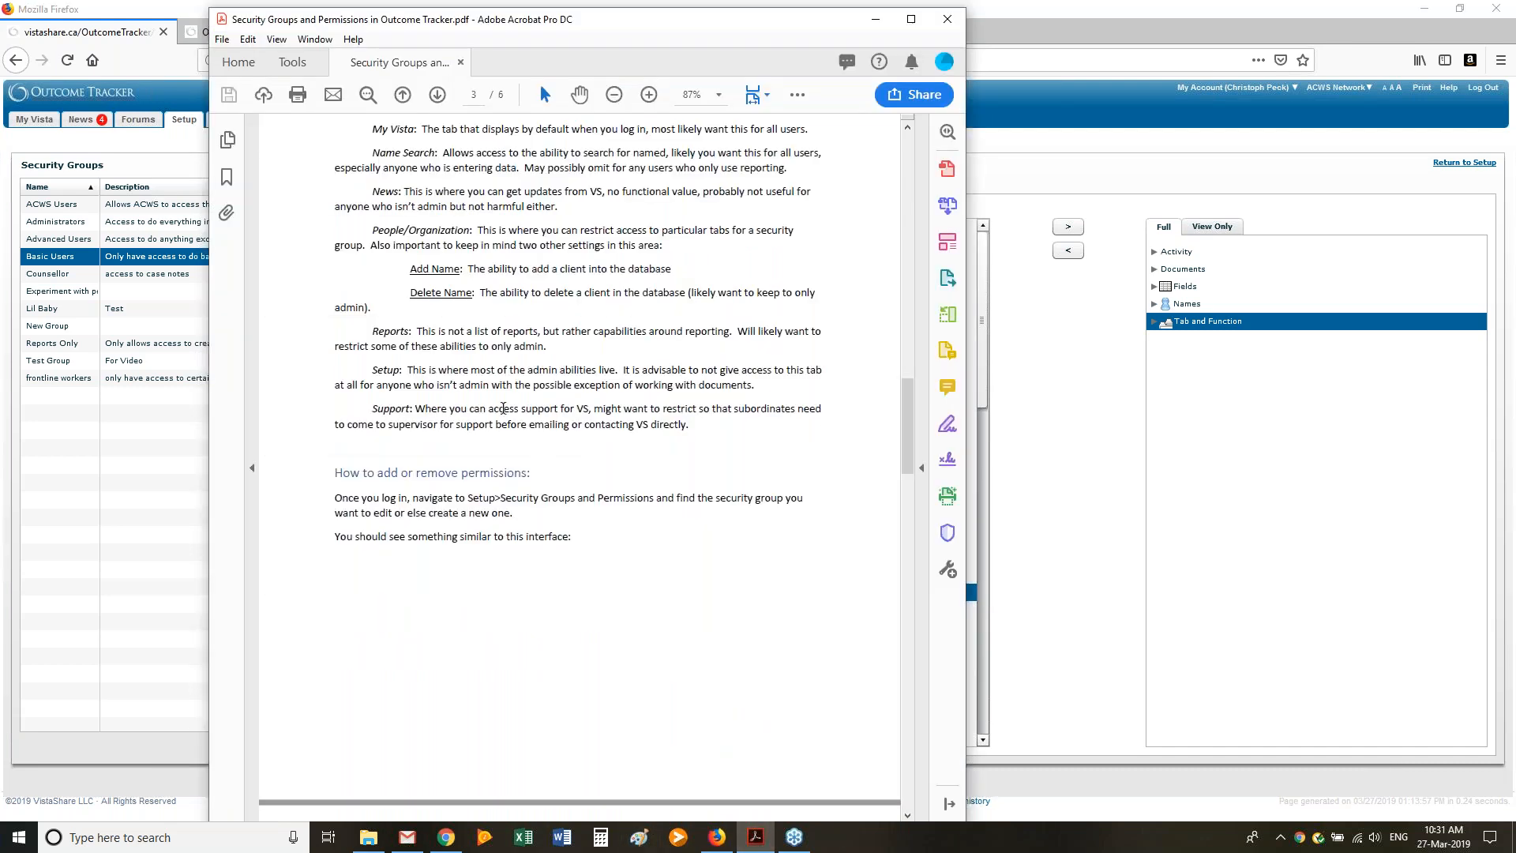
scroll(509, 420, "down", 10)
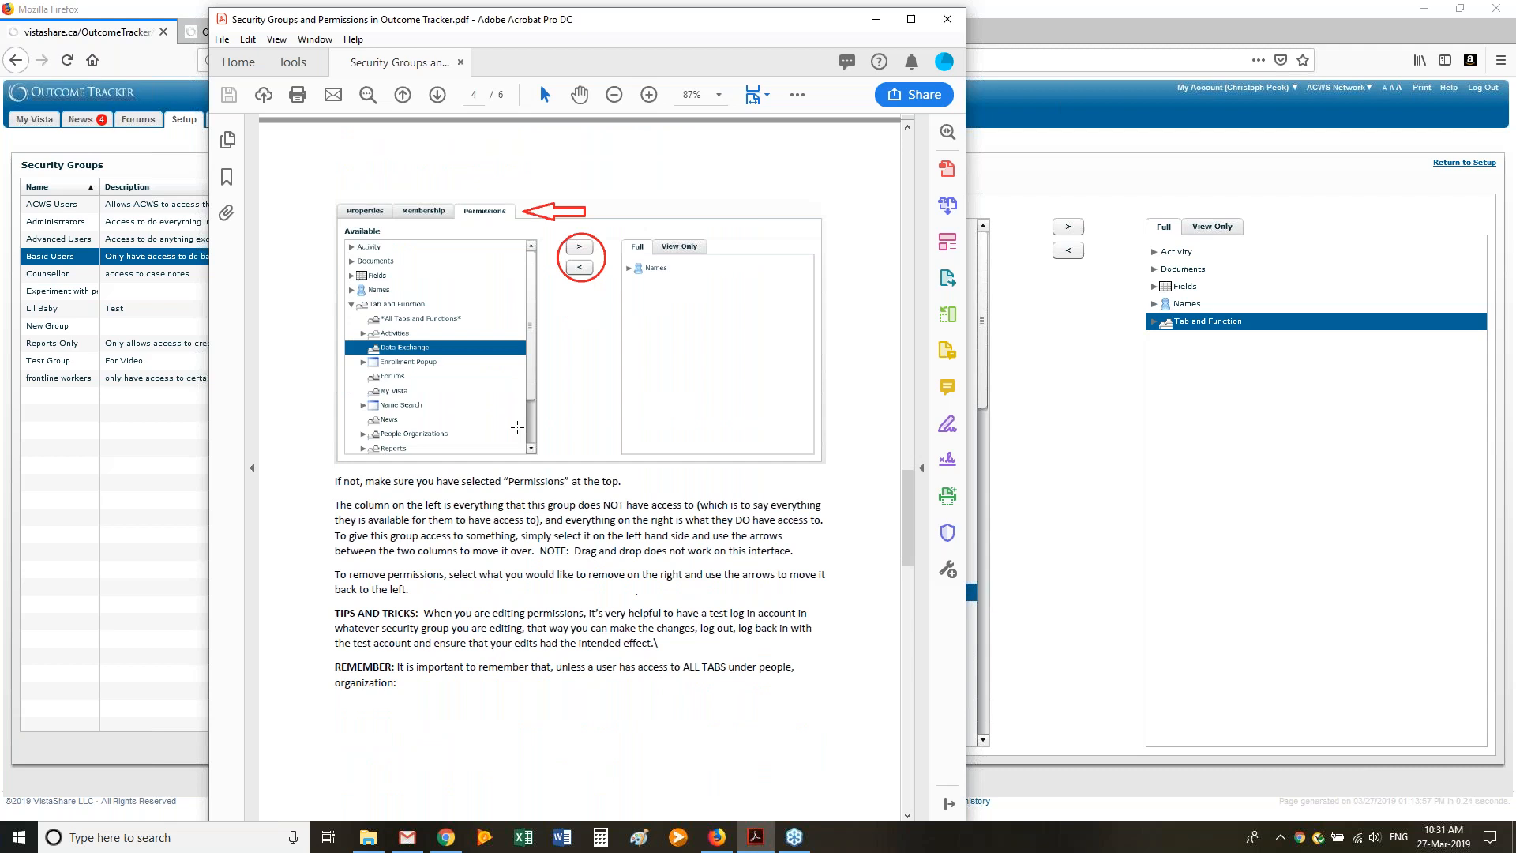
left_click(1063, 503)
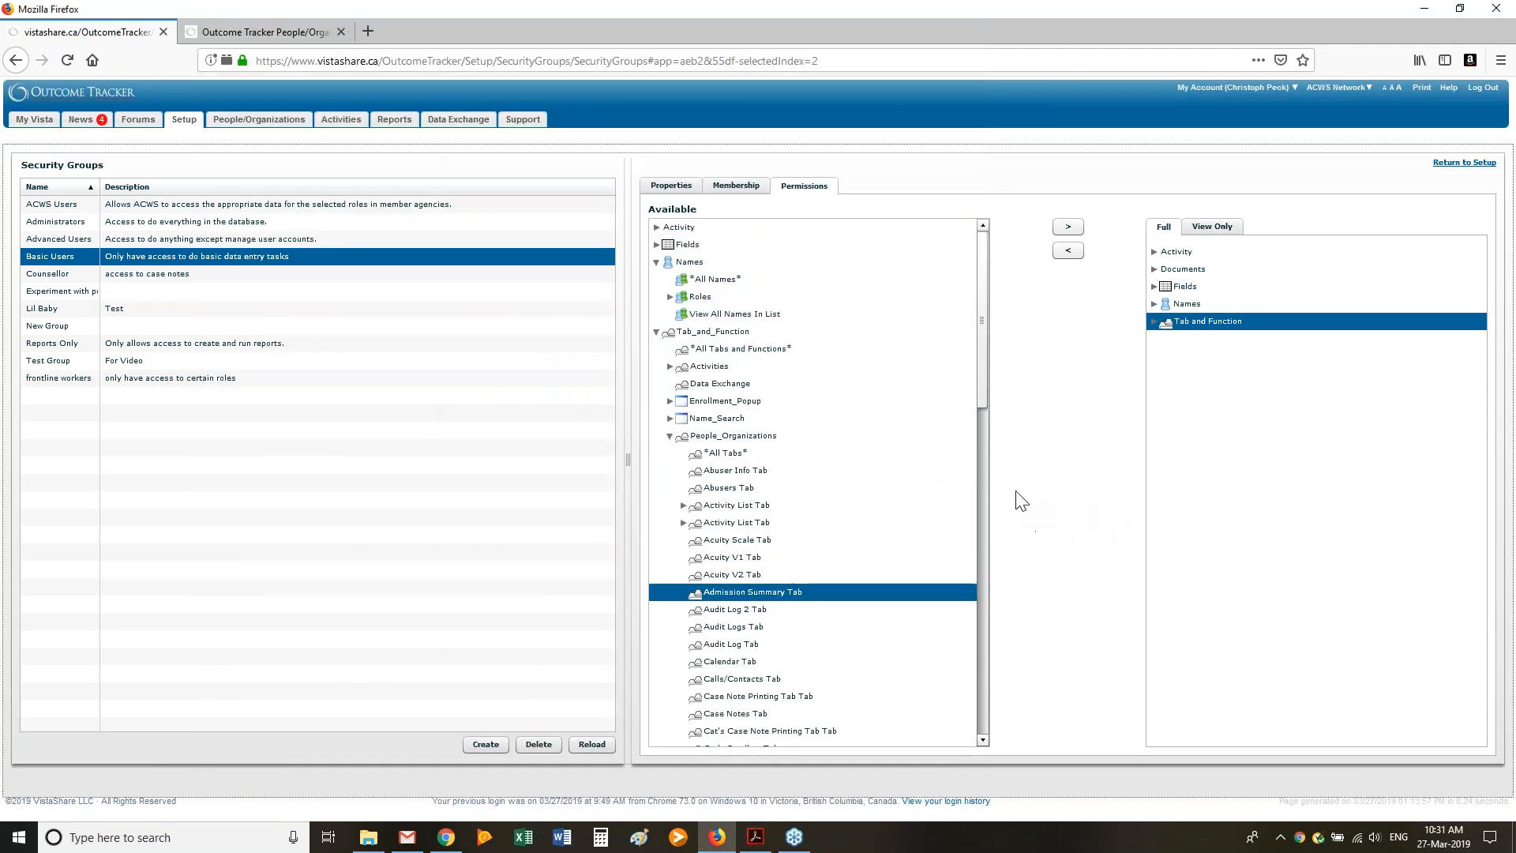
left_click(656, 331)
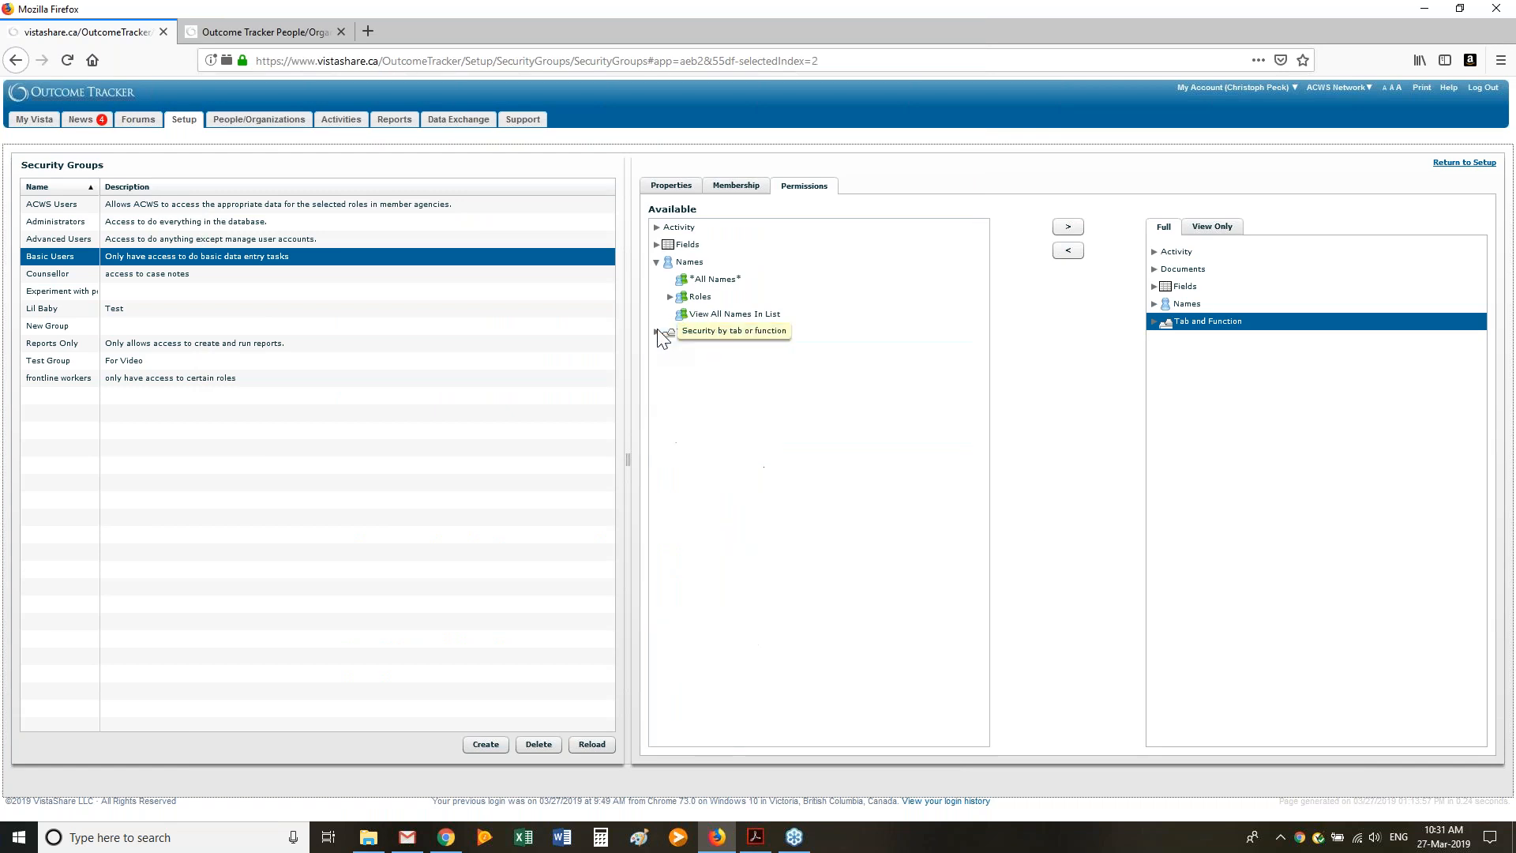
left_click(656, 263)
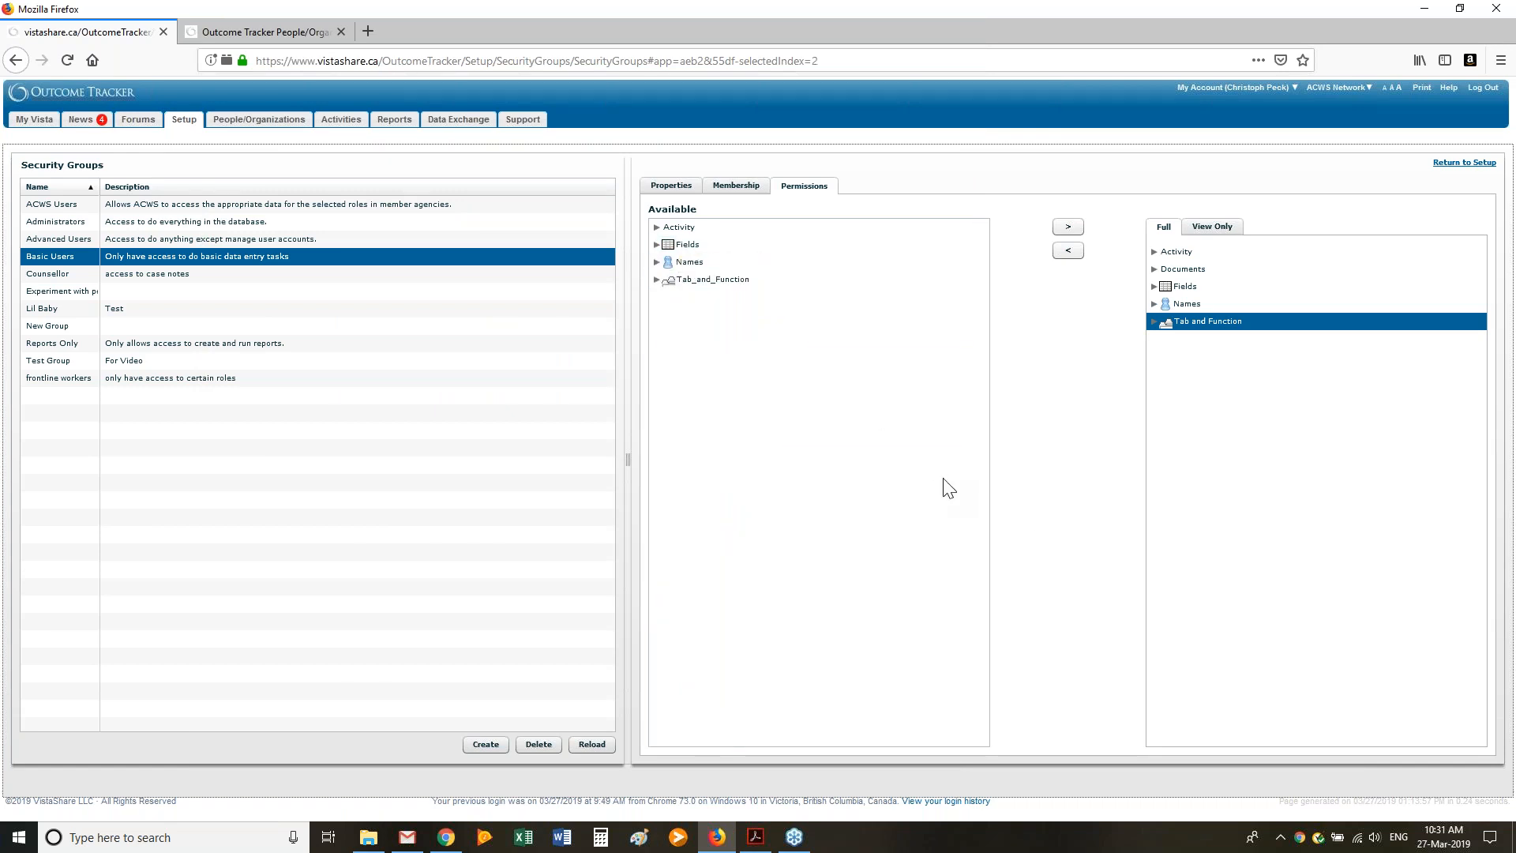
Open Setup in a new browser tab, go to Manage User Accounts and look through the list of accounts
right_click(190, 124)
left_click(202, 131)
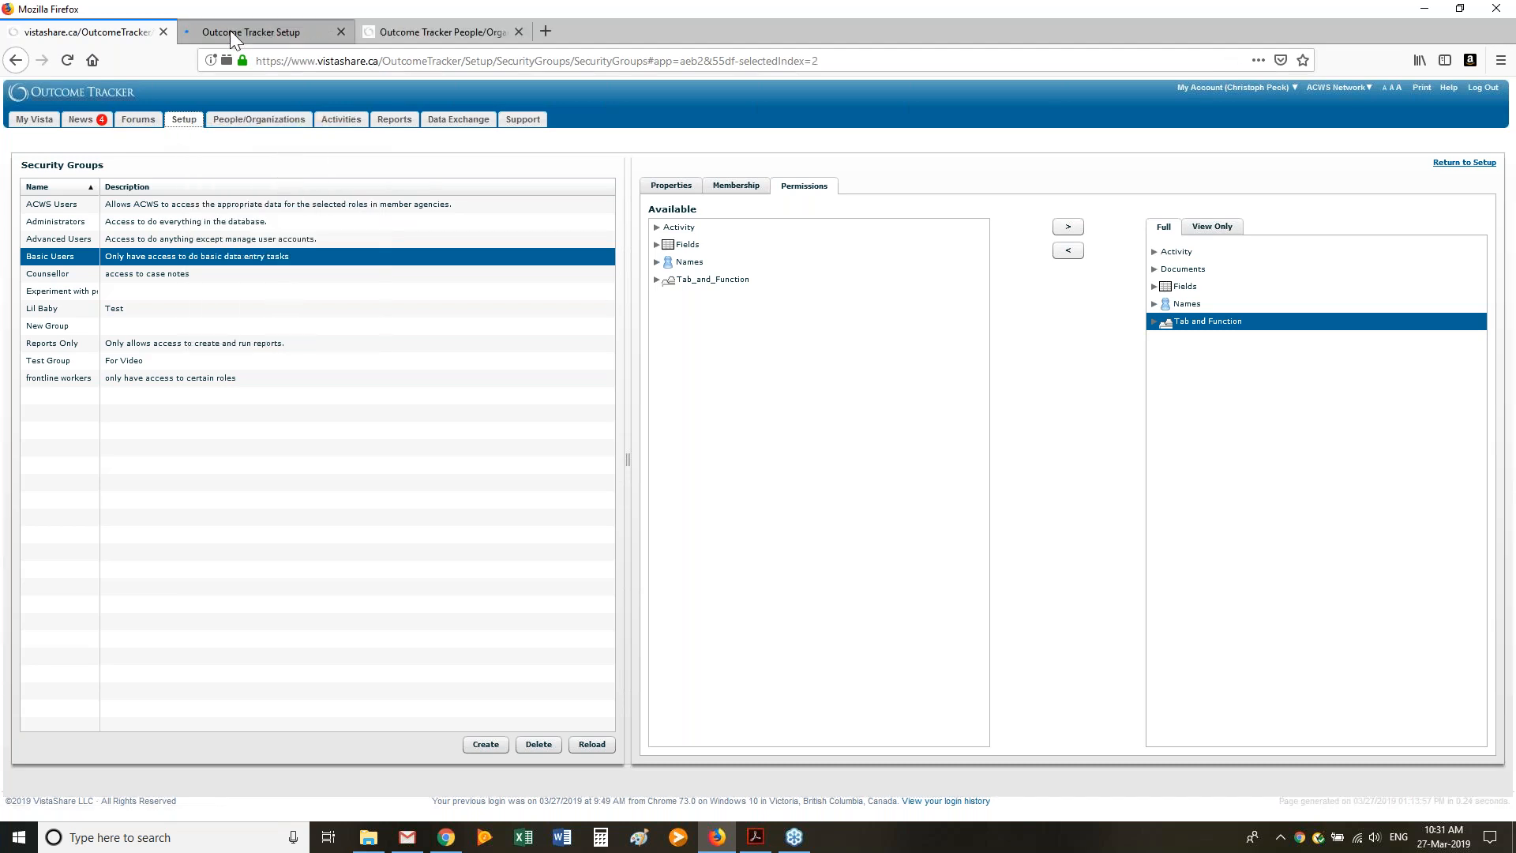
left_click(230, 30)
left_click(115, 200)
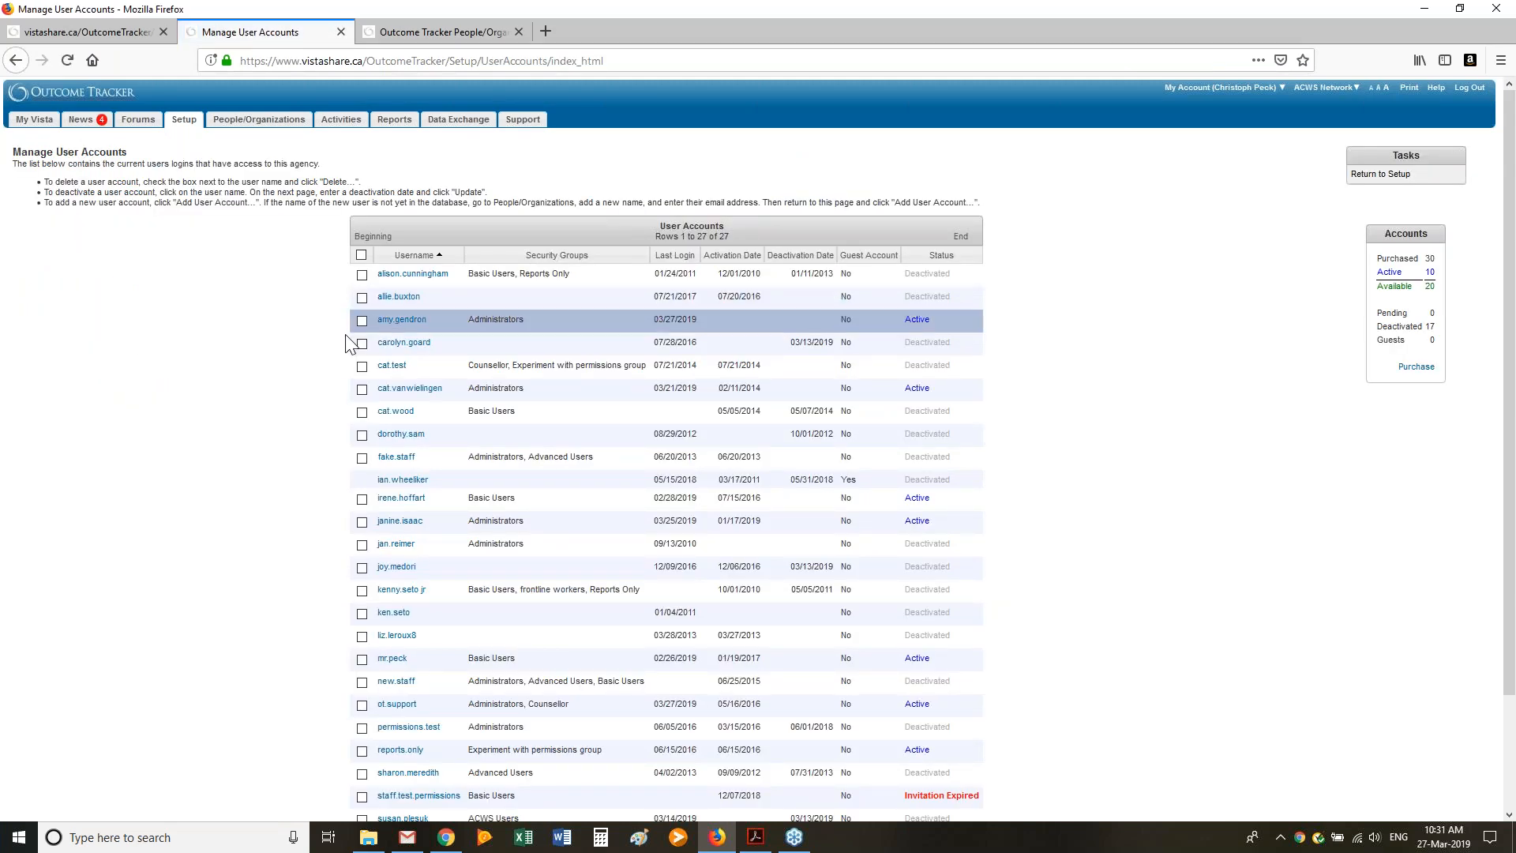
scroll(600, 545, "down", 3)
scroll(790, 497, "up", 3)
scroll(889, 469, "down", 3)
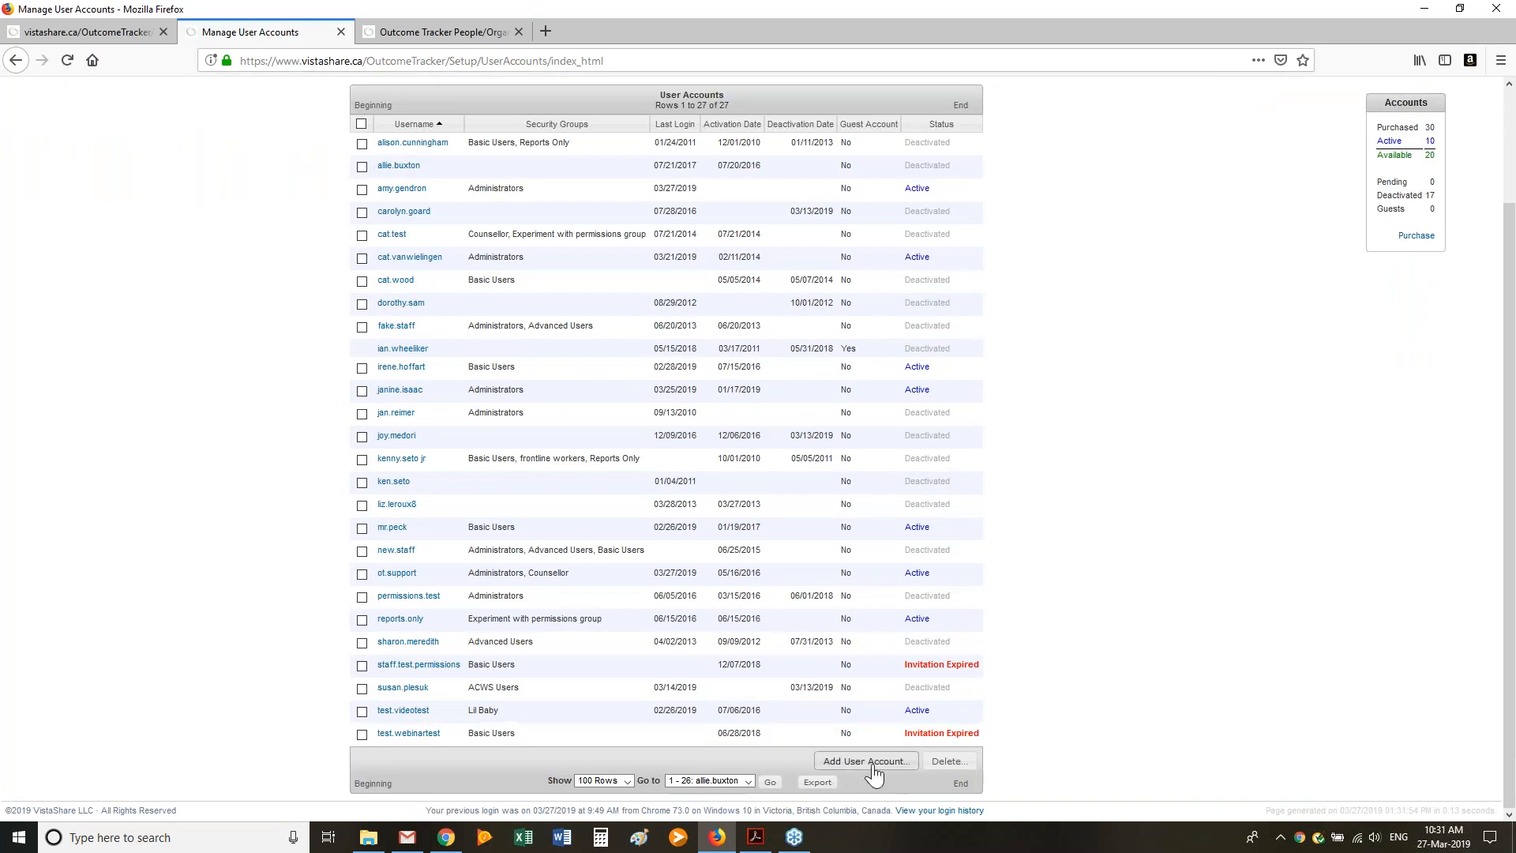
Open the test account in the Lil Baby group, examine its security group permissions, and return to Setup
left_click(424, 714)
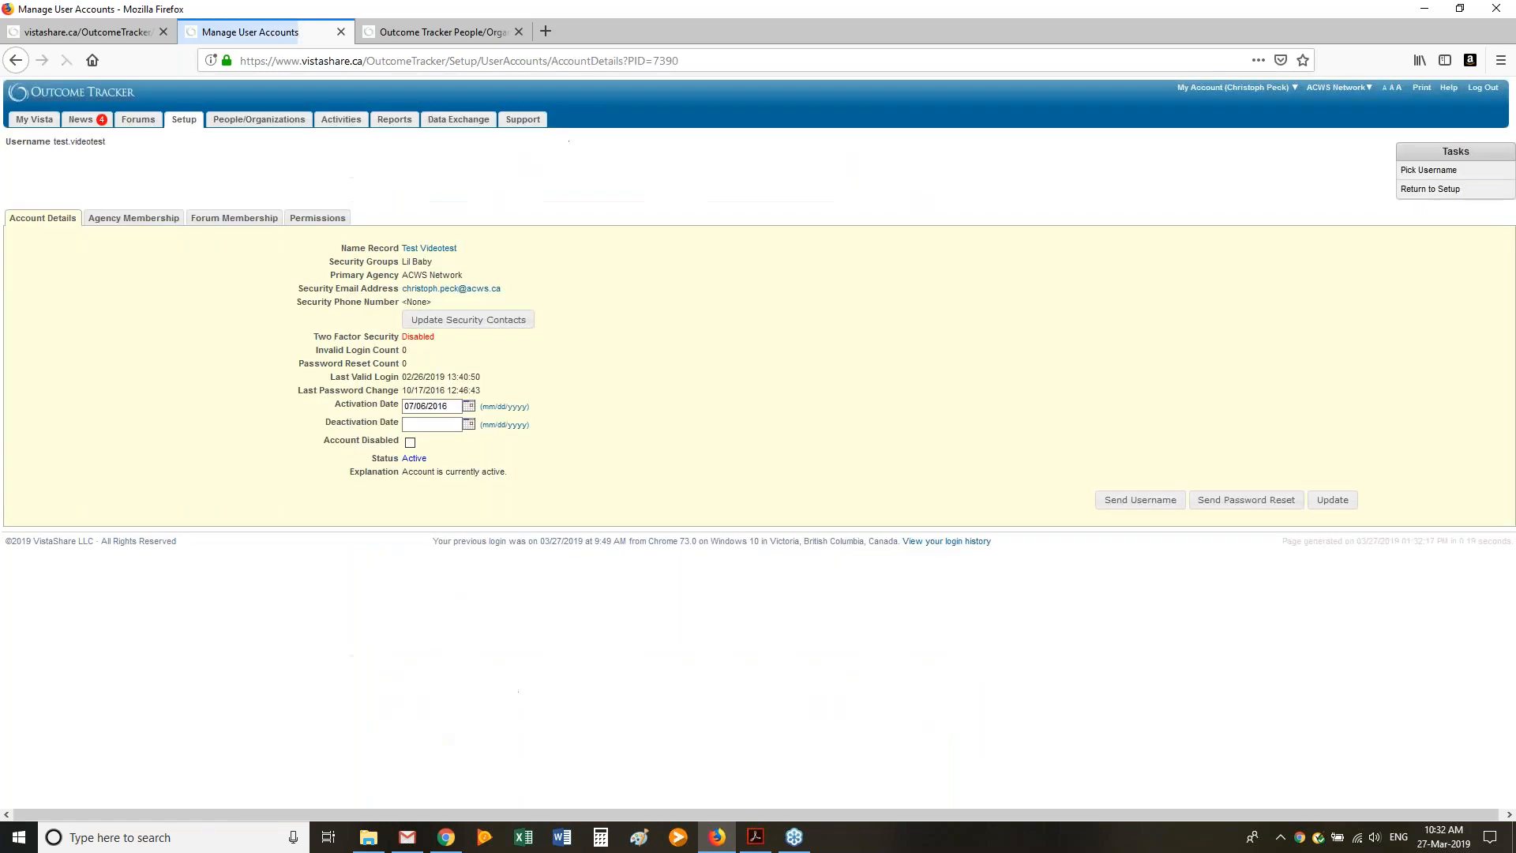
left_click(317, 219)
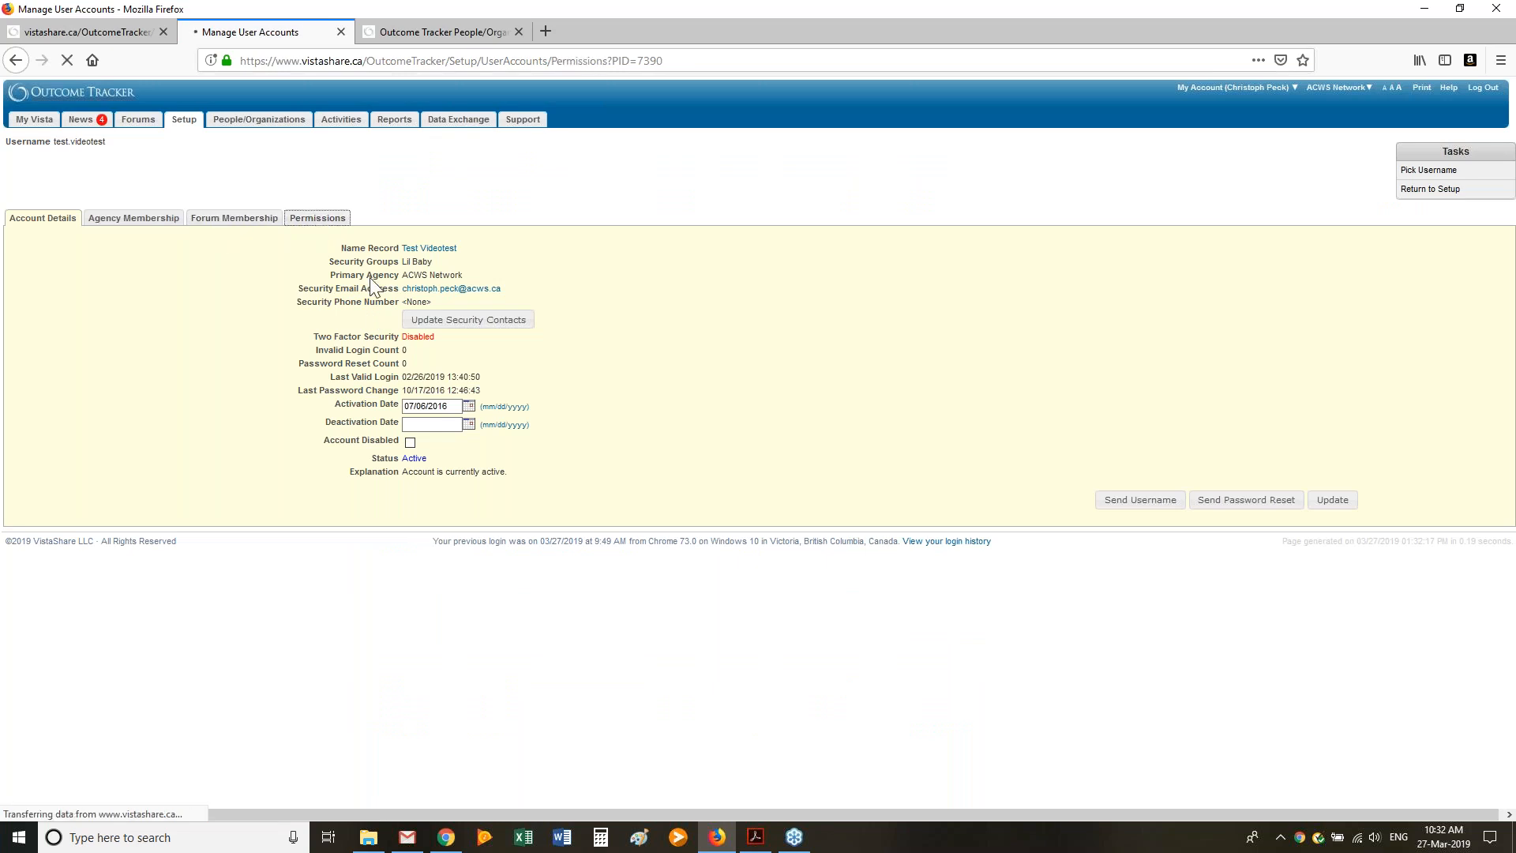
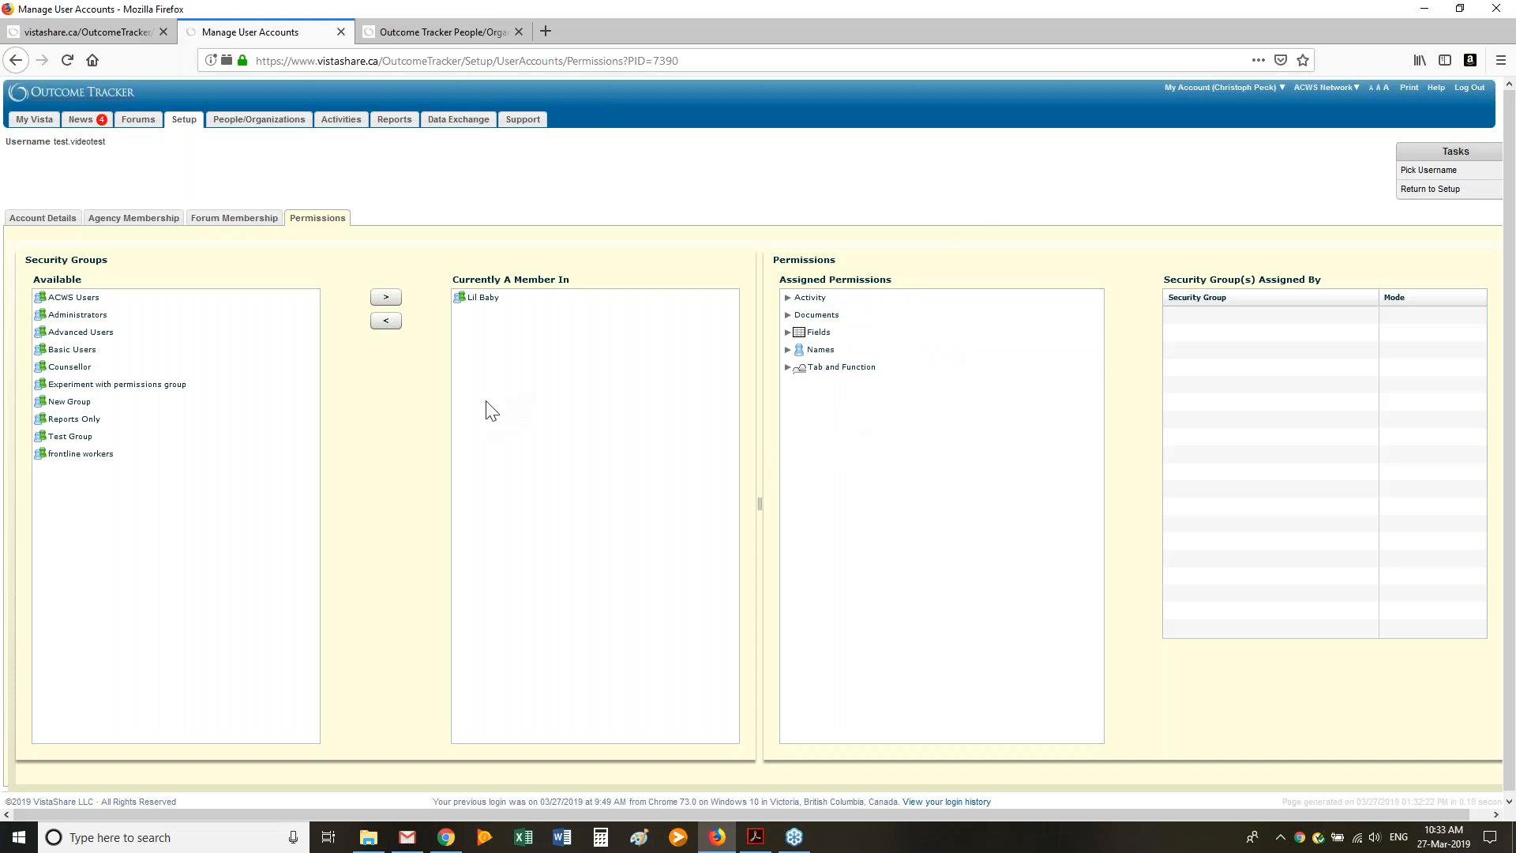
left_click(180, 121)
Check the guide's tips on editing permissions, return to Outcome Tracker and close the extra Setup browser tab
mouse_move(758, 842)
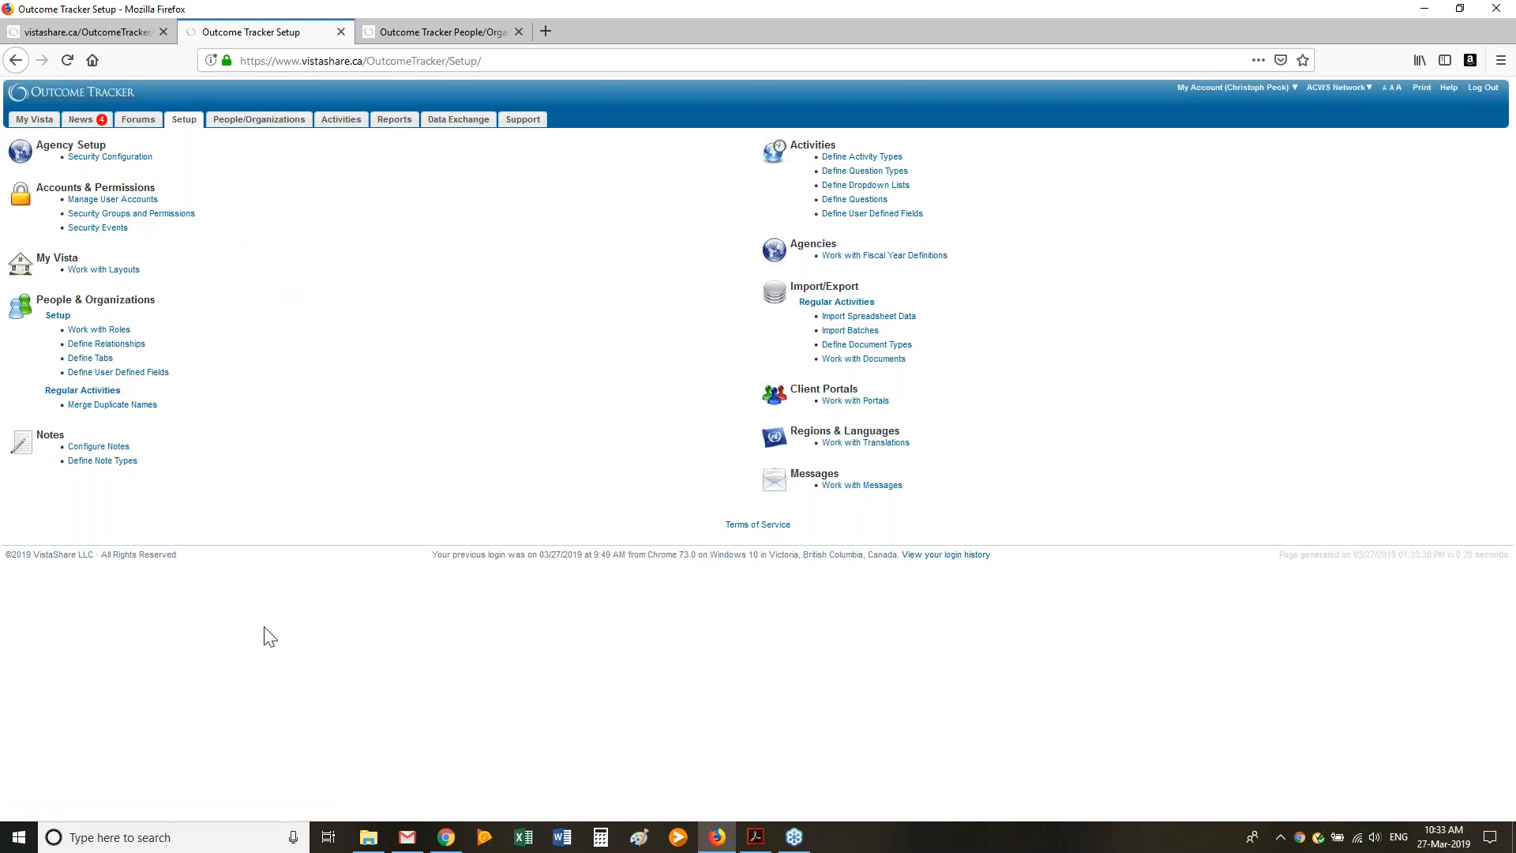
left_click(759, 841)
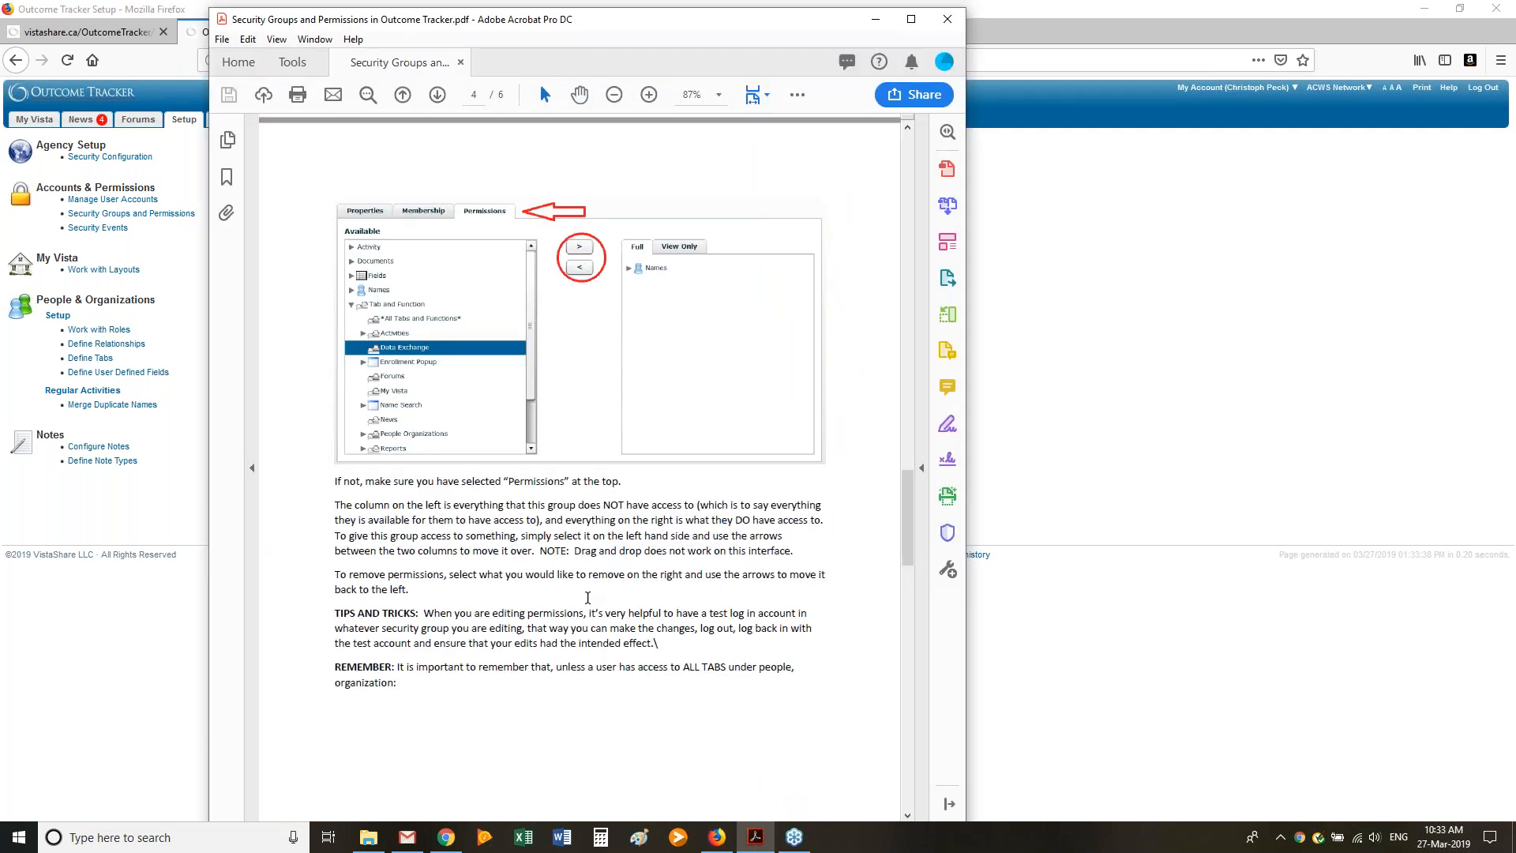
scroll(588, 598, "down", 2)
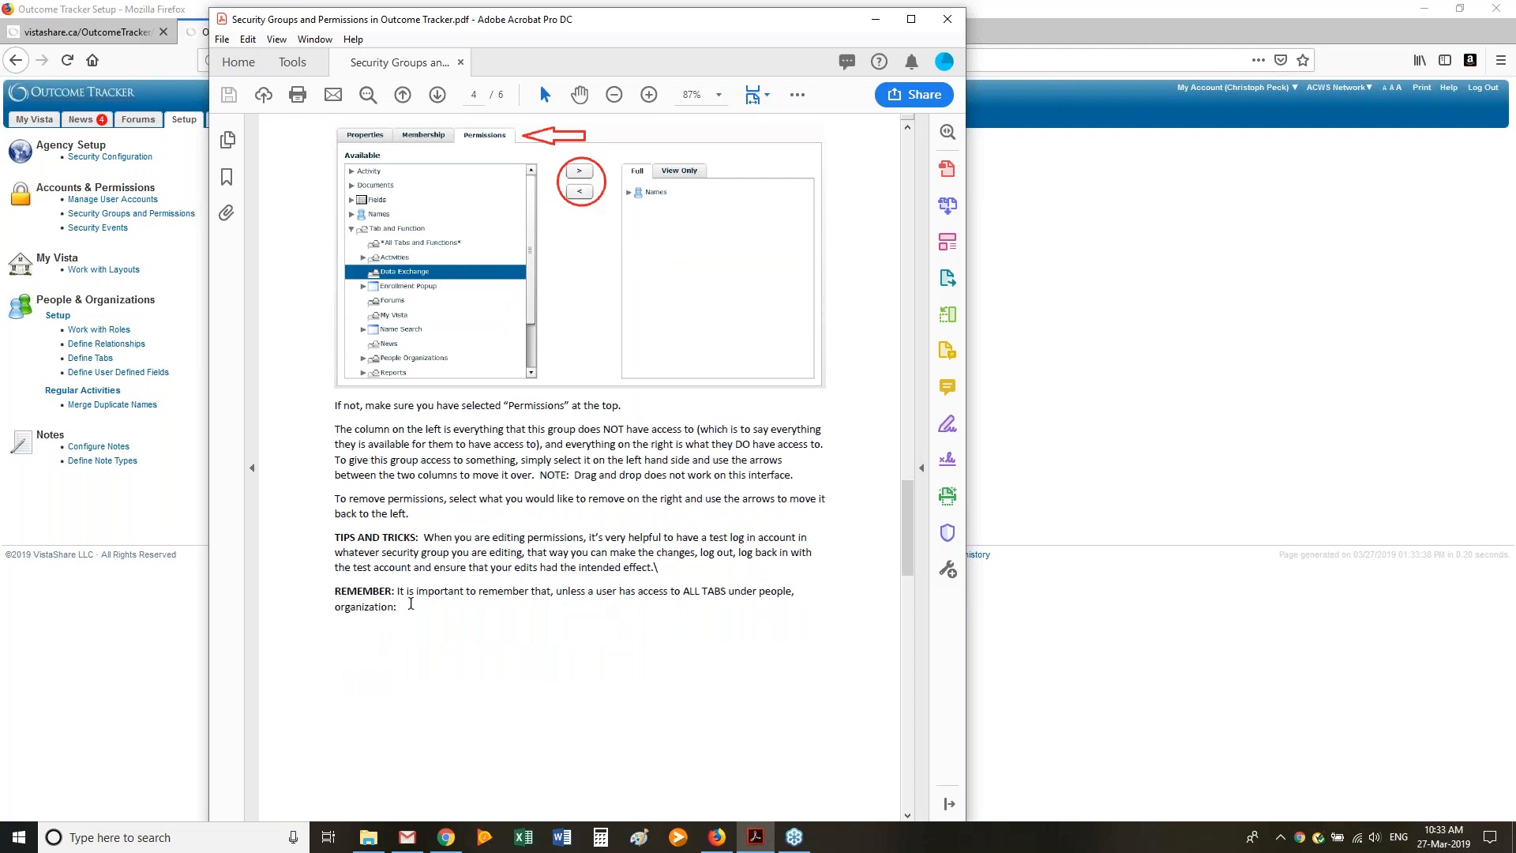
left_click(164, 138)
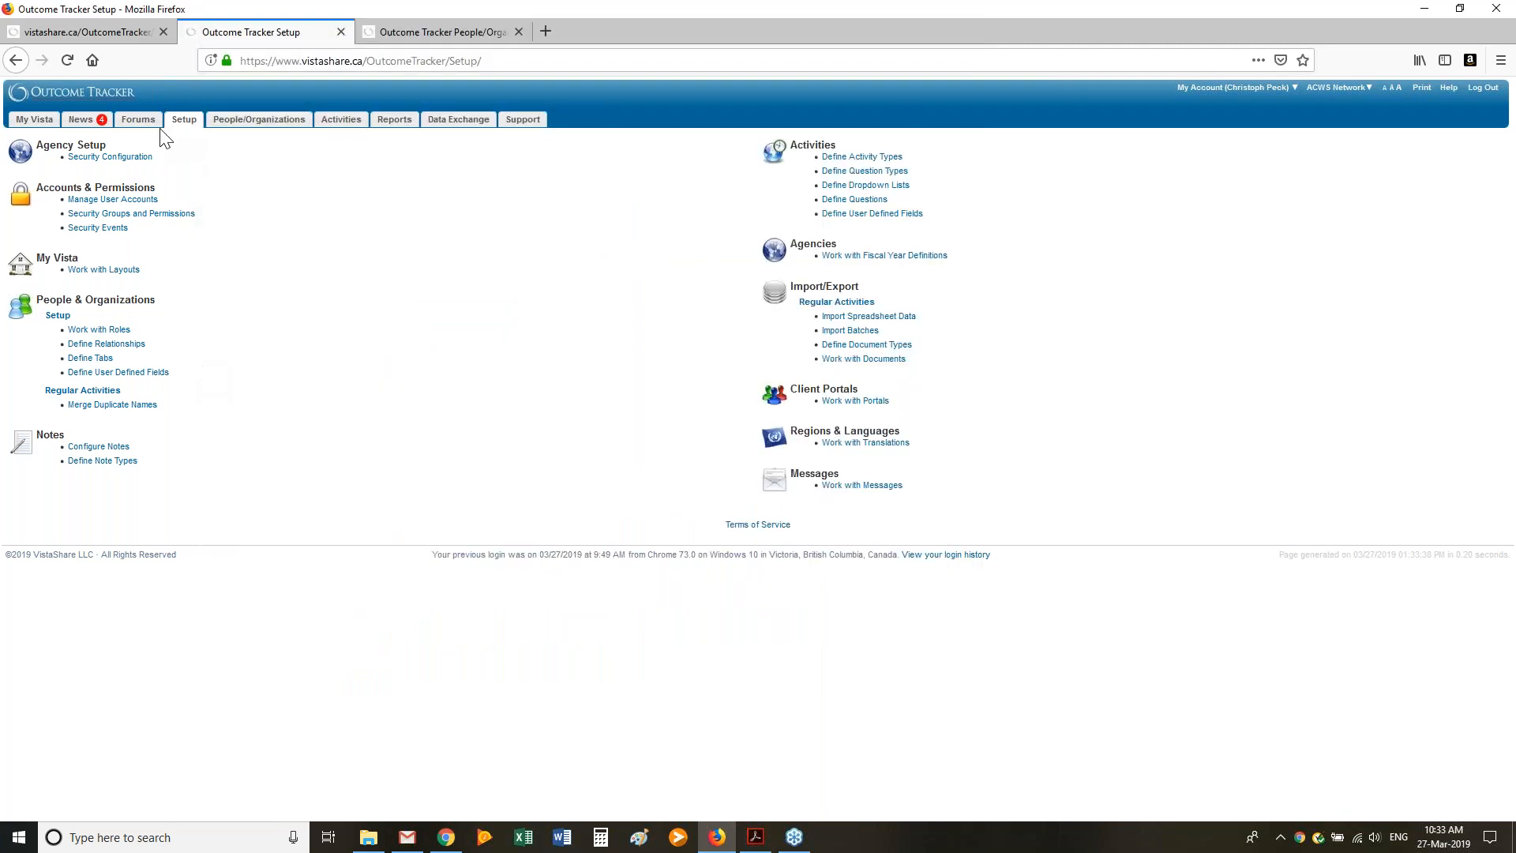
left_click(96, 215)
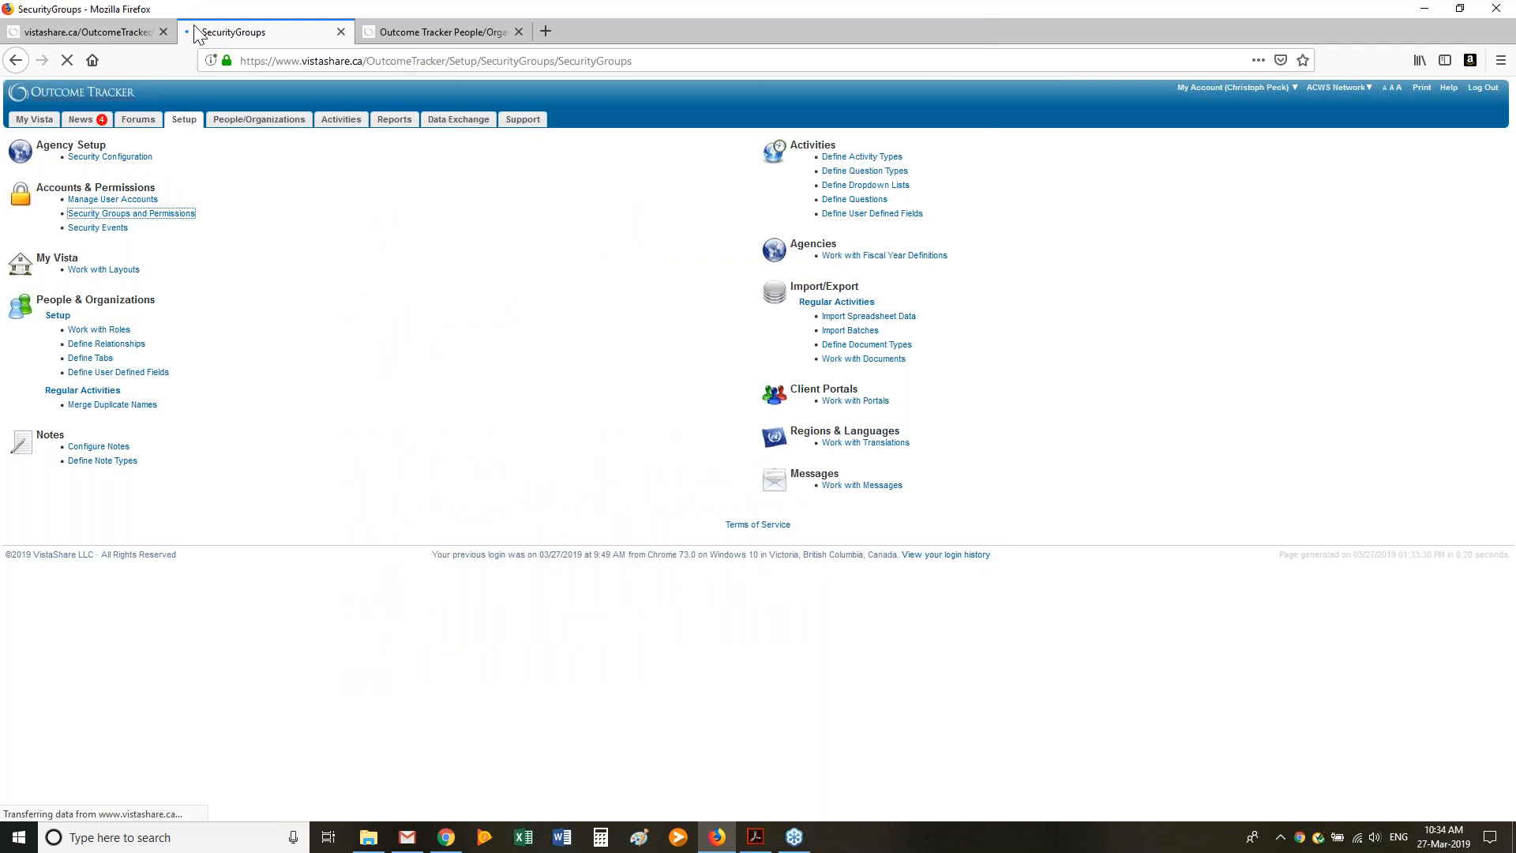
left_click(341, 30)
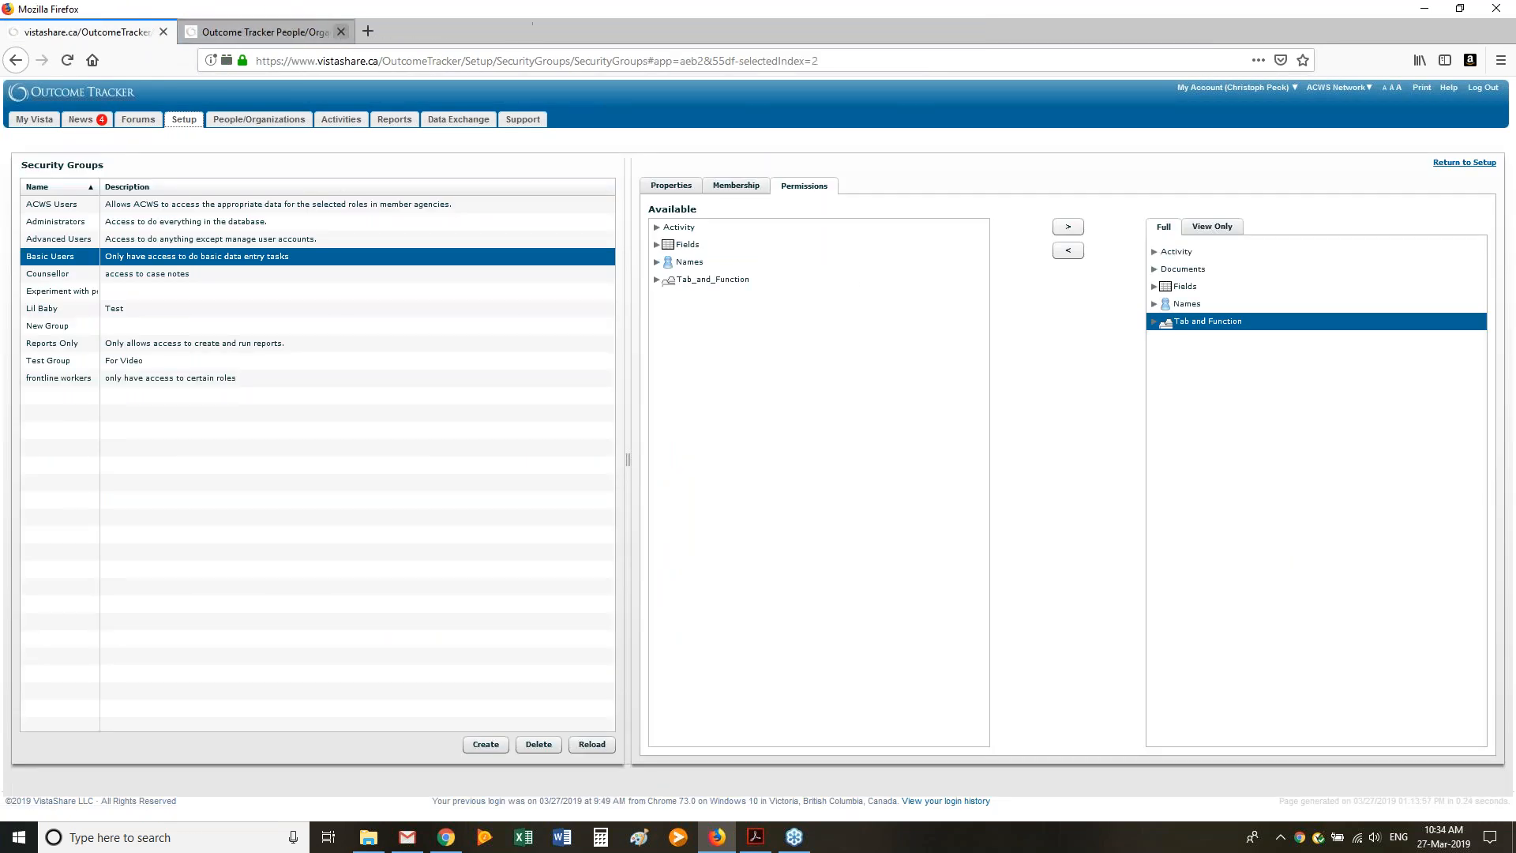
Expand and compare Basic Users' available Activity and Fields permissions with their full Activity, Documents, Fields and Names permissions
left_click(659, 226)
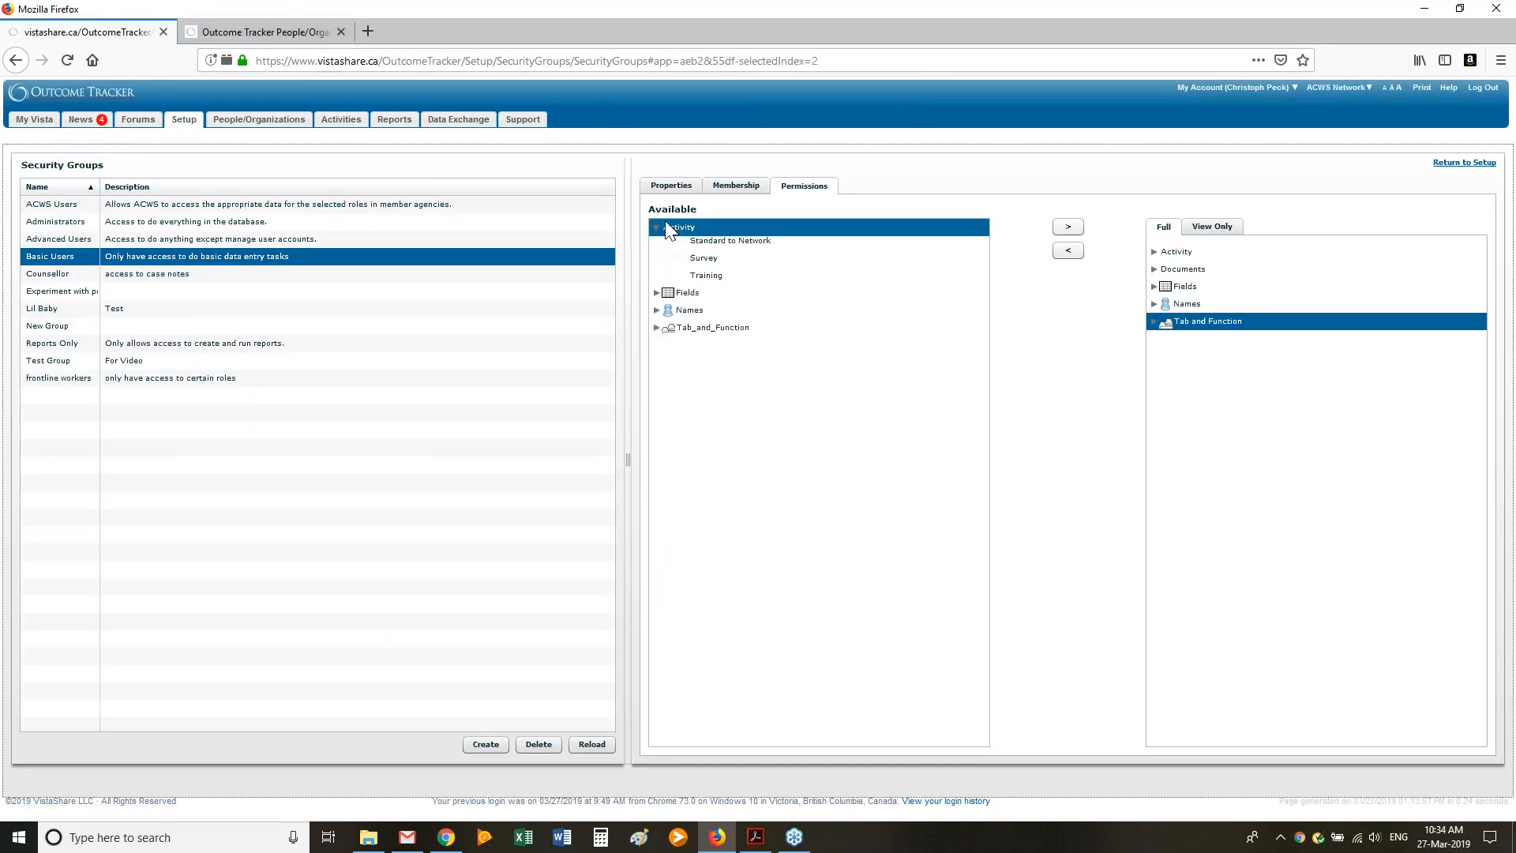
left_click(1154, 251)
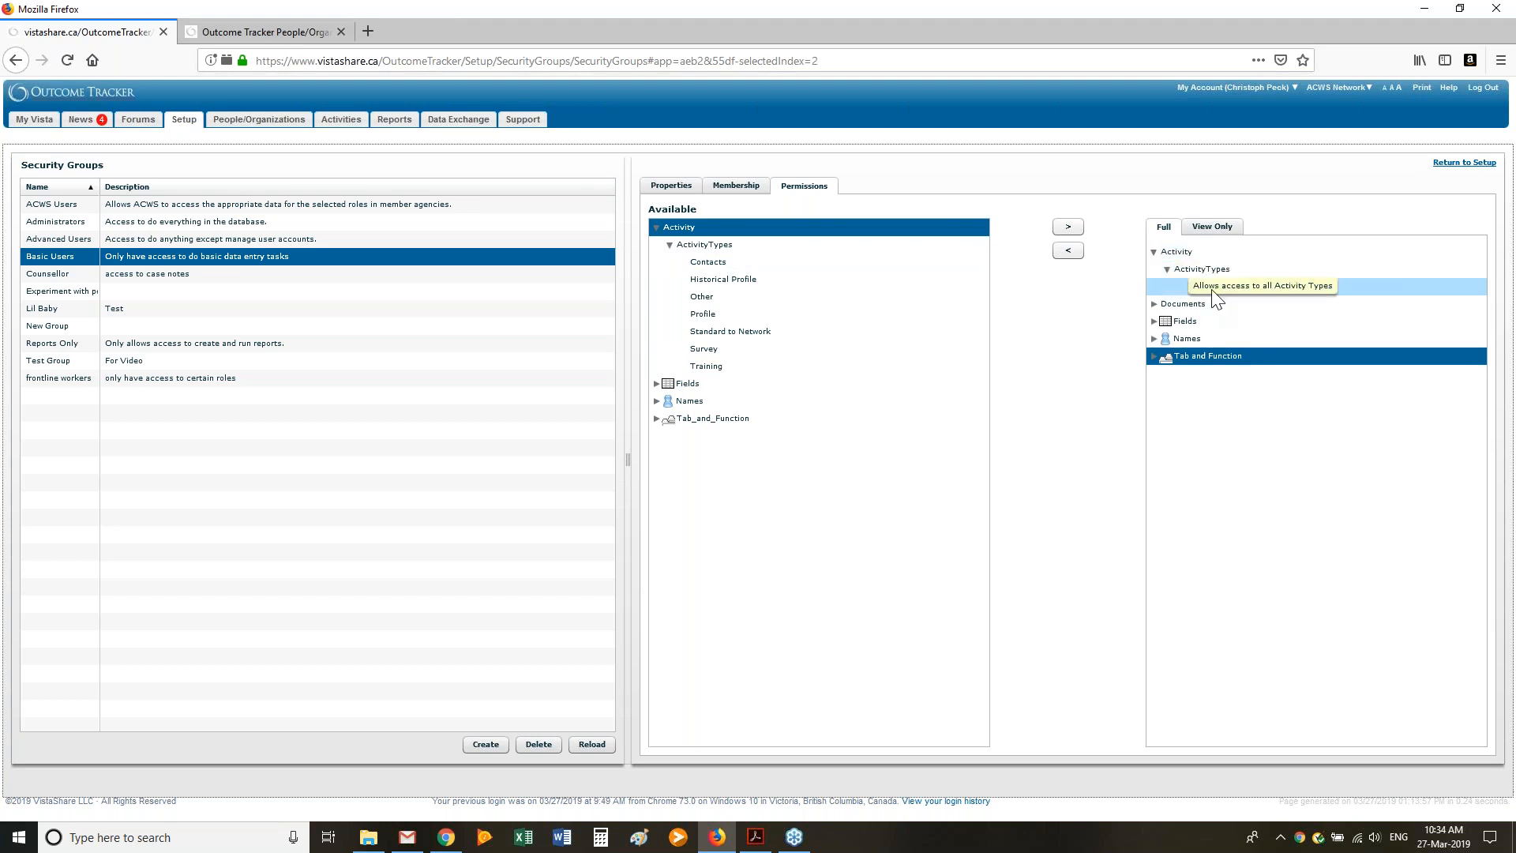
left_click(658, 384)
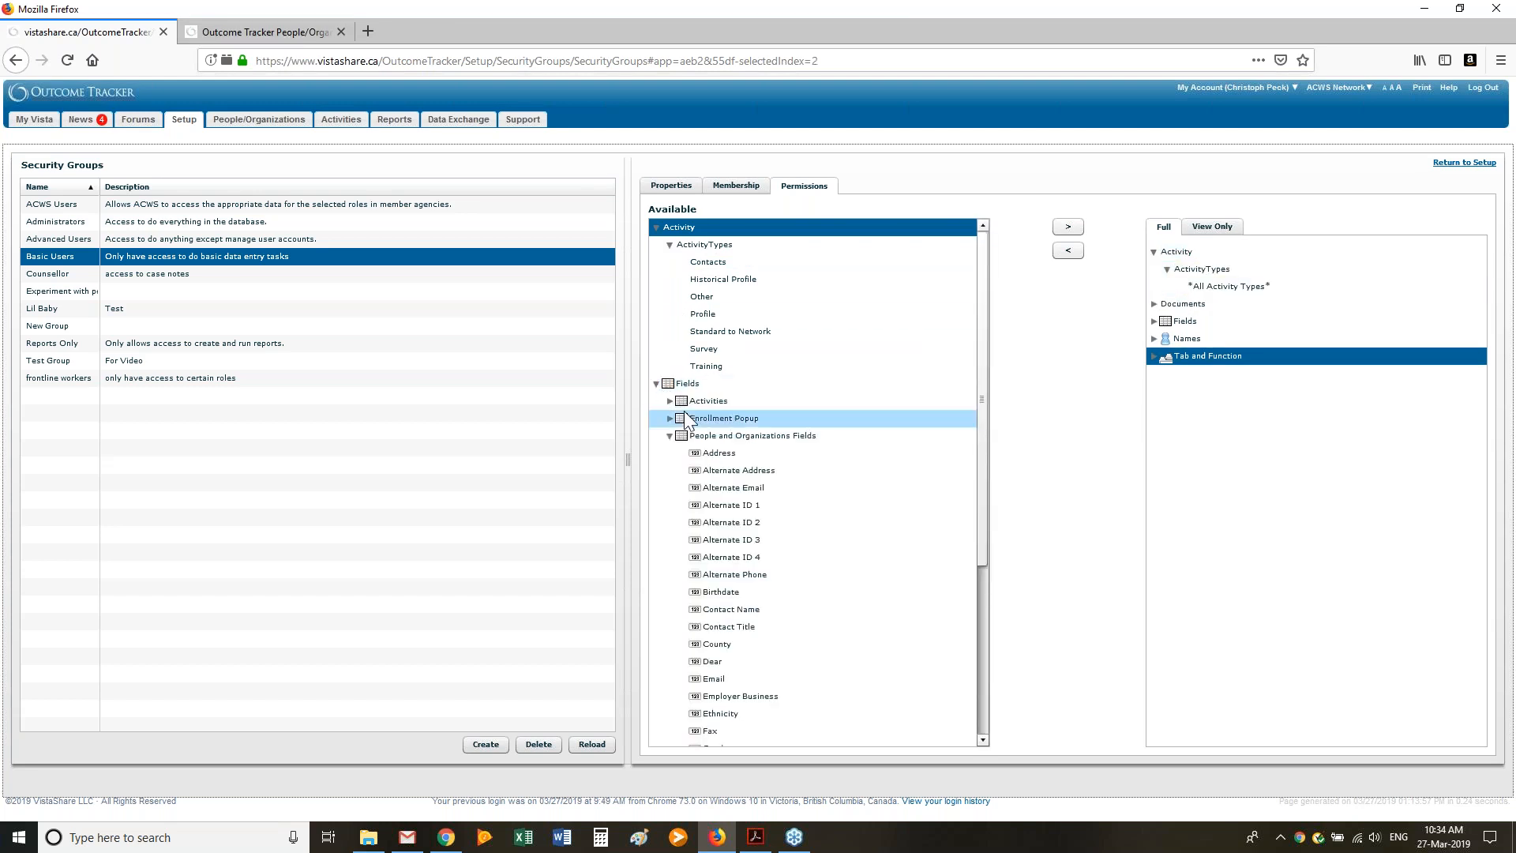
left_click(1166, 306)
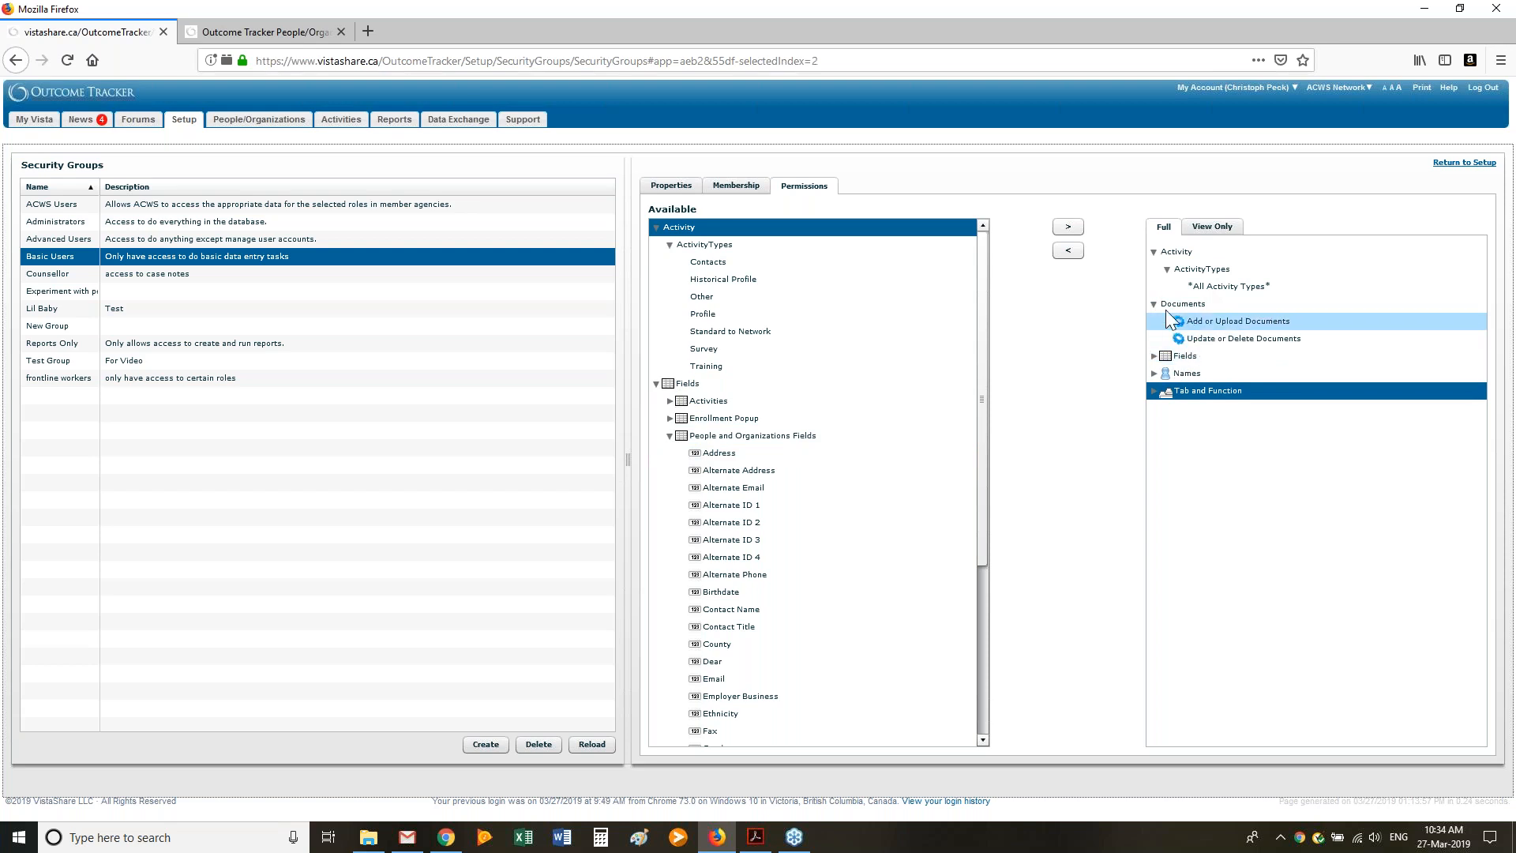
left_click(1154, 356)
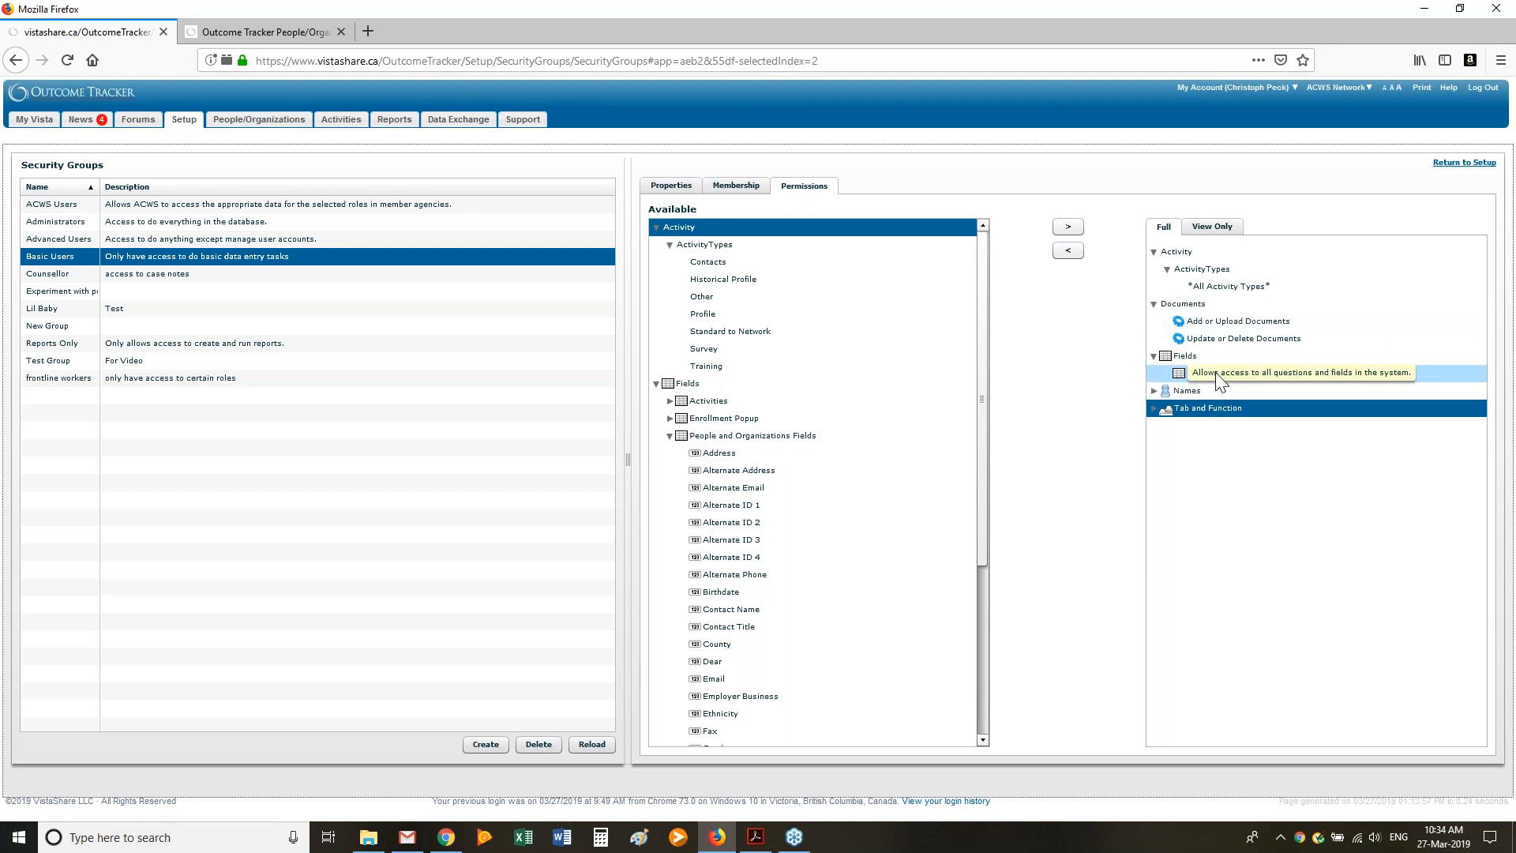
left_click(1155, 391)
scroll(727, 472, "down", 4)
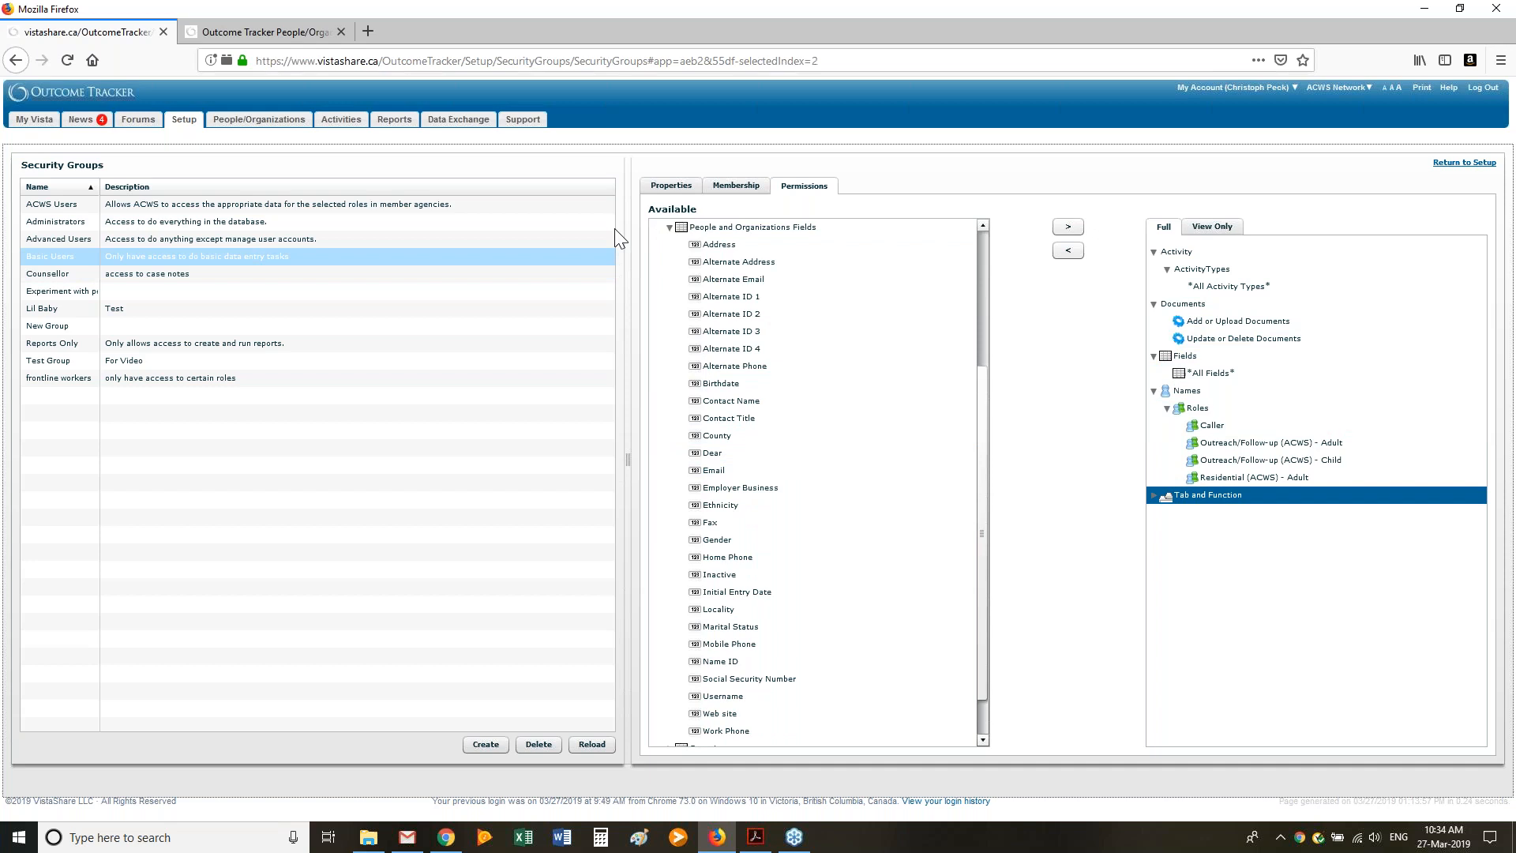
Collapse the available Fields list, and expand the available Names and Tab_and_Function lists and the full Tab and Function permissions
scroll(655, 292, "up", 2)
left_click(655, 279)
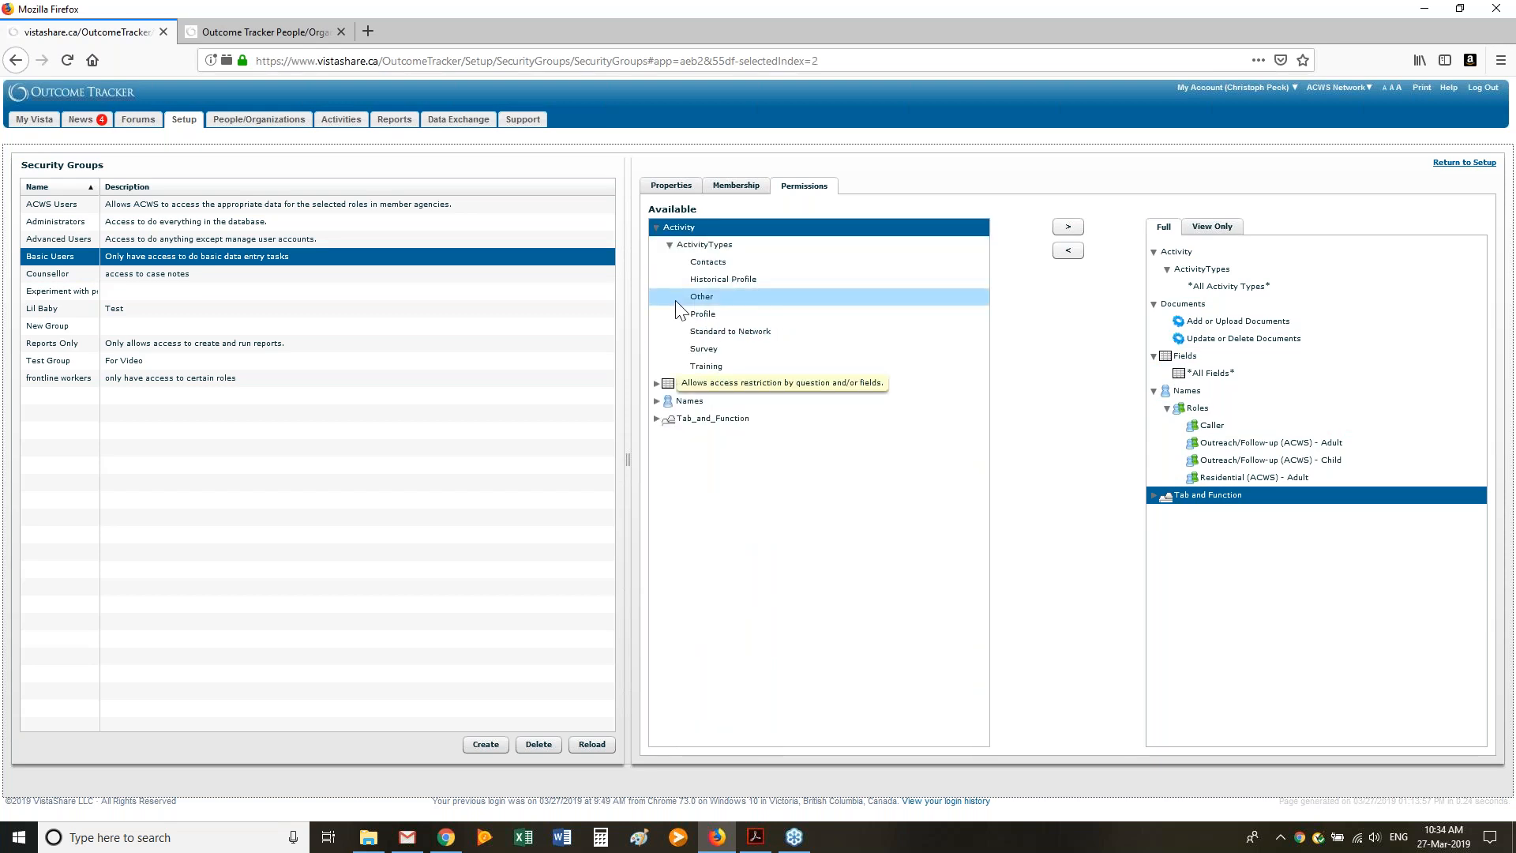
left_click(656, 402)
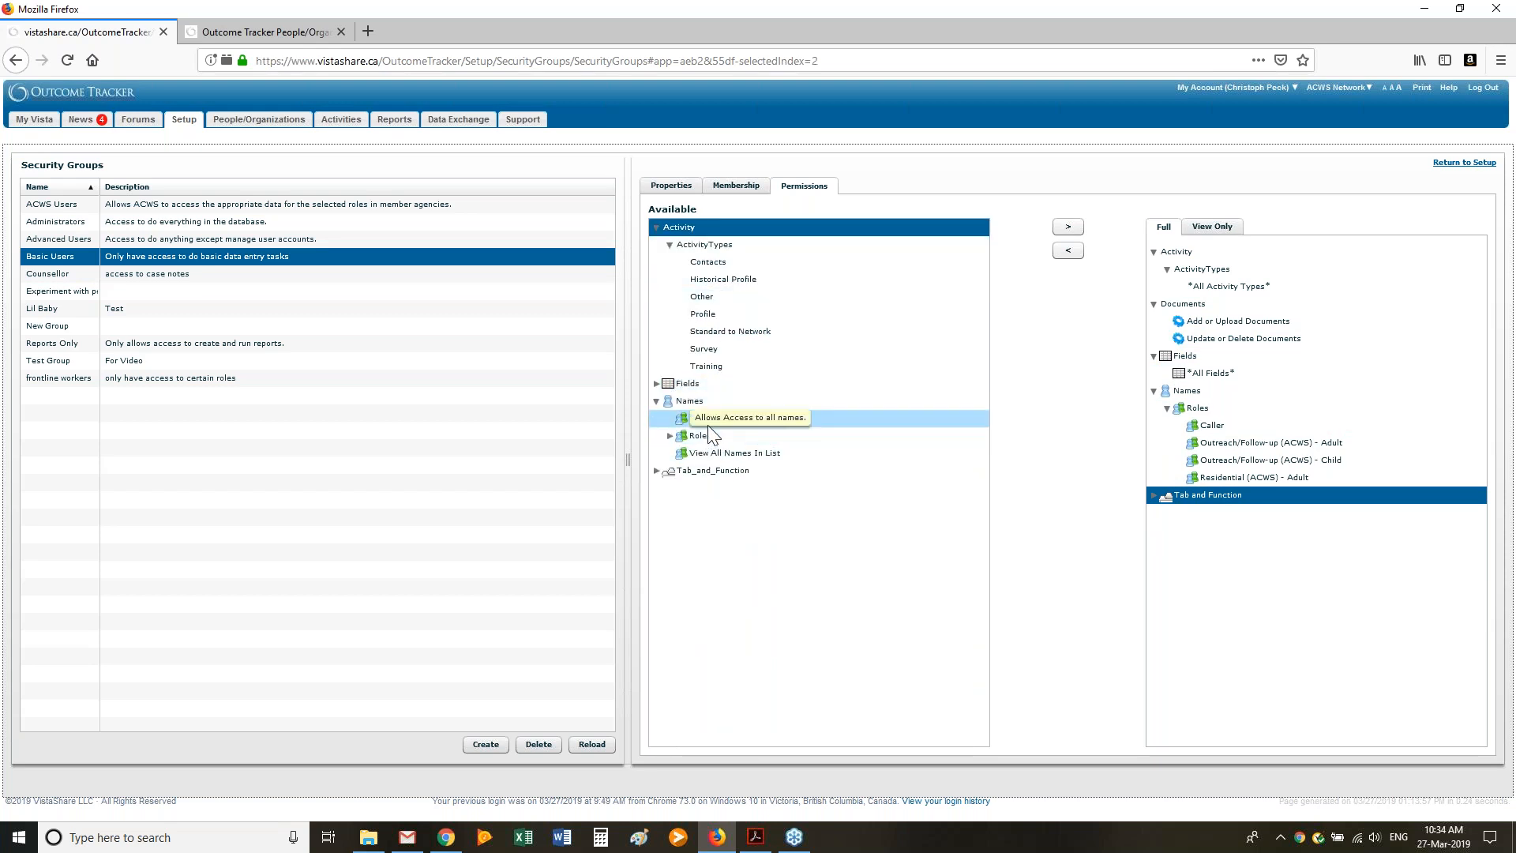
left_click(1214, 499)
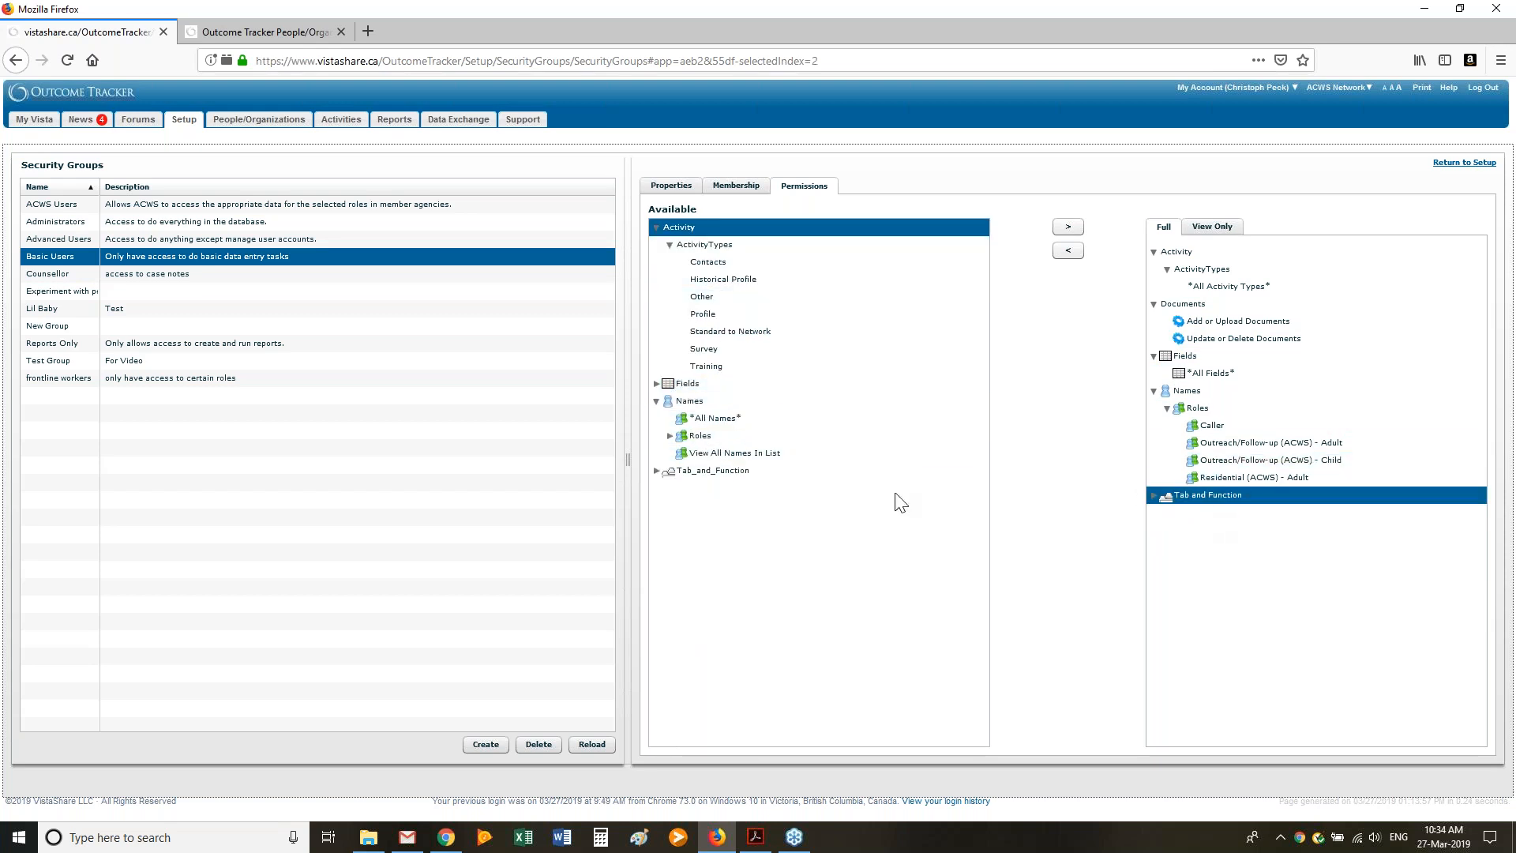
left_click(656, 472)
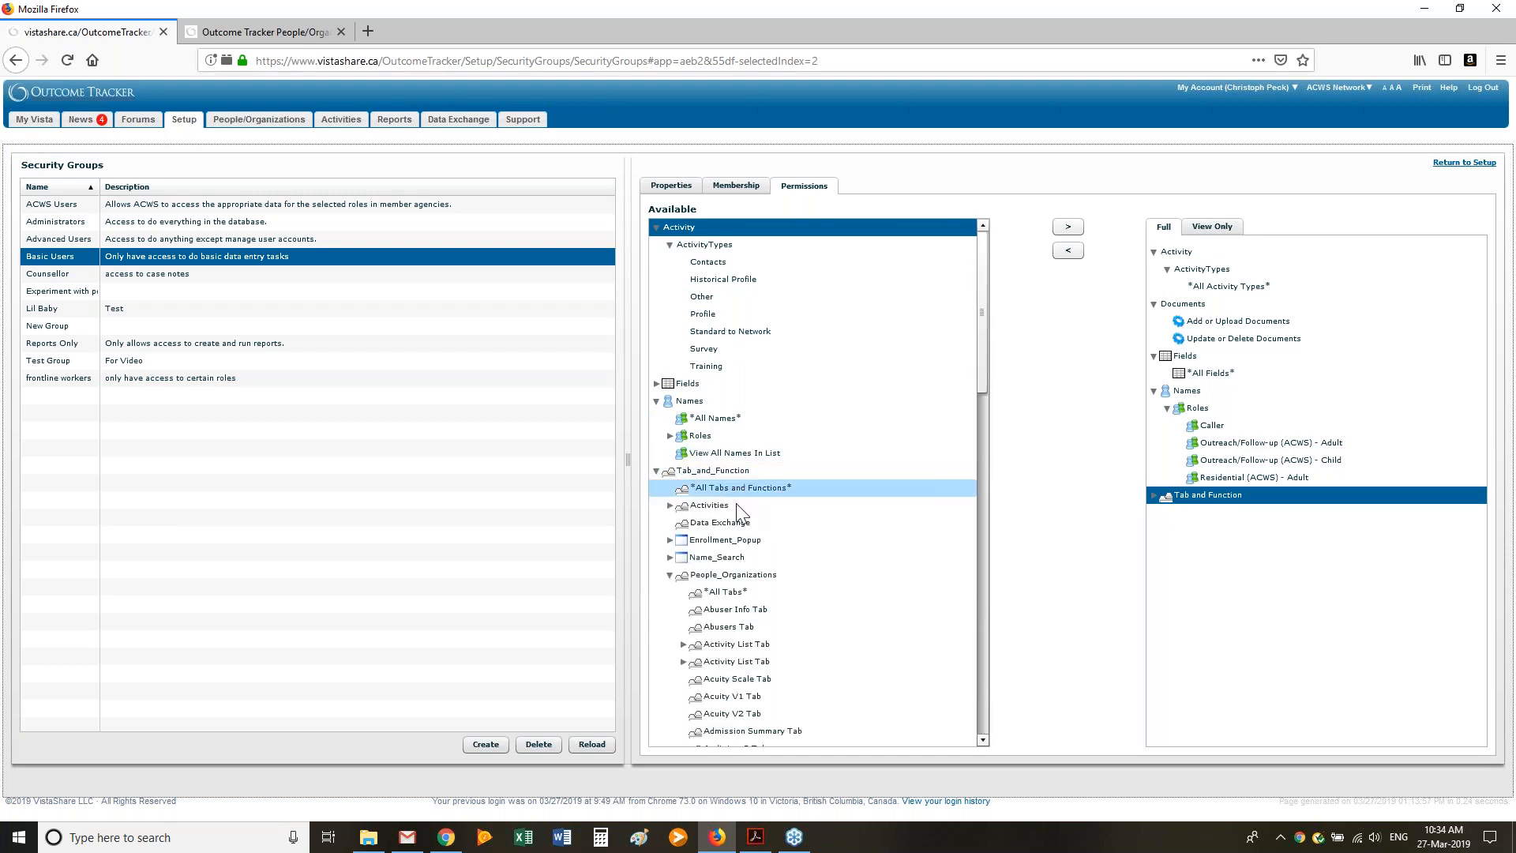
left_click(1153, 495)
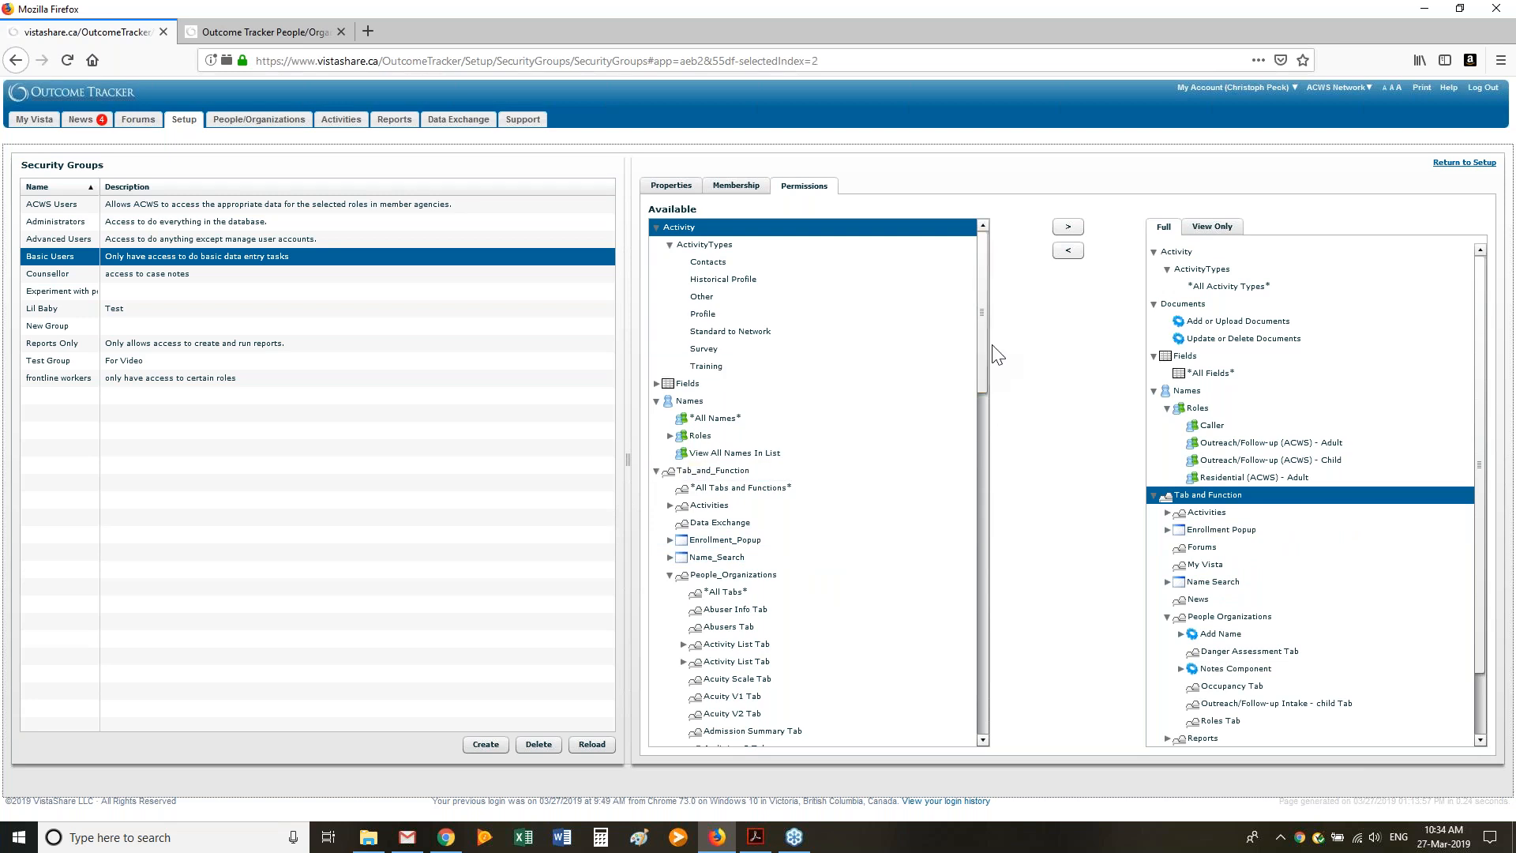
Look through the available People_Organizations tabs for Basic Users and select the *All Tabs* permission without moving it
mouse_move(985, 348)
left_mouse_down()
mouse_move(983, 373)
mouse_move(985, 341)
left_mouse_up()
left_click_drag(983, 314, 1067, 303)
left_click(206, 254)
scroll(908, 489, "down", 3)
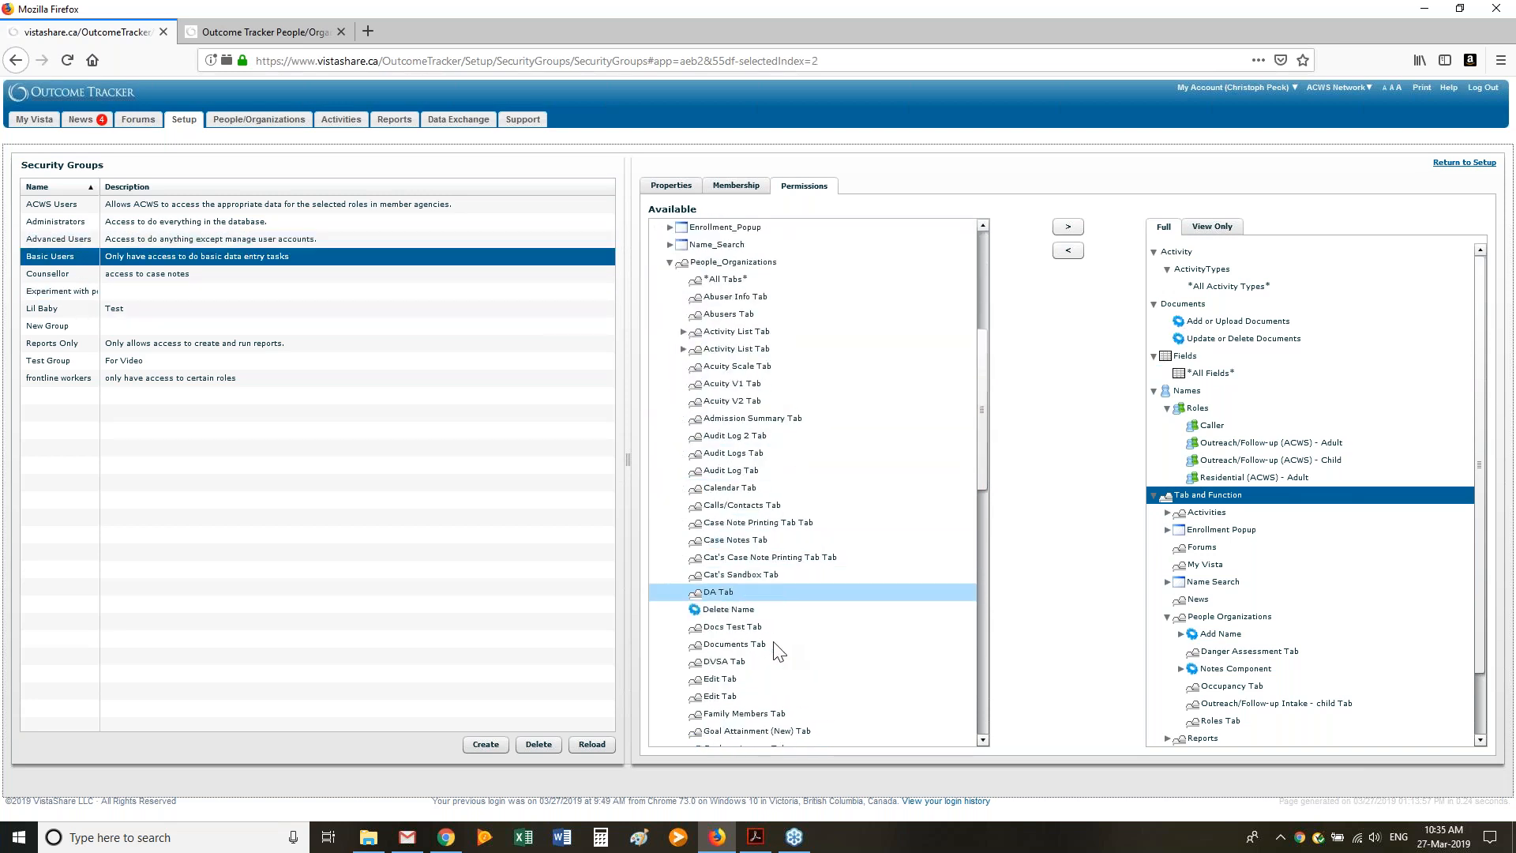
scroll(747, 505, "down", 6)
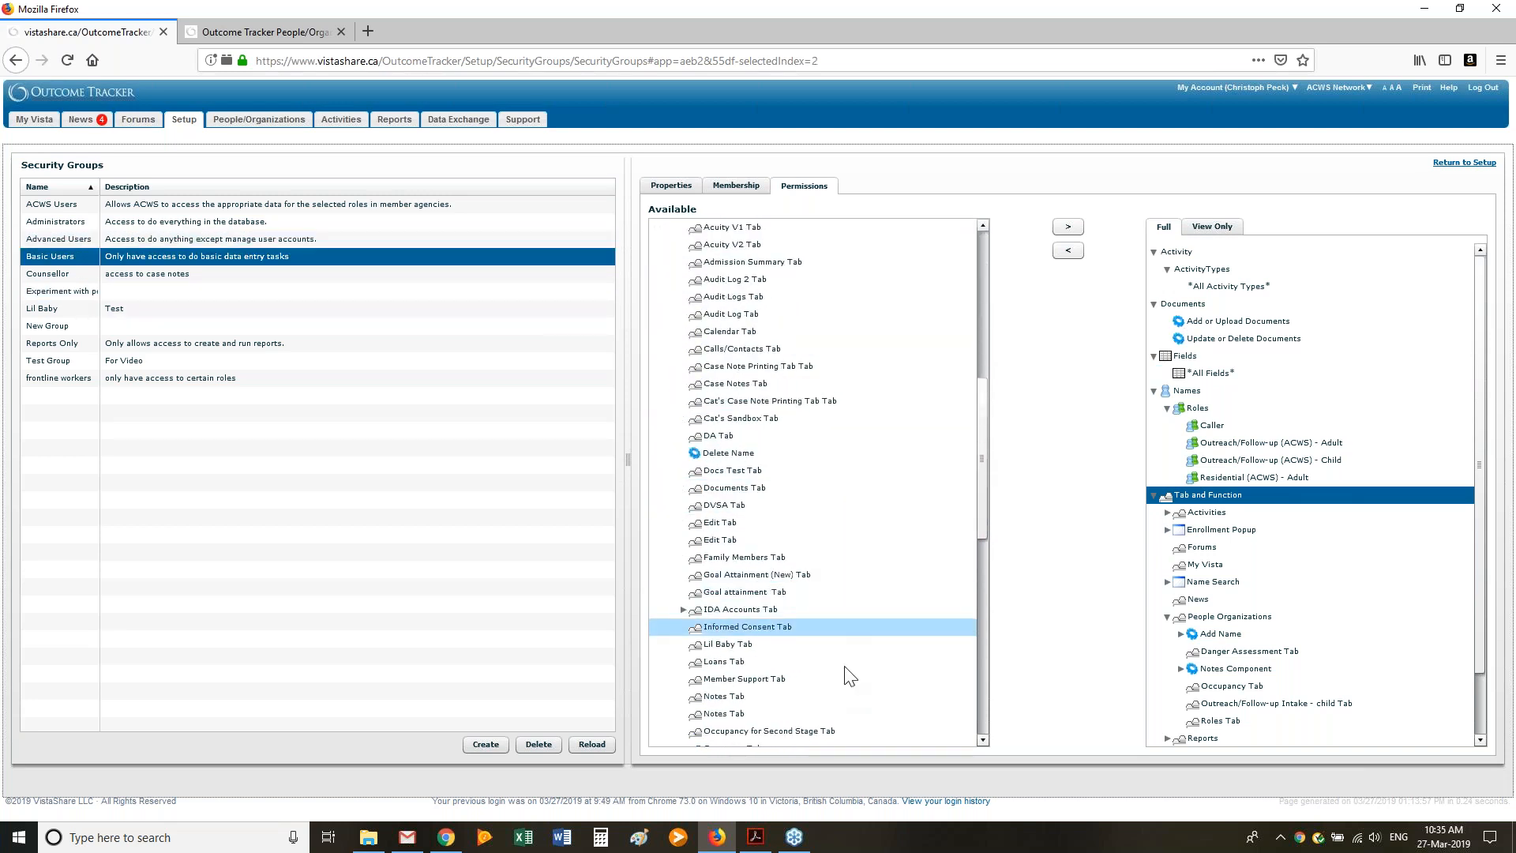
left_click(804, 656)
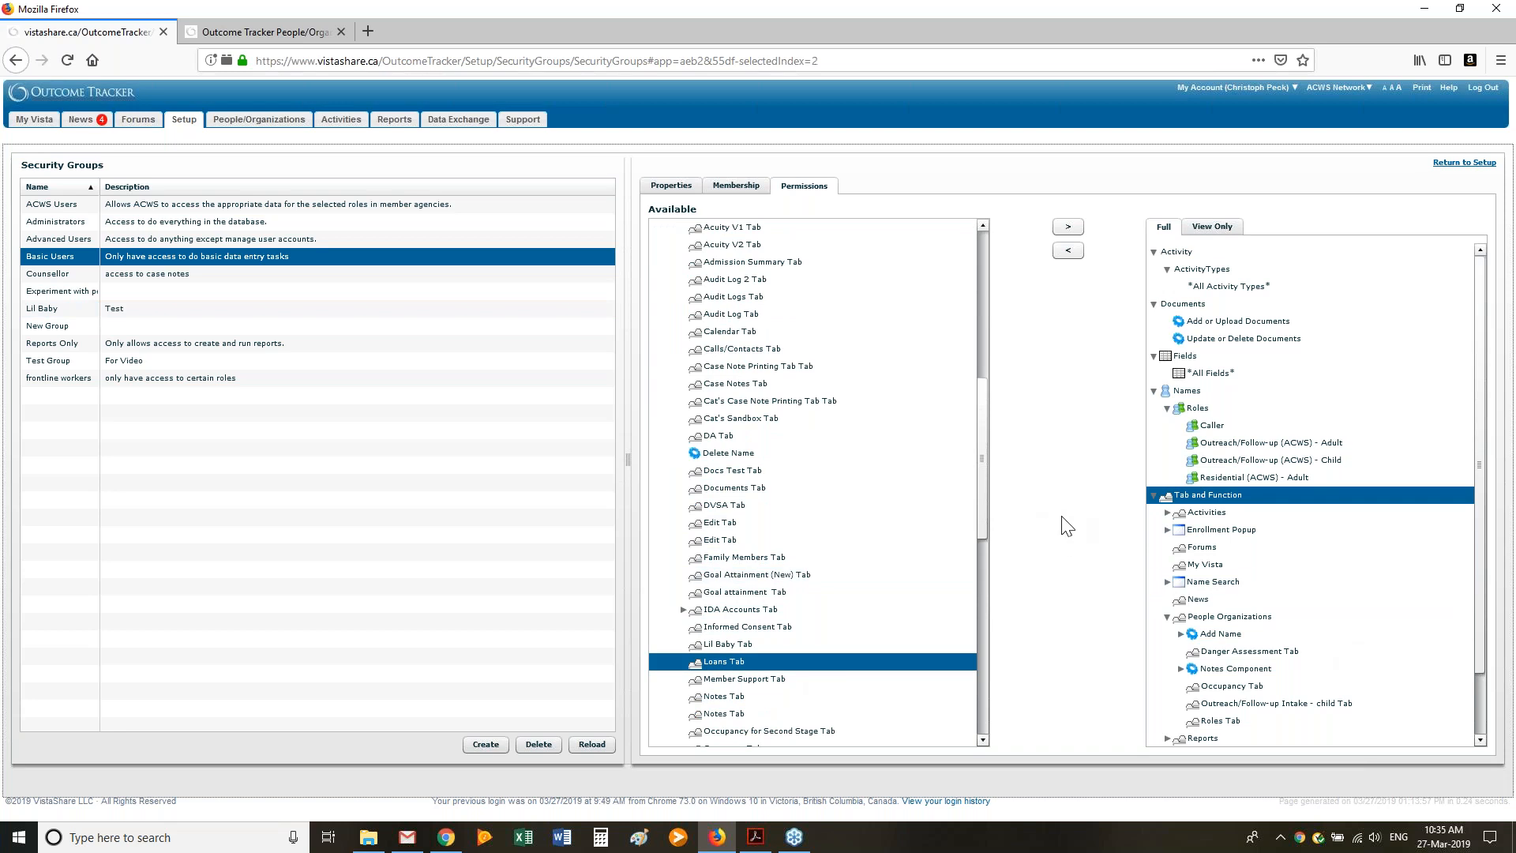
scroll(868, 456, "up", 8)
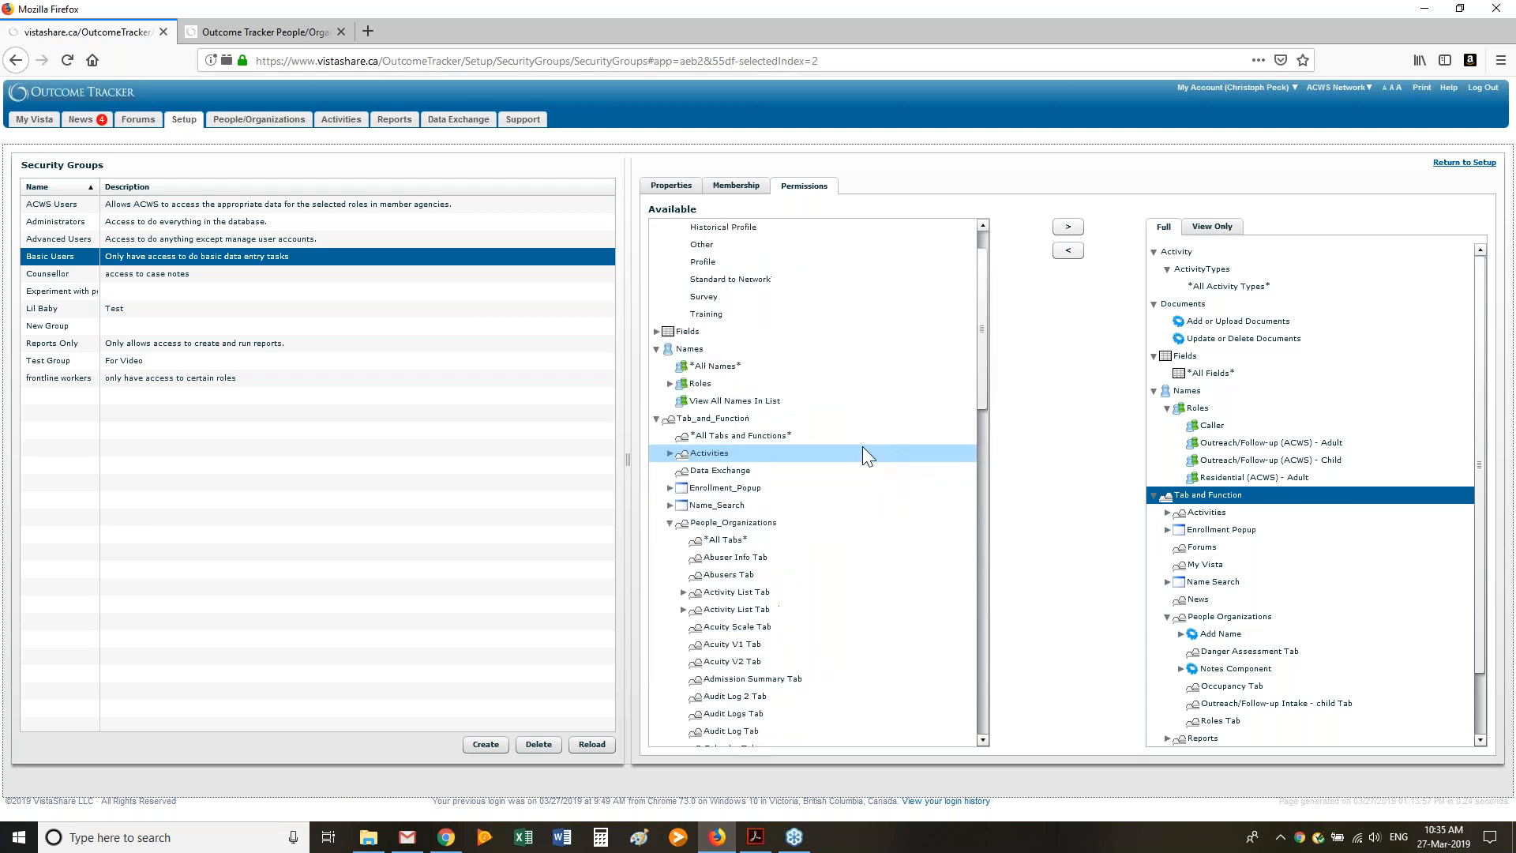
scroll(797, 443, "down", 3)
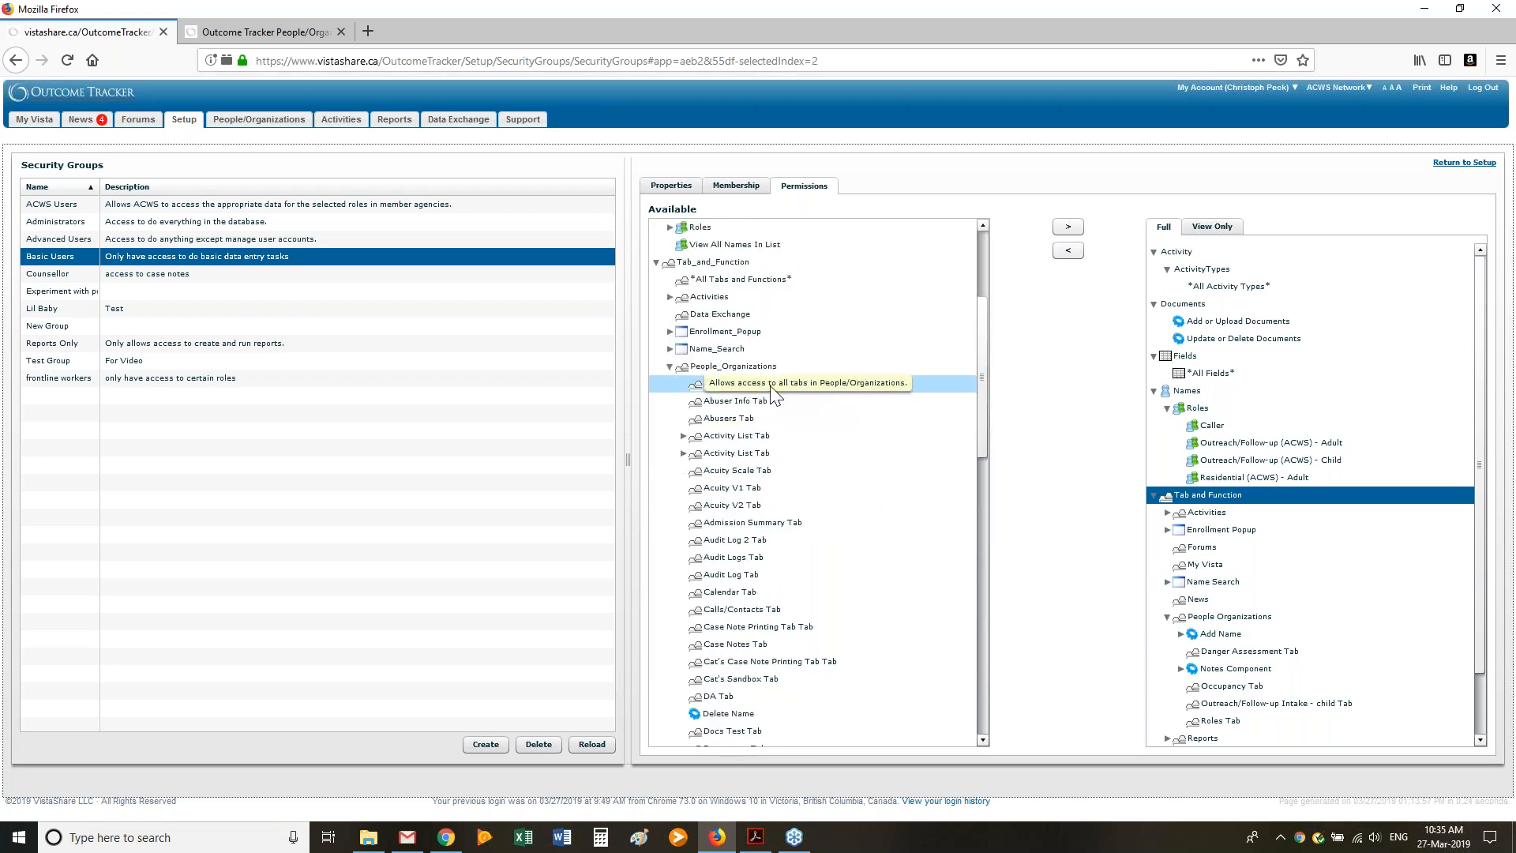
left_click(742, 387)
left_click(1206, 502)
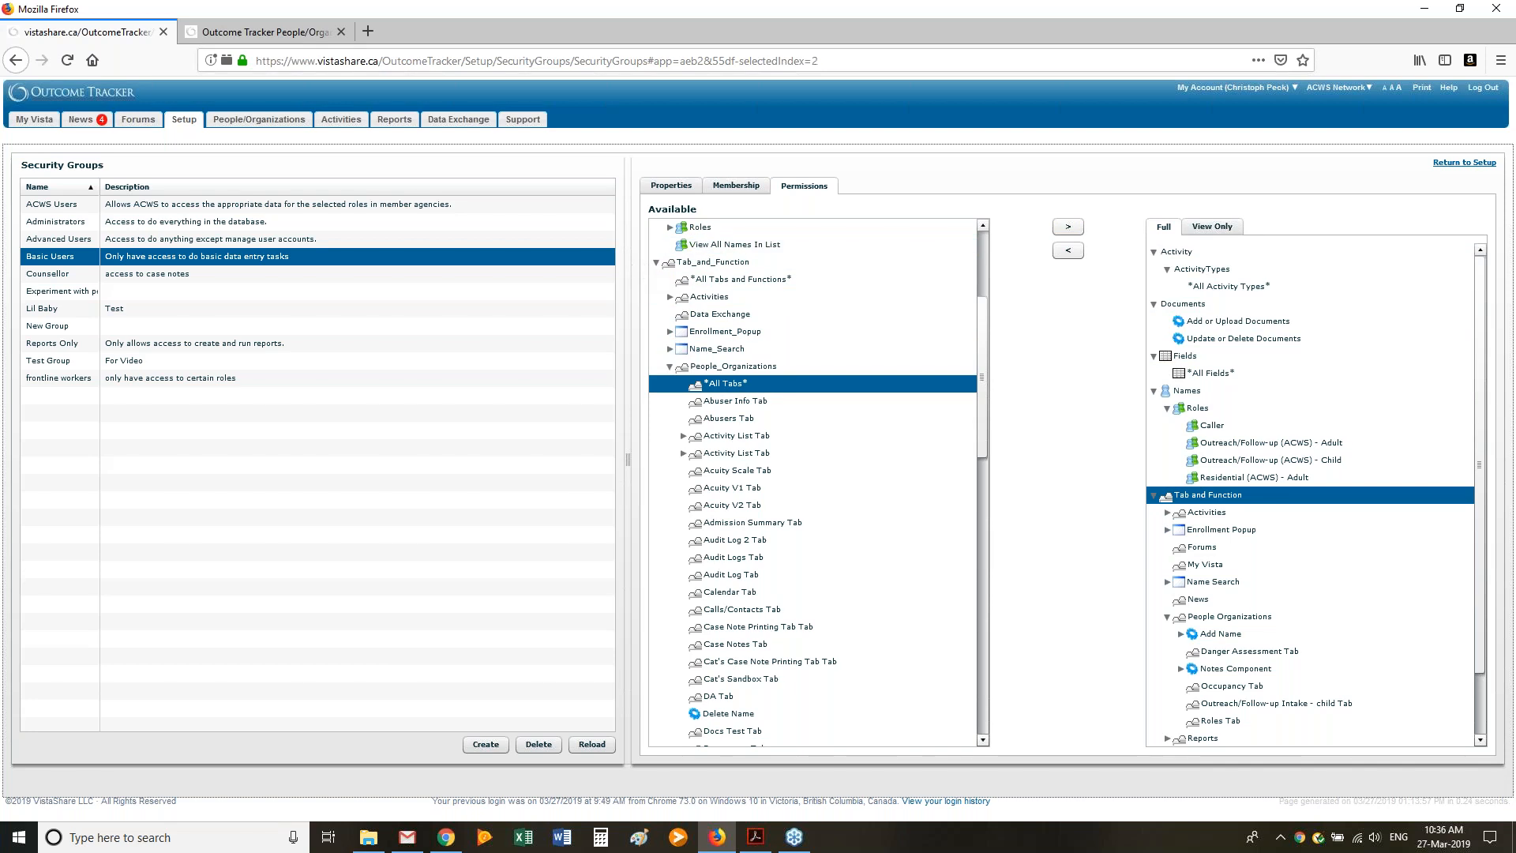
Collapse all expanded permission categories in Basic Users' available and full lists
left_click(657, 262)
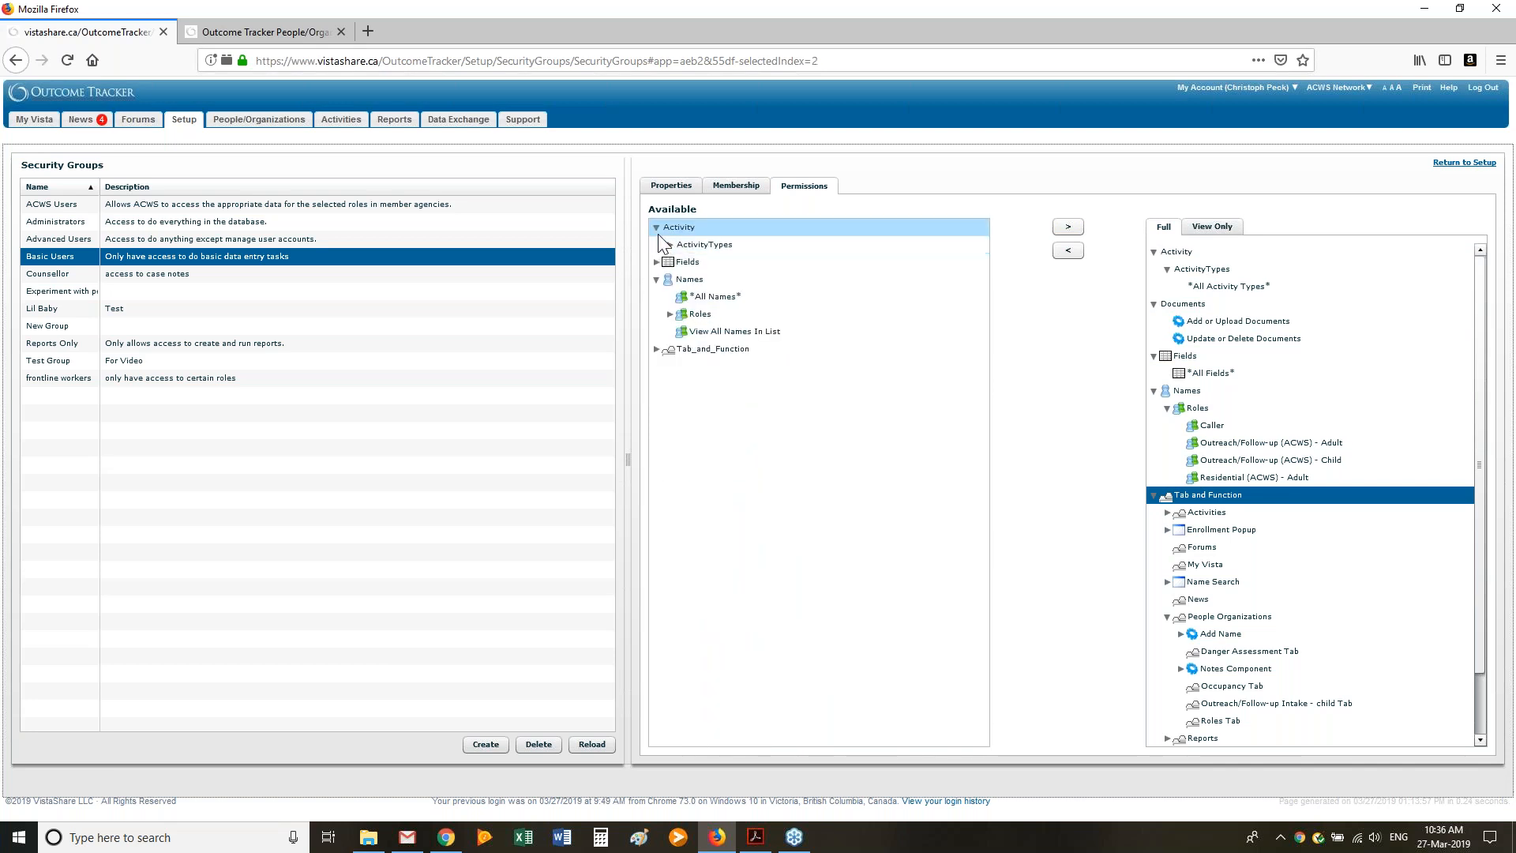
left_click(656, 227)
left_click(656, 261)
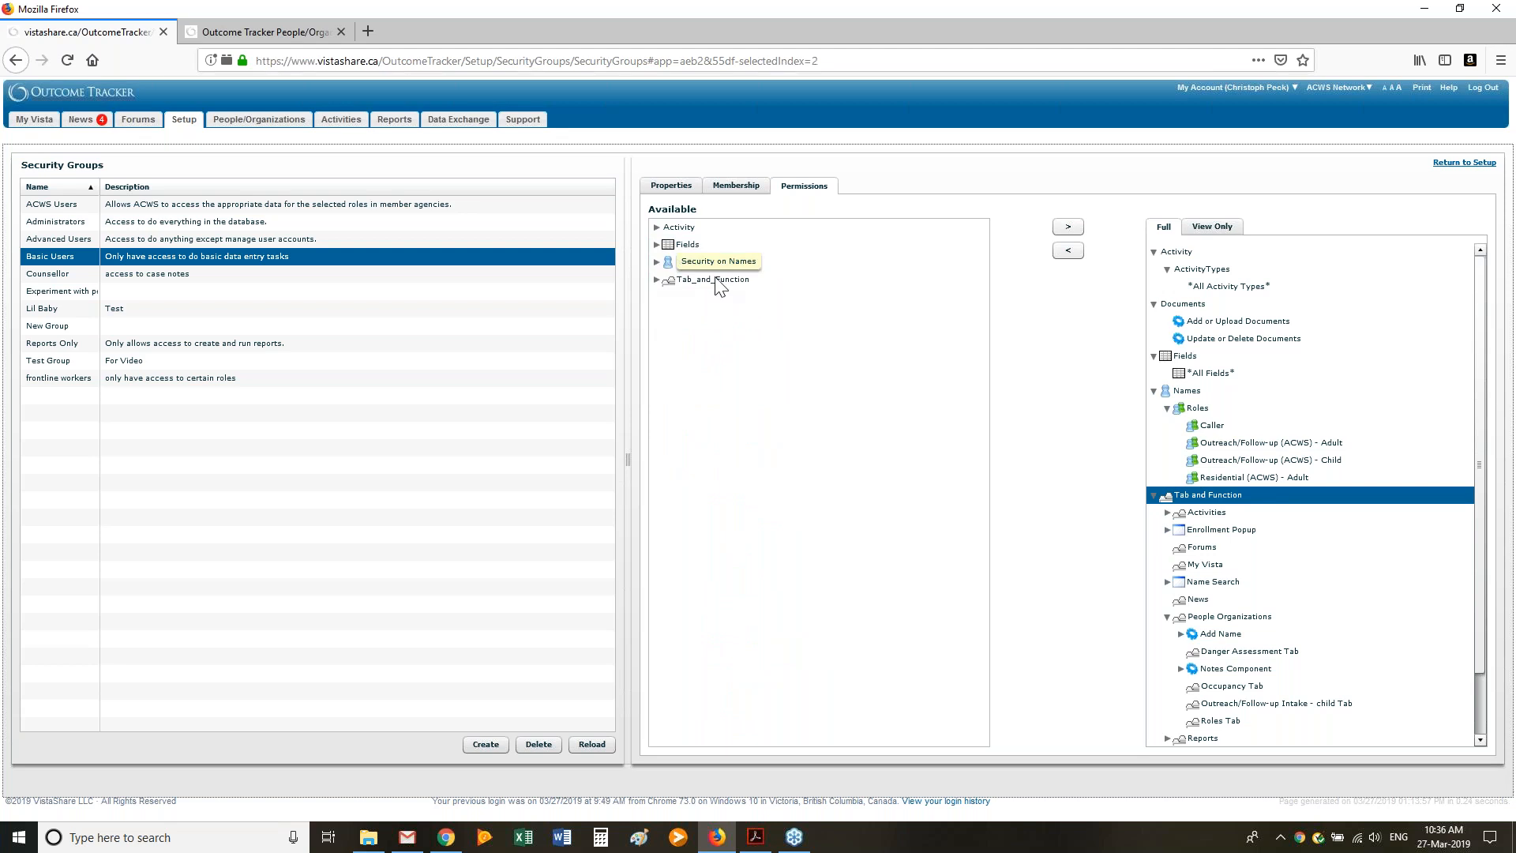
left_click(1154, 251)
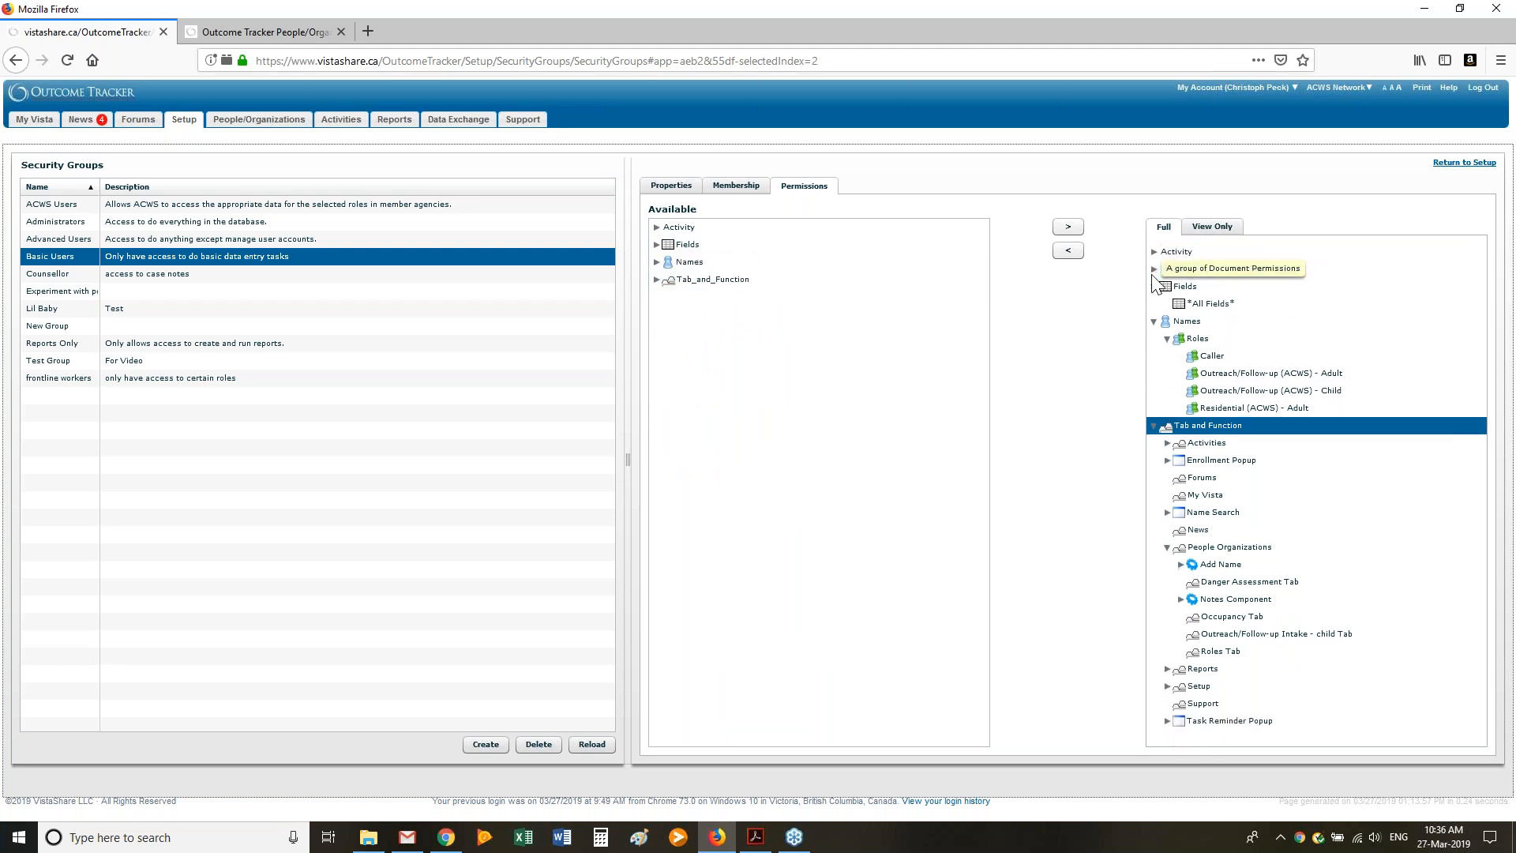
left_click(1153, 269)
left_click(1154, 286)
left_click(1154, 303)
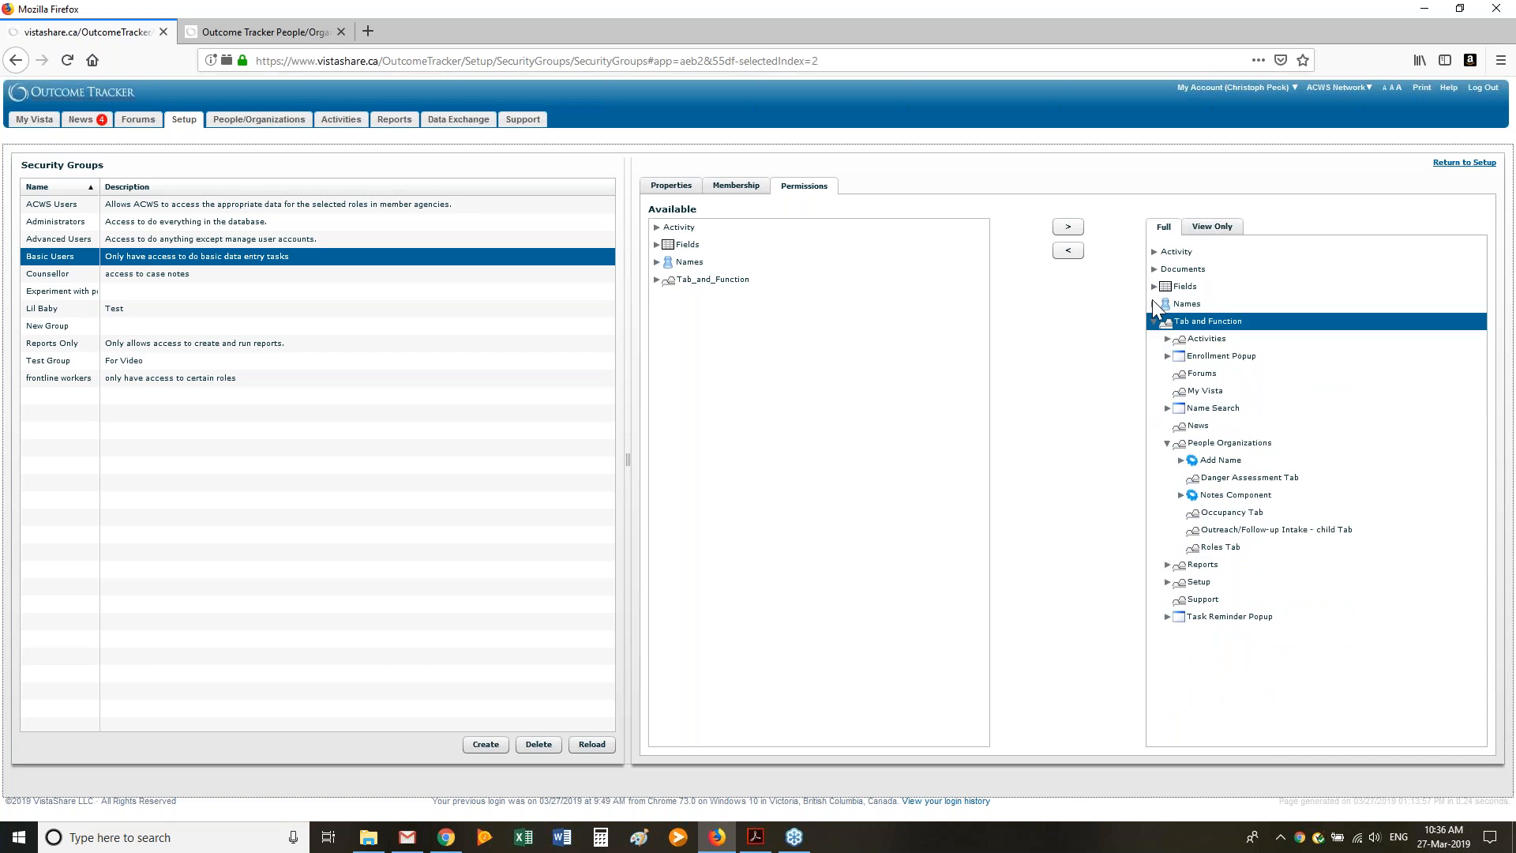
left_click(1154, 320)
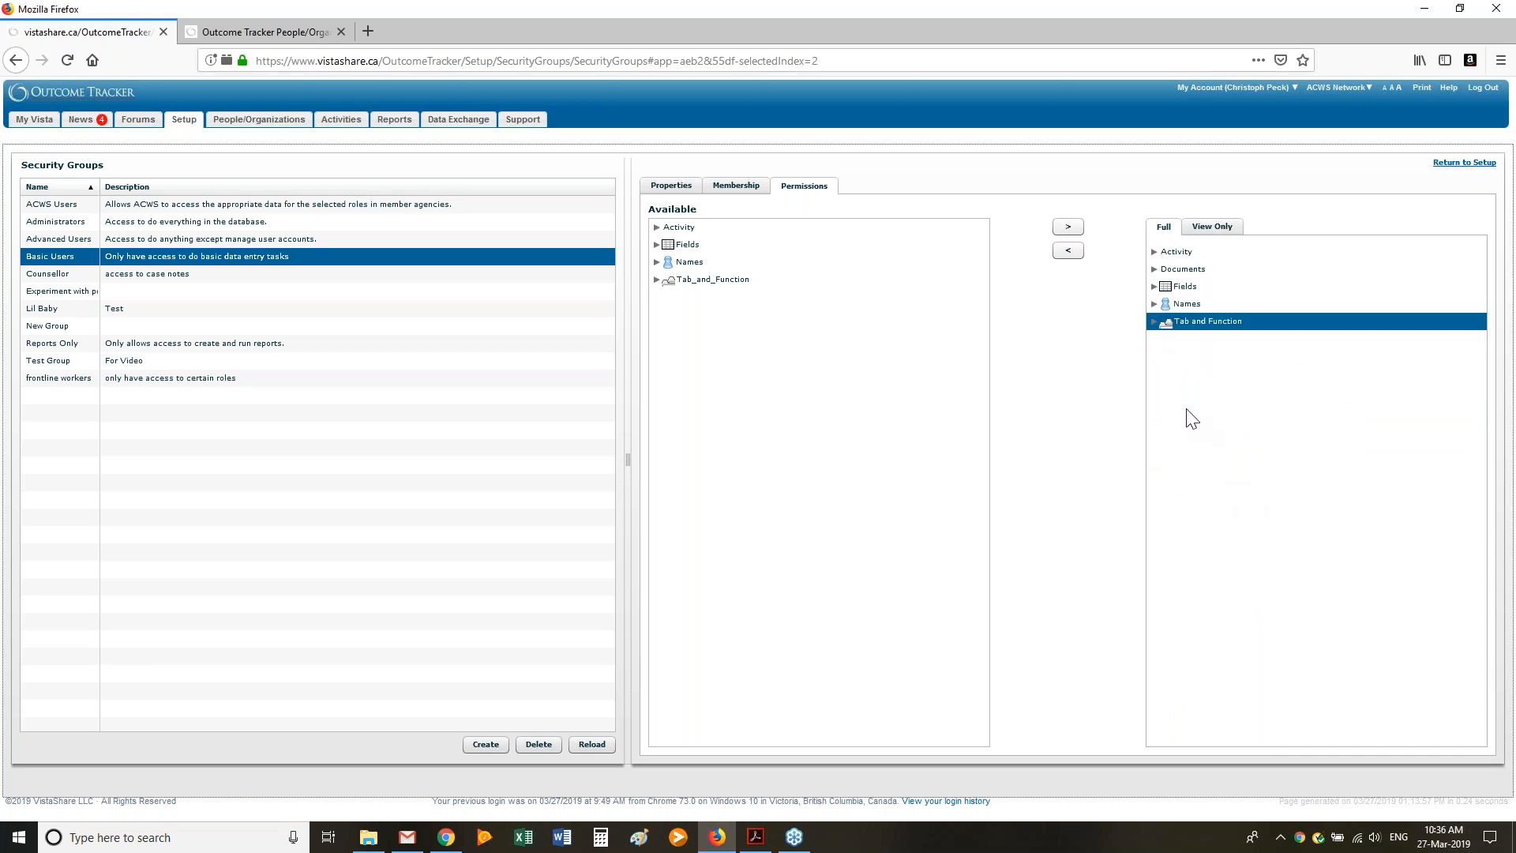
Briefly review the available Activity and Names permissions and the full Documents permissions for Basic Users, leaving each category collapsed
left_click(656, 227)
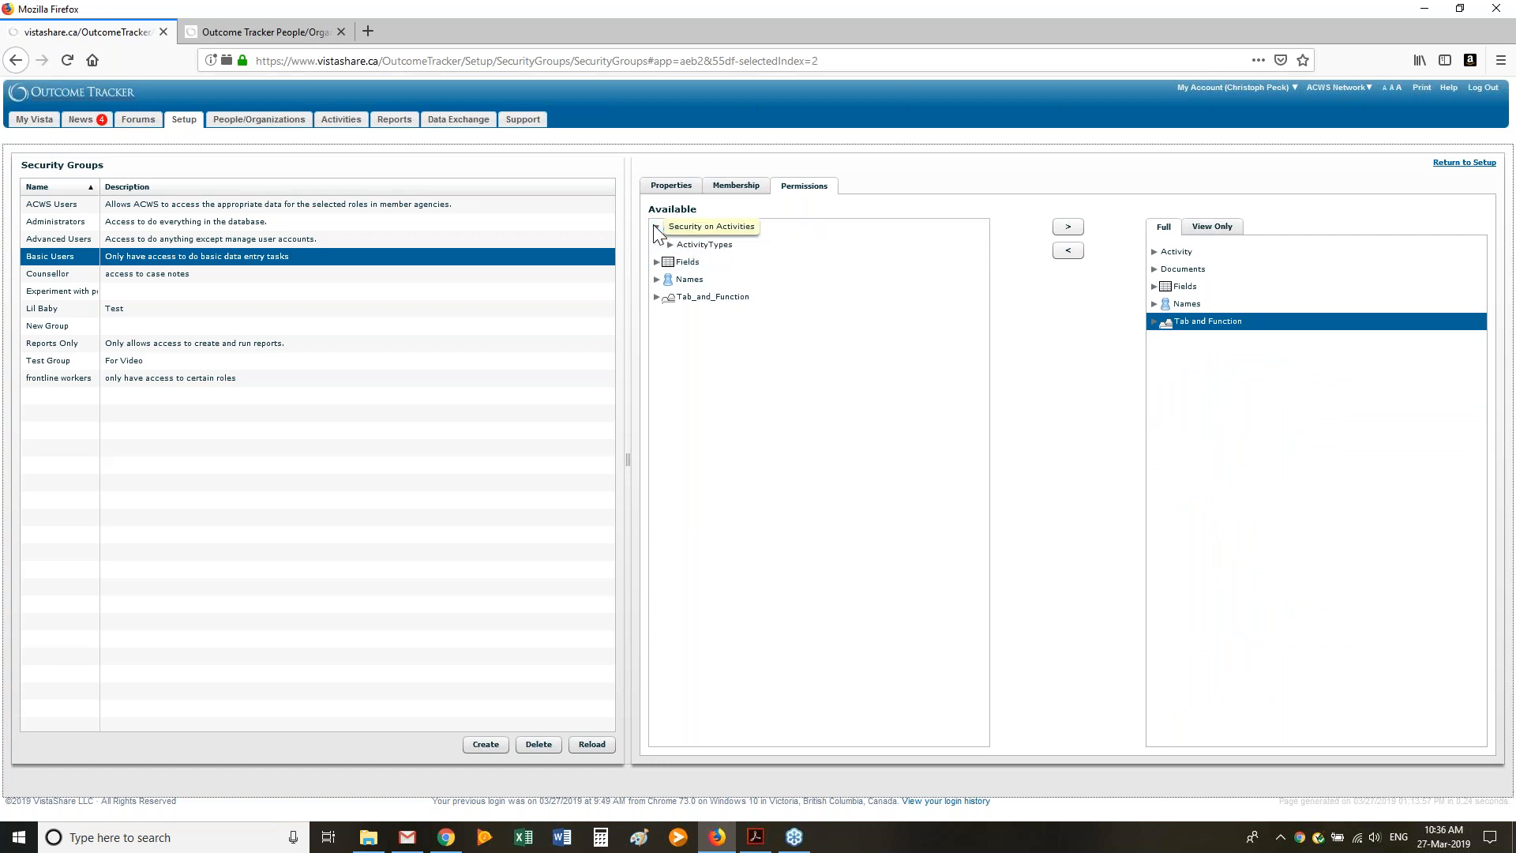
left_click(657, 227)
left_click(656, 232)
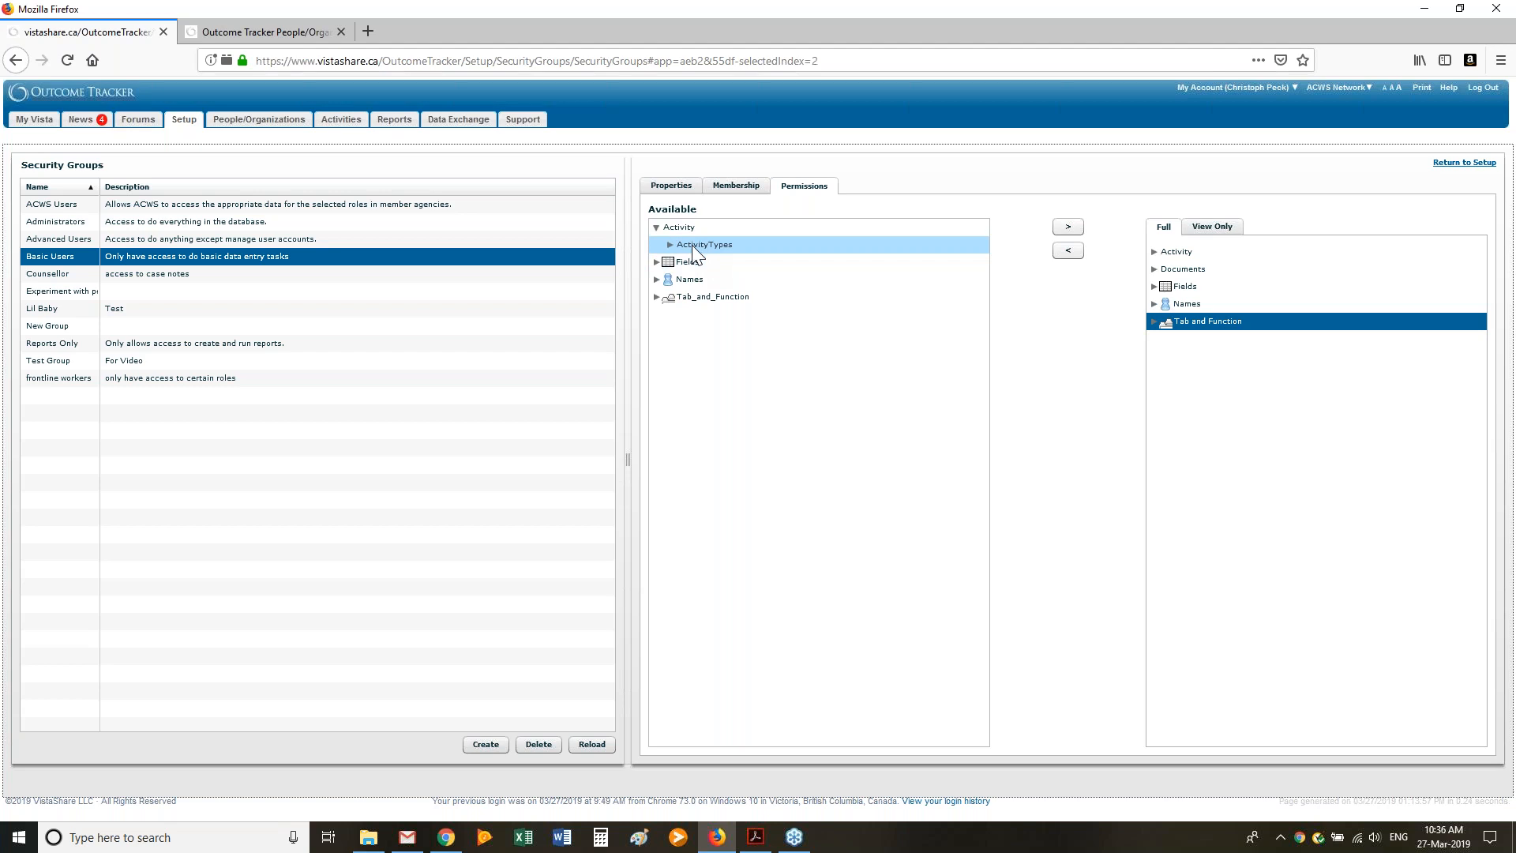
left_click(655, 262)
left_click(656, 231)
left_click(656, 246)
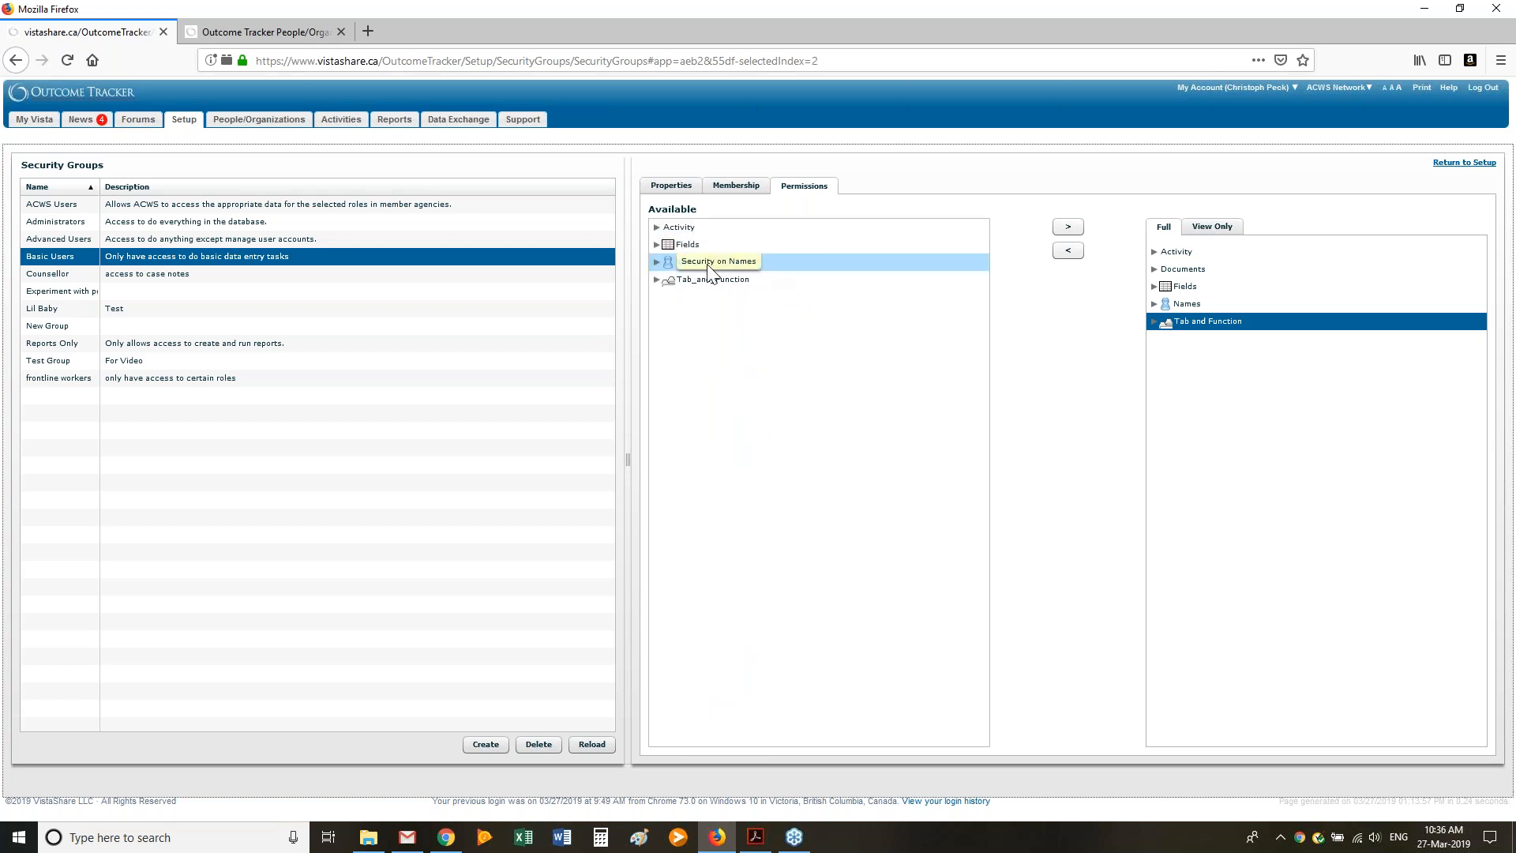
left_click(657, 261)
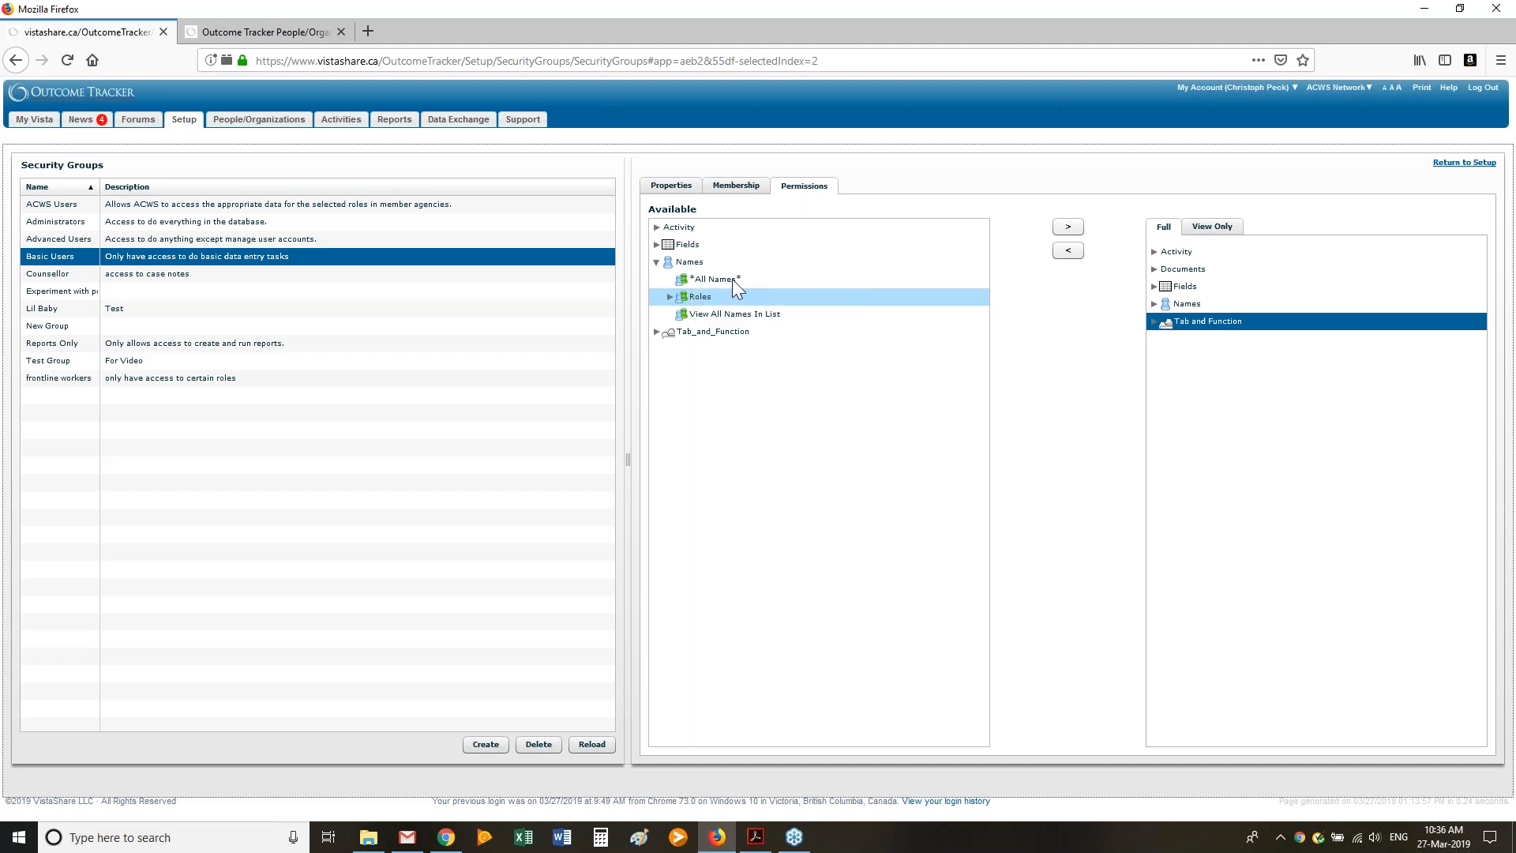
left_click(712, 263)
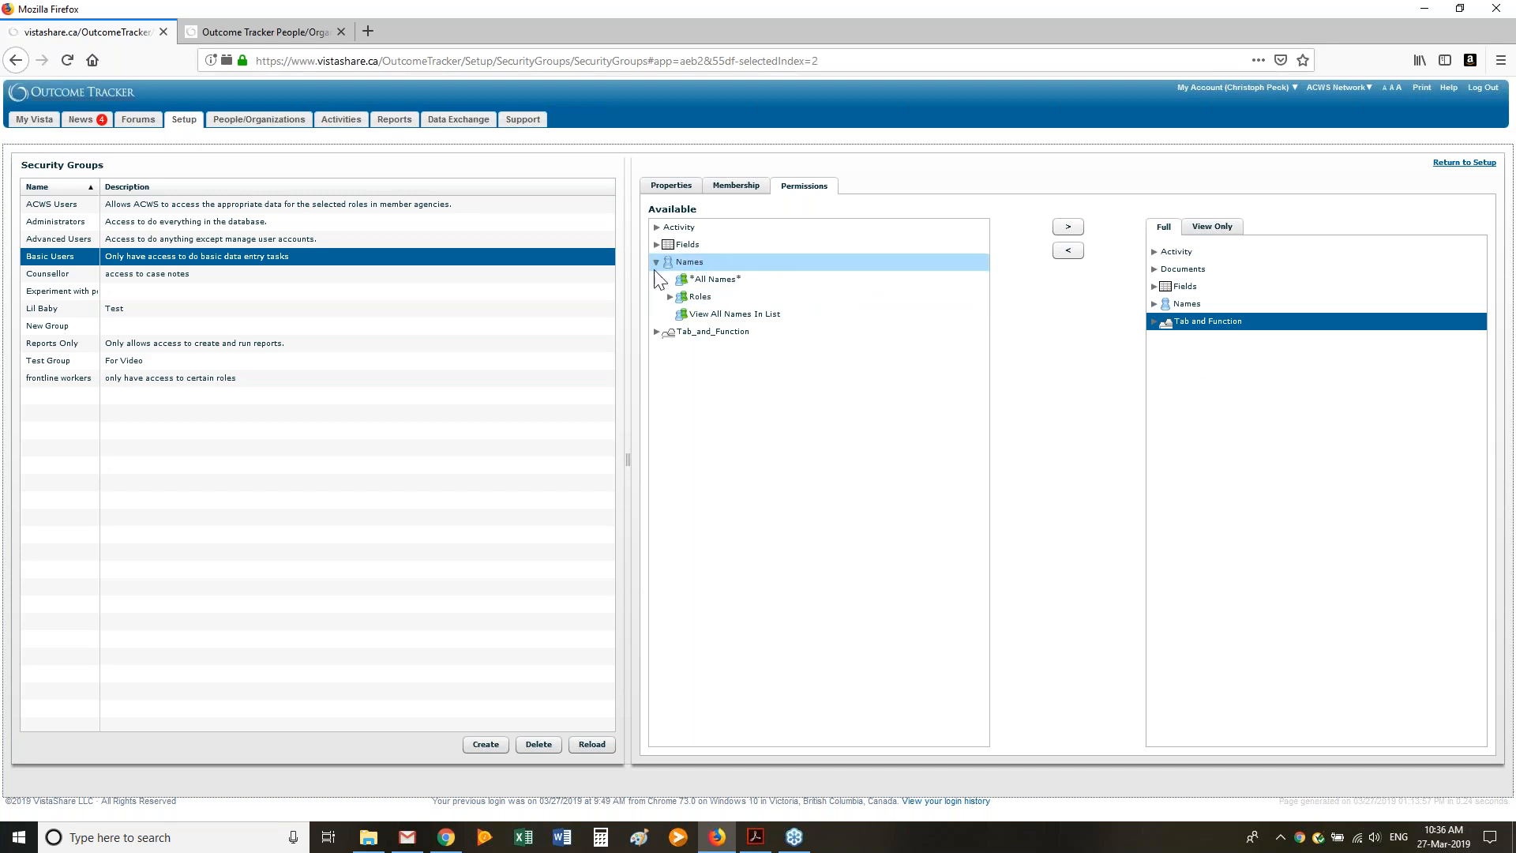
left_click(656, 262)
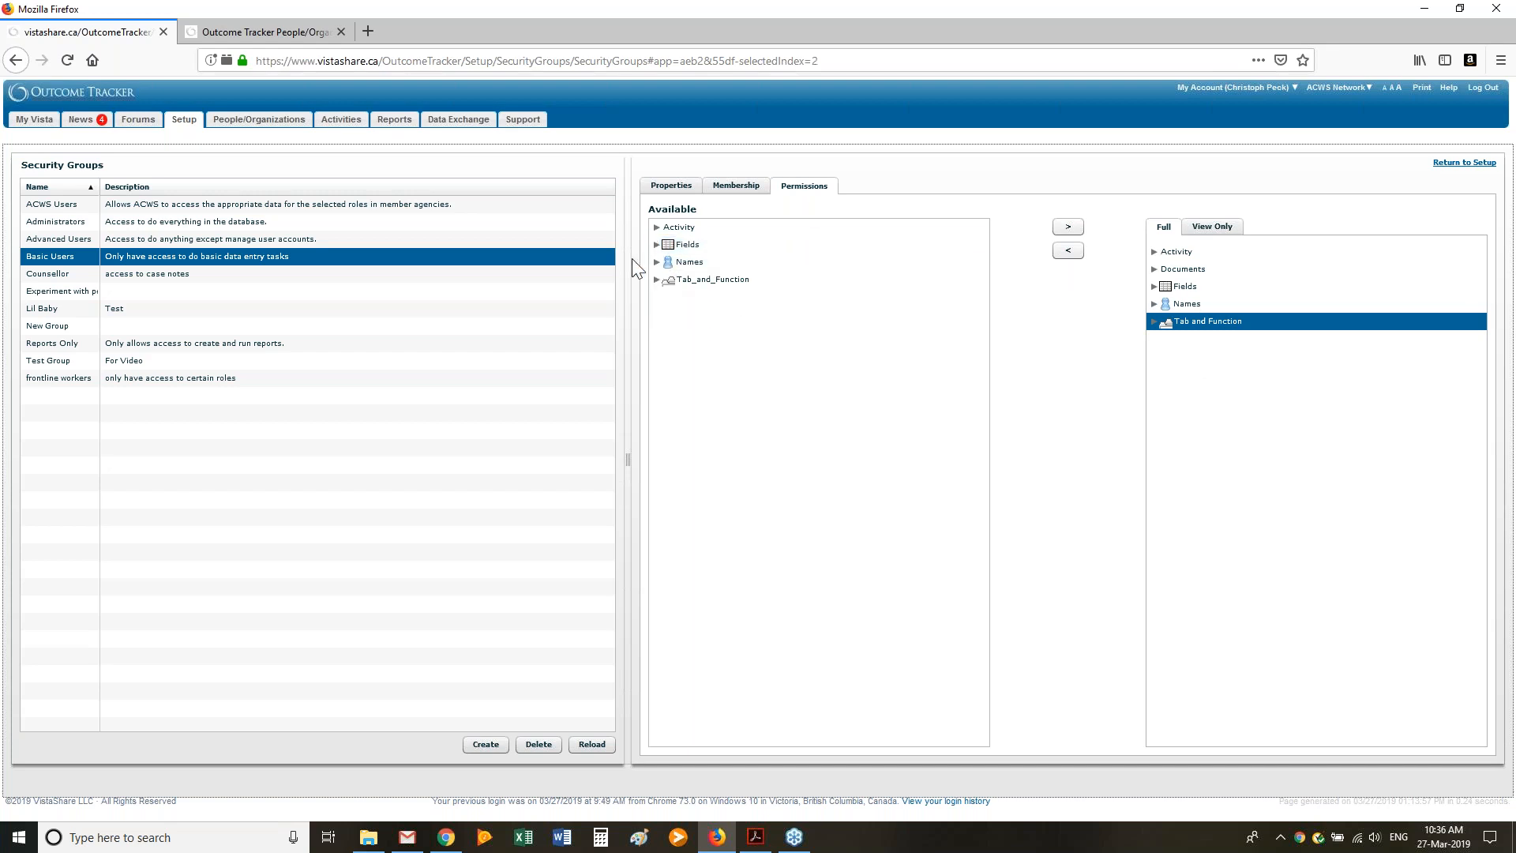
left_click(1155, 268)
left_click(1156, 268)
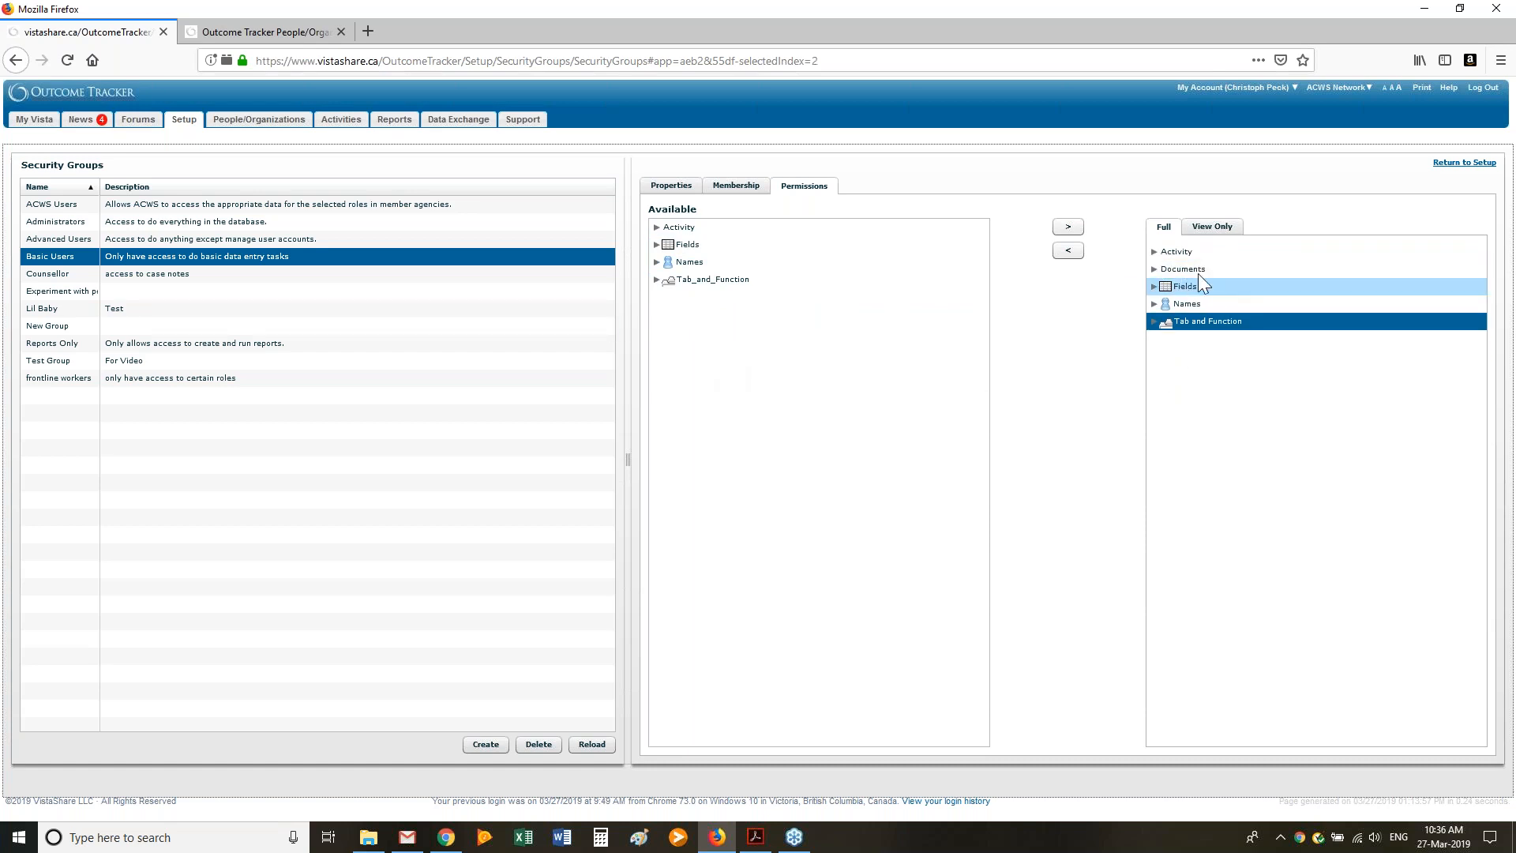
Expand Basic Users' available Tab_and_Function permissions and look through the complete list of People_Organizations tabs
left_click(655, 280)
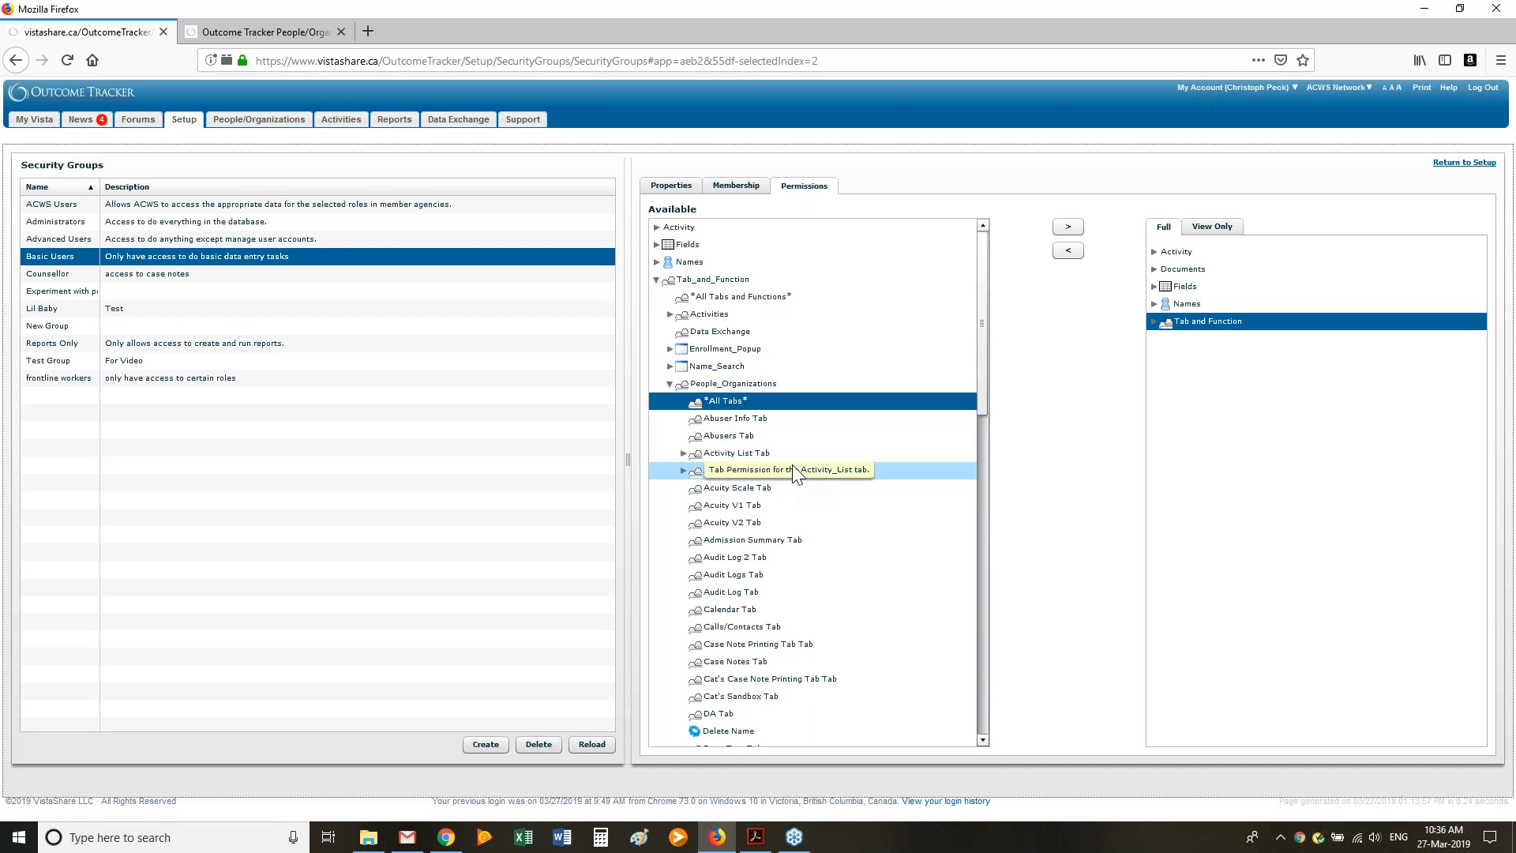
scroll(817, 433, "down", 2)
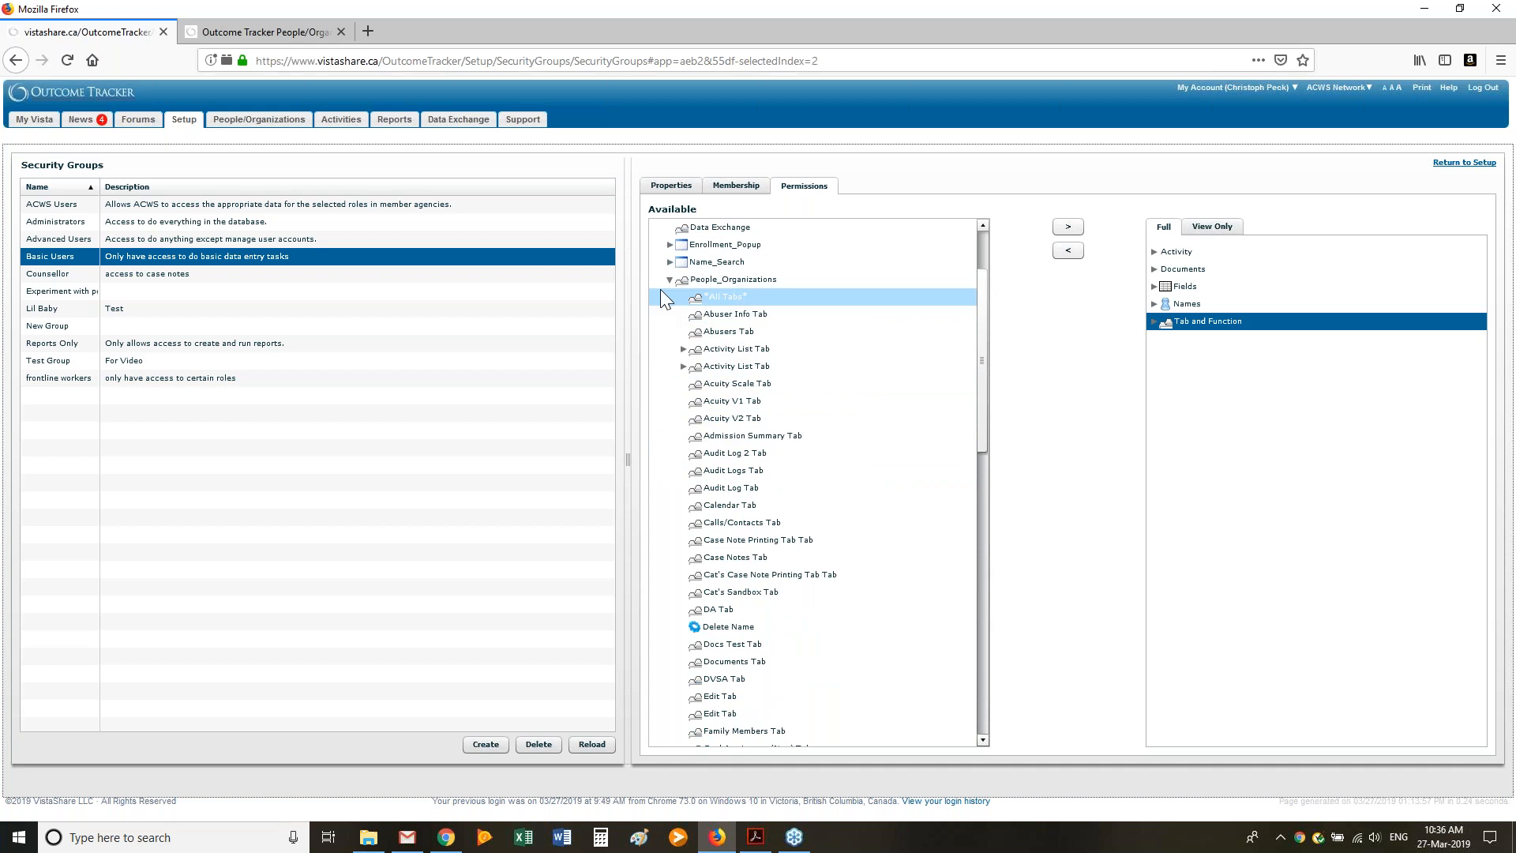
scroll(811, 413, "down", 3)
scroll(834, 502, "down", 11)
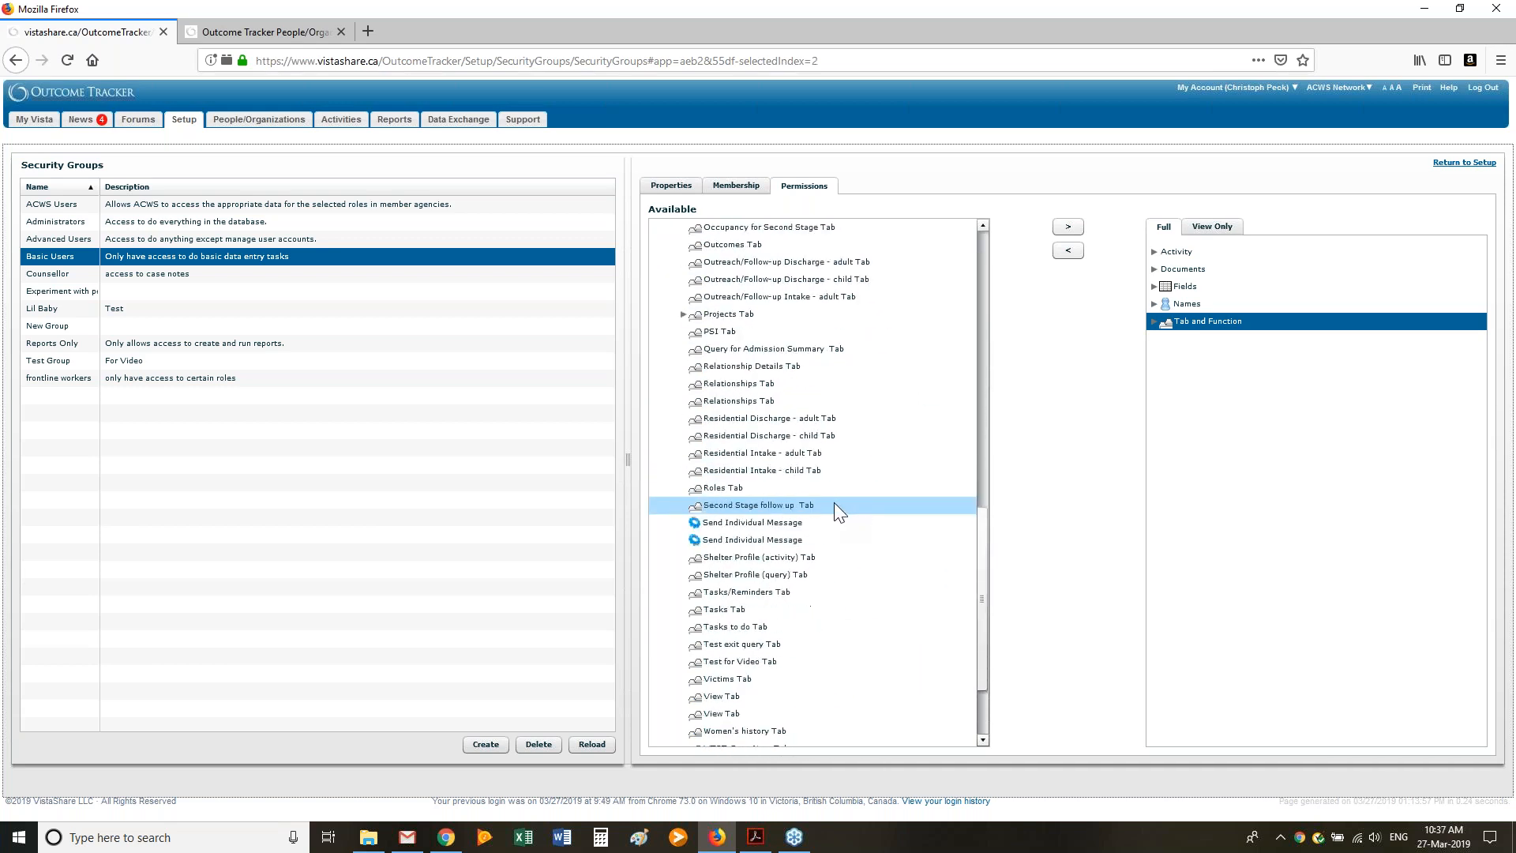
scroll(834, 504, "up", 10)
scroll(837, 512, "up", 5)
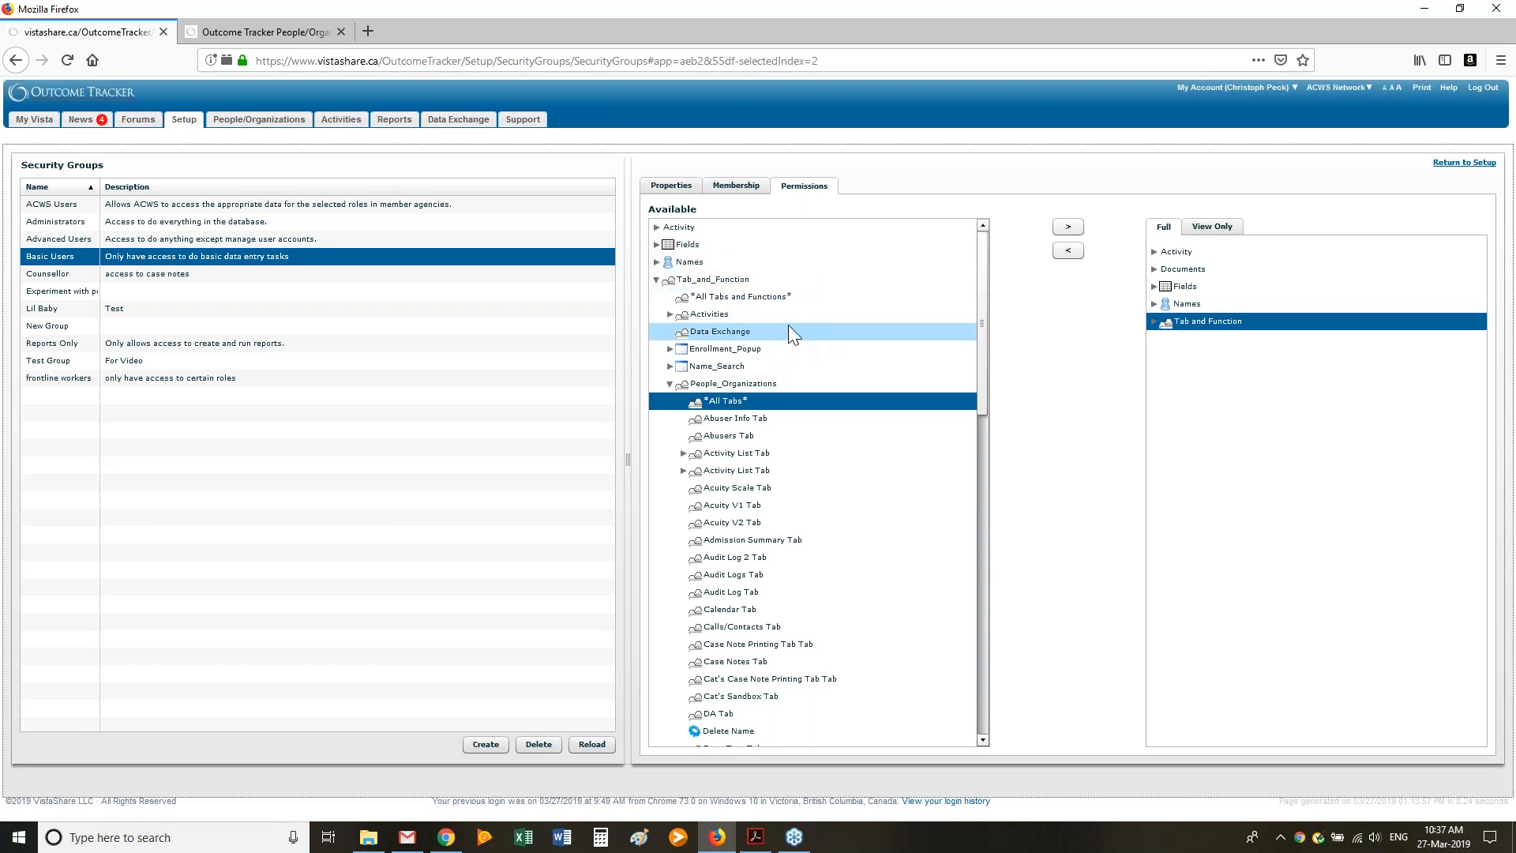
scroll(861, 624, "down", 10)
scroll(857, 647, "down", 8)
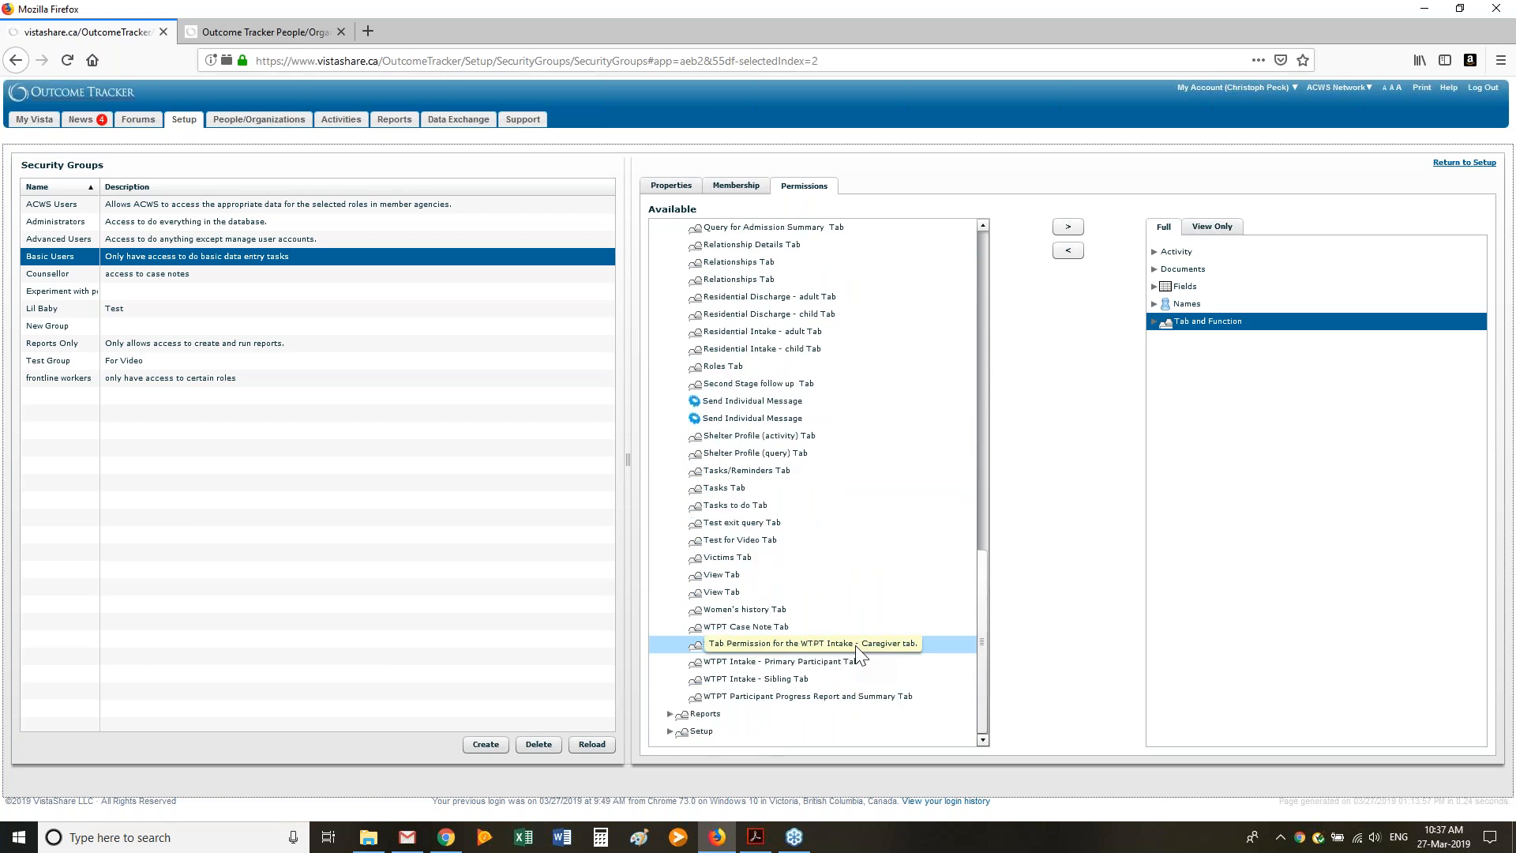
scroll(845, 442, "up", 3)
scroll(850, 437, "up", 7)
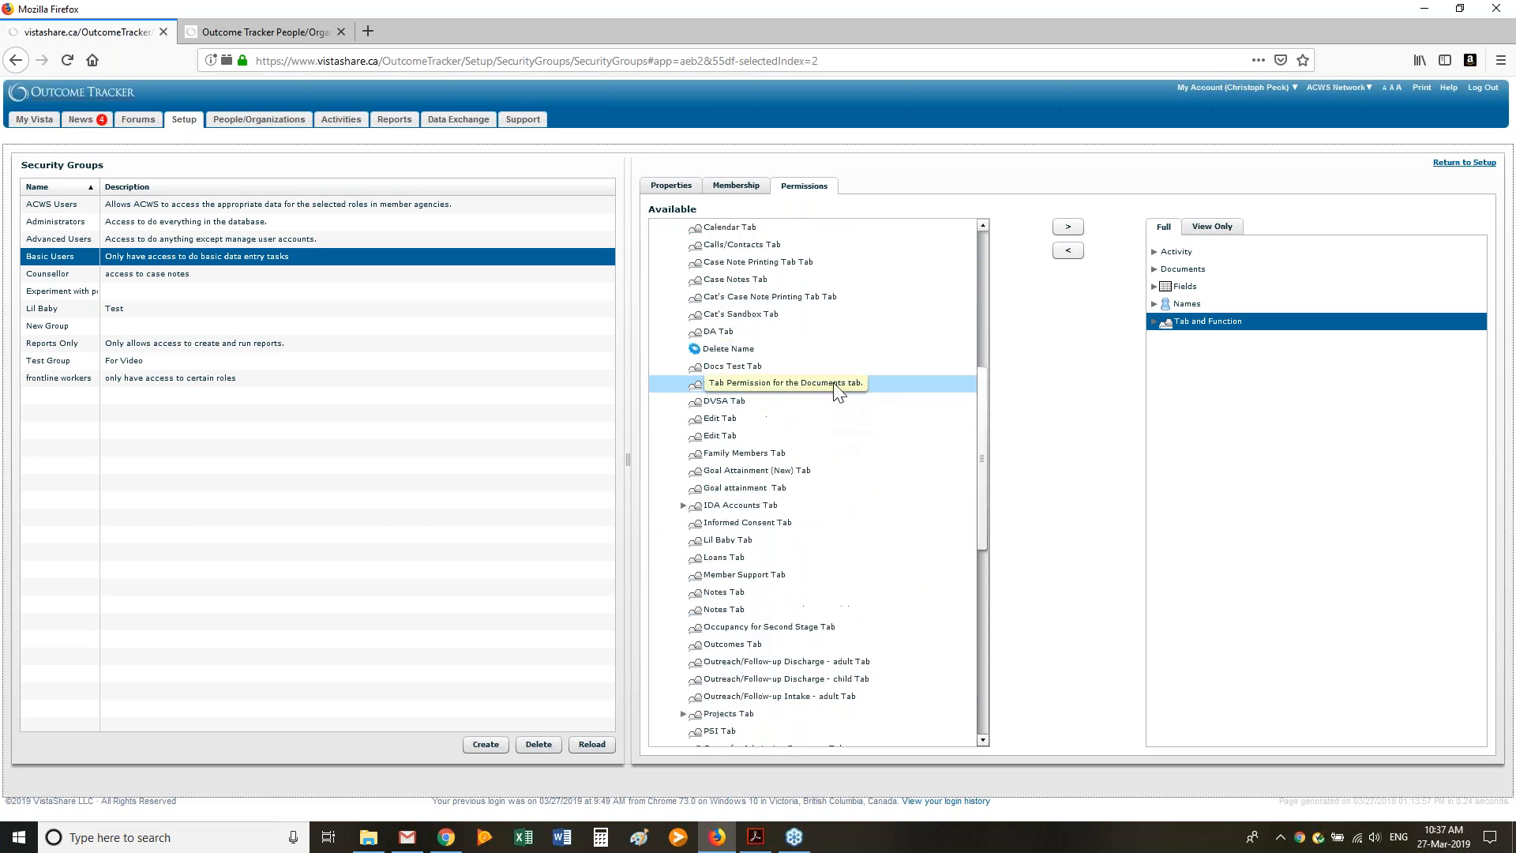
scroll(837, 389, "up", 7)
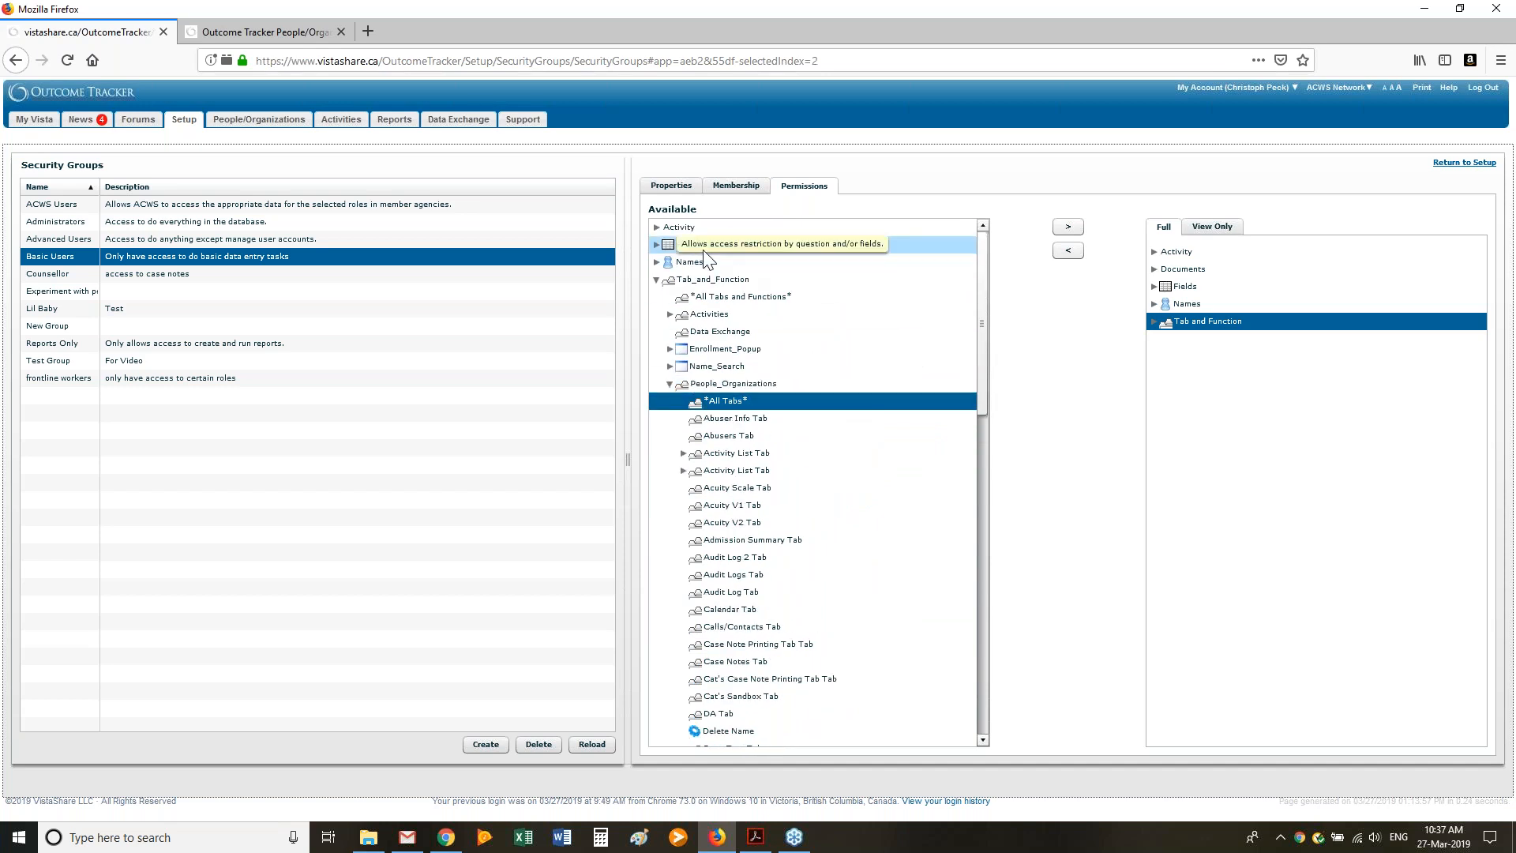
mouse_move(753, 844)
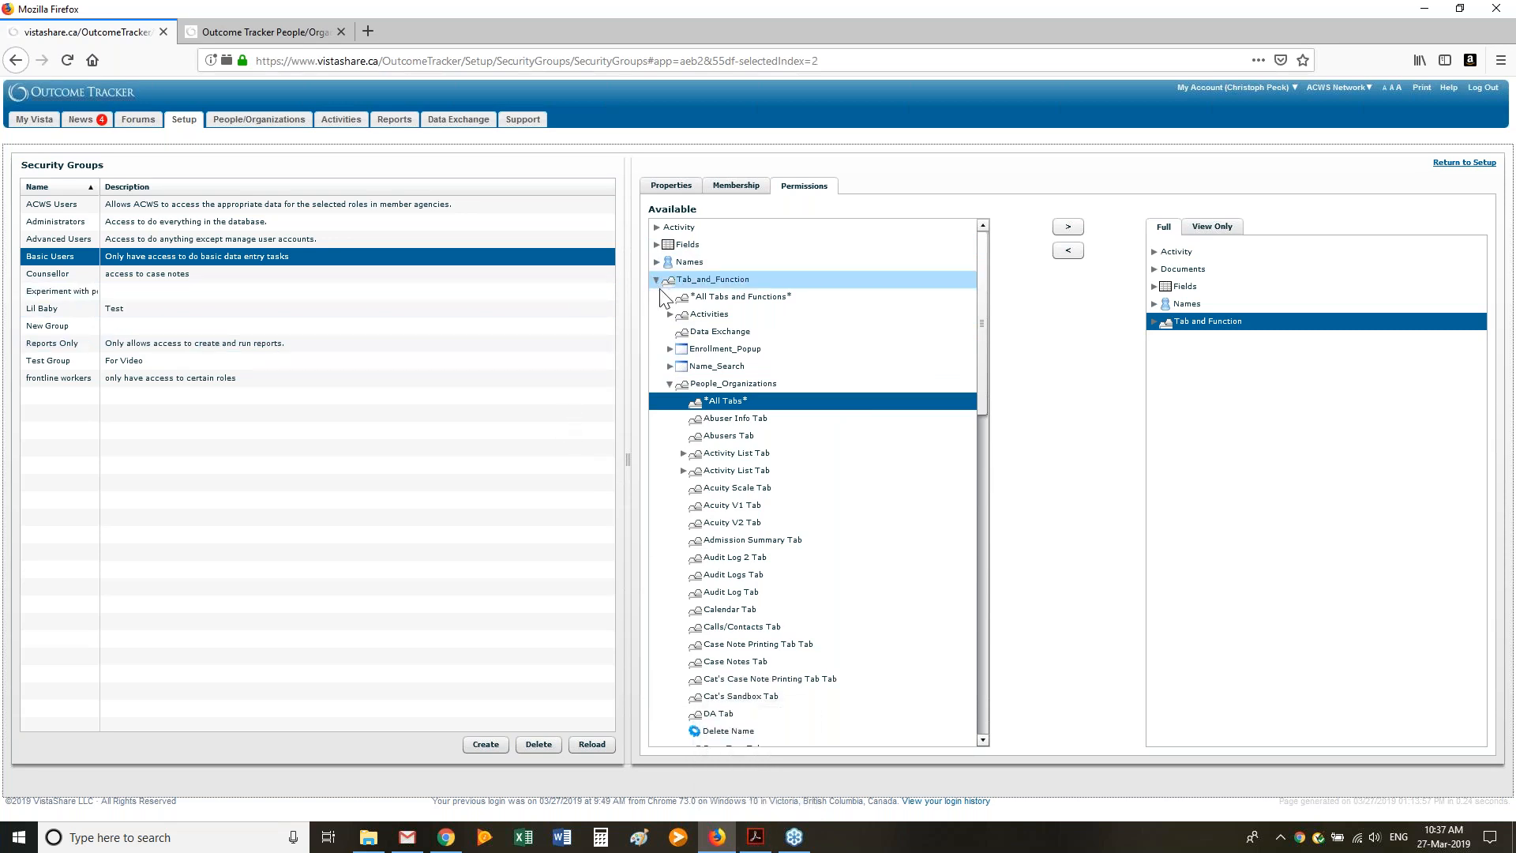
mouse_move(796, 312)
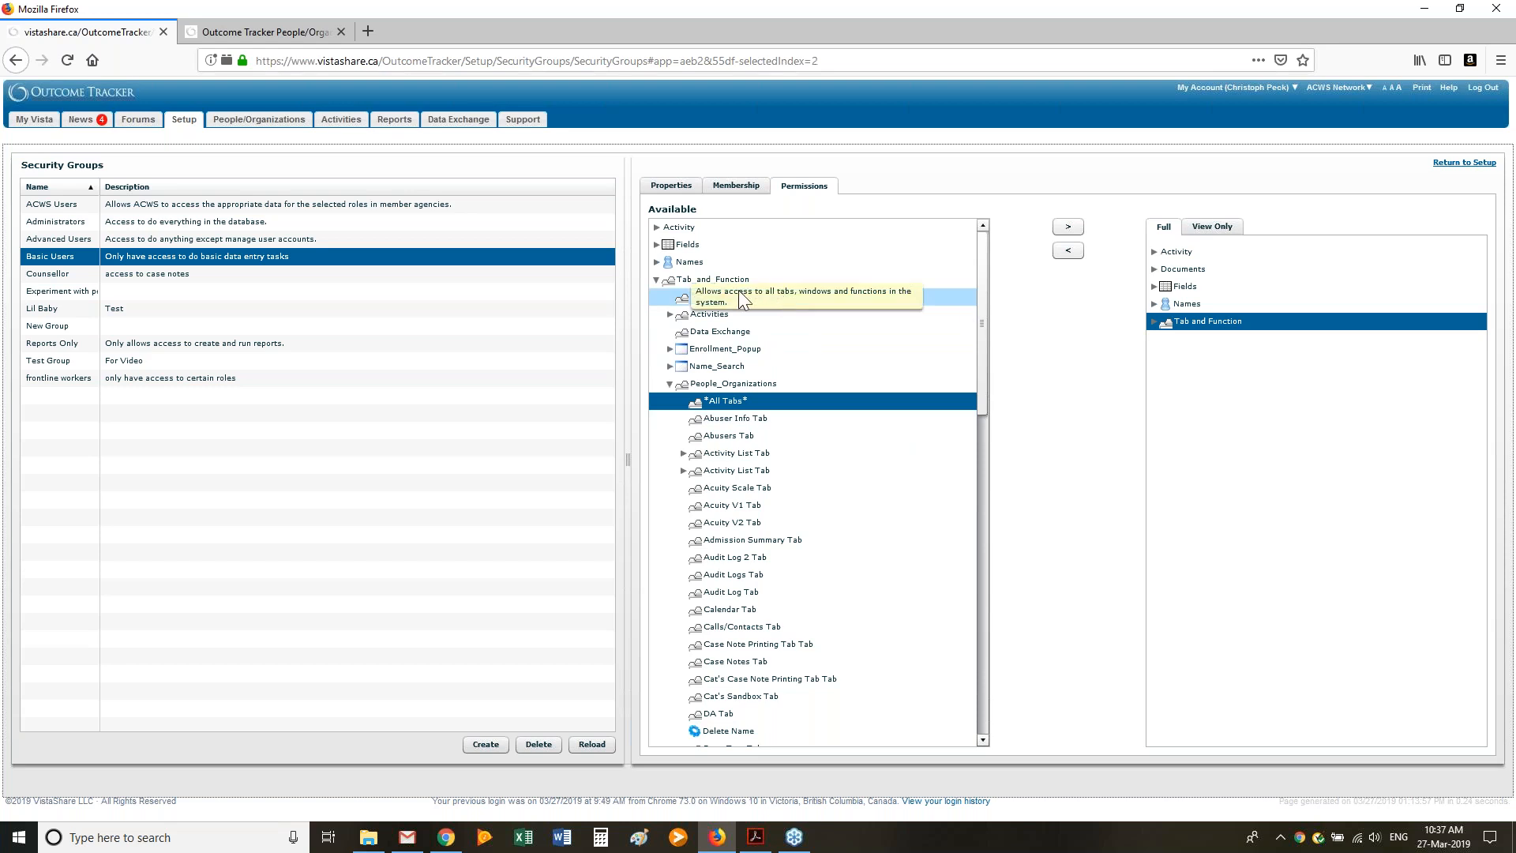
Expand Activity in Basic Users' available and full permissions, and open ActivityTypes in the full list
left_click(656, 227)
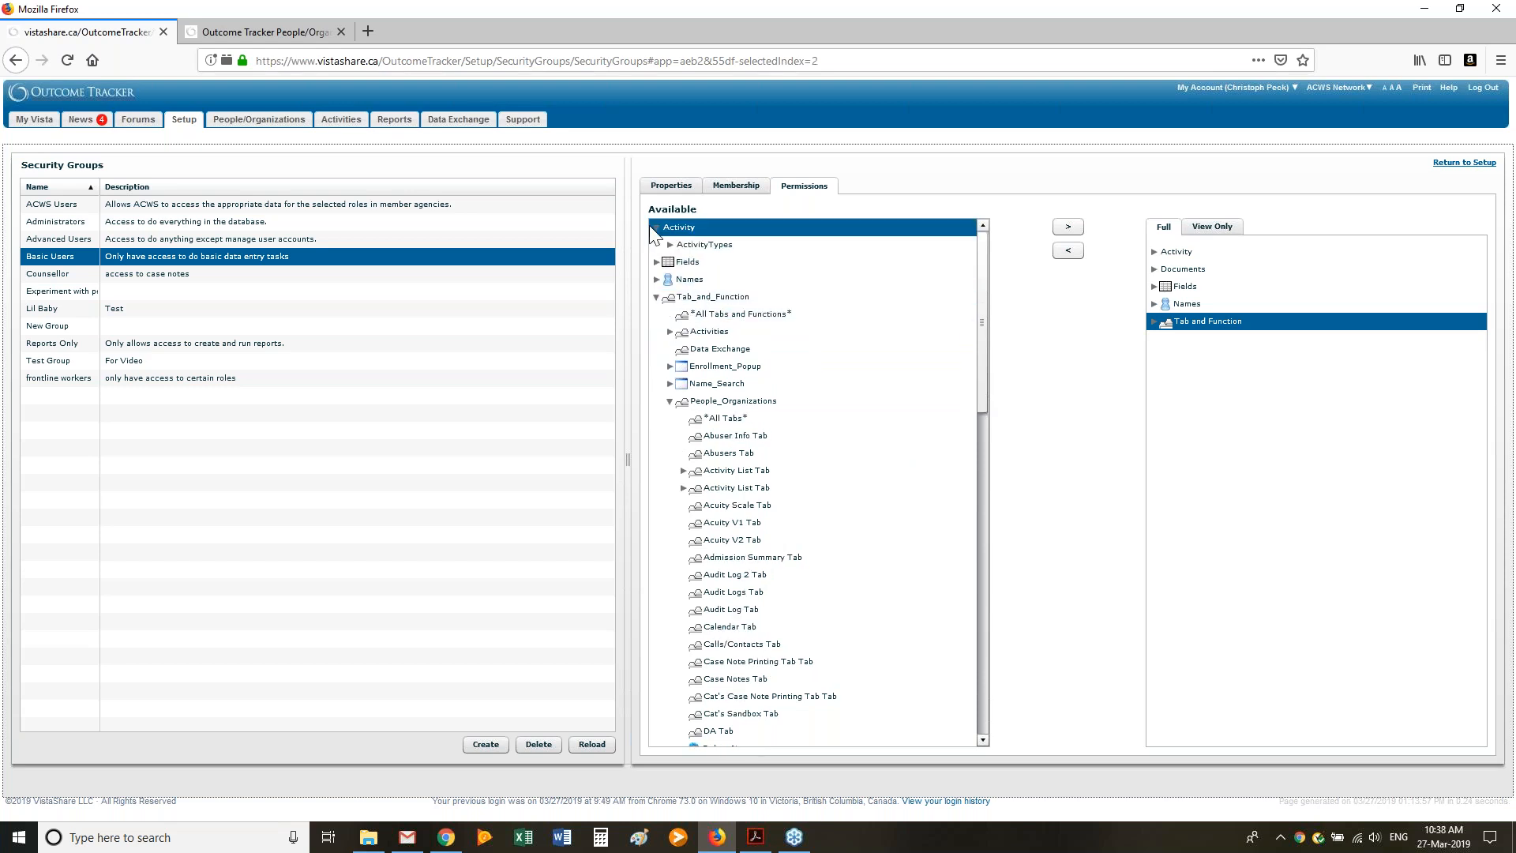
left_click(1154, 251)
left_click(1167, 269)
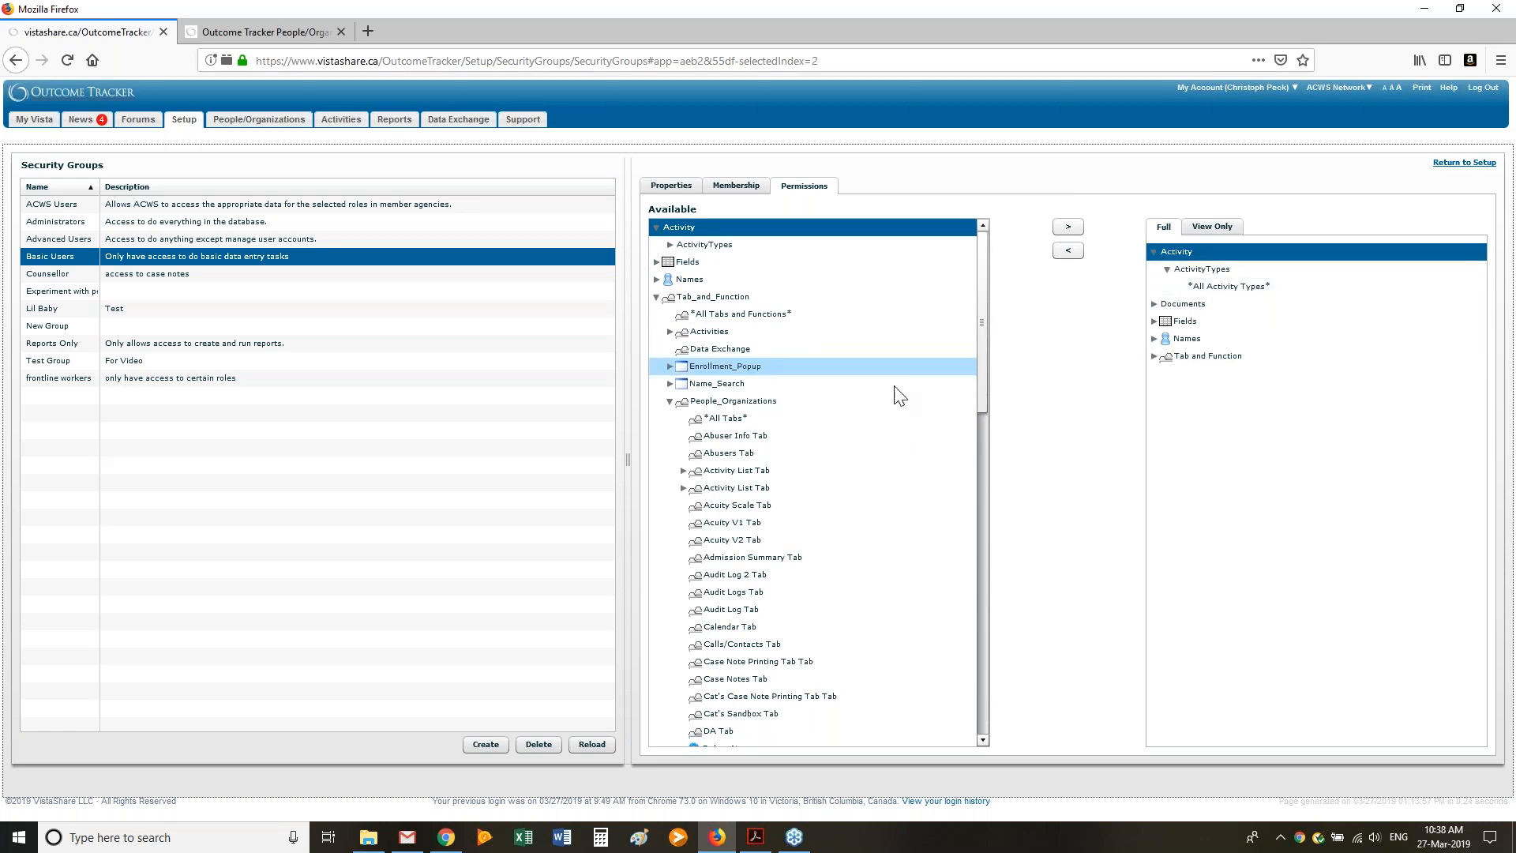
Switch to the Security Groups and Permissions PDF, review the page 4 reminder about ALL TABS access, and return to Outcome Tracker
left_click(766, 845)
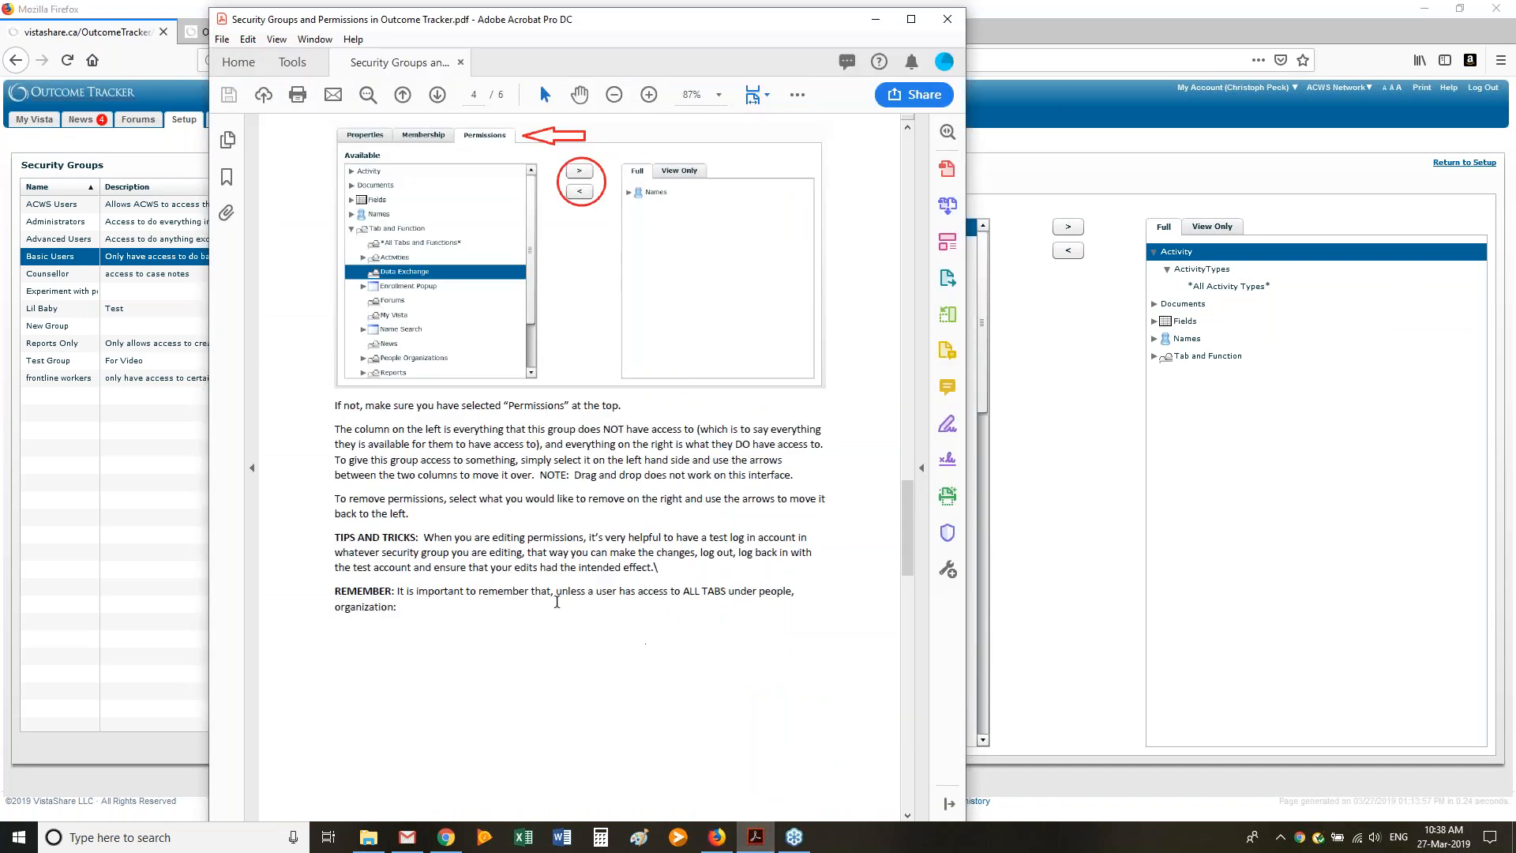
scroll(526, 545, "down", 3)
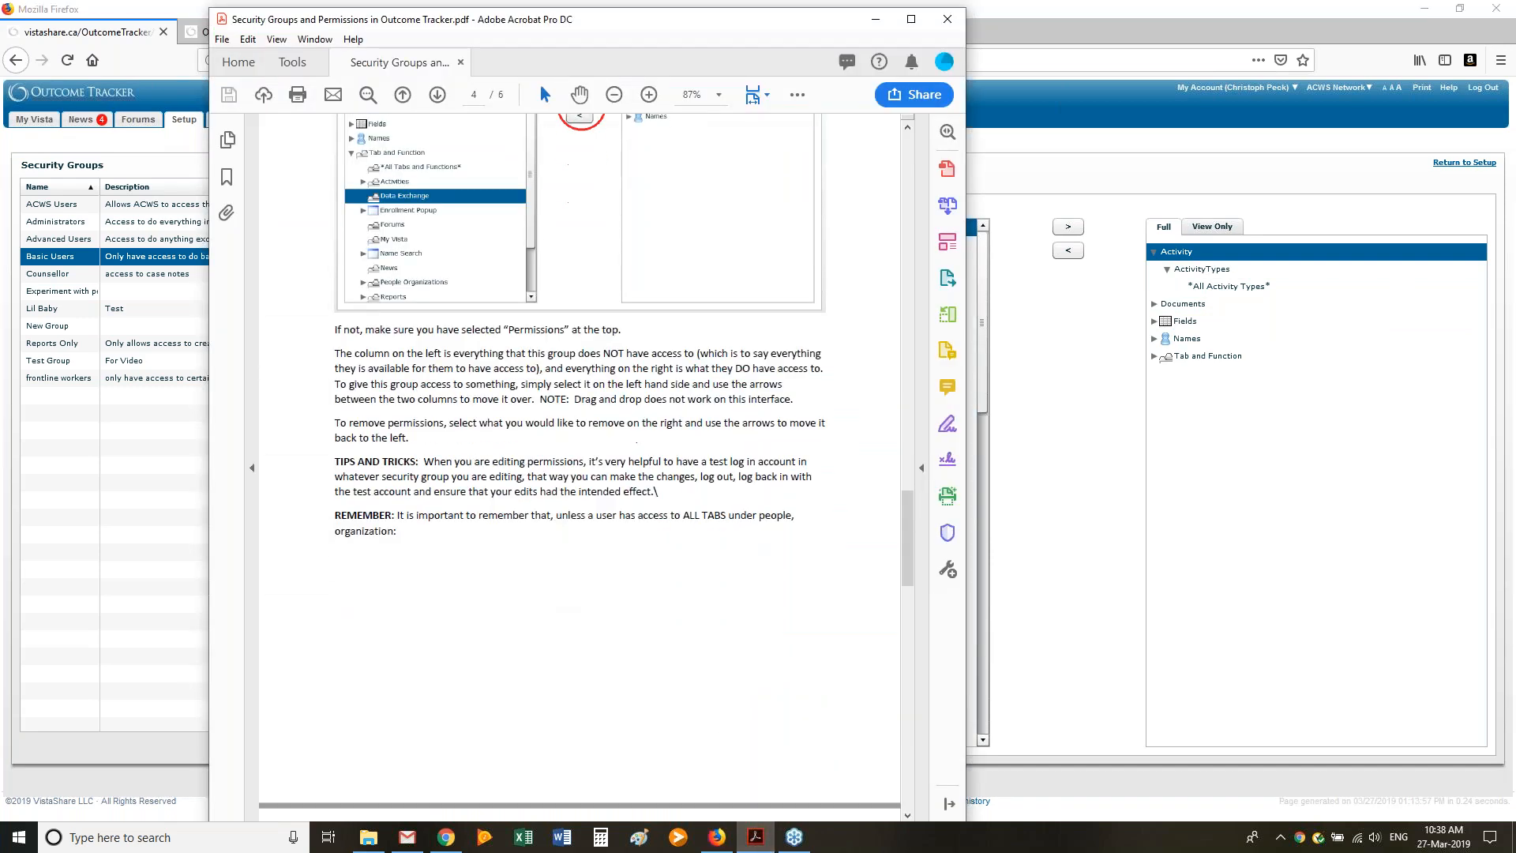
left_click(1050, 17)
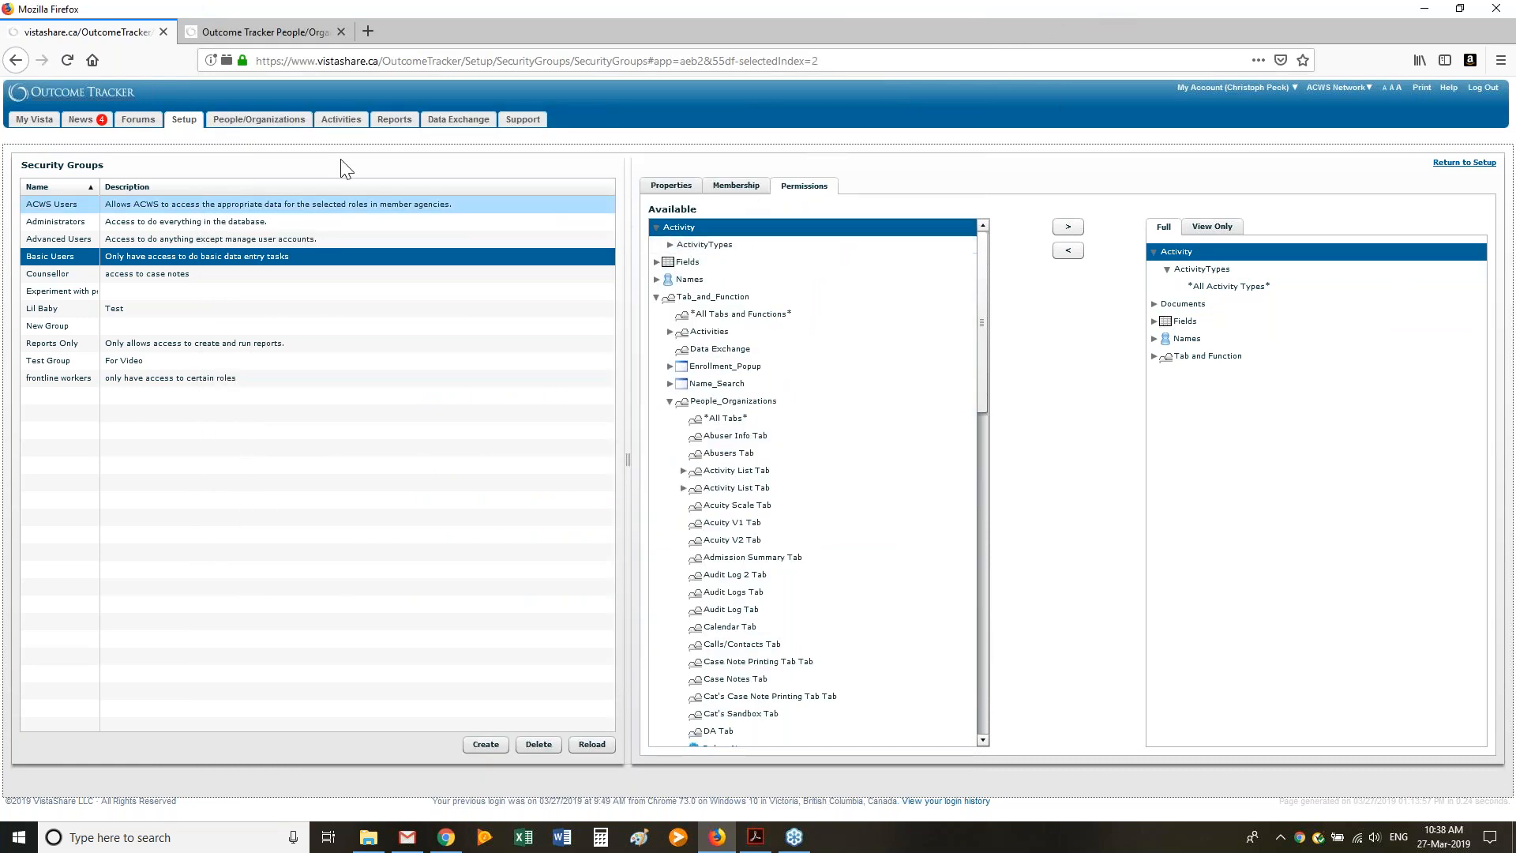
Open Setup in a new browser tab and go to the Manage User Accounts page
right_click(188, 123)
left_click(221, 133)
left_click(272, 40)
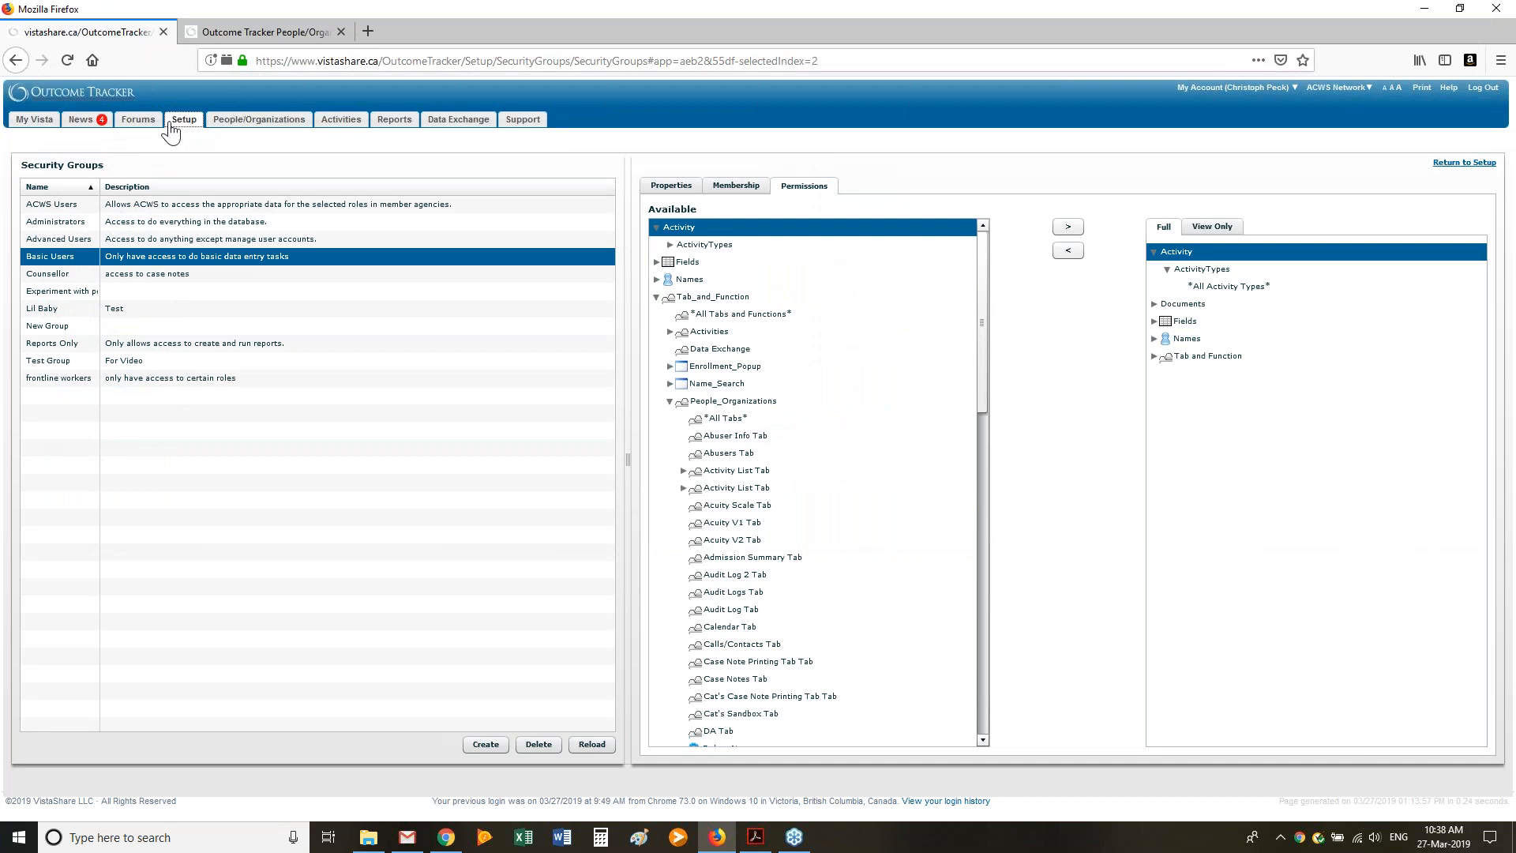
right_click(181, 121)
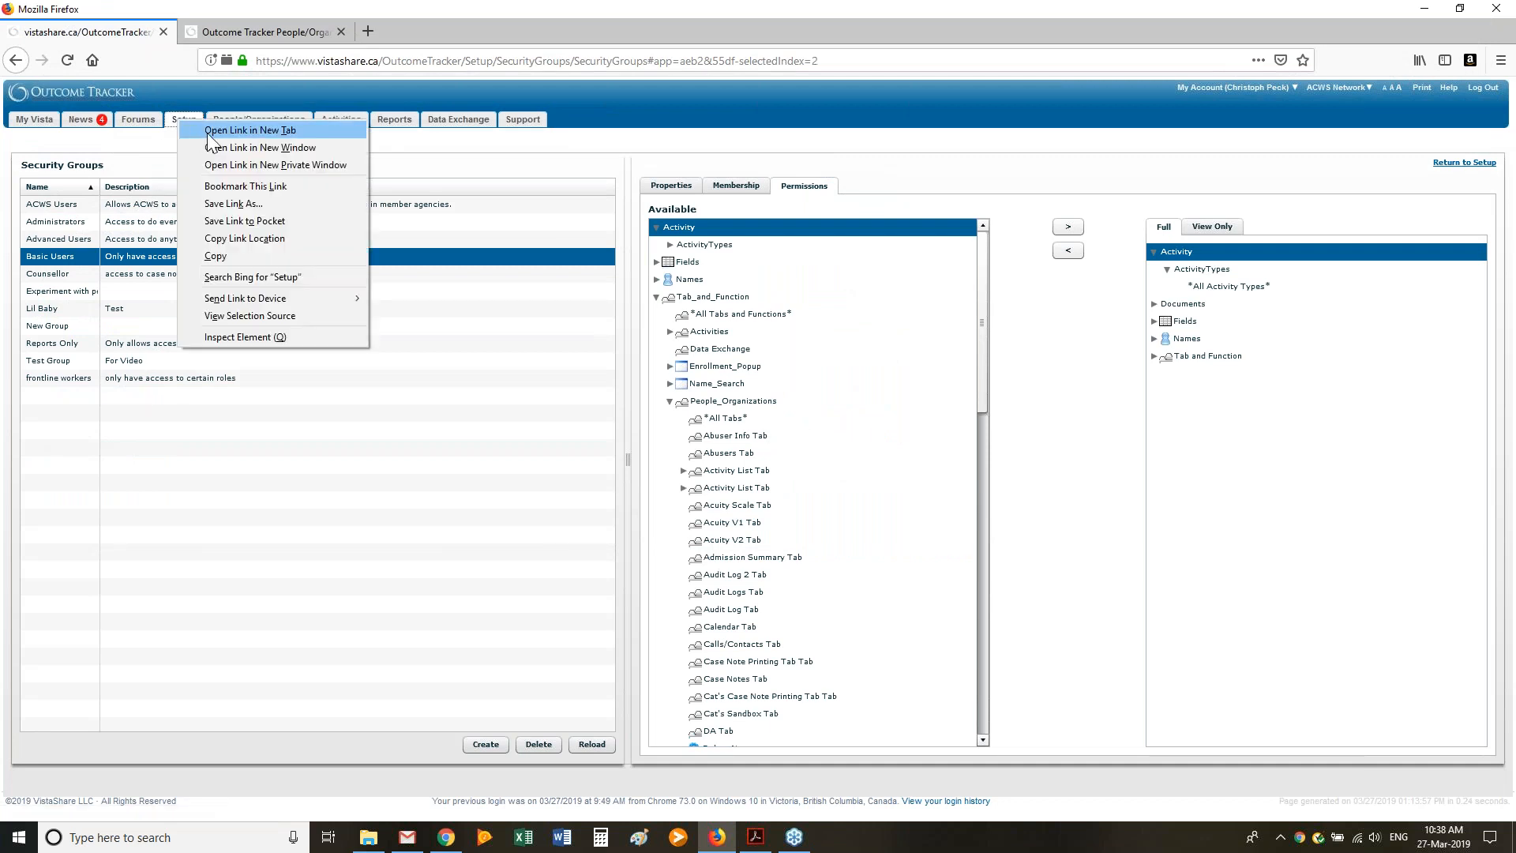
left_click(207, 131)
left_click(224, 30)
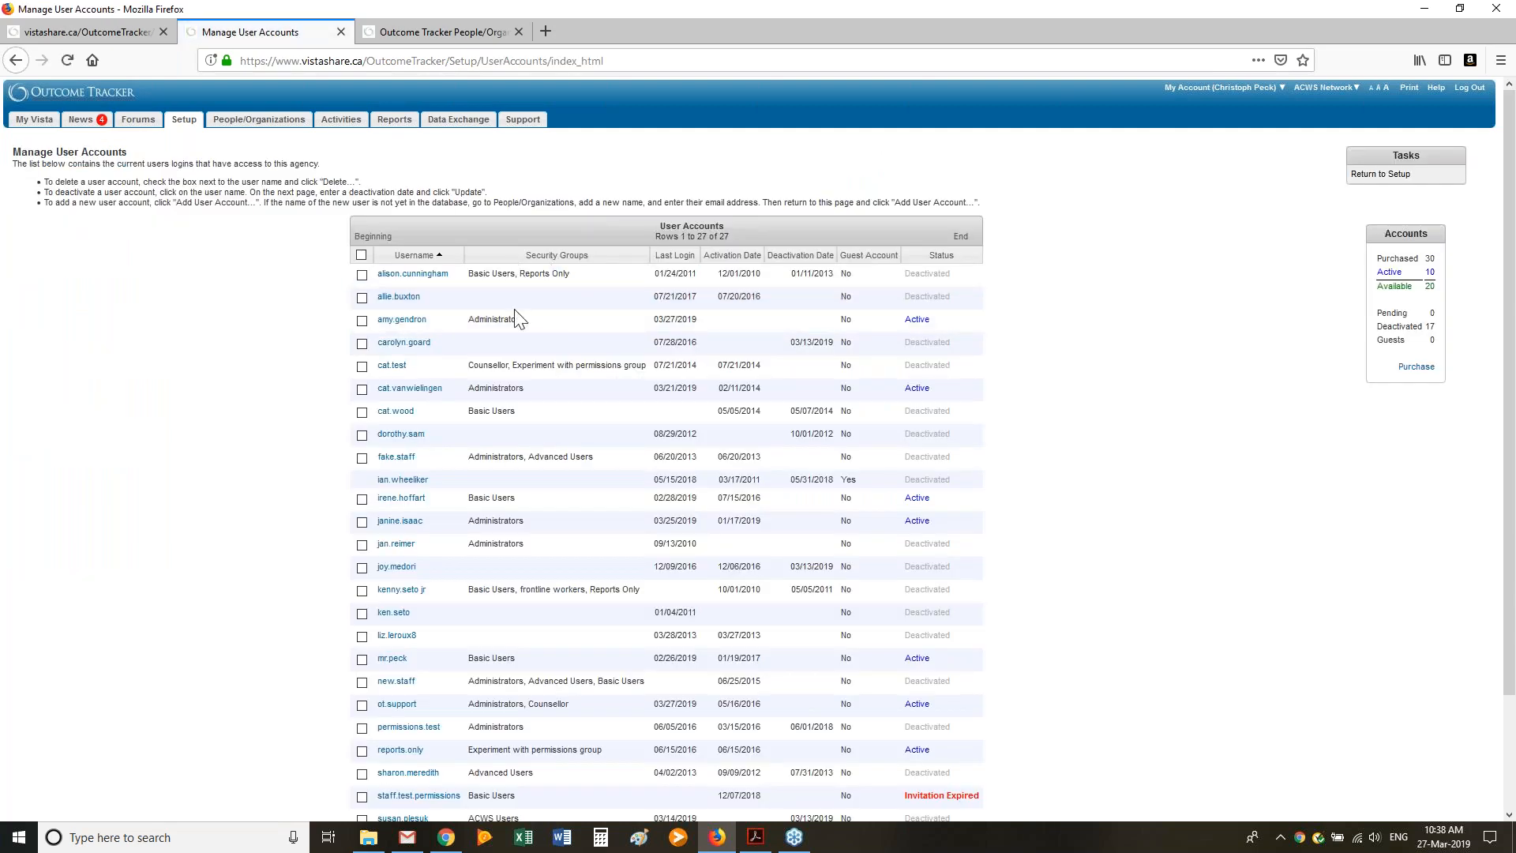
Look through the whole User Accounts list to examine which security groups each account is assigned to
scroll(578, 486, "down", 3)
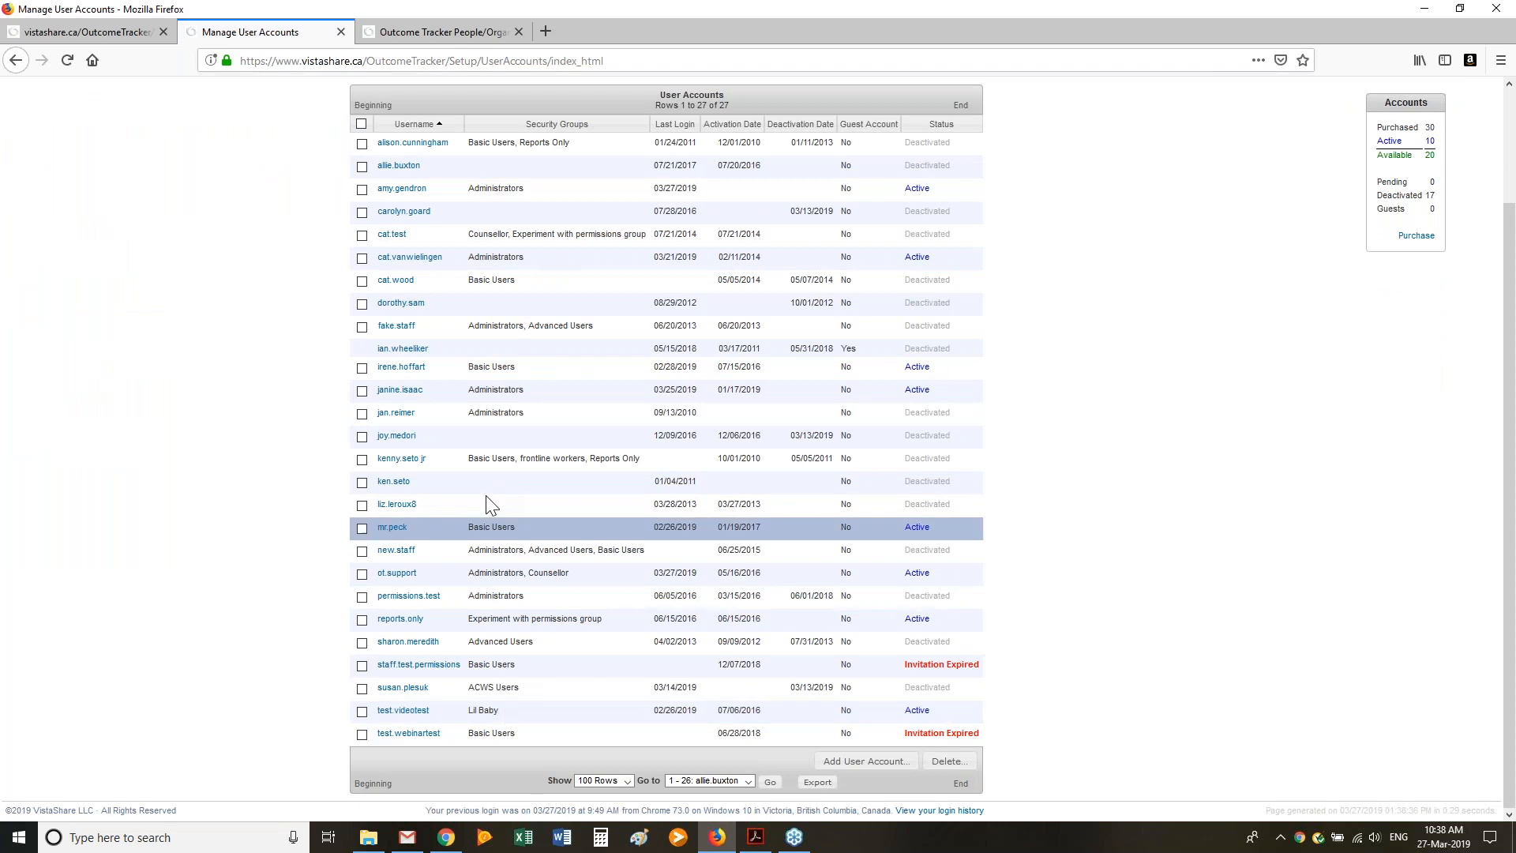
scroll(512, 401, "up", 3)
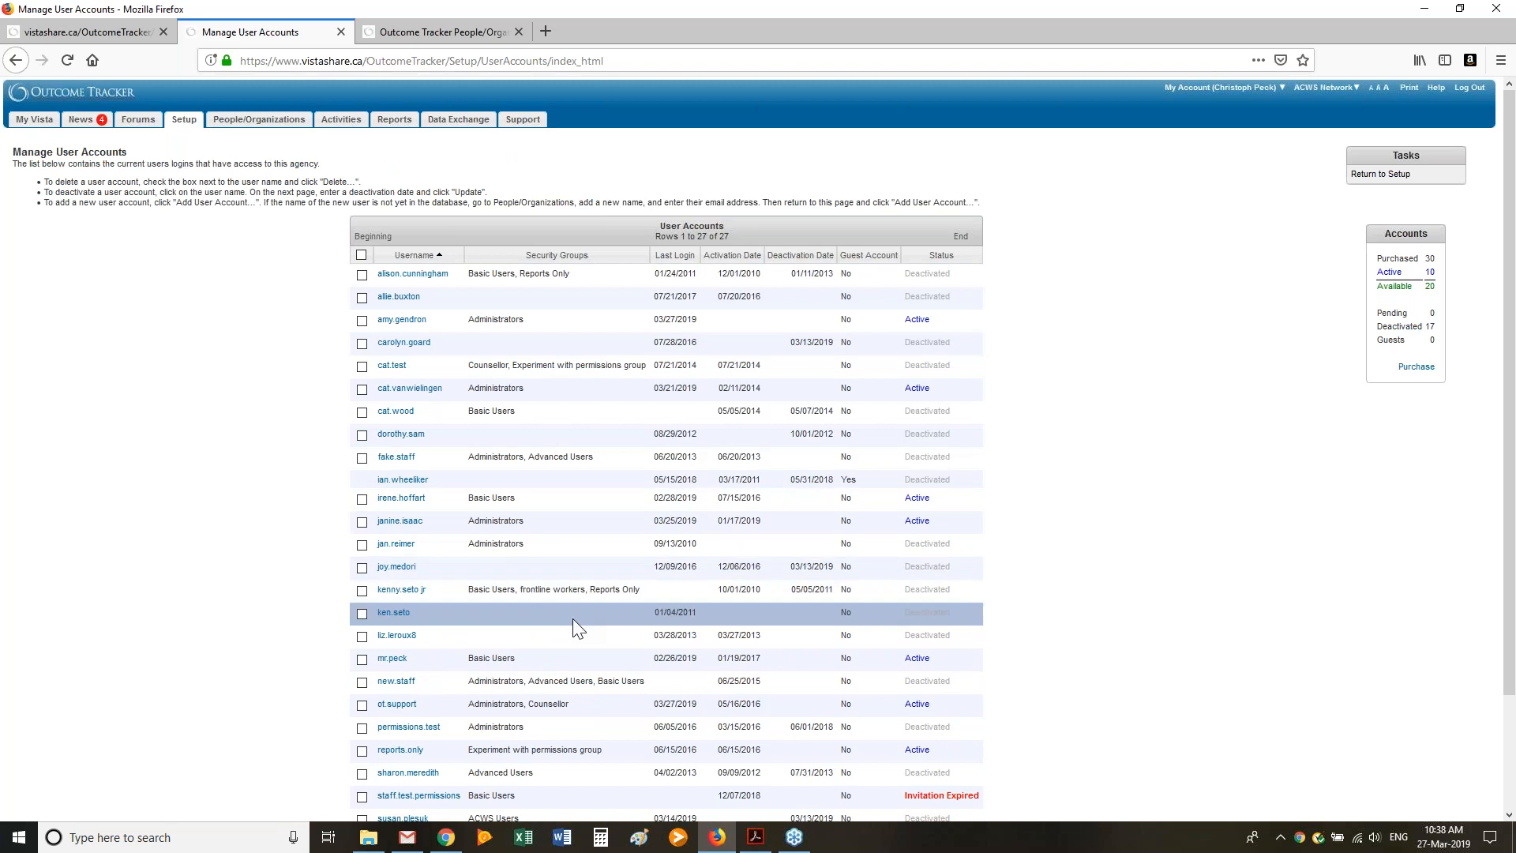
scroll(573, 663, "down", 3)
scroll(521, 474, "up", 3)
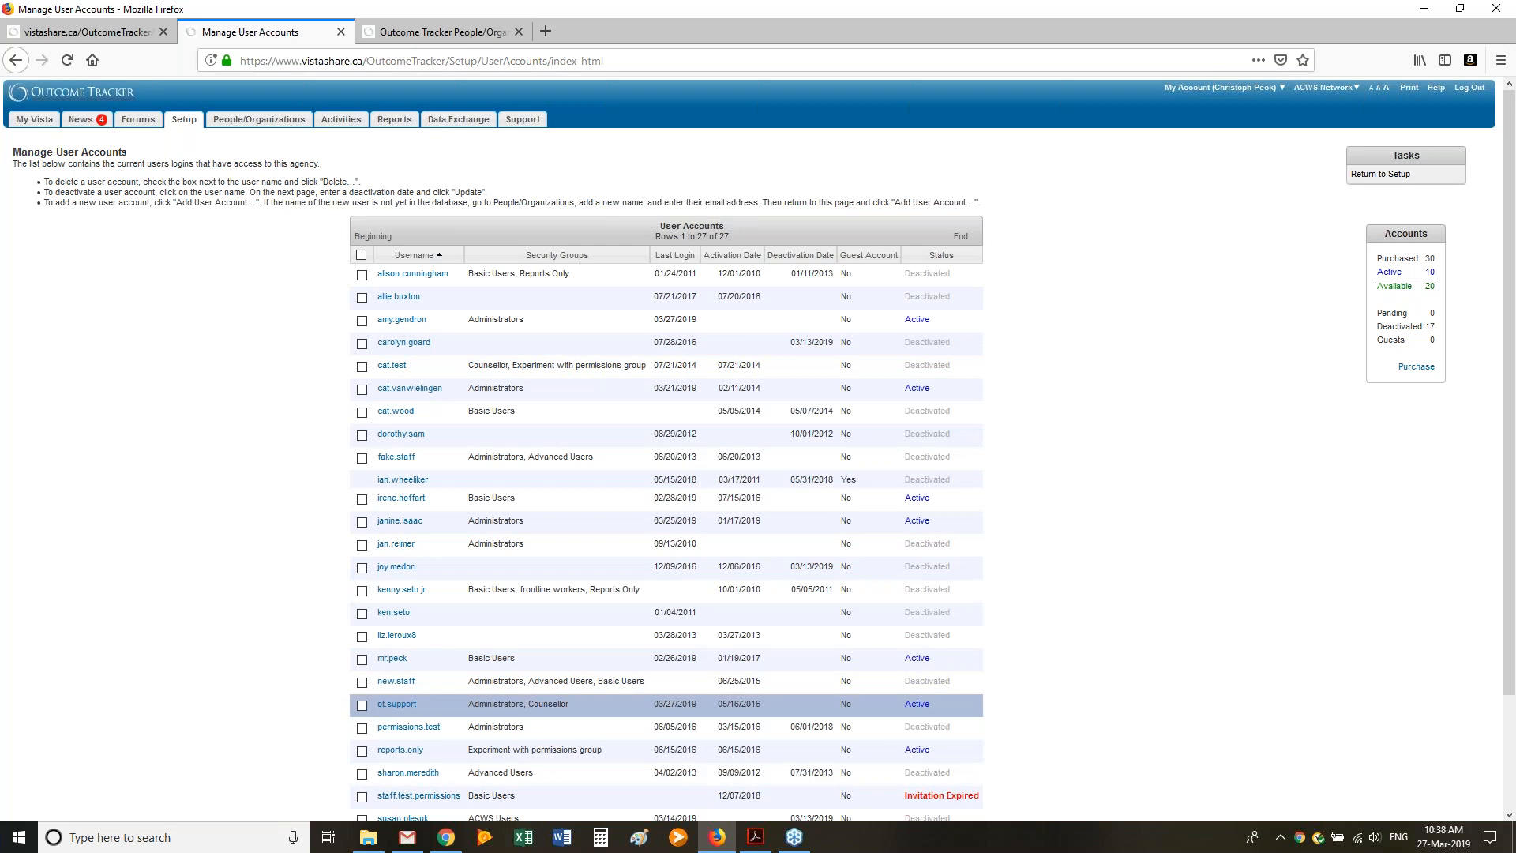
scroll(442, 702, "down", 3)
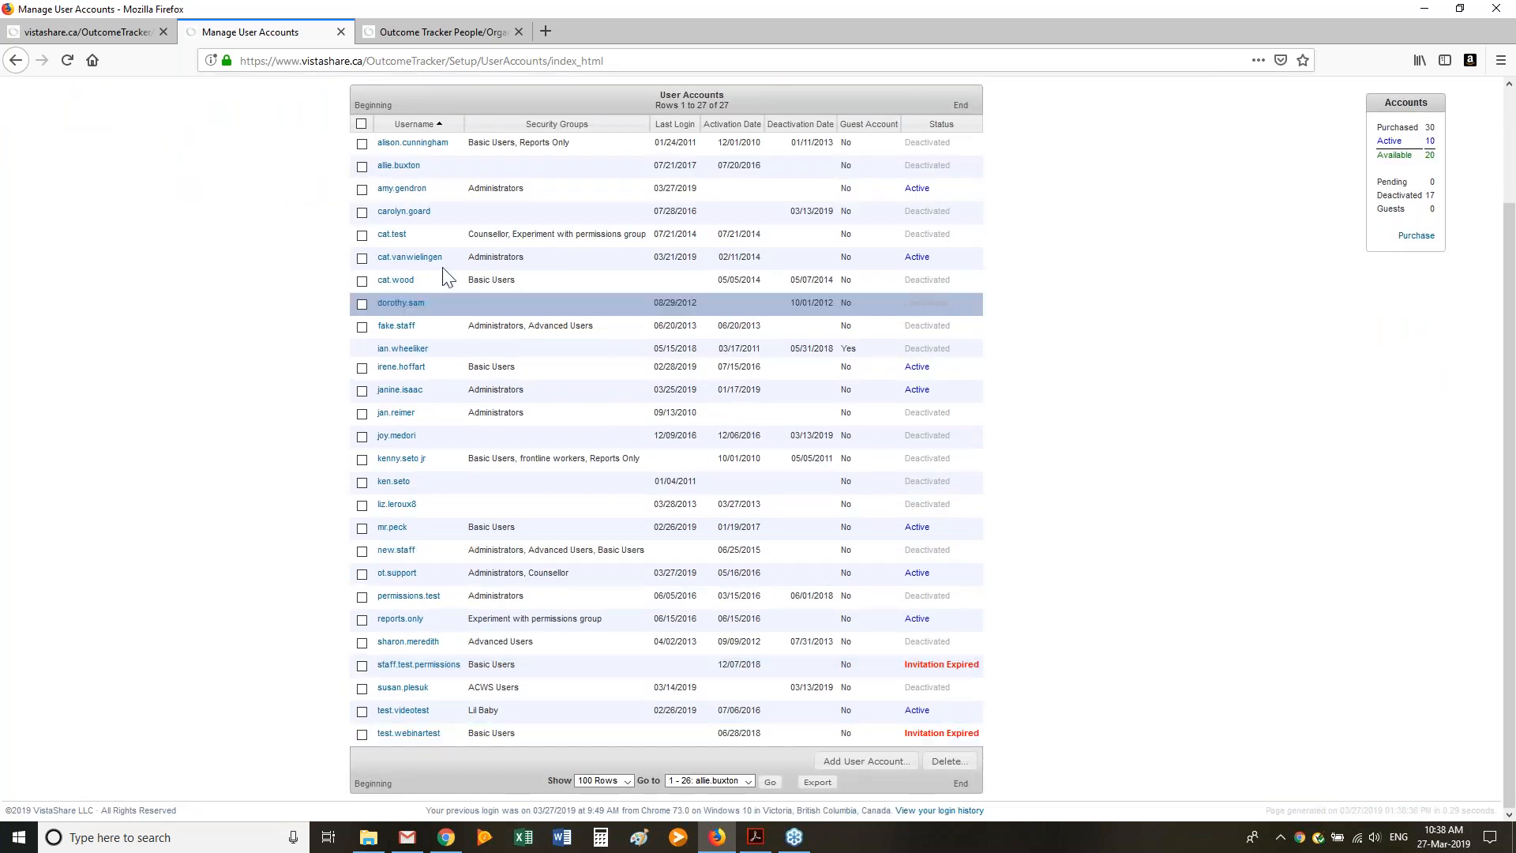
scroll(192, 440, "up", 3)
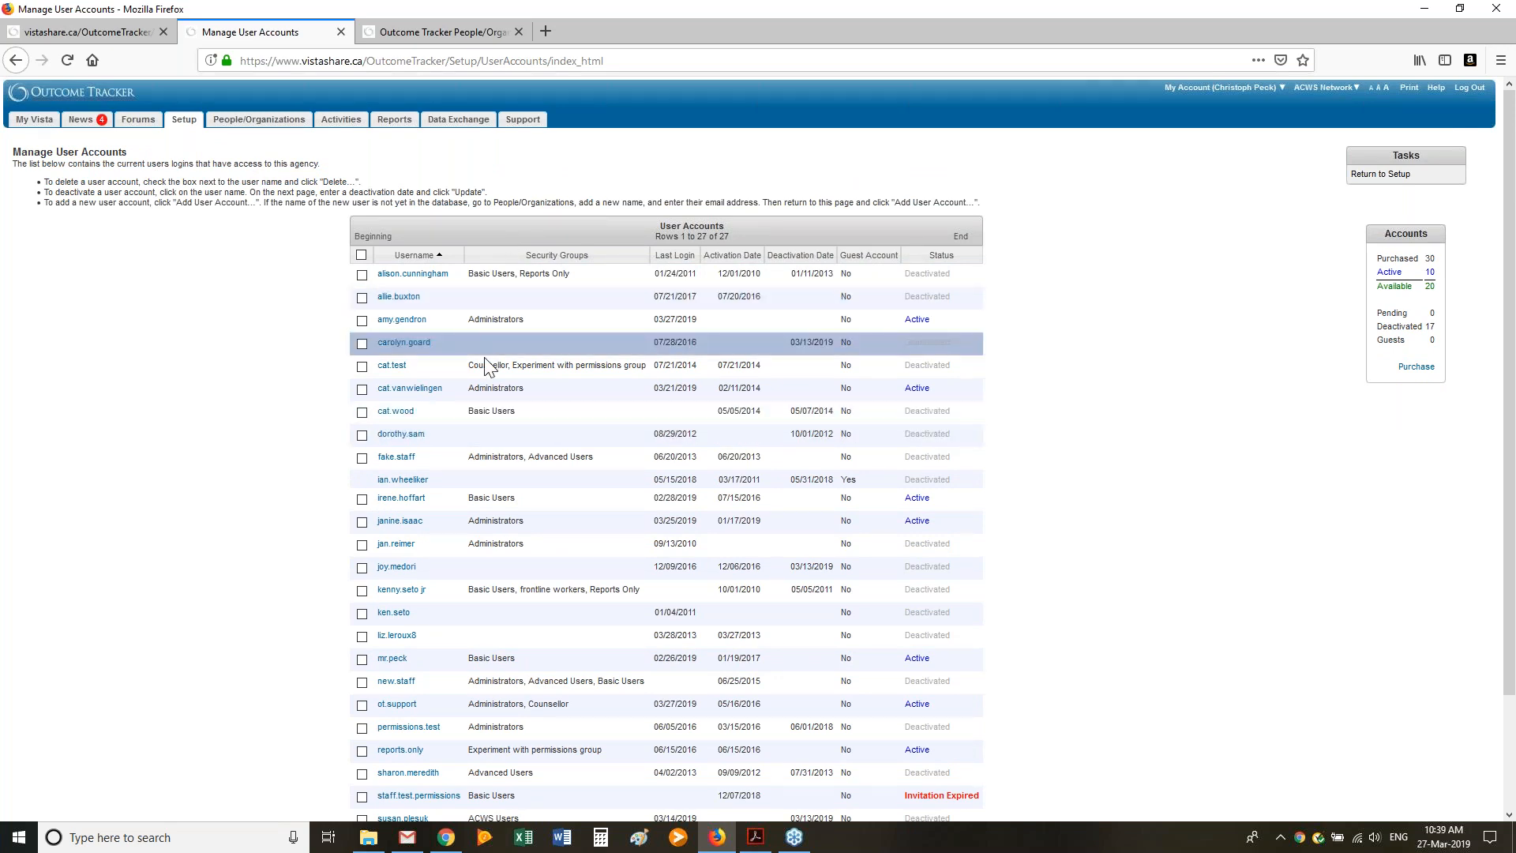
scroll(1145, 410, "down", 2)
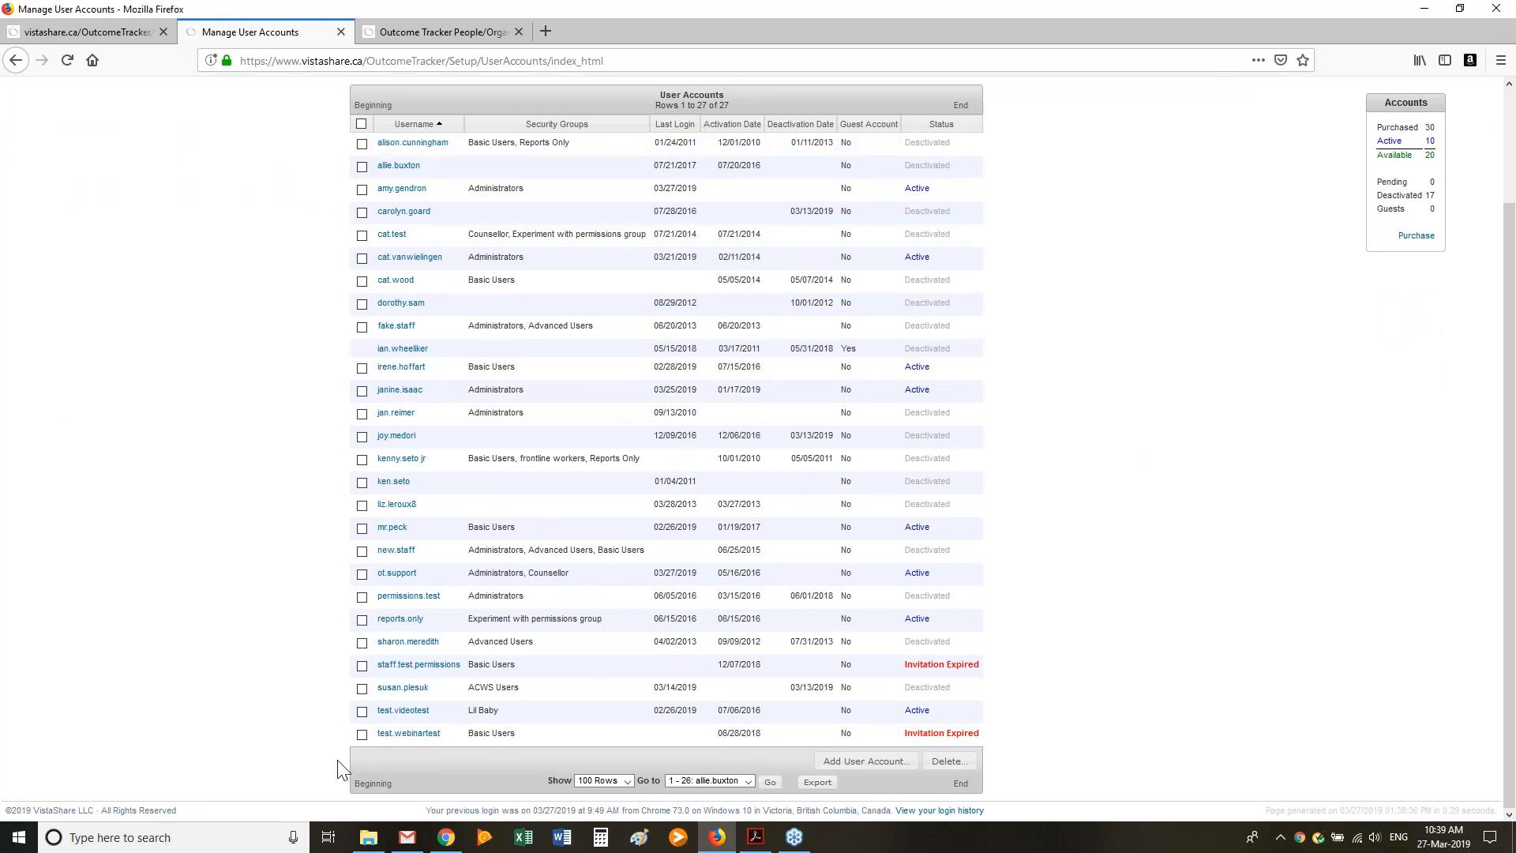
scroll(198, 478, "up", 2)
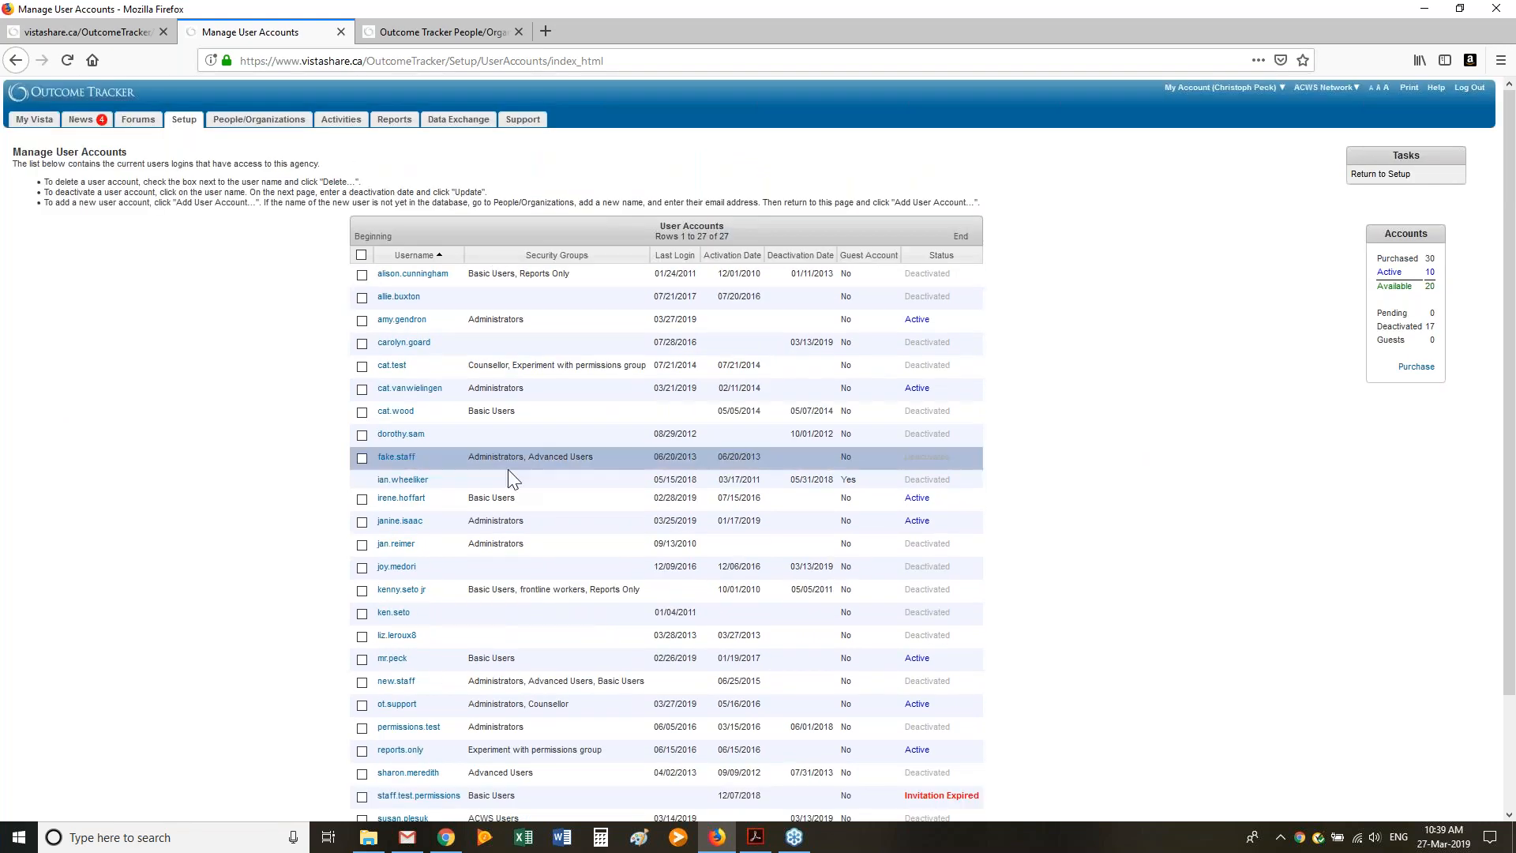
scroll(537, 495, "down", 2)
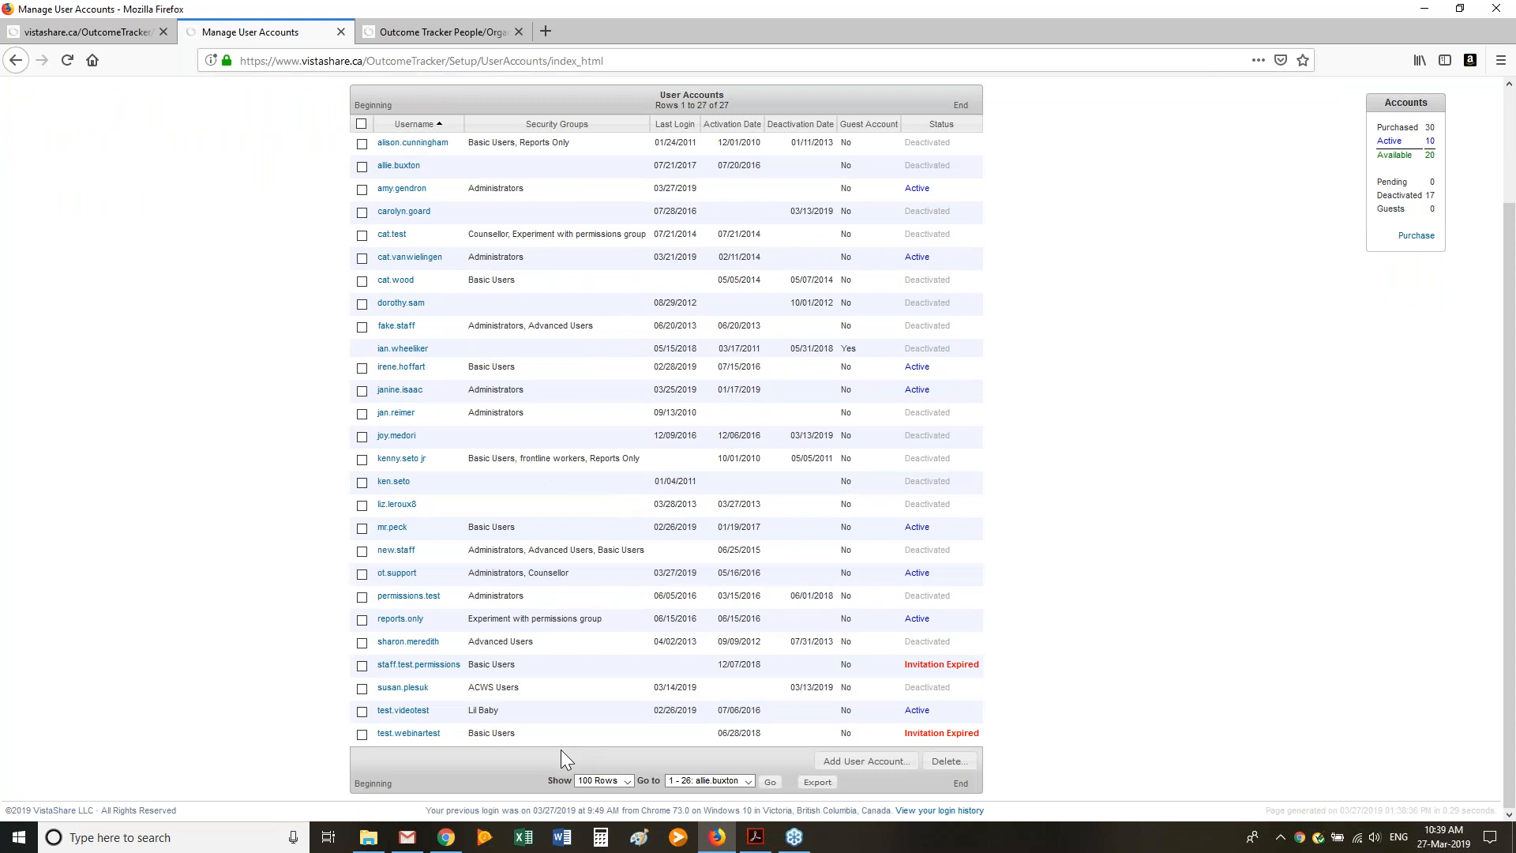
Return from Manage User Accounts to the Setup page and close the original Security Groups browser tab
left_click(102, 33)
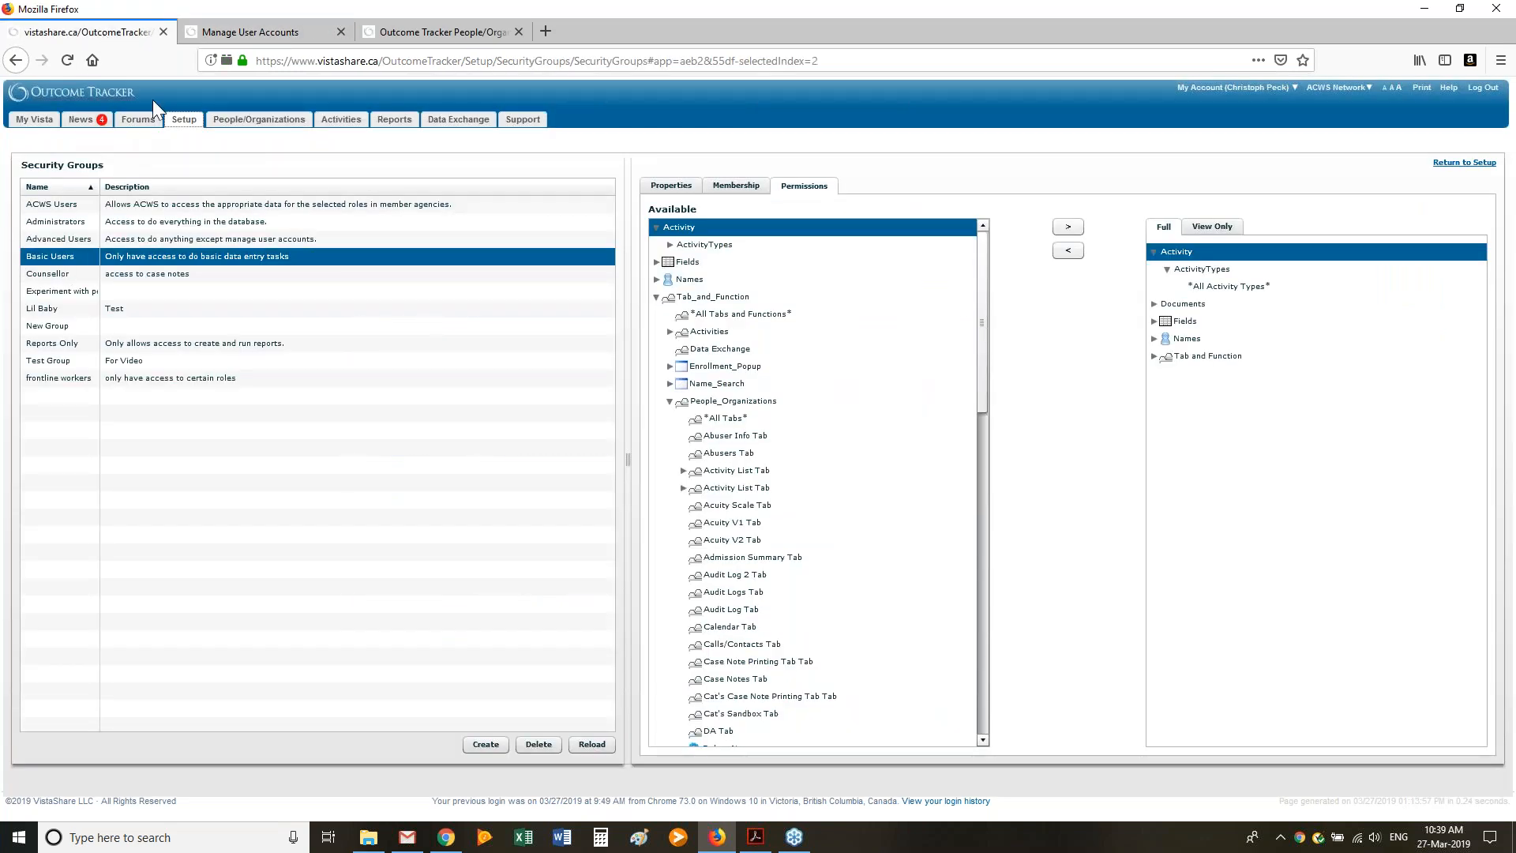
left_click(271, 33)
scroll(153, 107, "up", 2)
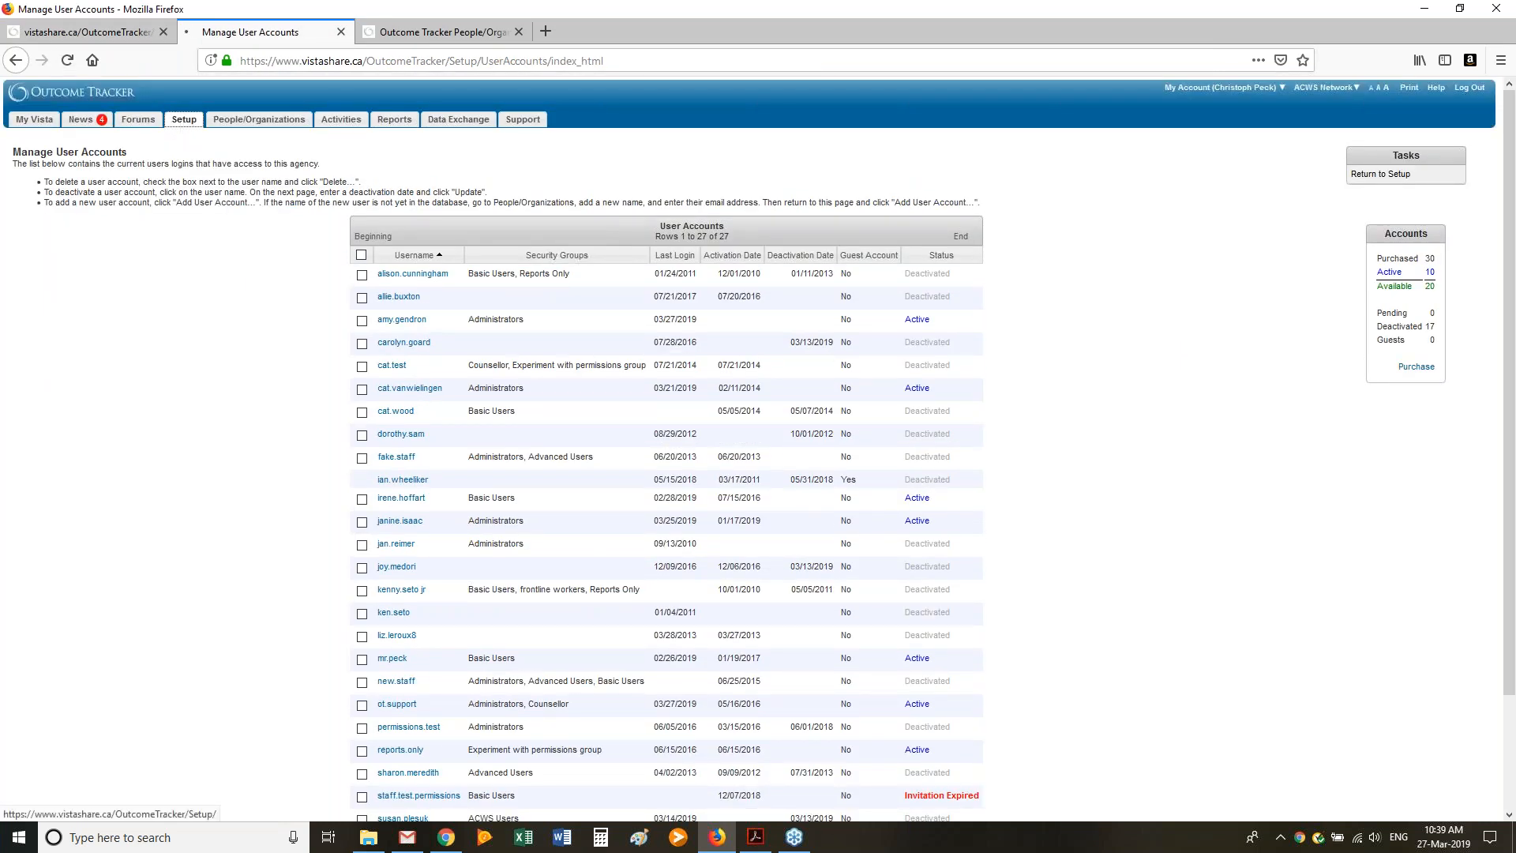
left_click(163, 32)
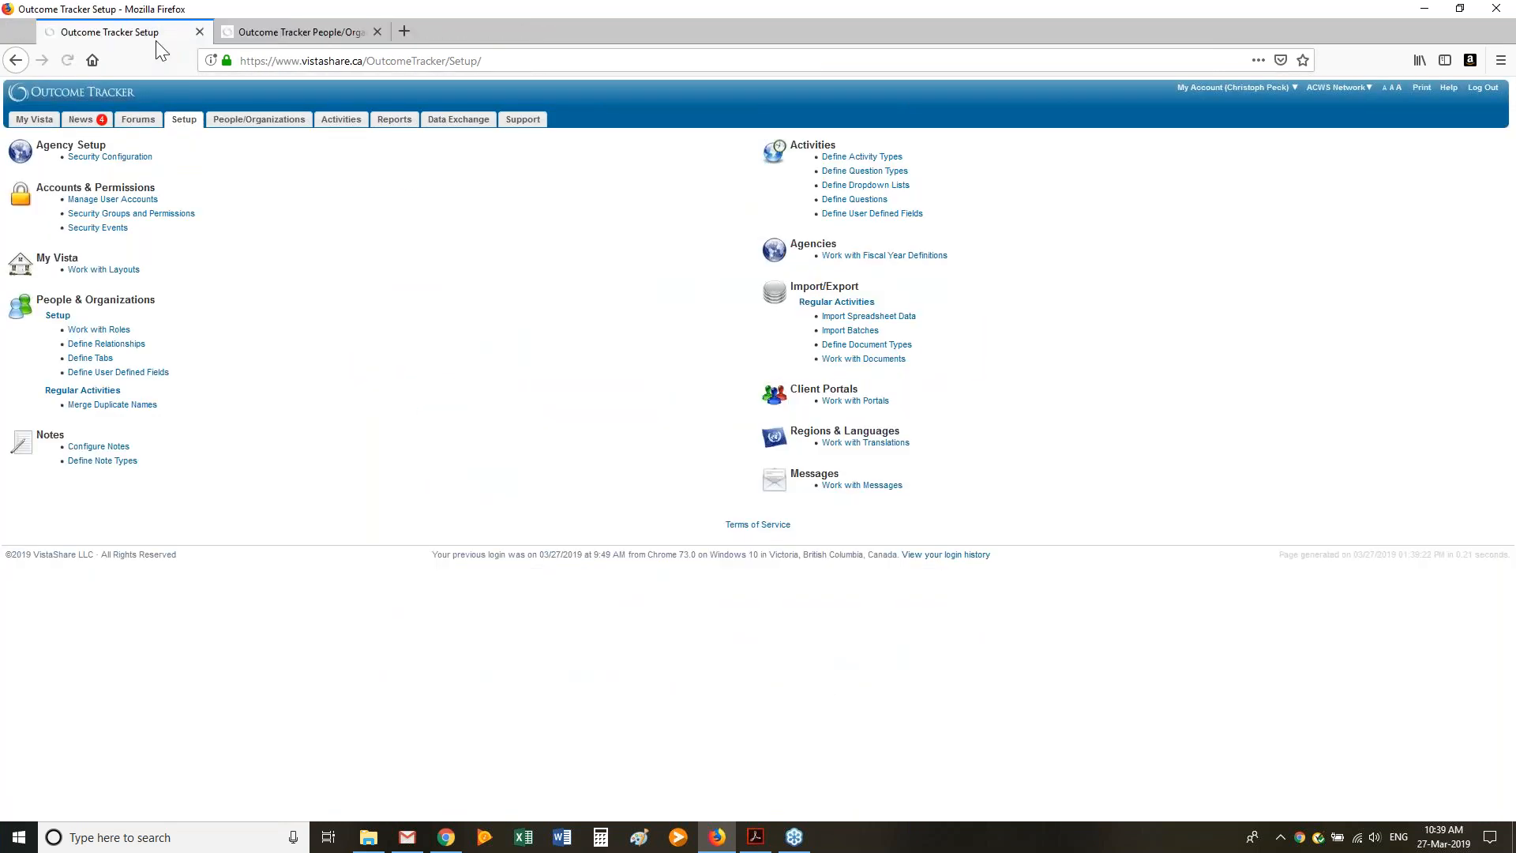
Open Security Groups and Permissions and view the membership of the Basic Users group
left_click(151, 218)
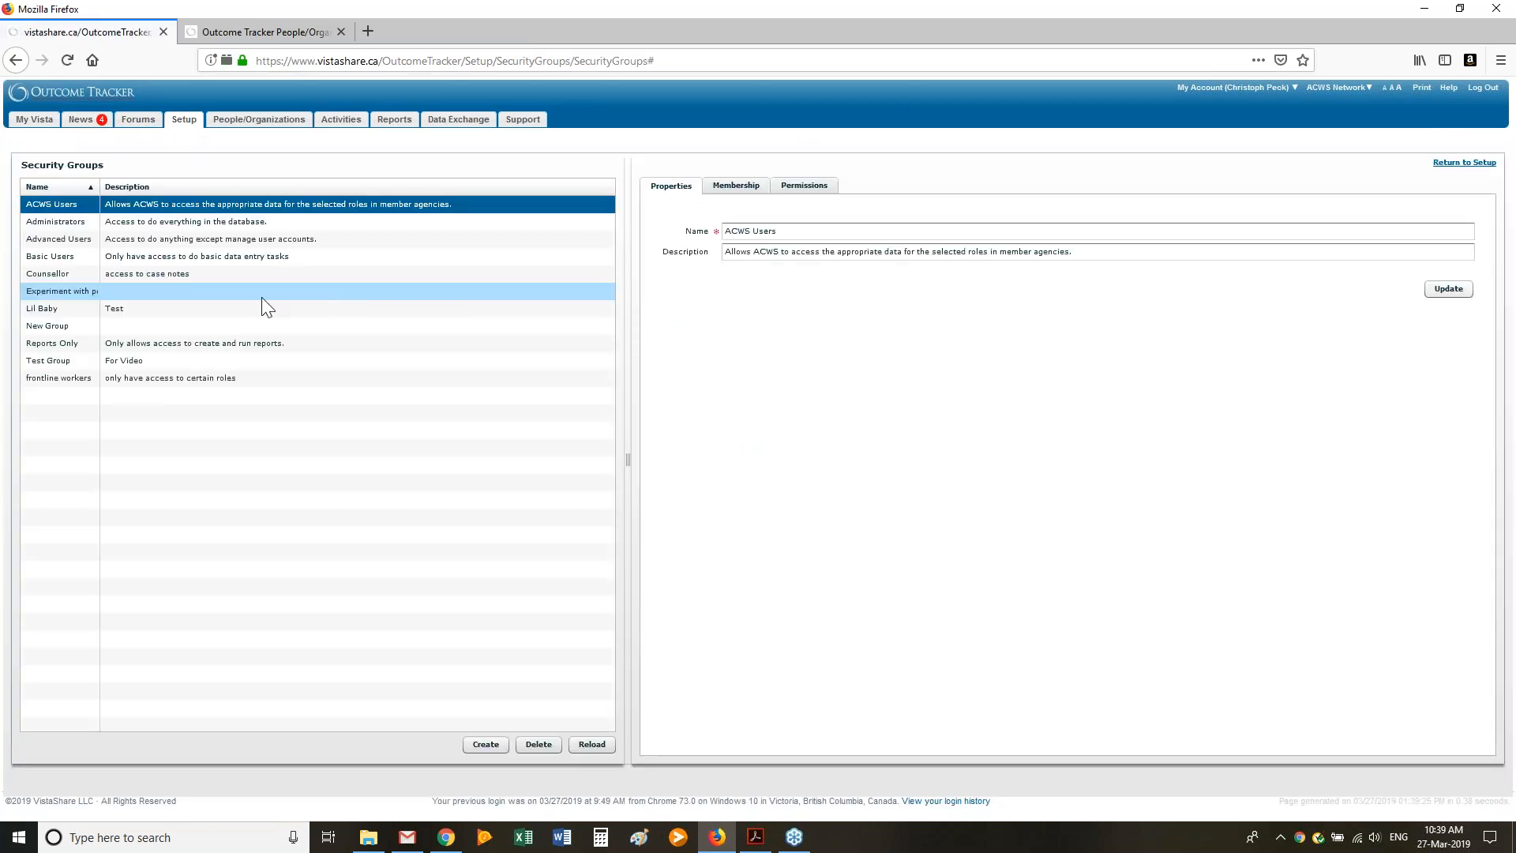
left_click(134, 257)
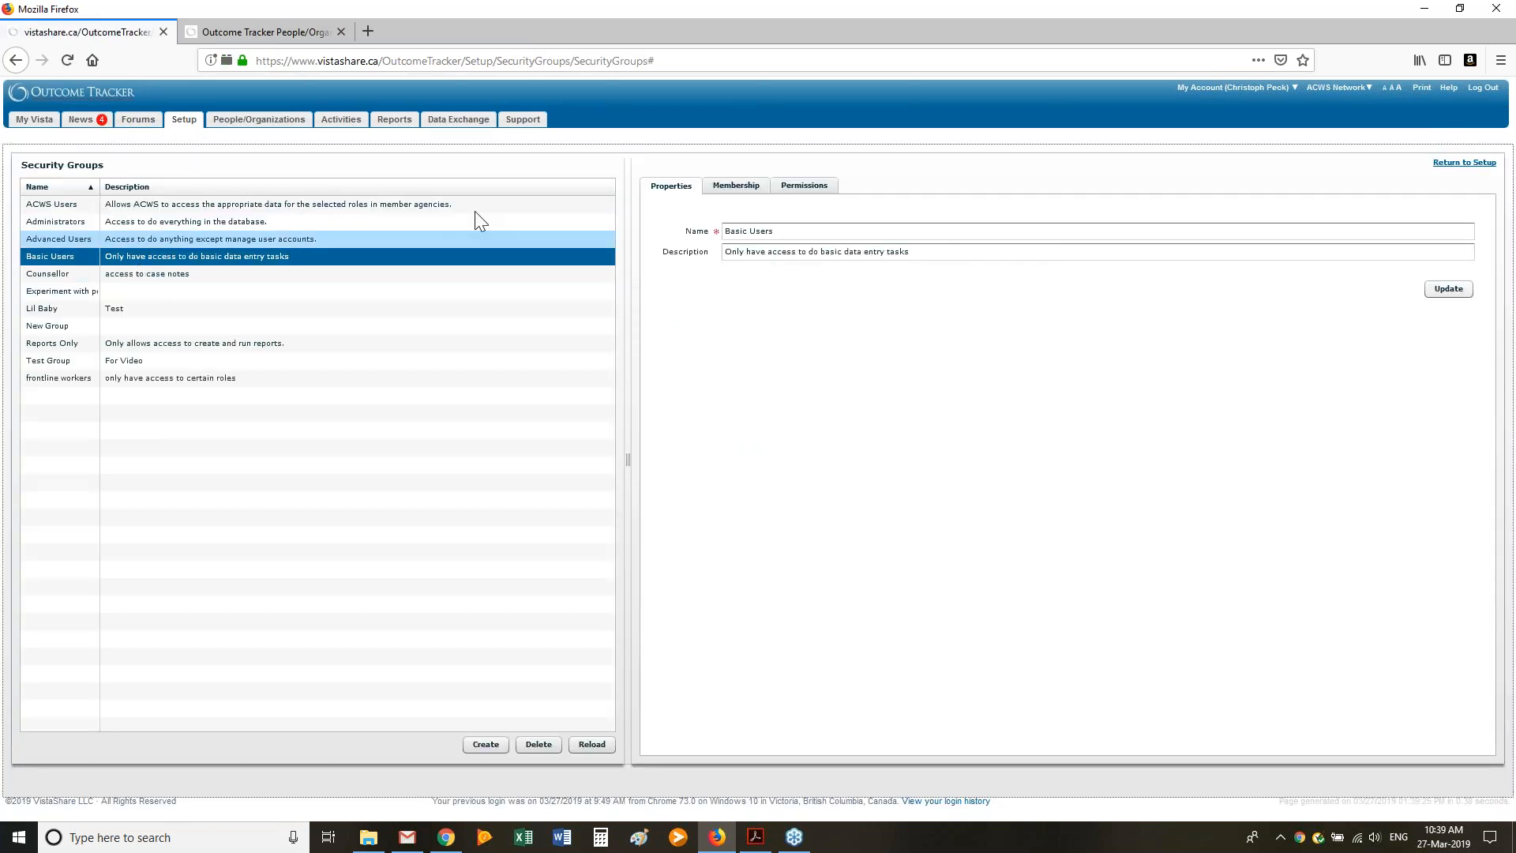
left_click(736, 185)
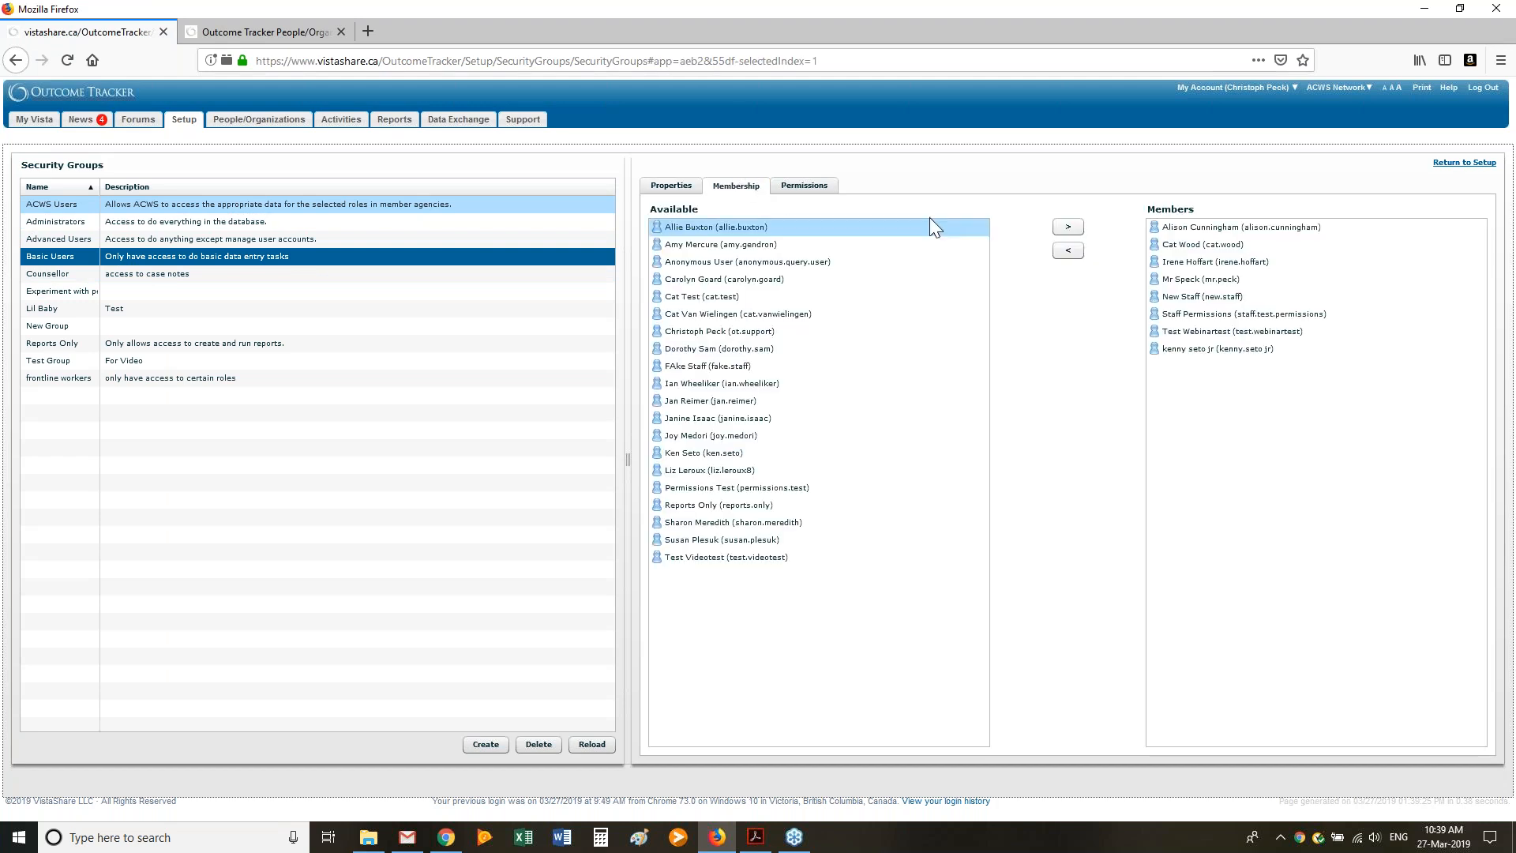
left_click(1220, 349)
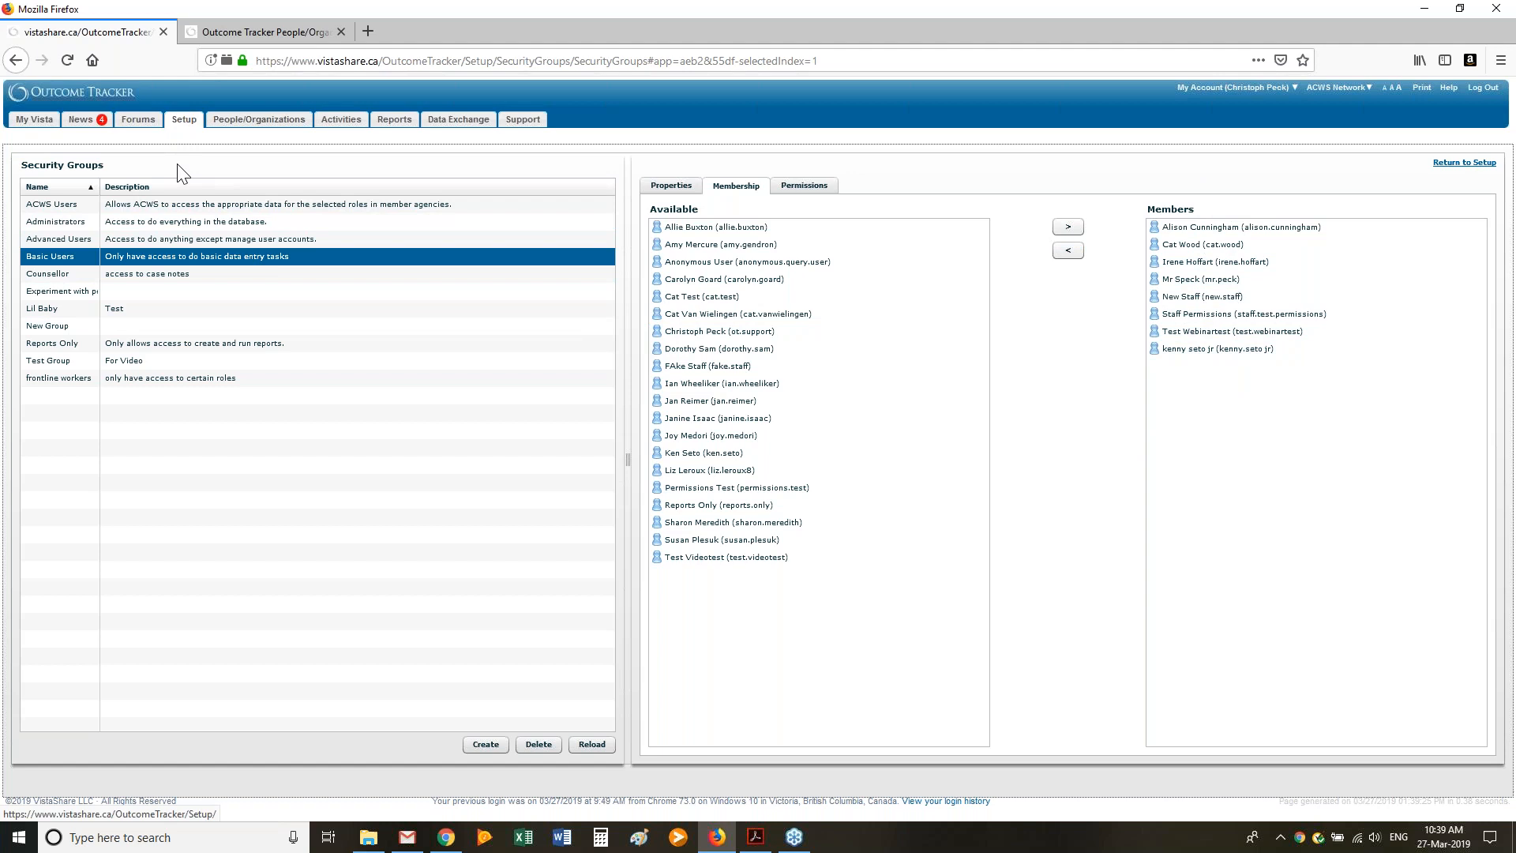
Show the membership of the Experiment with permissions group and select the available Permissions Test account without moving it
left_click(140, 292)
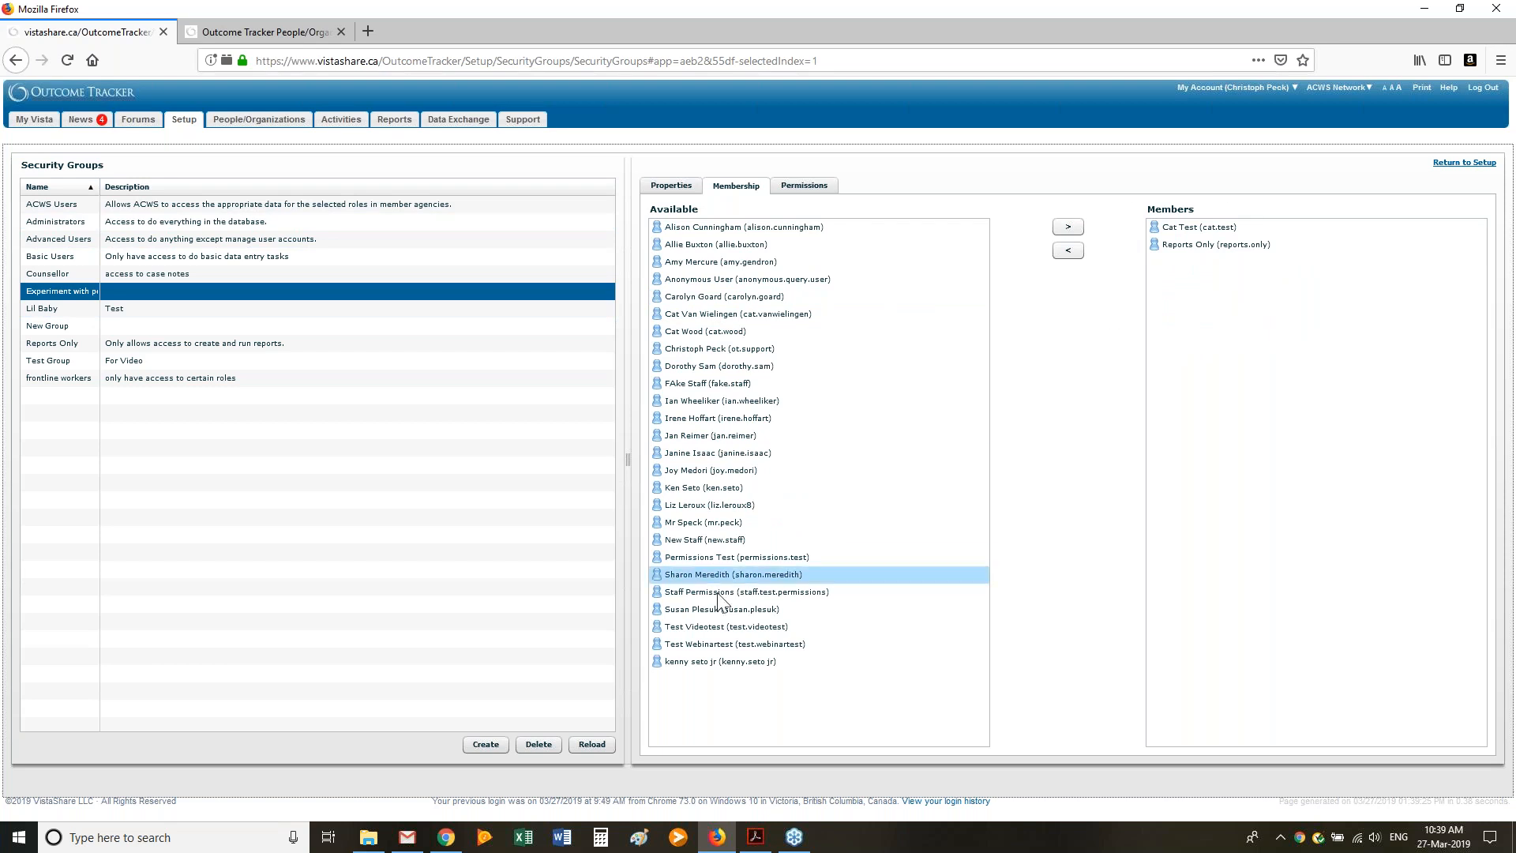
left_click(732, 365)
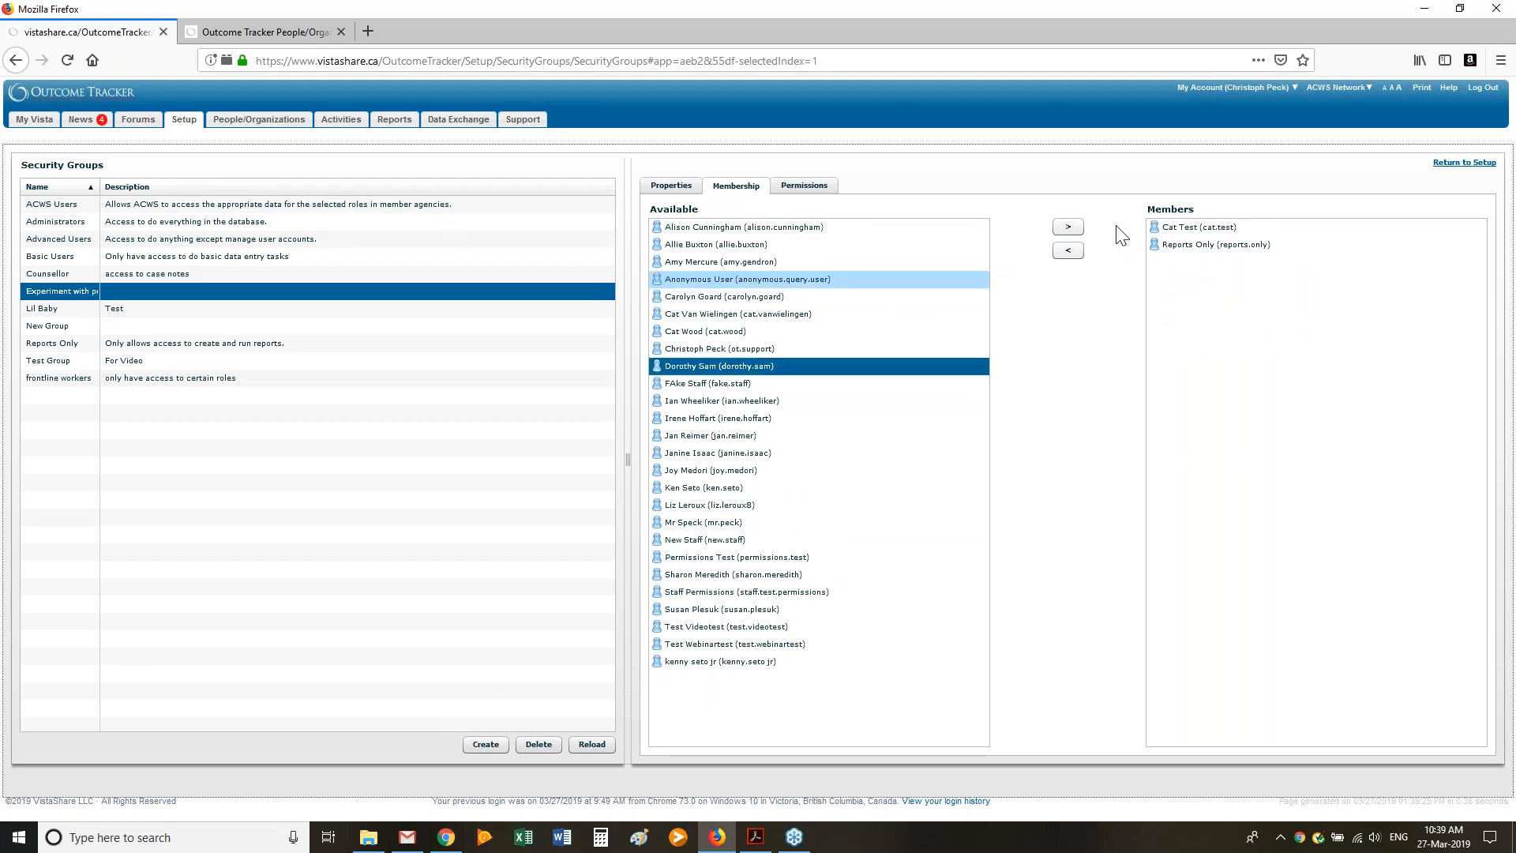
left_click(723, 559)
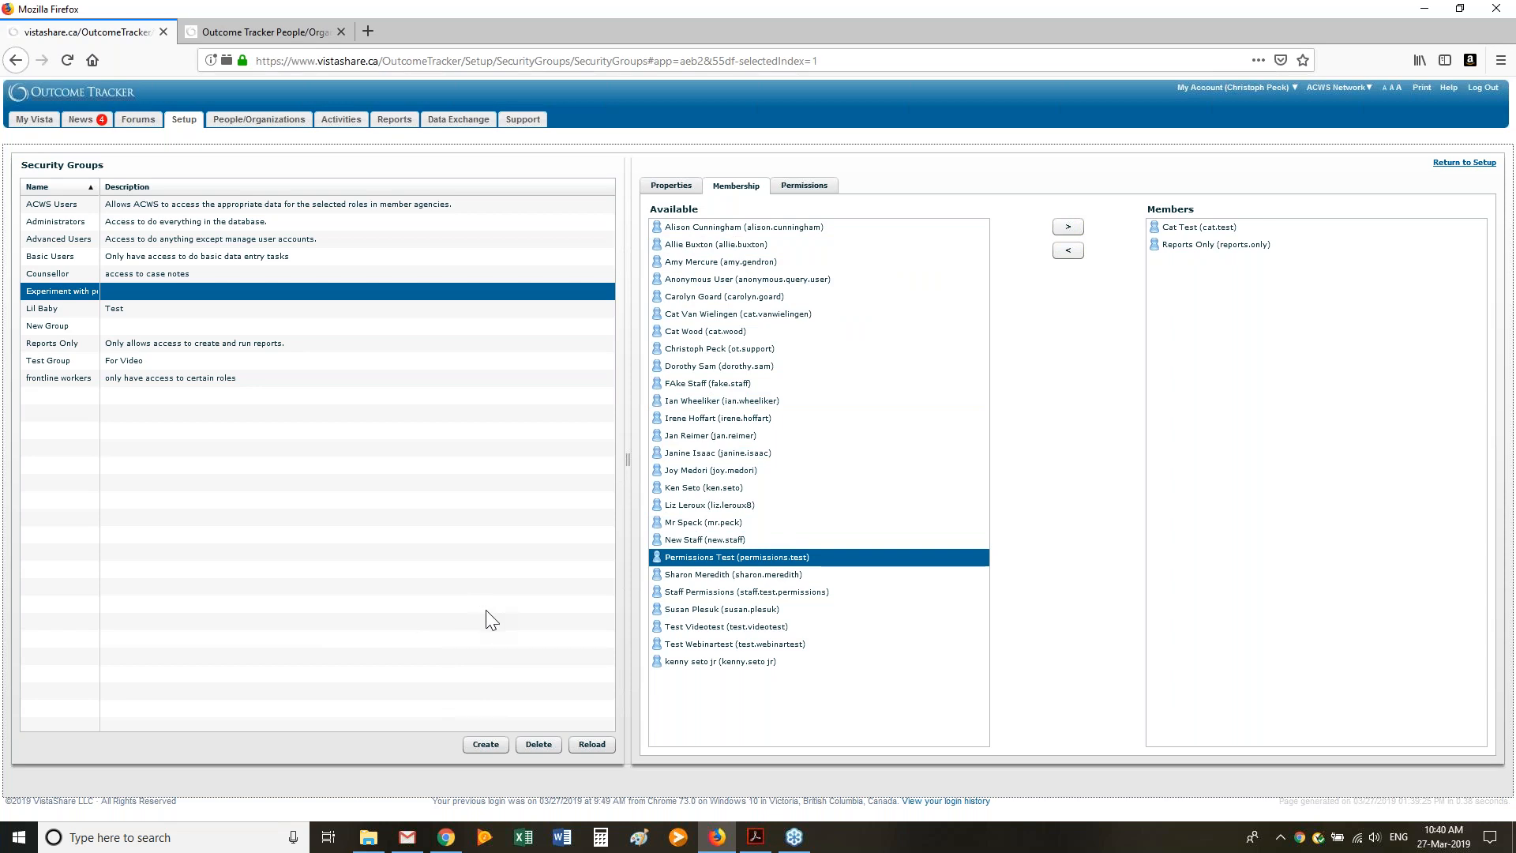
Switch to the Security Groups and Permissions guide in Acrobat and read the page 5 notes on View Only permissions and multiple security groups
left_click(792, 840)
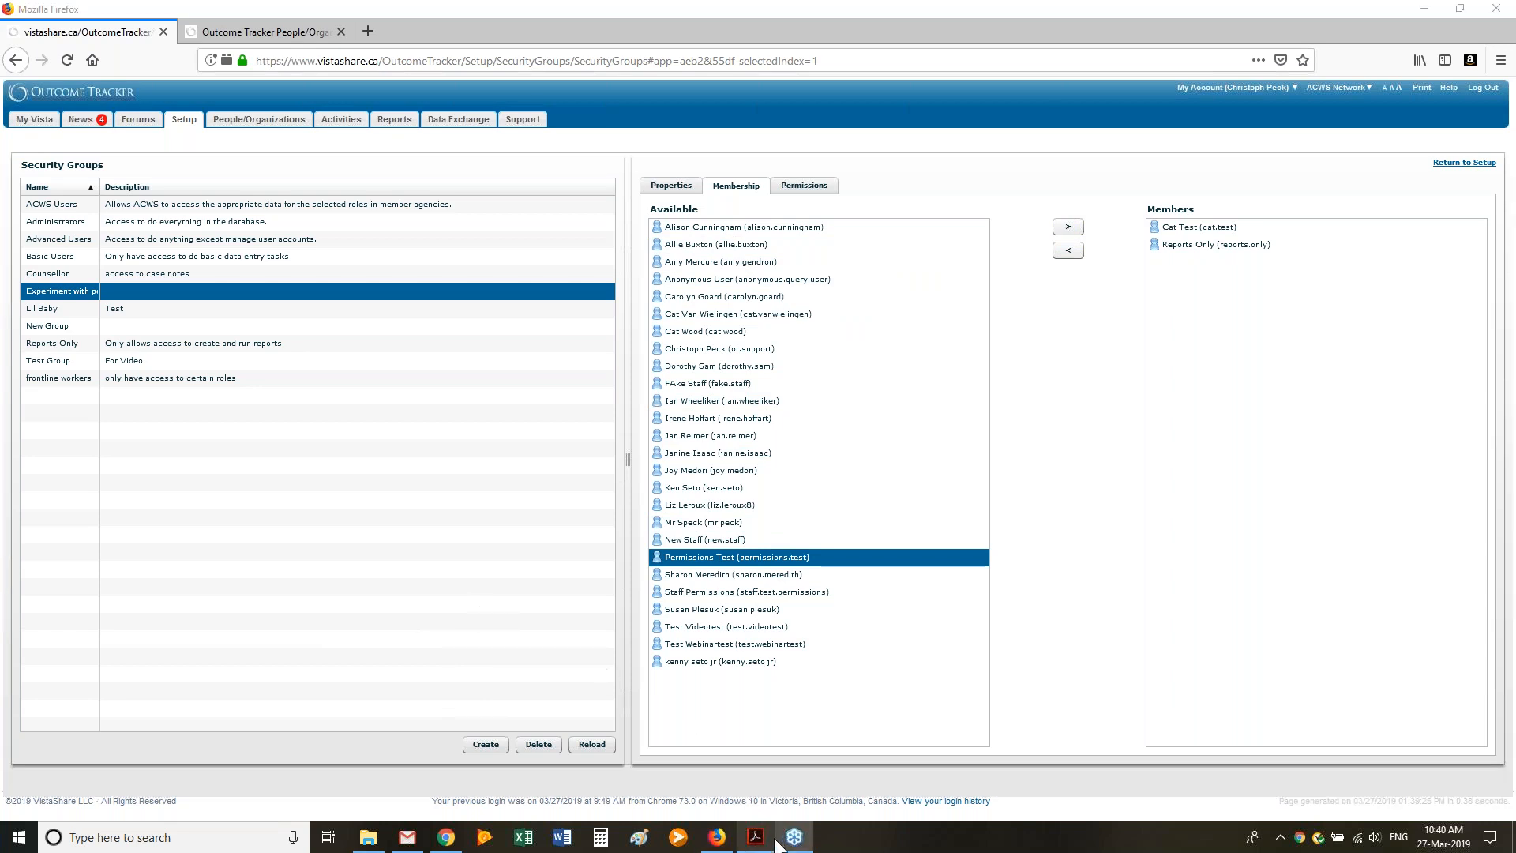
left_click(756, 837)
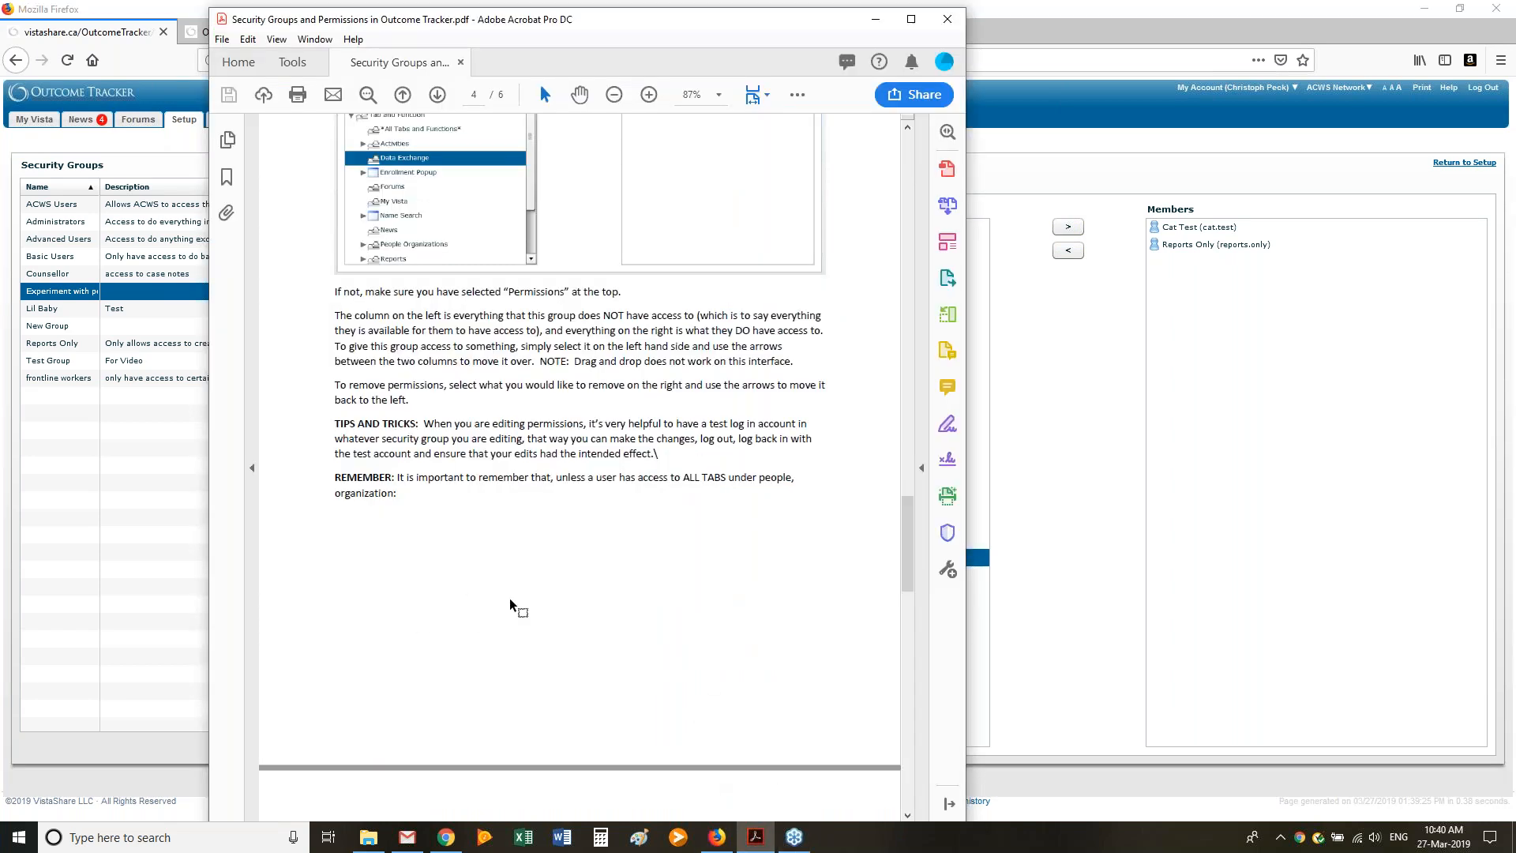
scroll(512, 606, "down", 10)
scroll(586, 470, "down", 3)
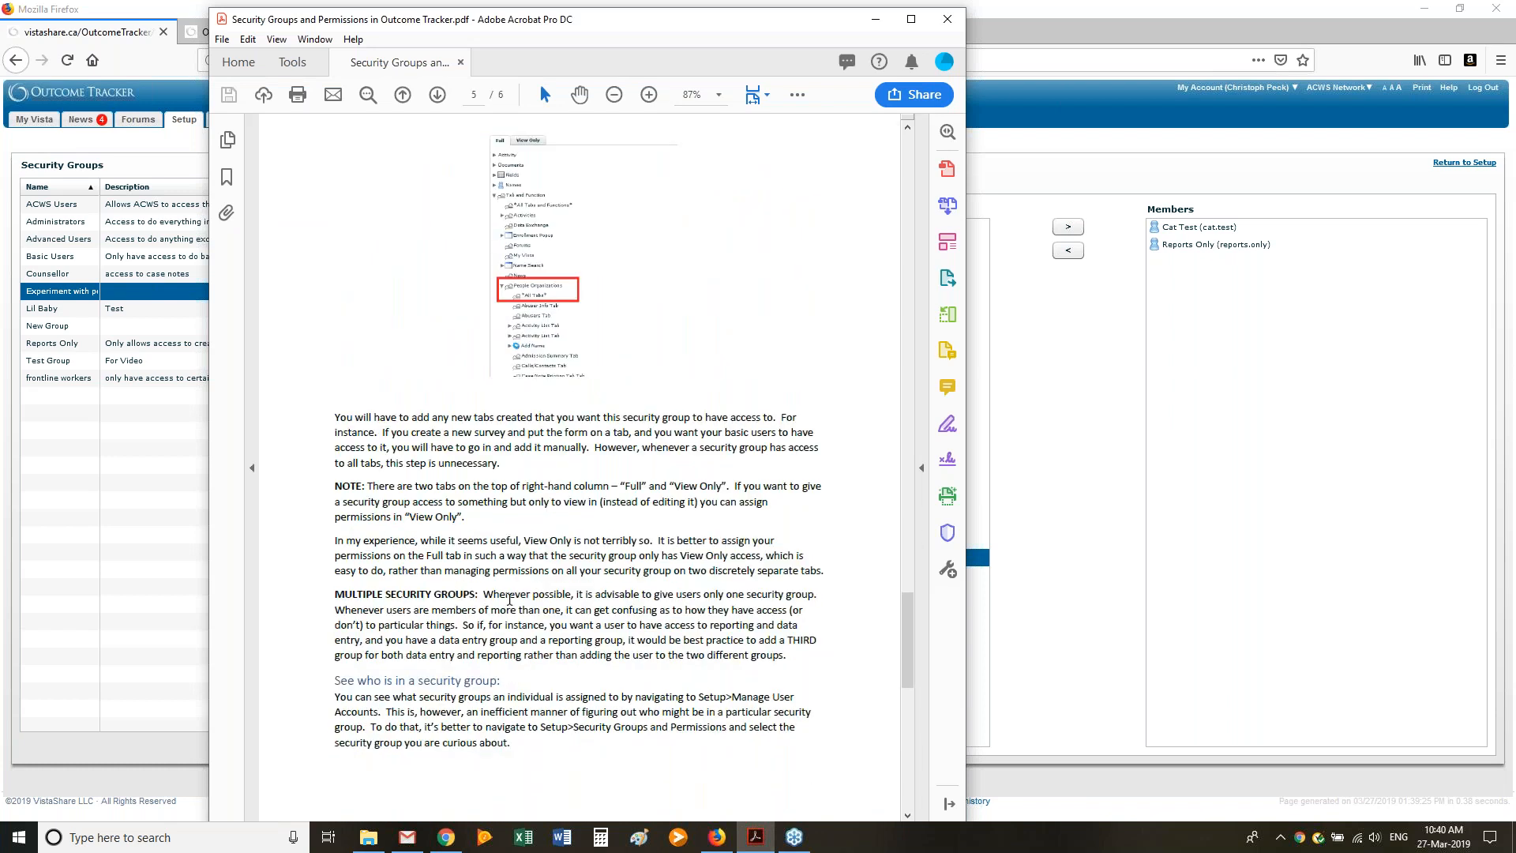
Return to Firefox and show the View Only permissions of the Experiment with permissions group
left_click(145, 616)
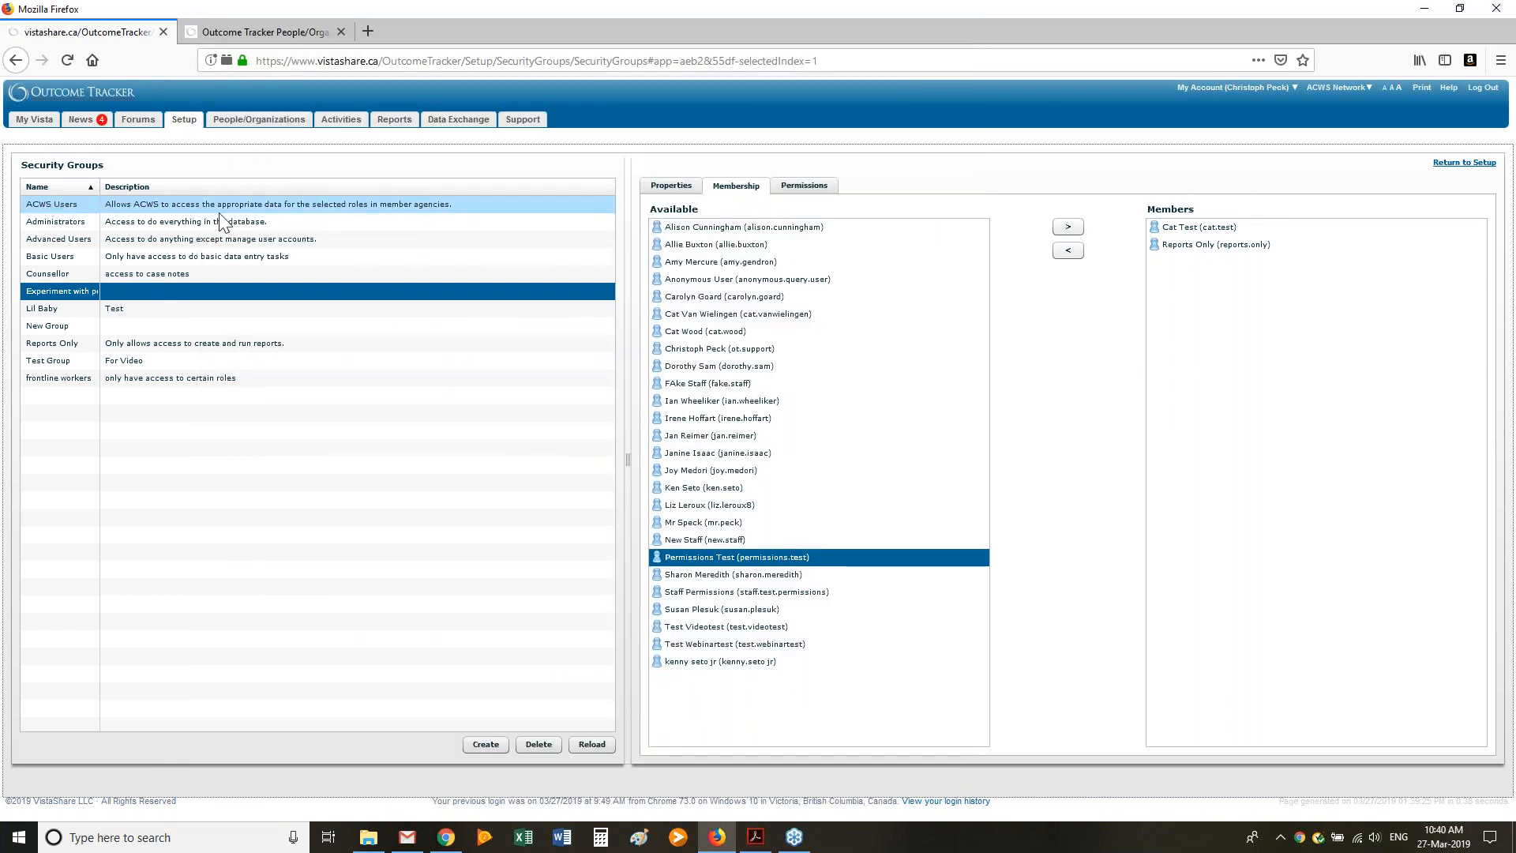
left_click(821, 184)
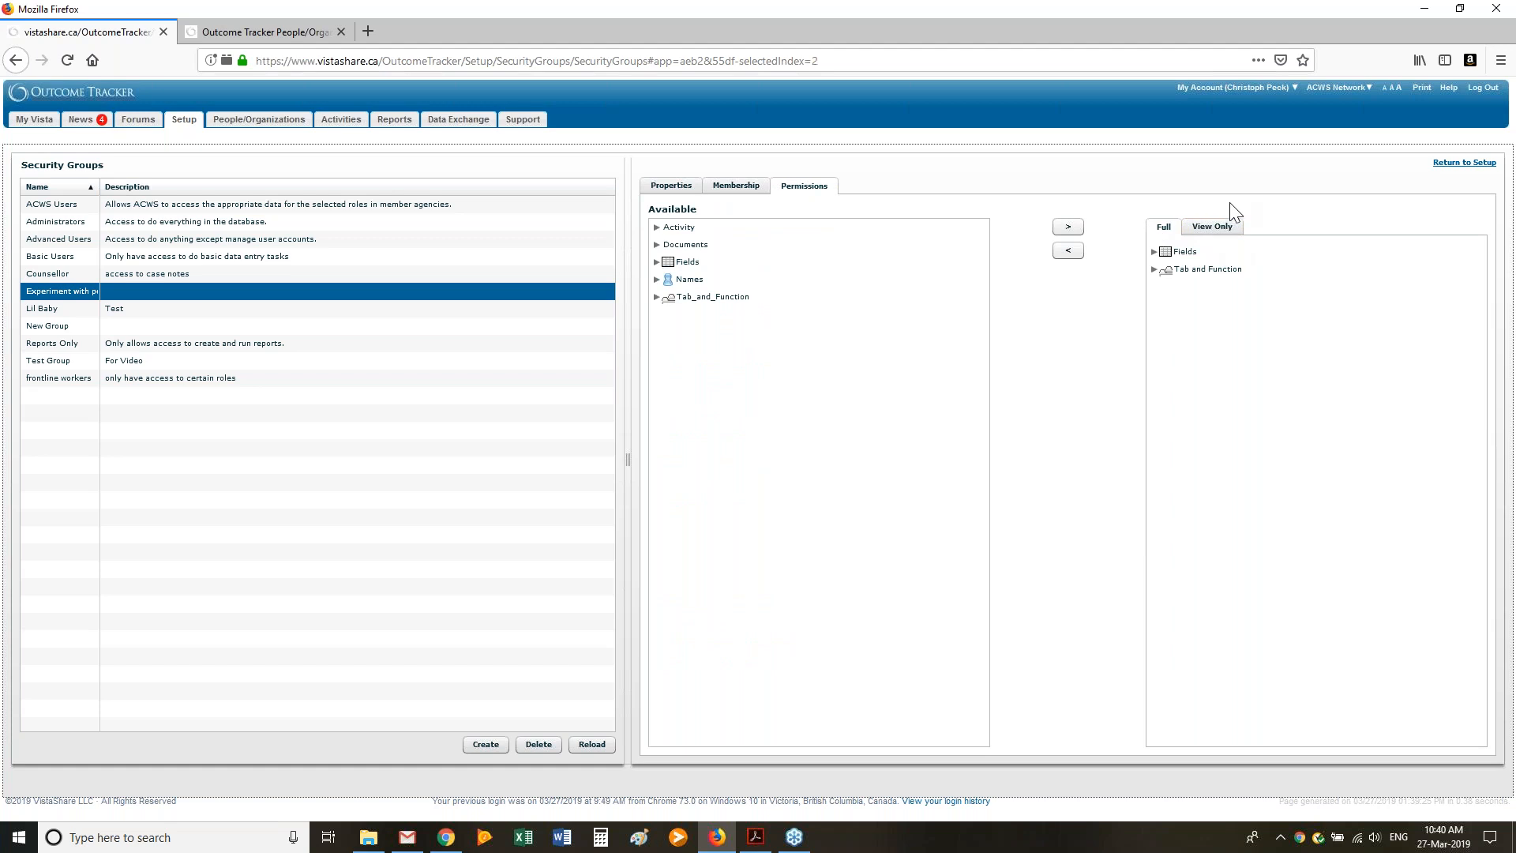
left_click(1220, 227)
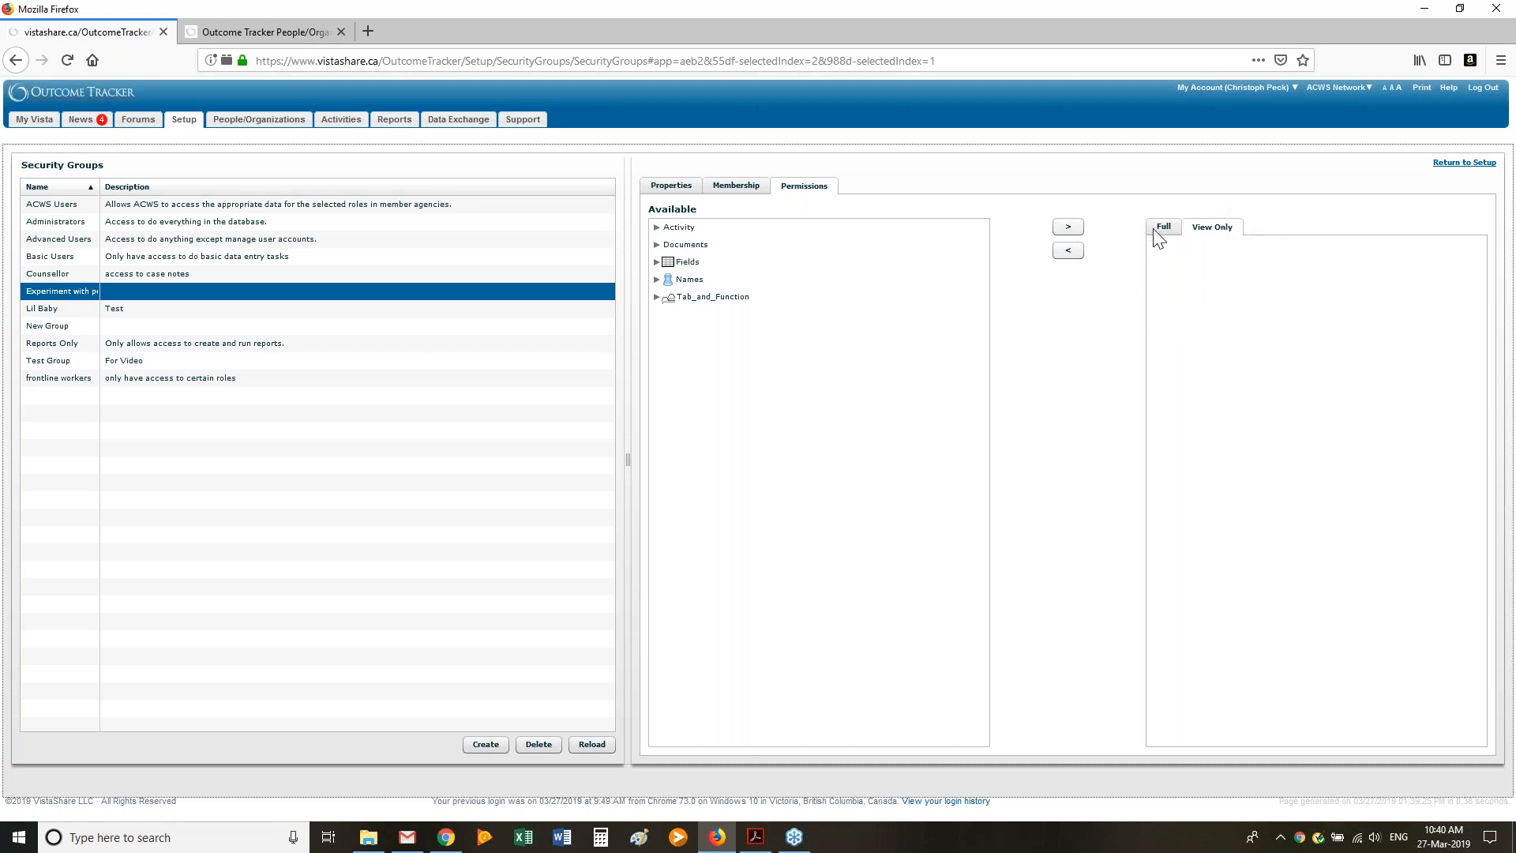
Expand the available Fields permissions down to Questions, look through the individual questions, and collapse Fields again
left_click(656, 261)
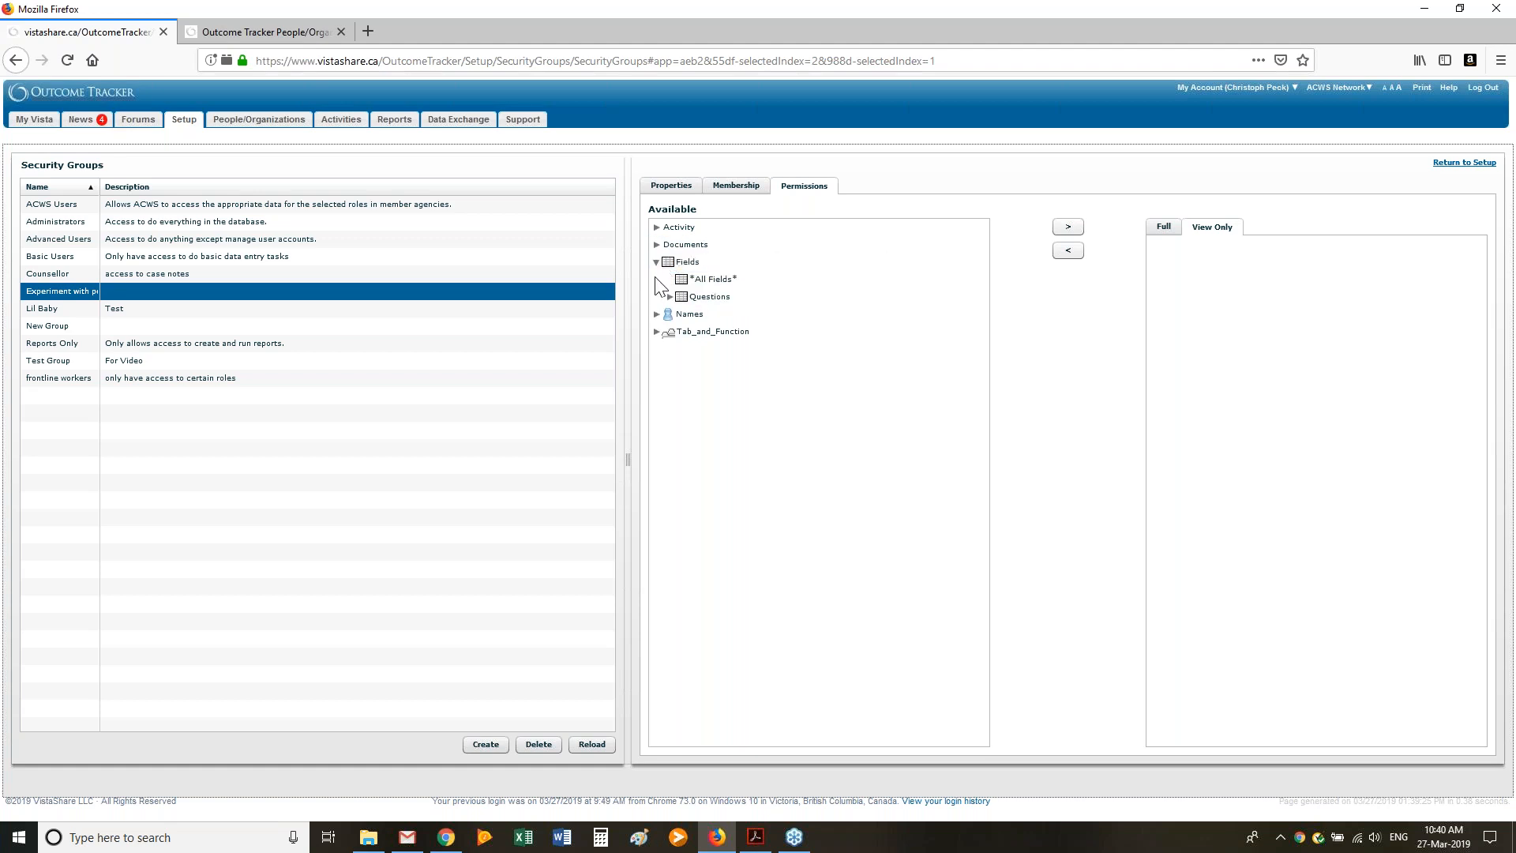
left_click(669, 298)
left_click(802, 470)
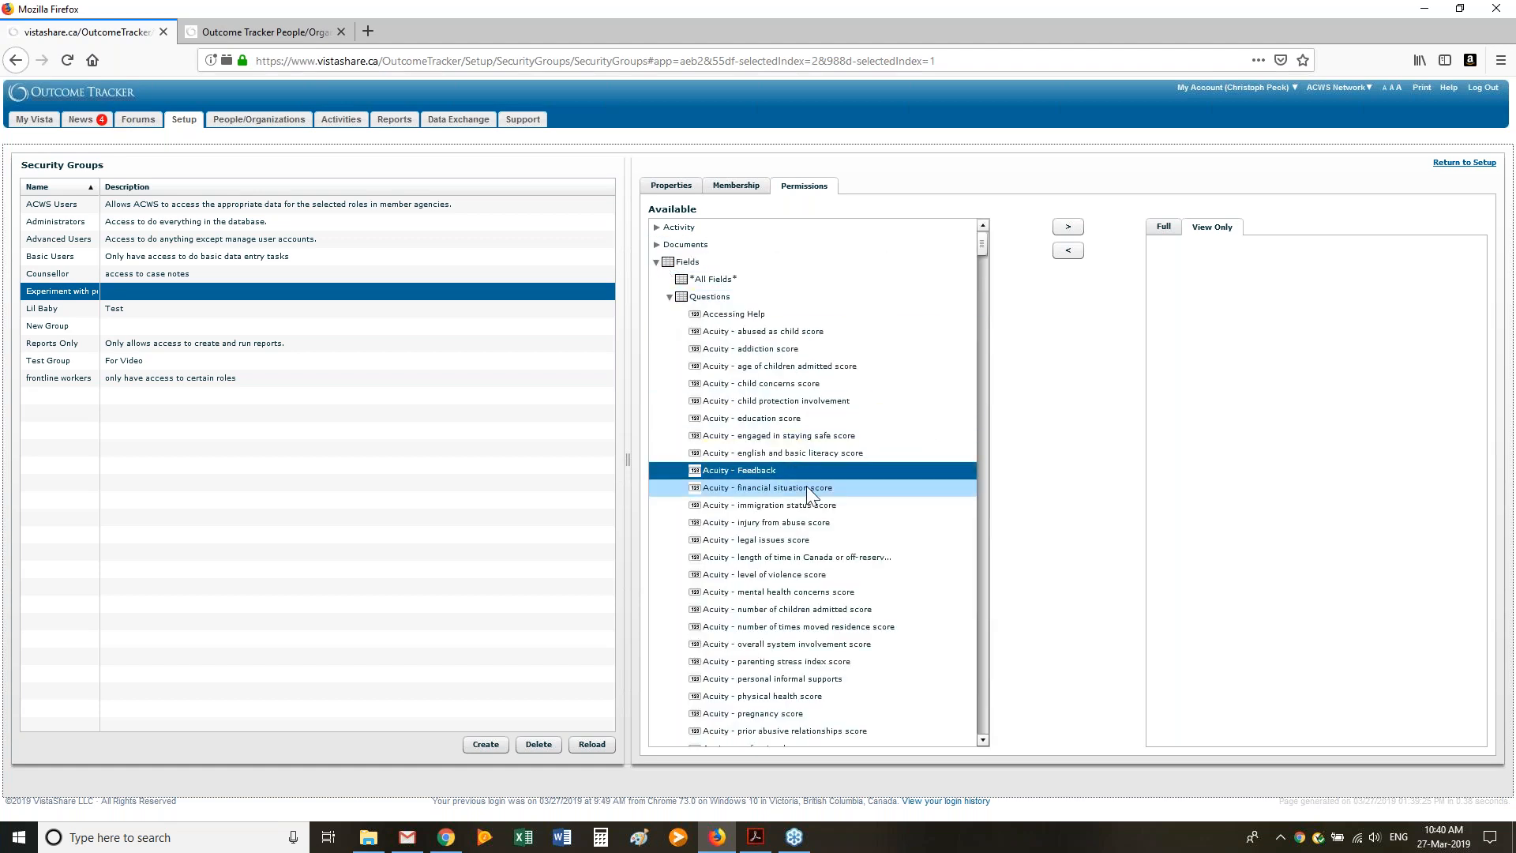
scroll(840, 540, "down", 7)
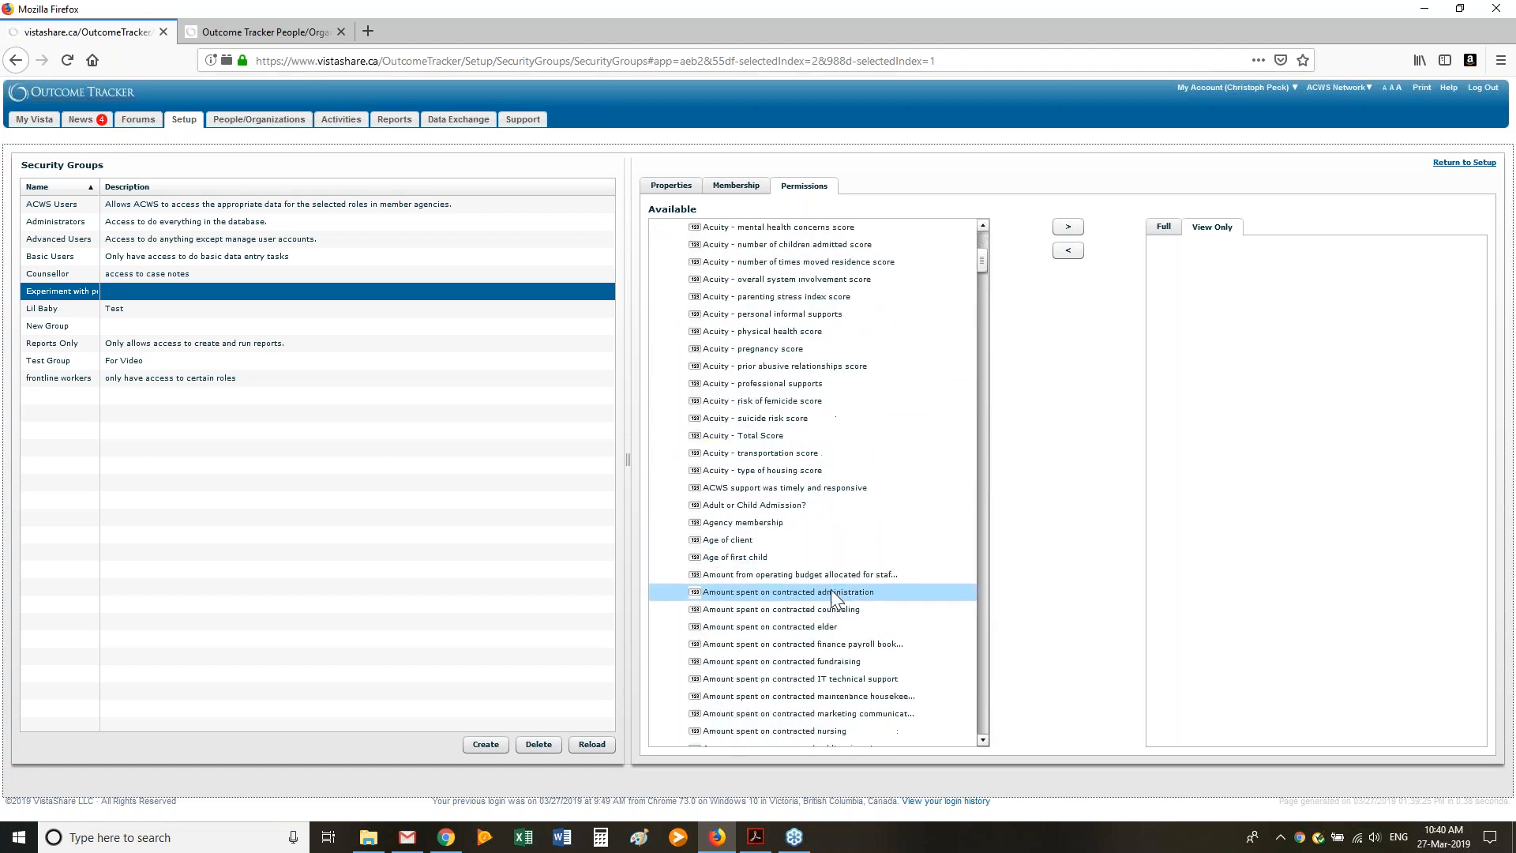
scroll(829, 589, "up", 7)
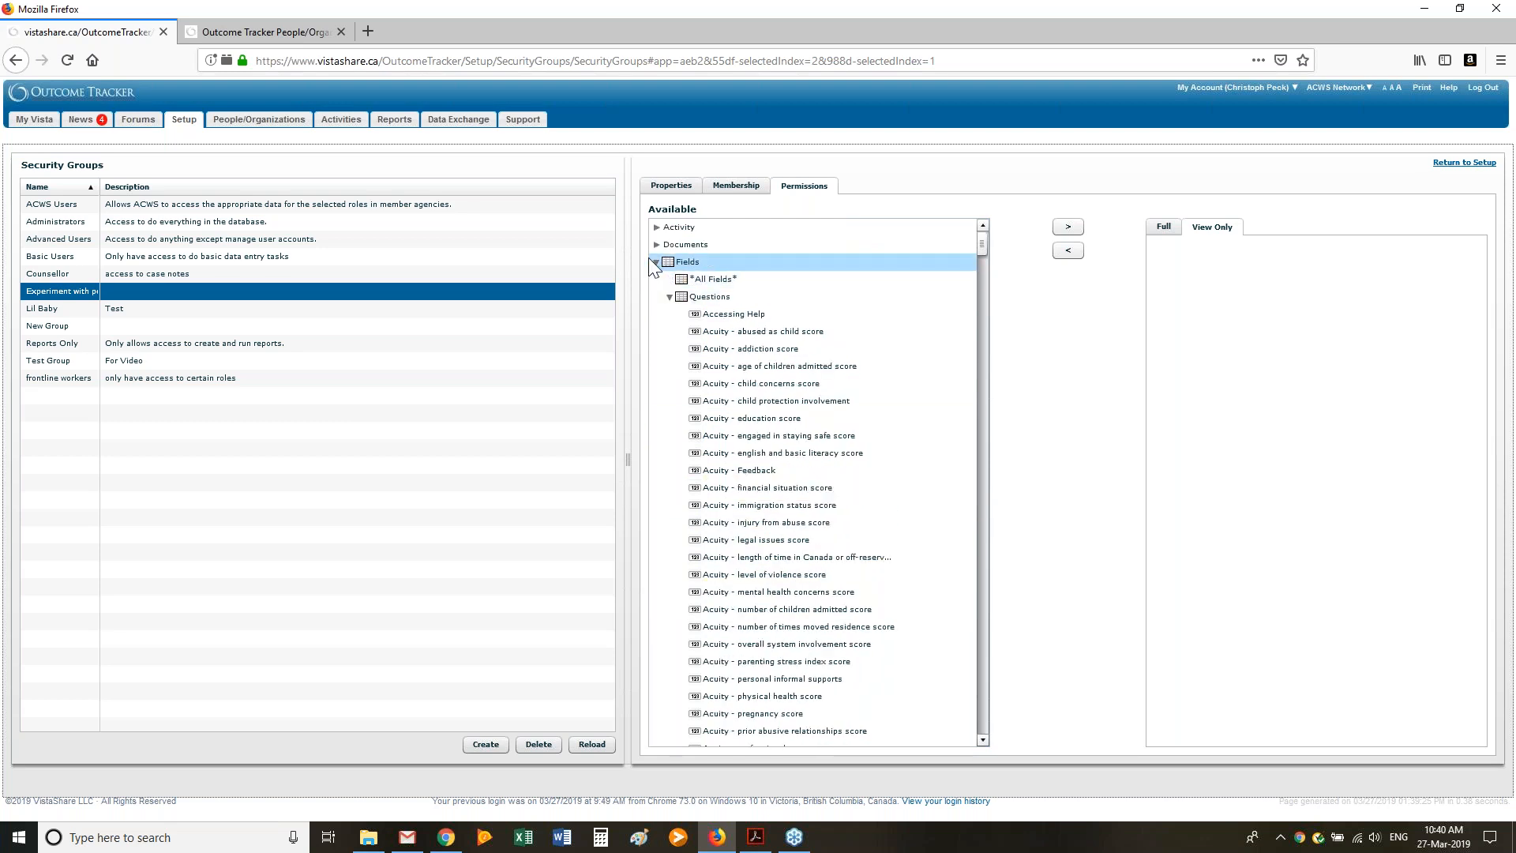
left_click(657, 261)
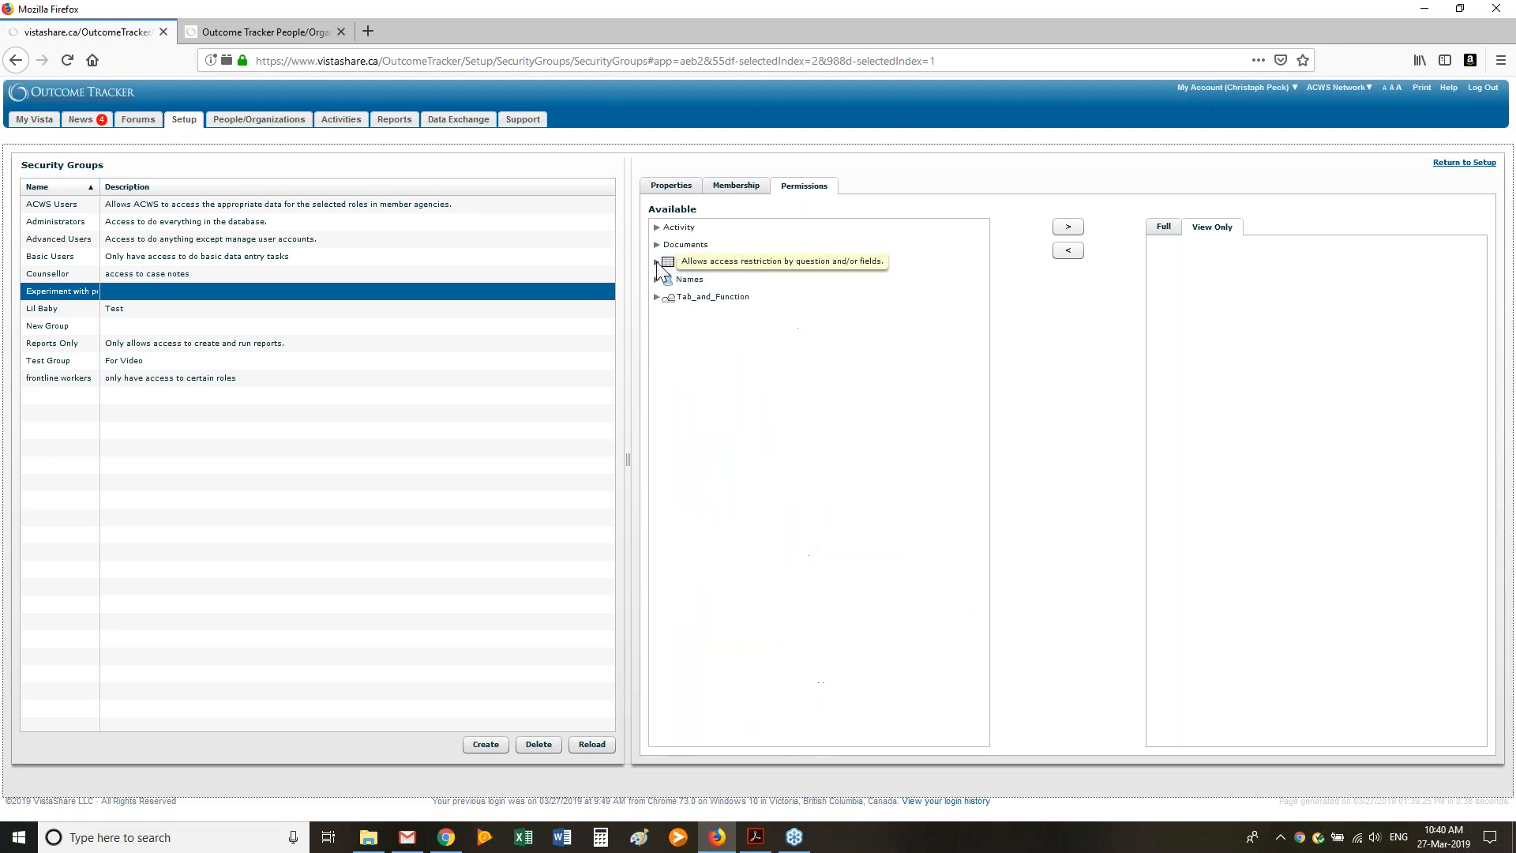
Expand the available Names permissions and compare the group's Full and View Only permission lists
left_click(656, 279)
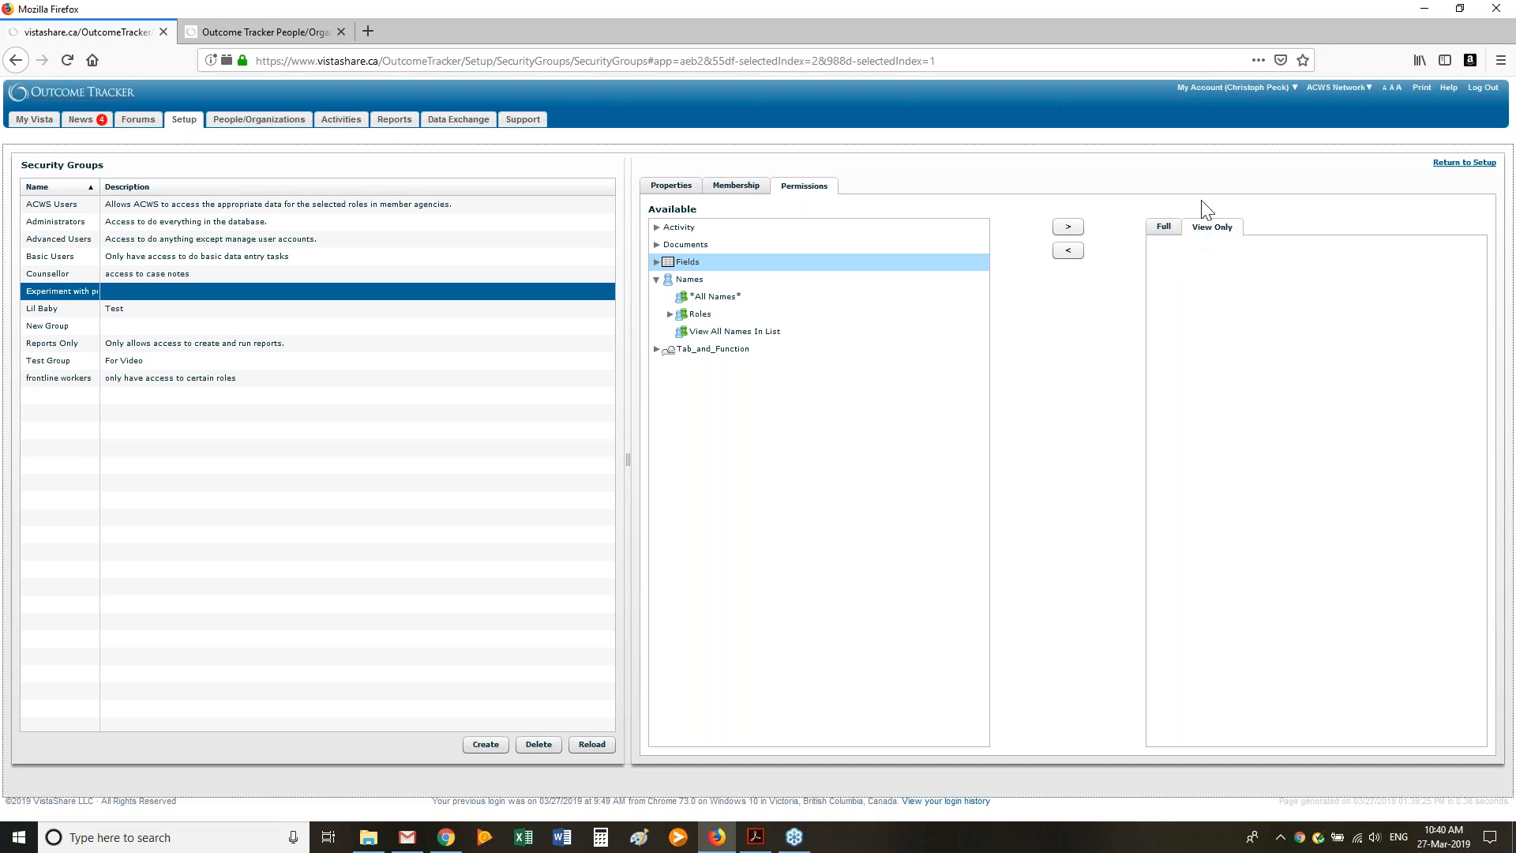
left_click(1169, 228)
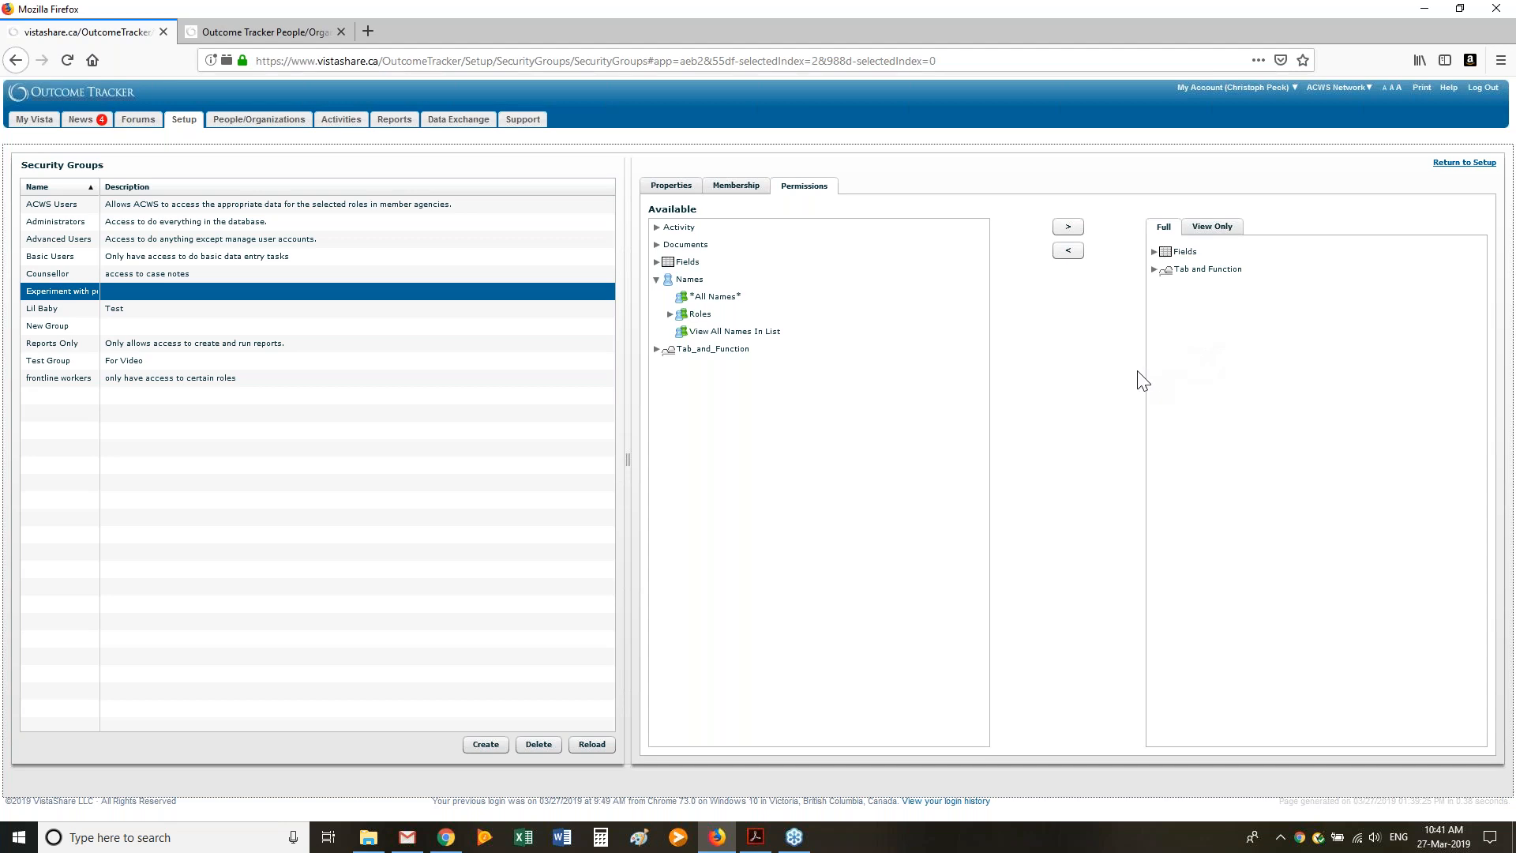
left_click(1203, 229)
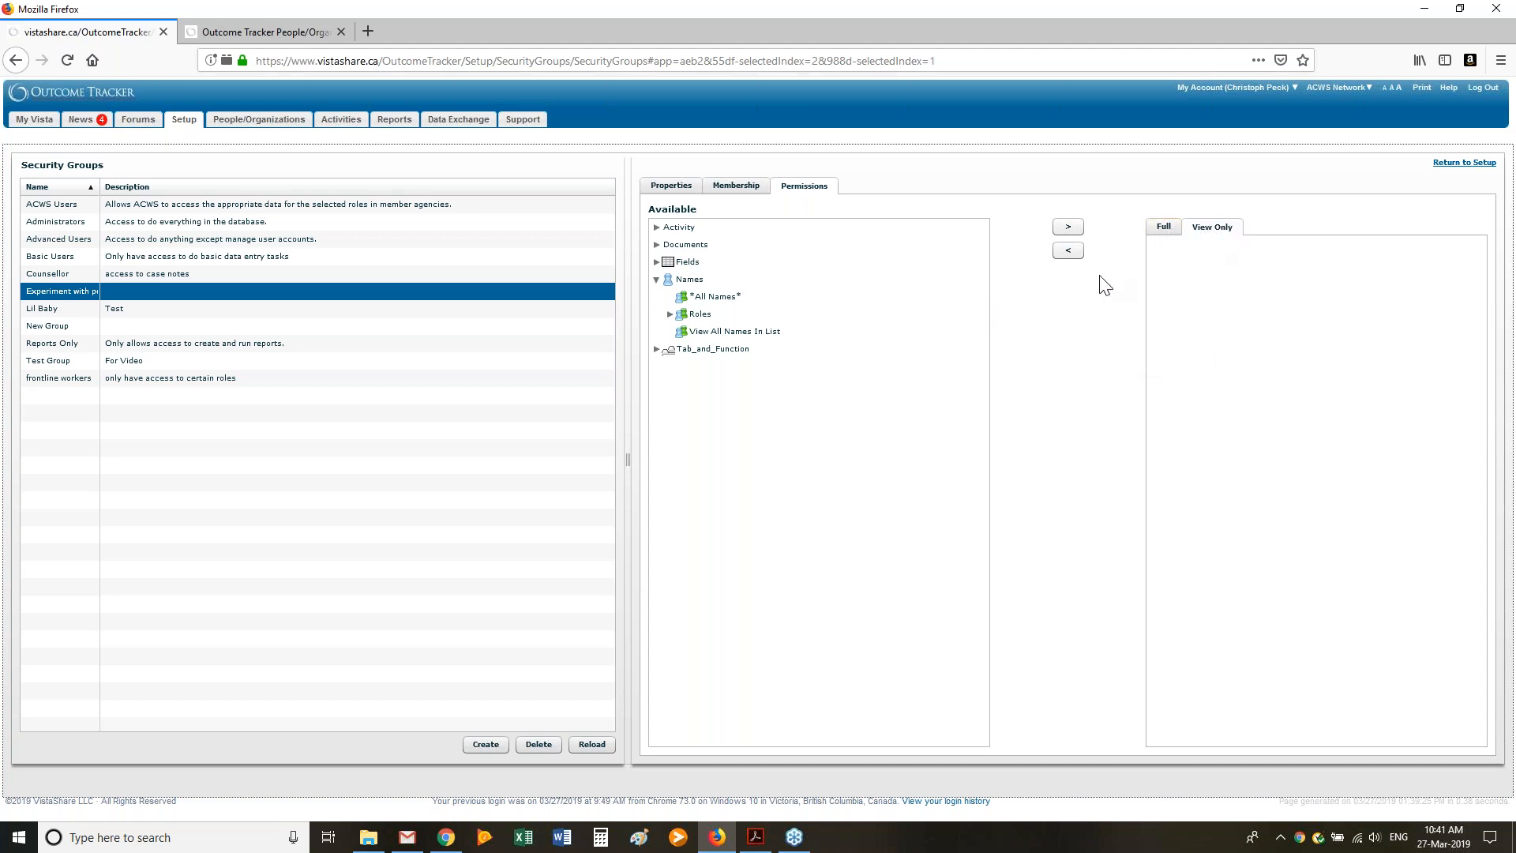
left_click(1163, 225)
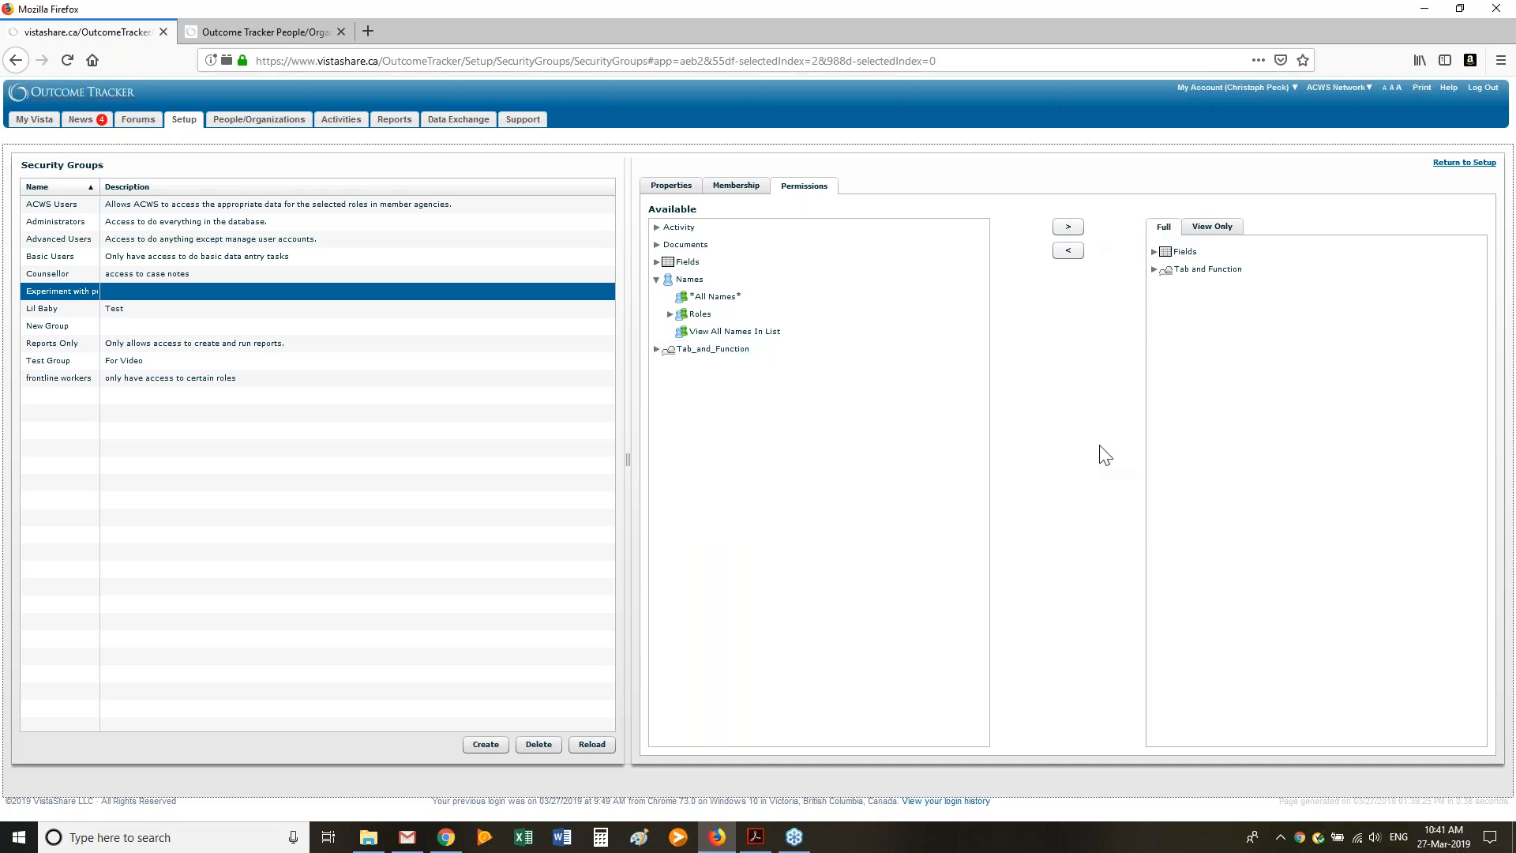
Expand the available Tab_and_Function permissions to examine their entries and collapse them again
left_click(657, 348)
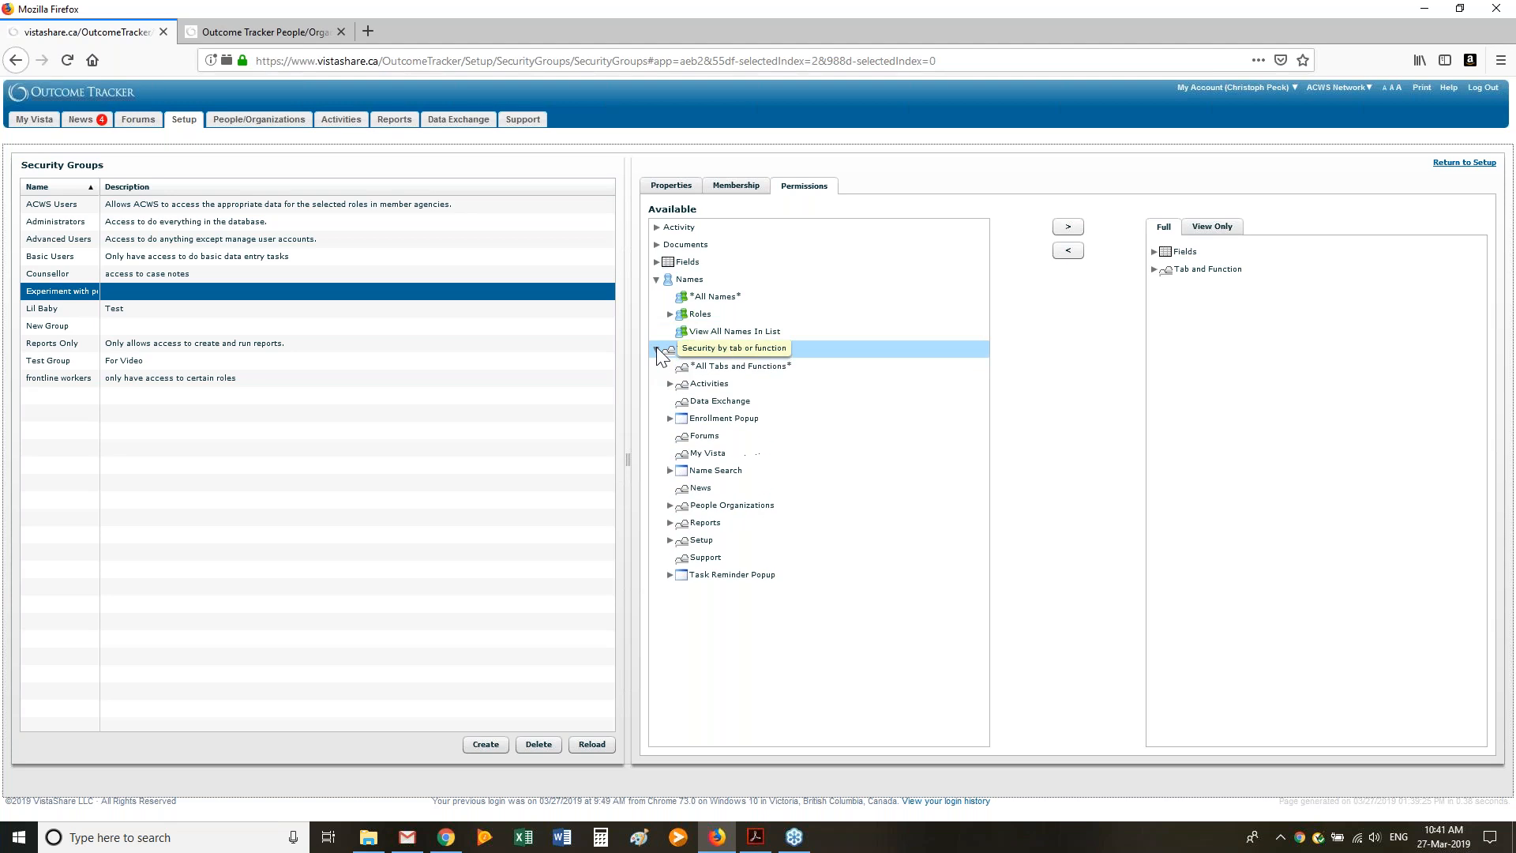
left_click(656, 348)
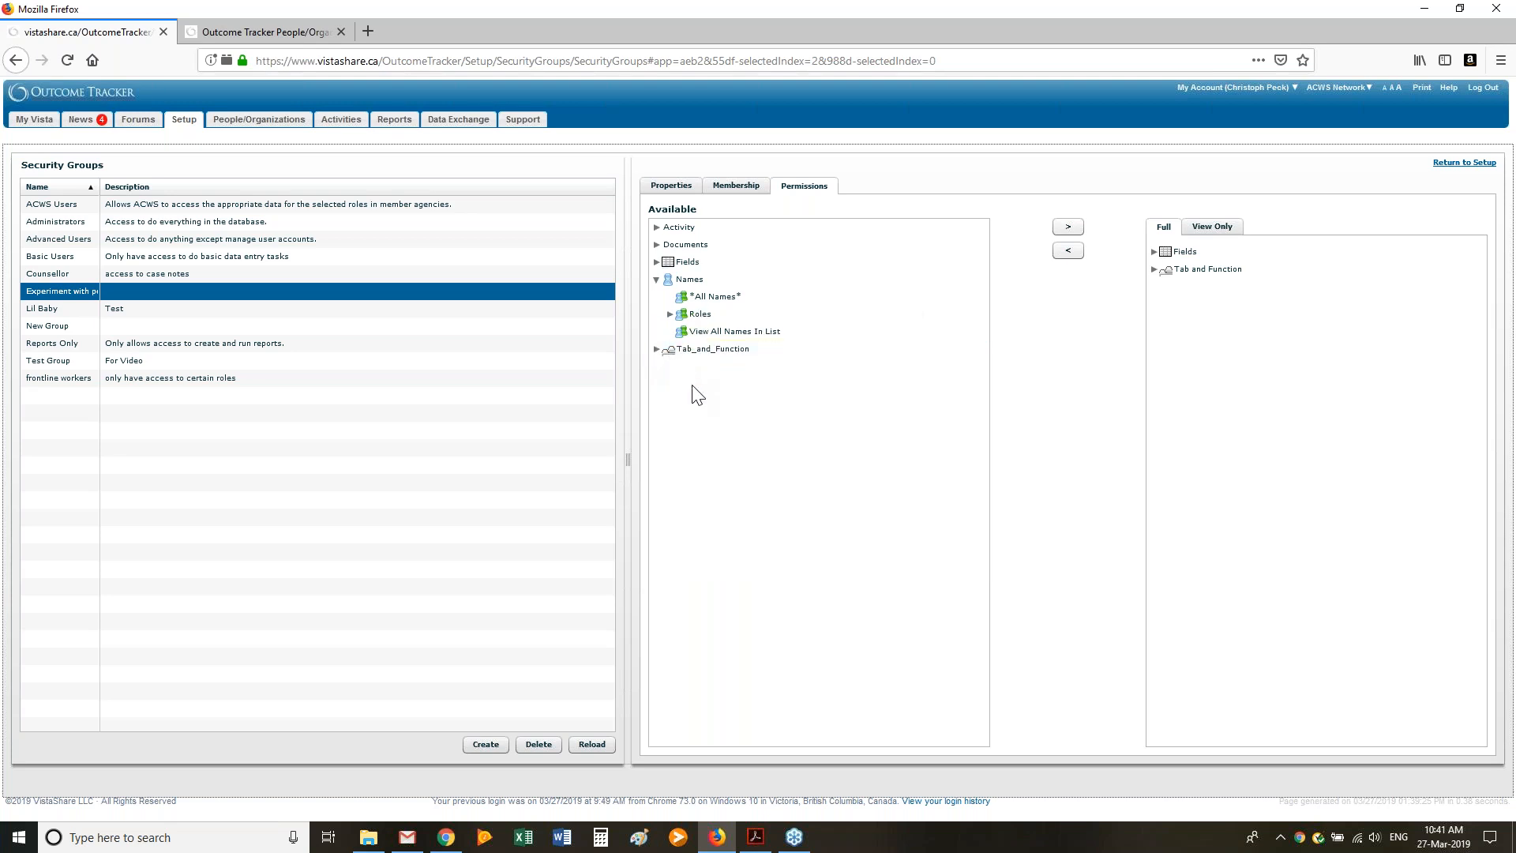
left_click(656, 347)
left_click(656, 347)
Alternate between the group's View Only and Full permission lists, ending on the Full list
left_click(1221, 230)
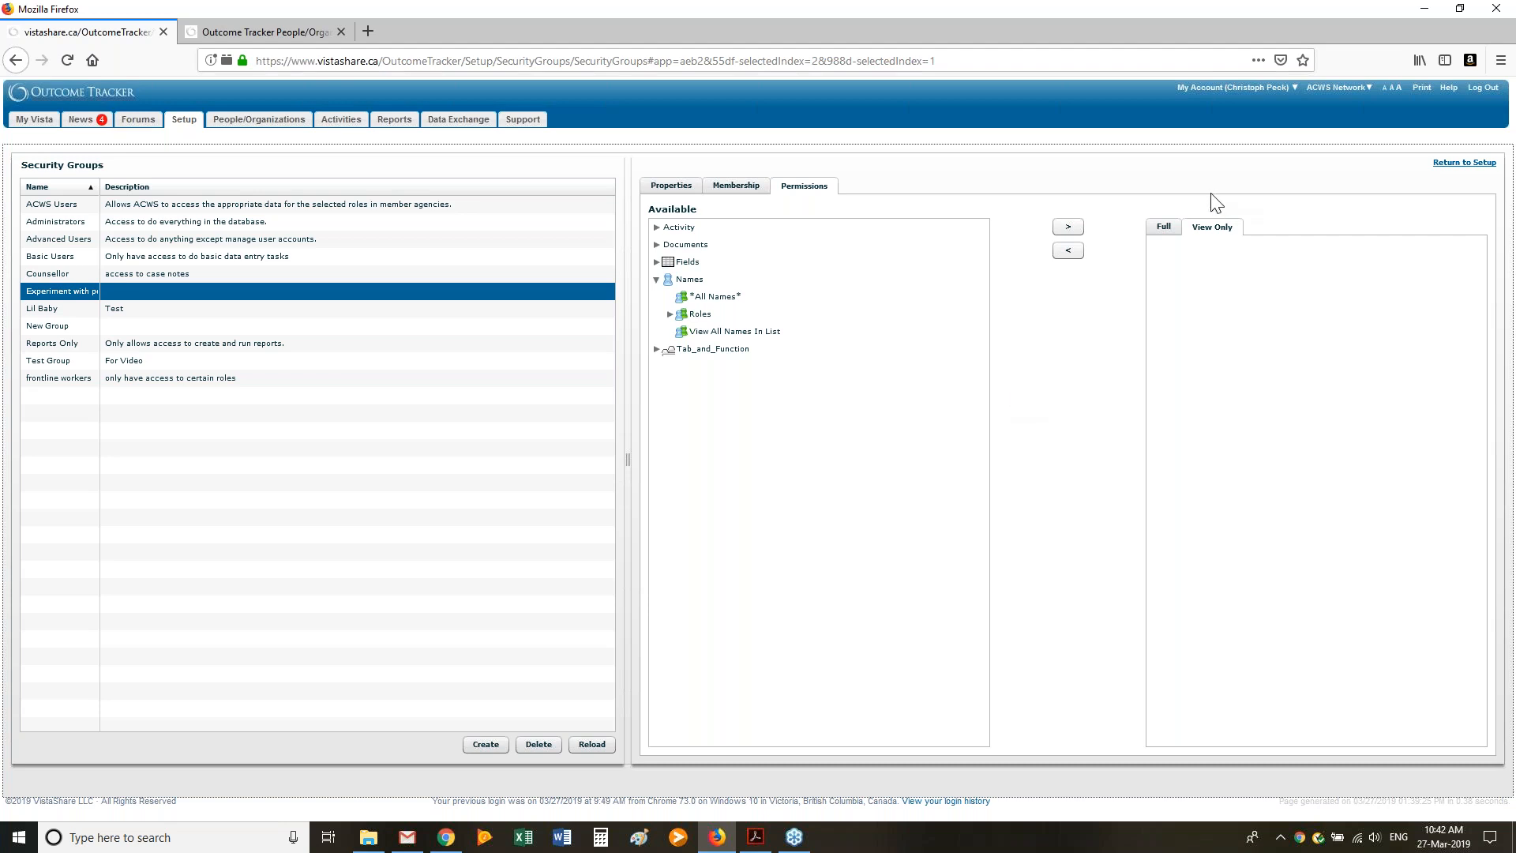
left_click(1165, 232)
left_click(1202, 231)
left_click(1159, 228)
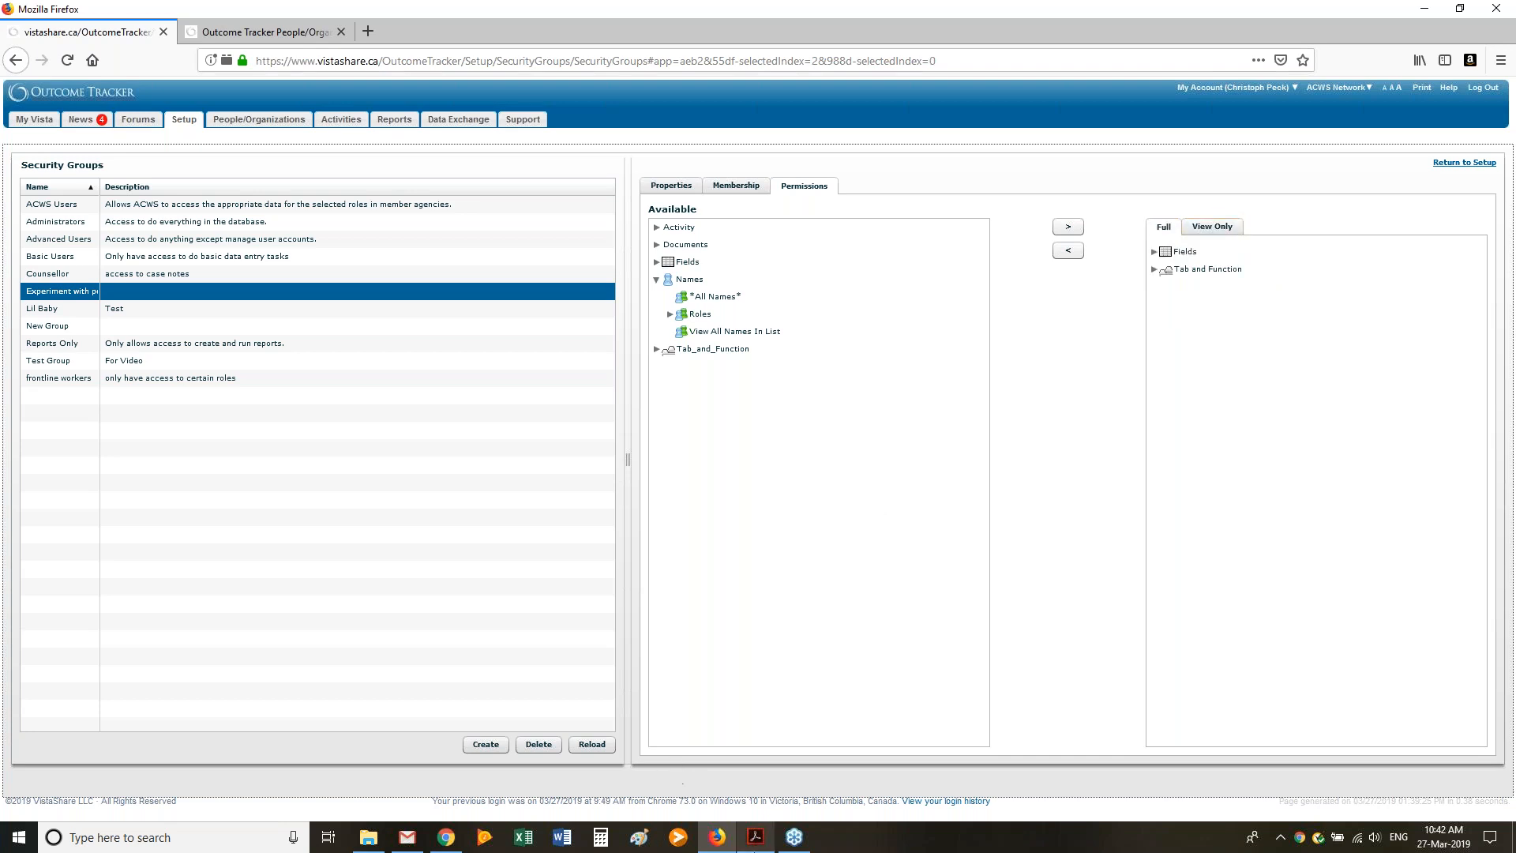
Bring the Acrobat guide forward and review pages 5 and 6 on multiple security groups and group membership
left_click(755, 837)
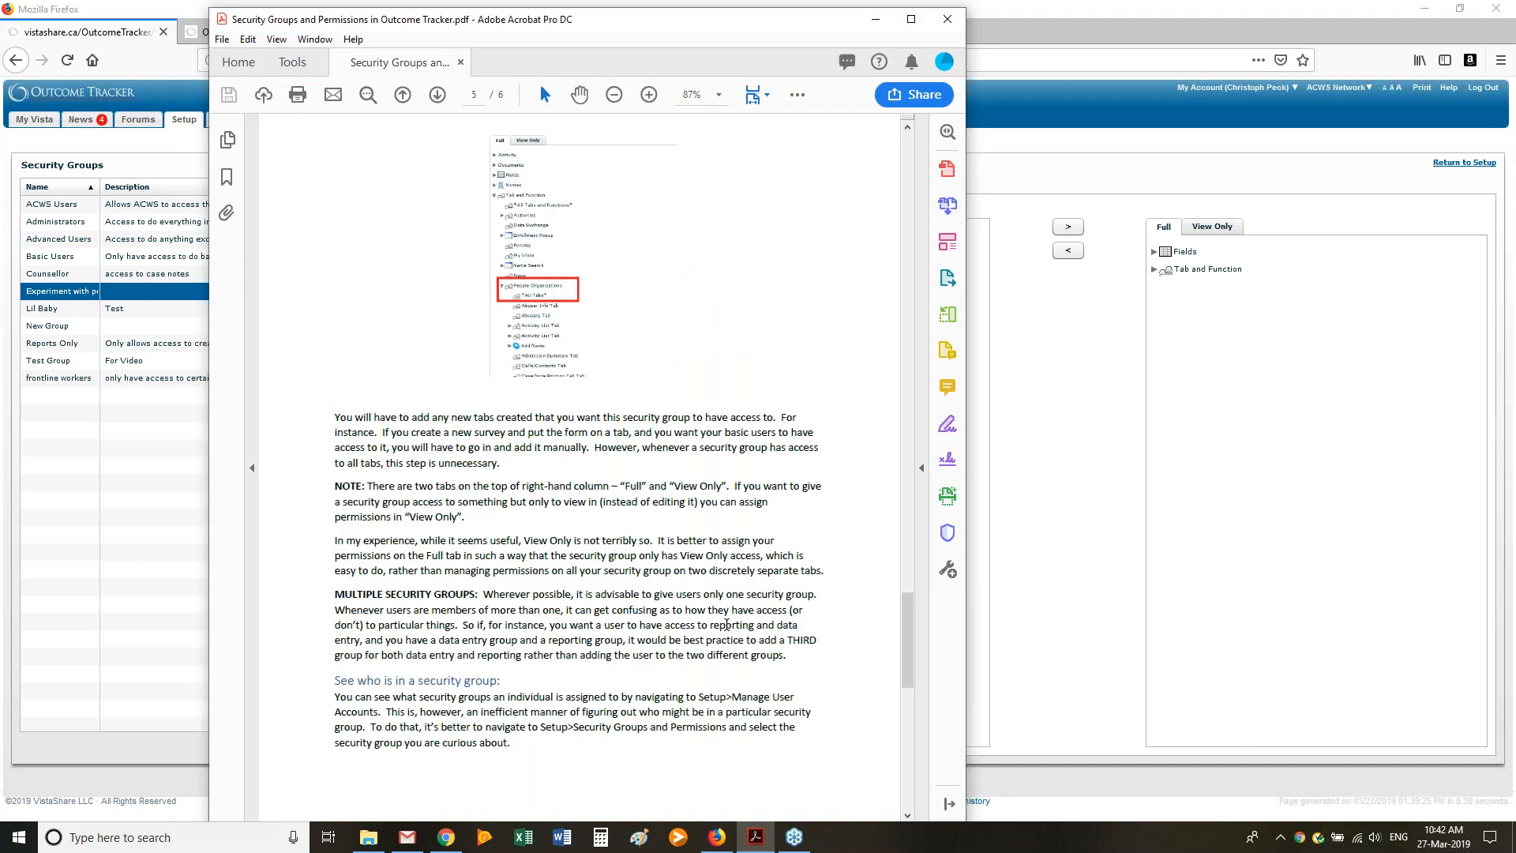
scroll(727, 624, "down", 3)
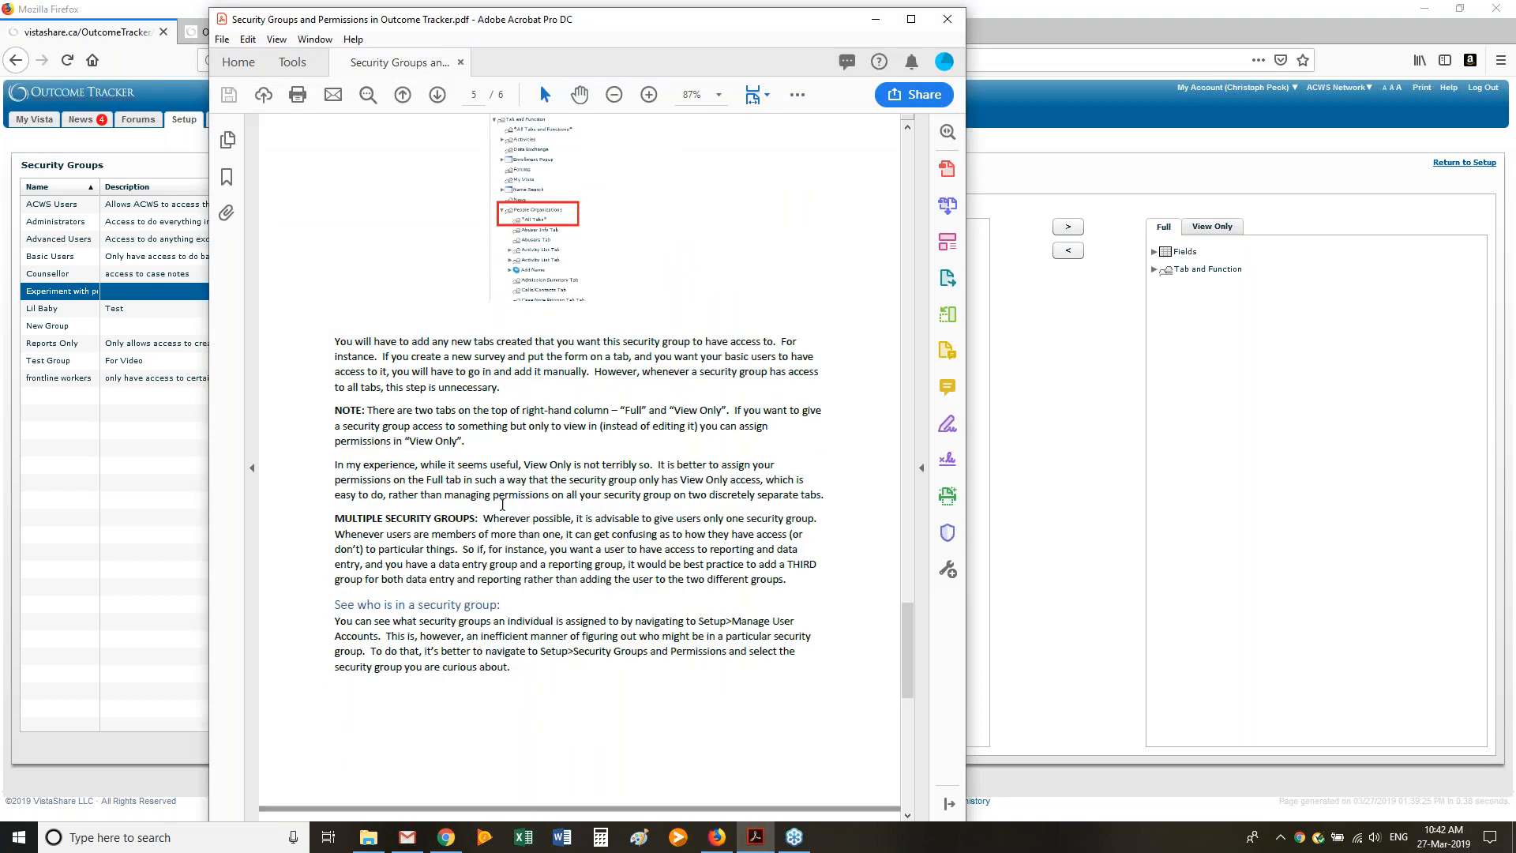
scroll(536, 494, "down", 6)
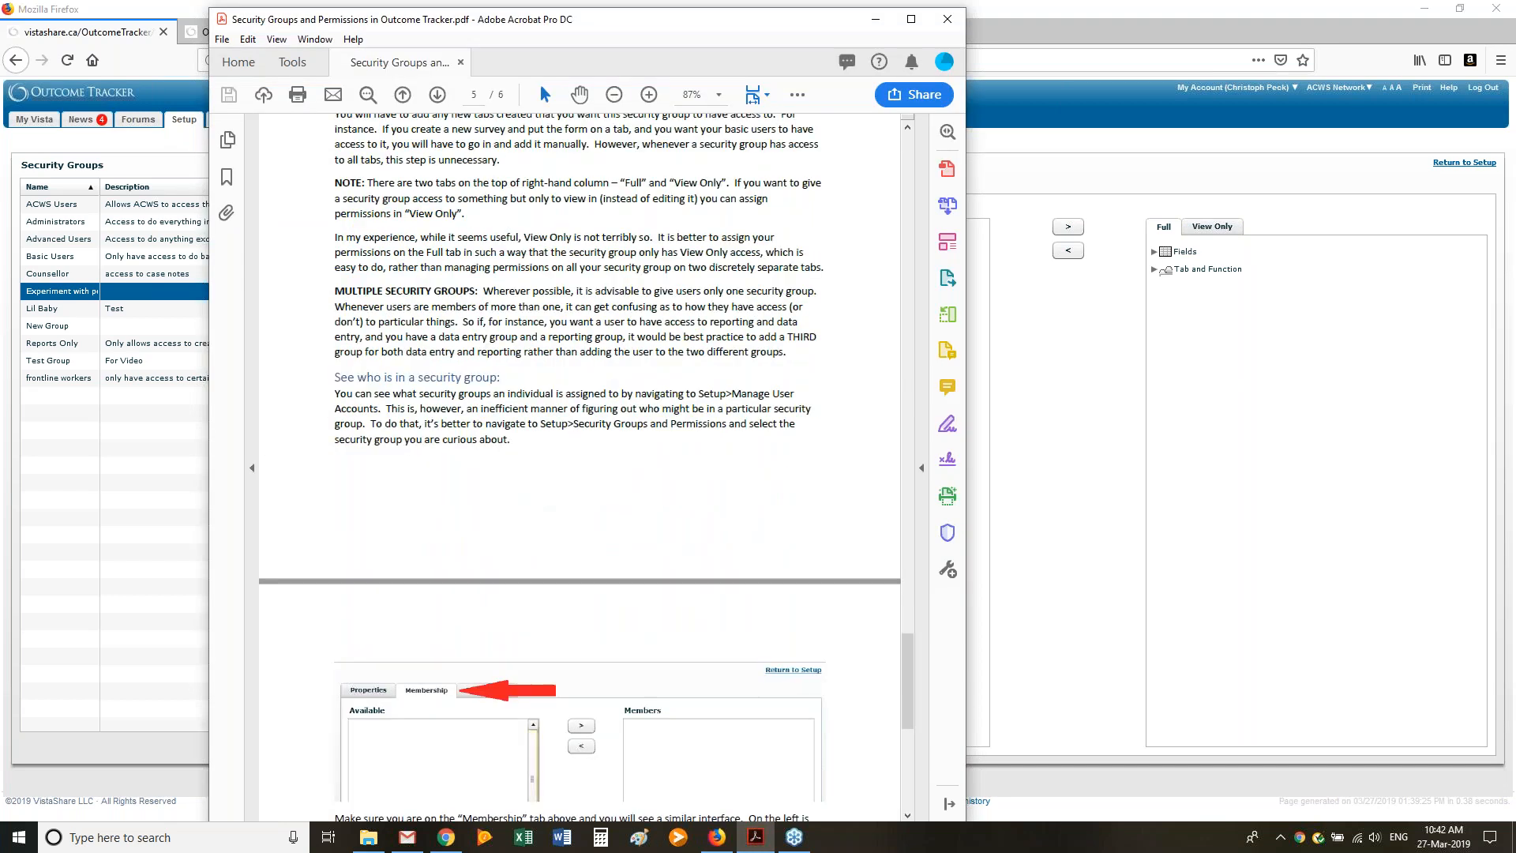
scroll(534, 501, "down", 12)
scroll(535, 501, "up", 10)
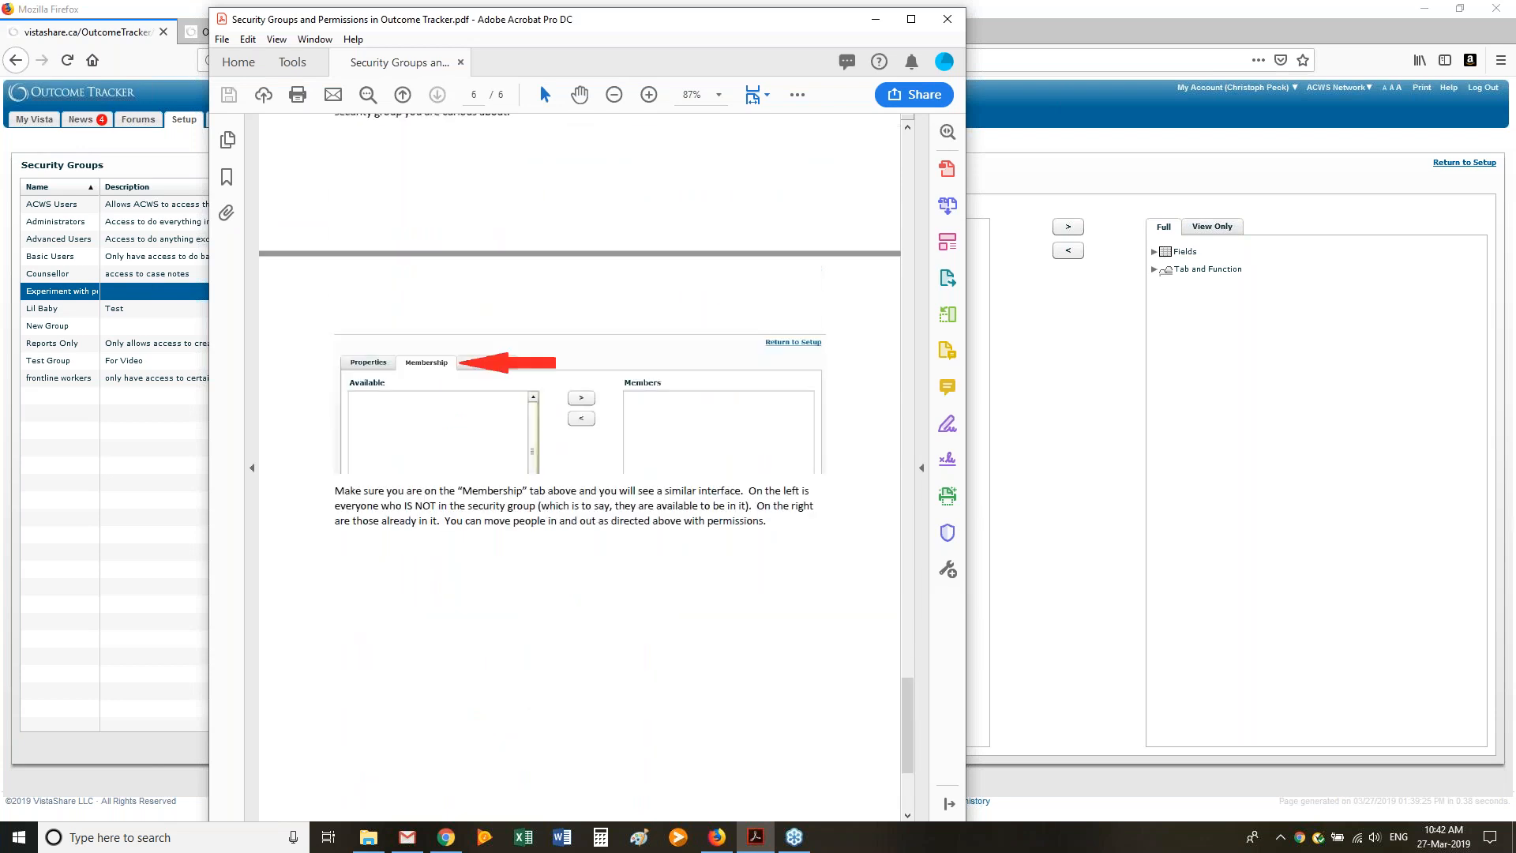
scroll(540, 480, "up", 12)
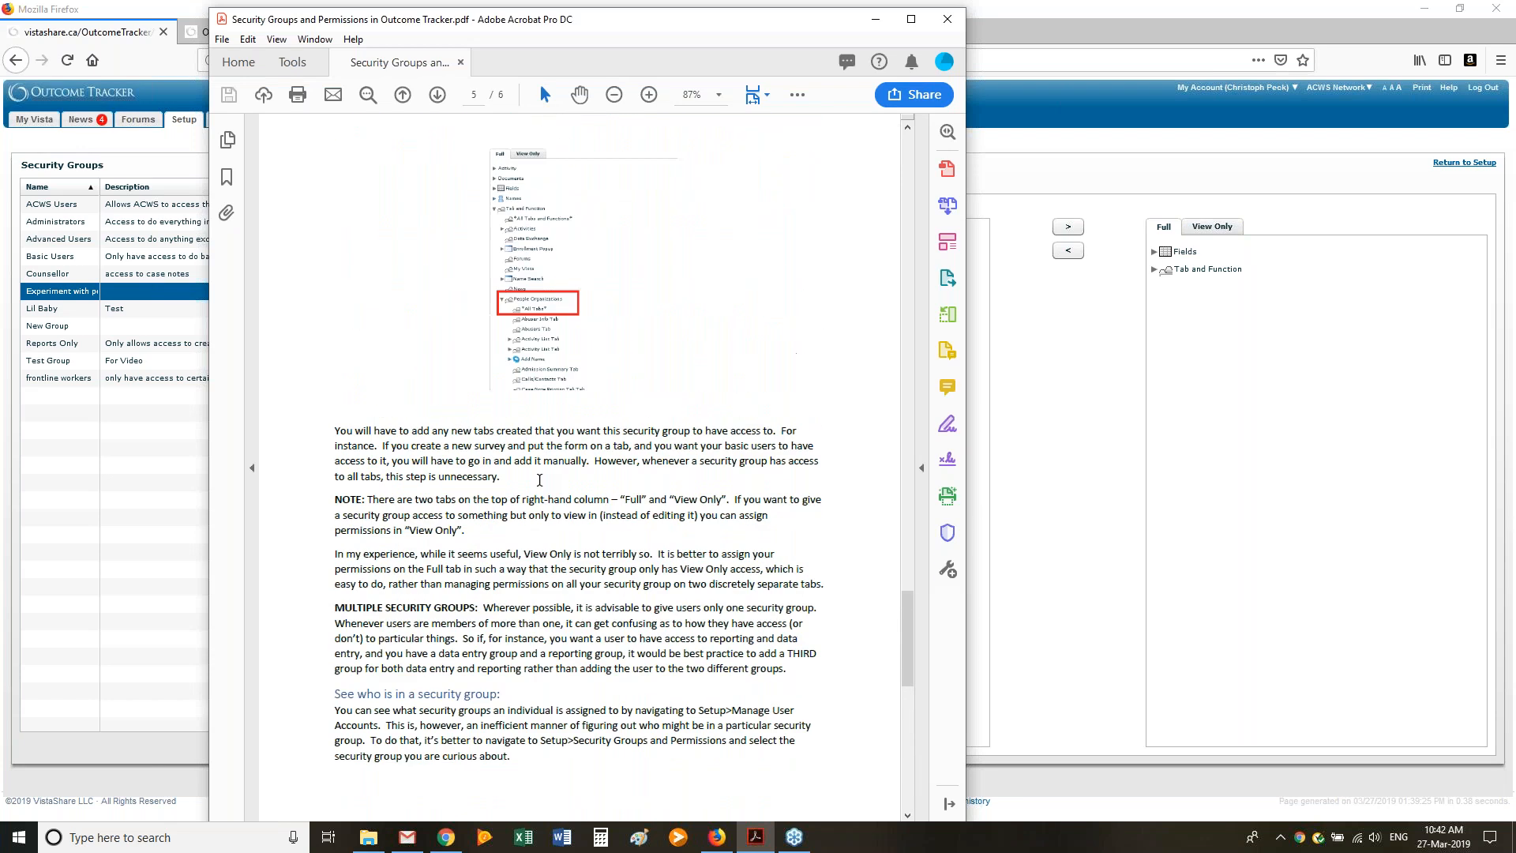
Review the guide's descriptions of the different permission types on pages 2 and 3, and minimize the guide
scroll(540, 479, "up", 20)
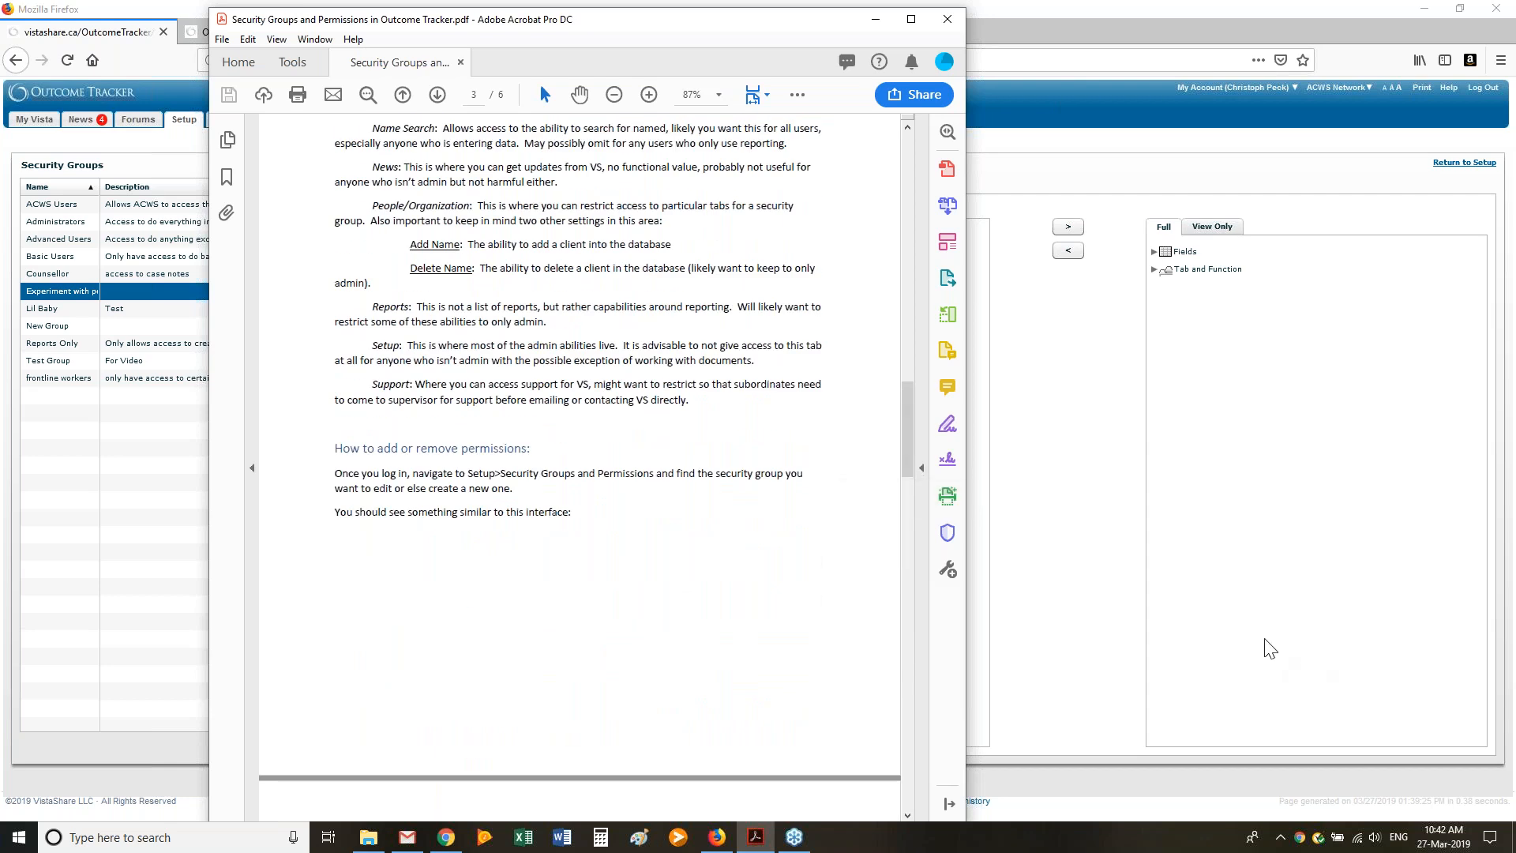
scroll(570, 489, "up", 5)
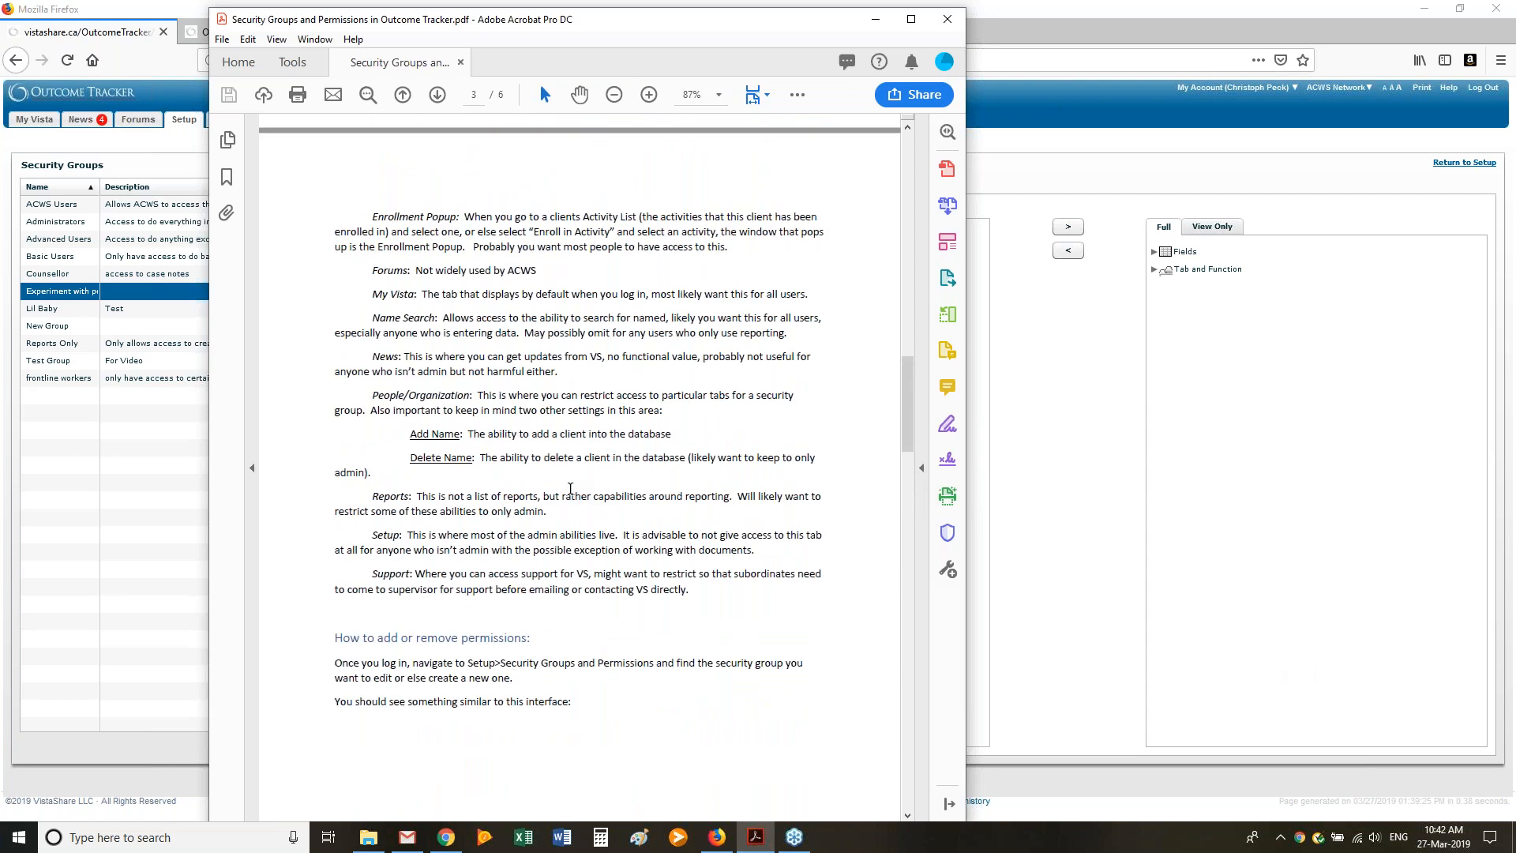
scroll(570, 489, "up", 18)
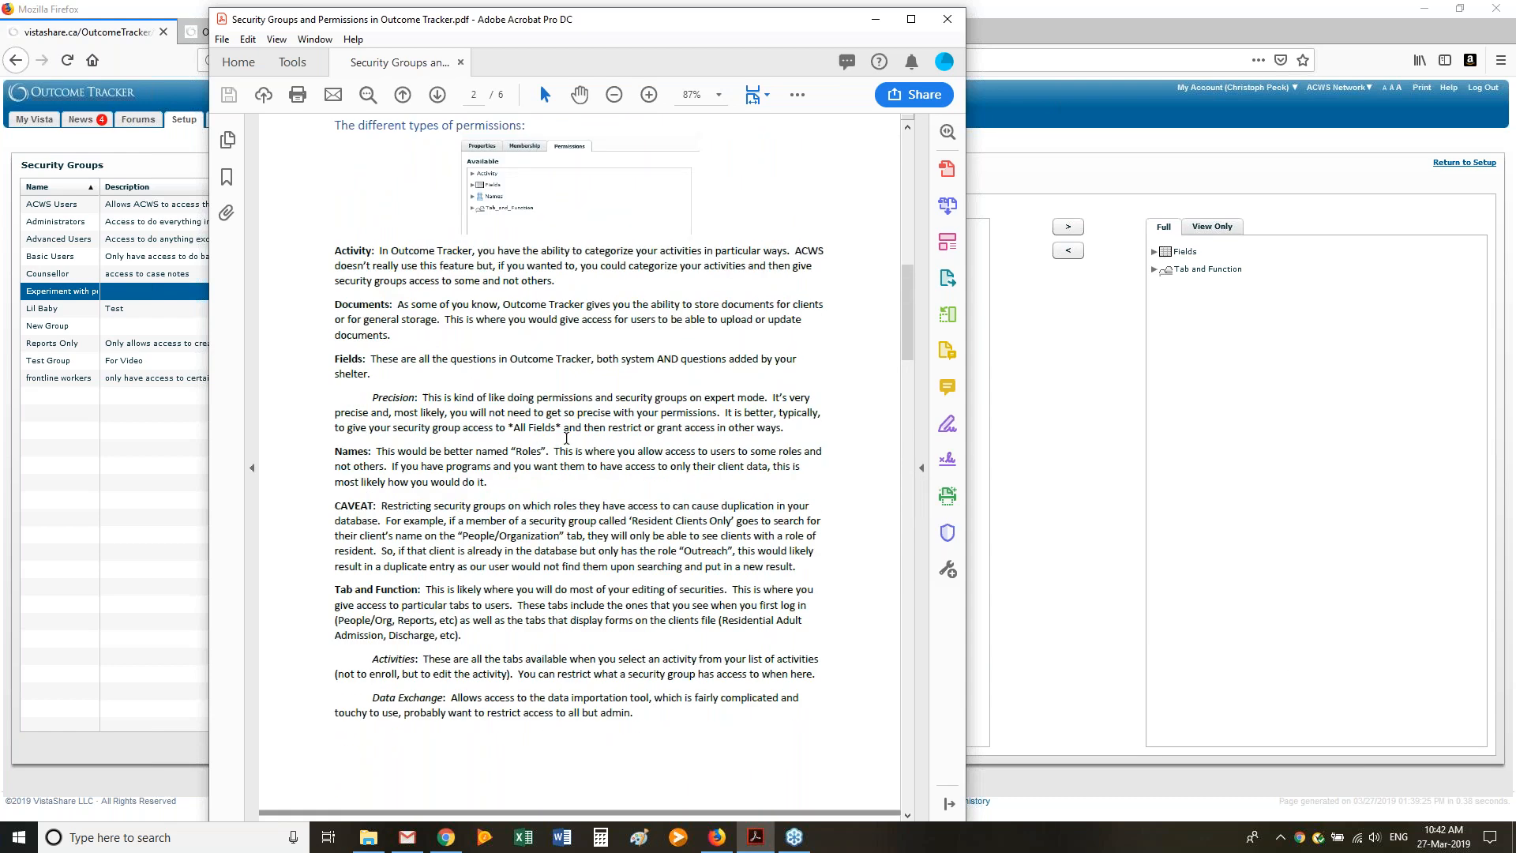
scroll(566, 438, "down", 1)
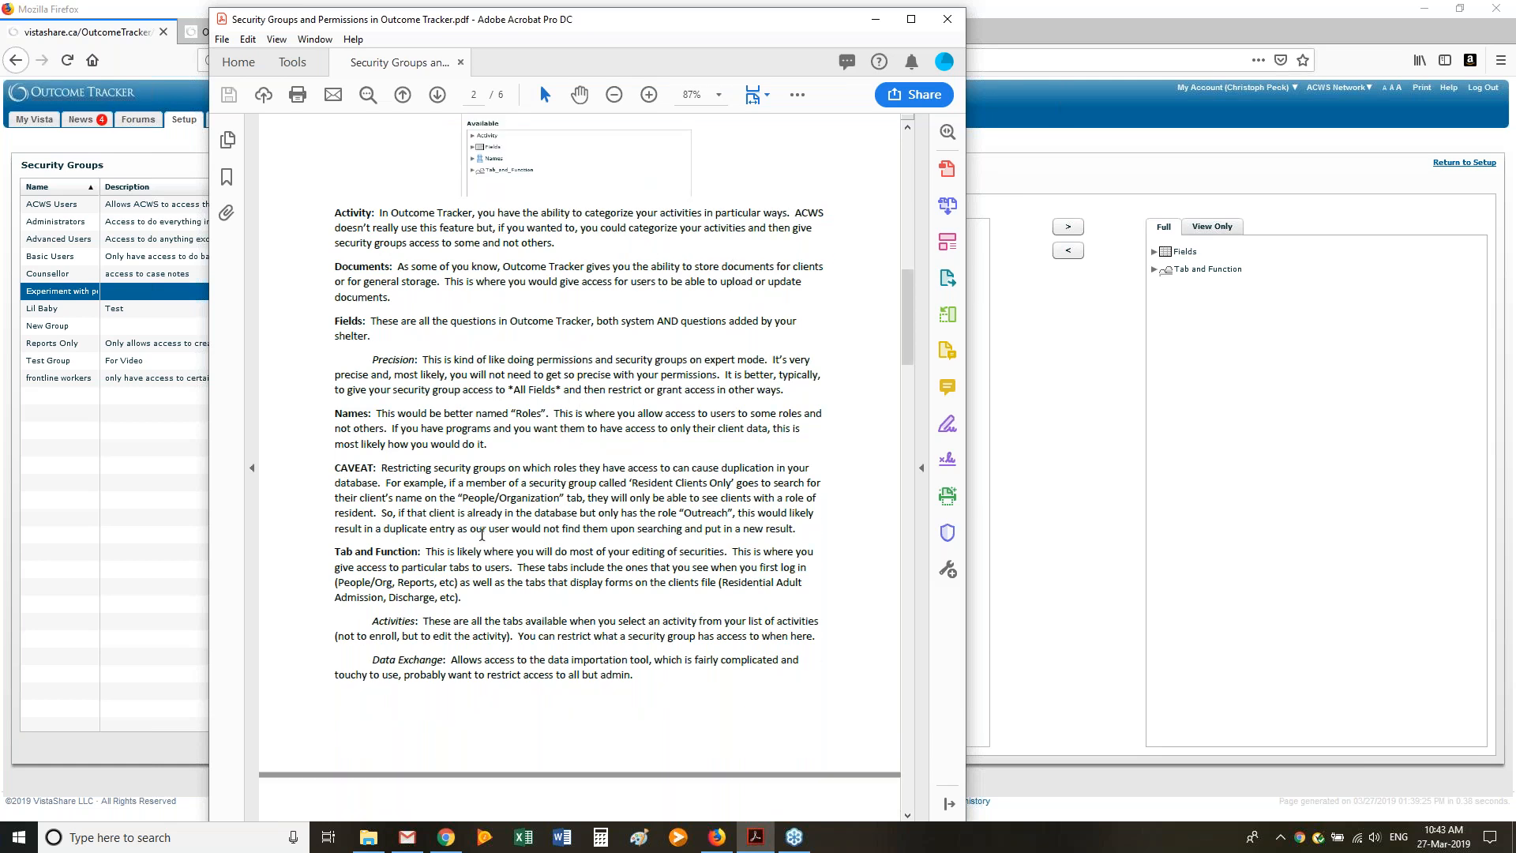
scroll(648, 519, "down", 1)
scroll(647, 519, "down", 4)
scroll(521, 469, "down", 3)
scroll(519, 592, "down", 6)
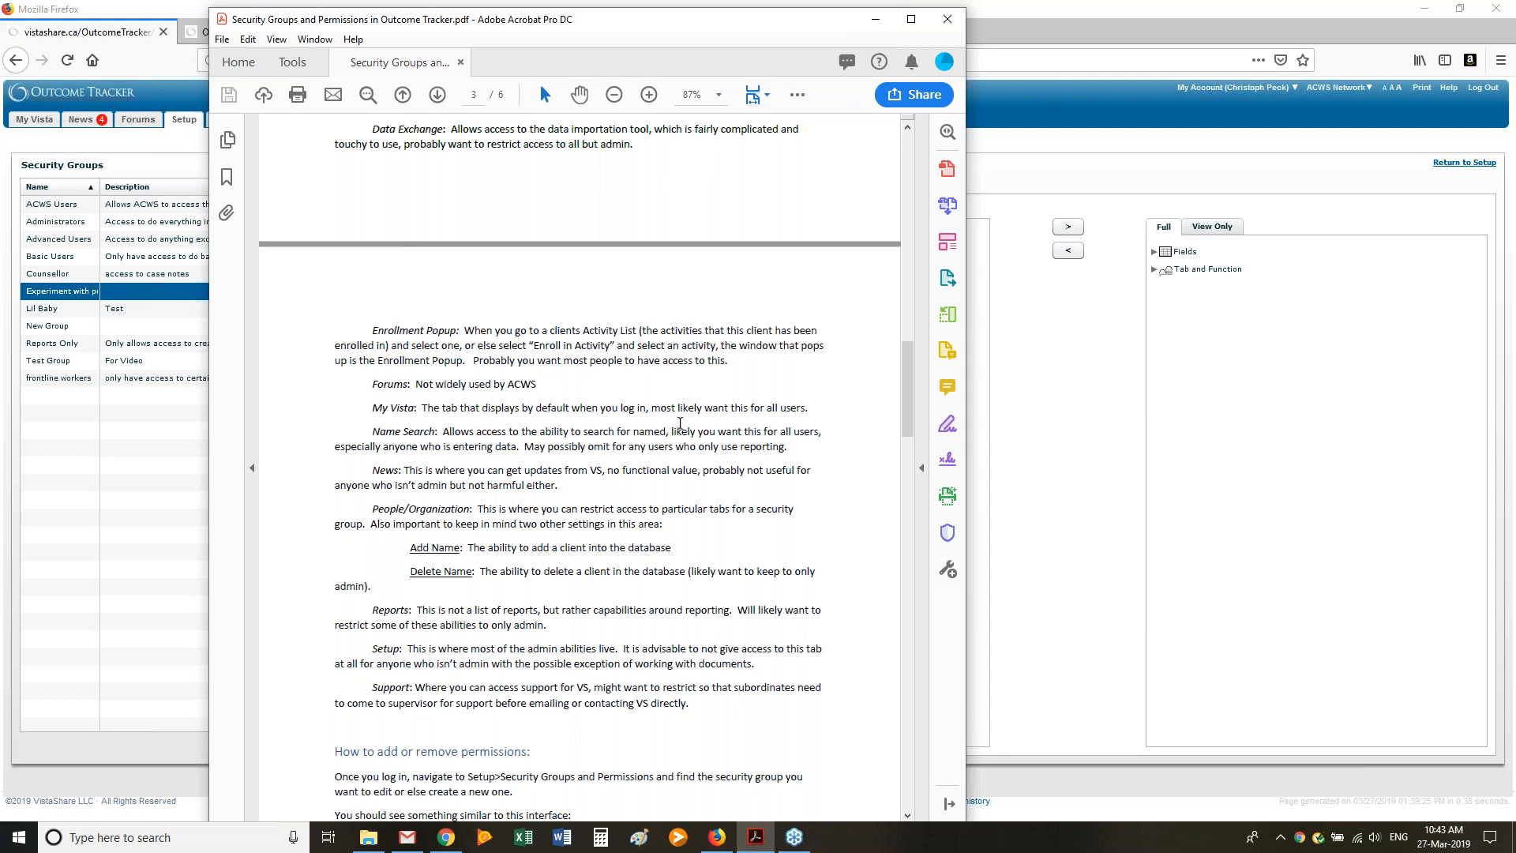
scroll(675, 423, "down", 8)
scroll(676, 423, "down", 1)
scroll(676, 424, "up", 7)
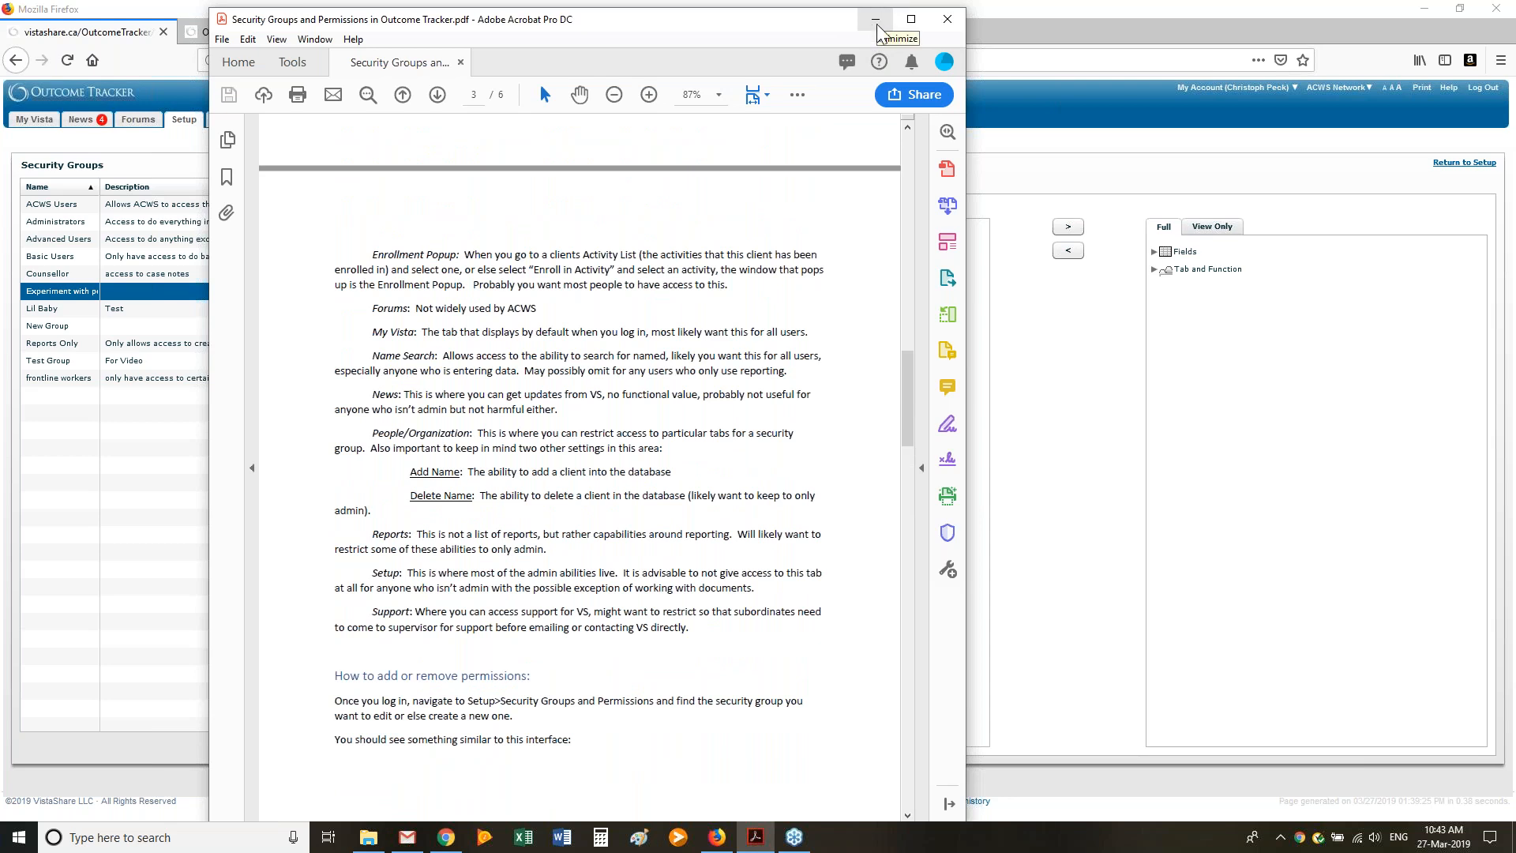
left_click(875, 22)
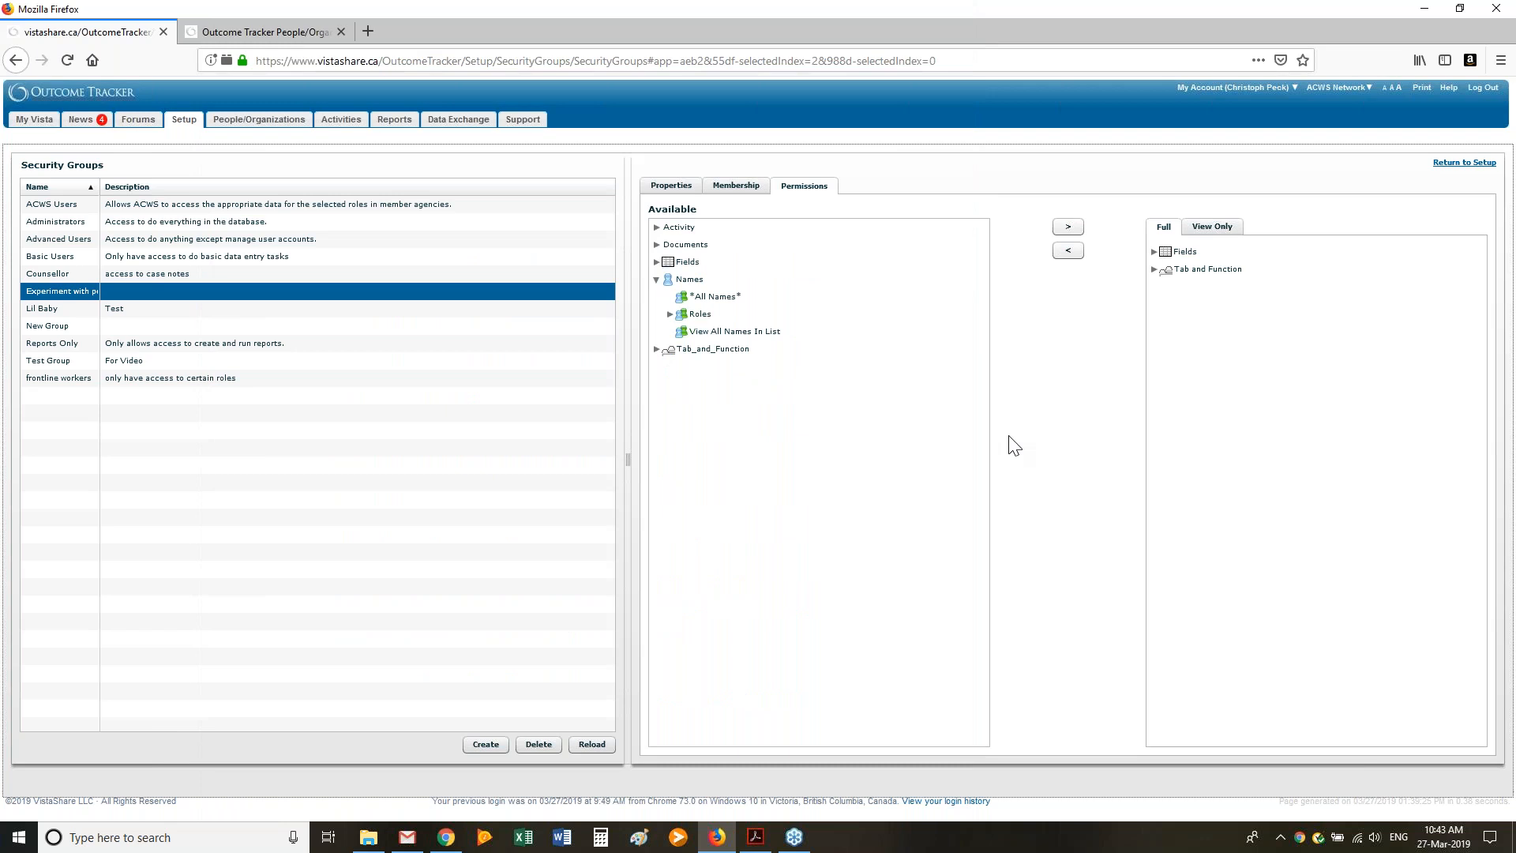
Show the properties of the Experiment with permissions group, placing focus in its empty Description without entering anything
left_click(1276, 76)
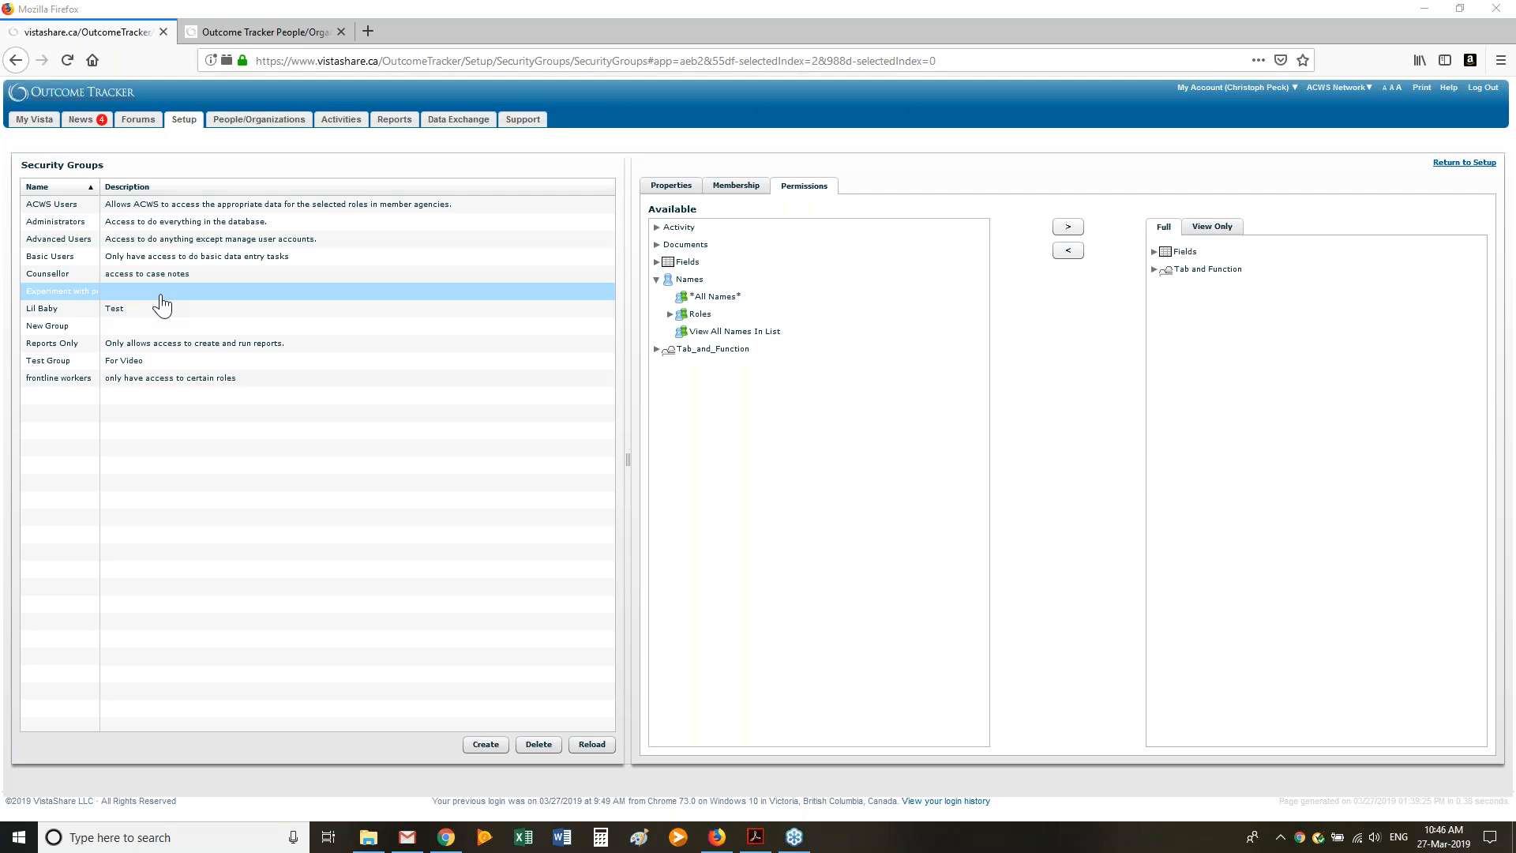
left_click(381, 290)
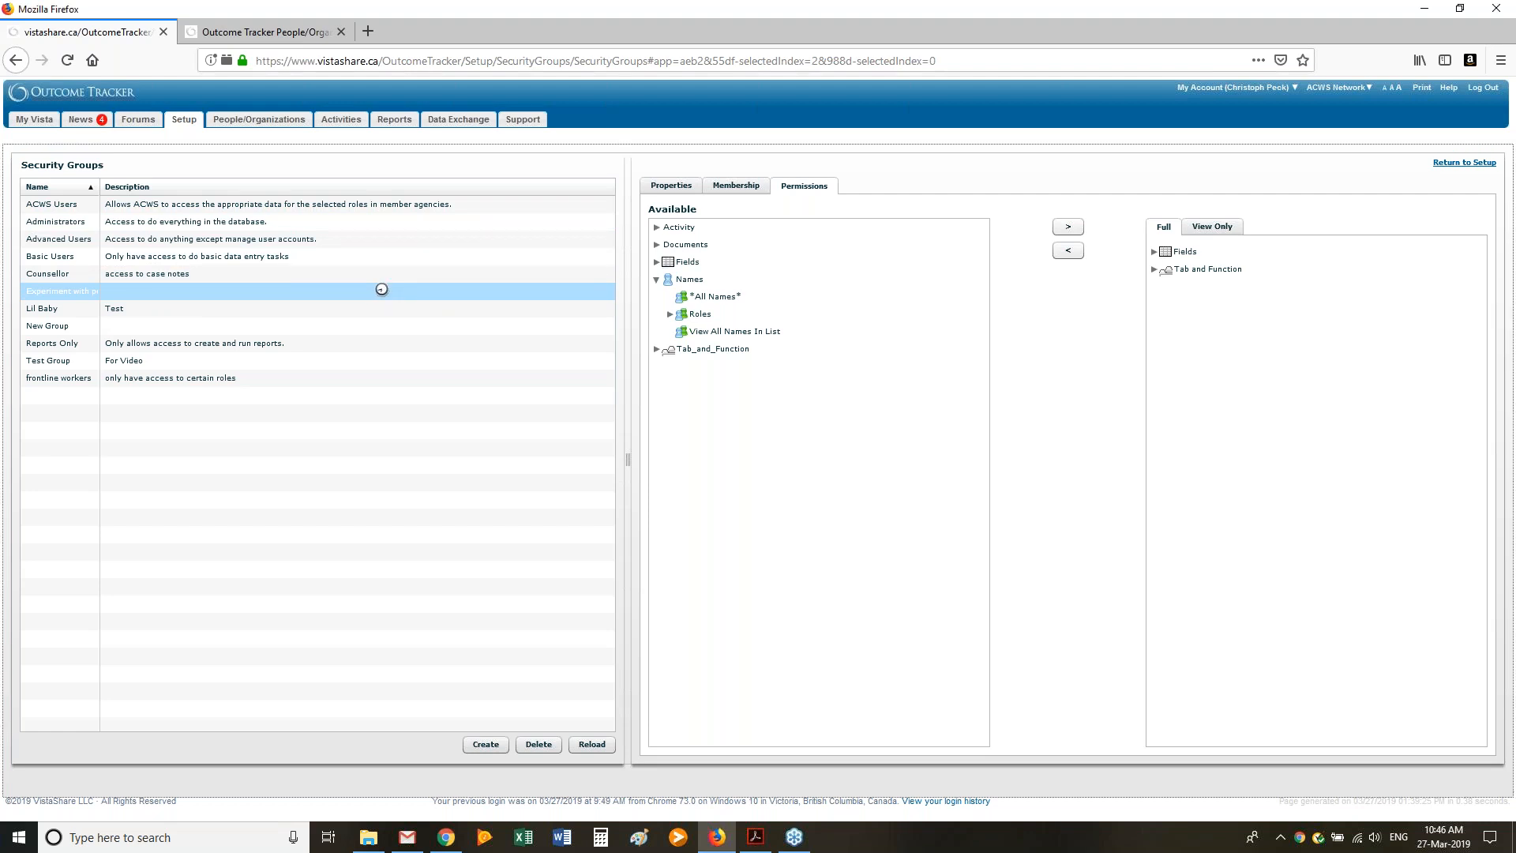
left_click(672, 186)
left_click(751, 254)
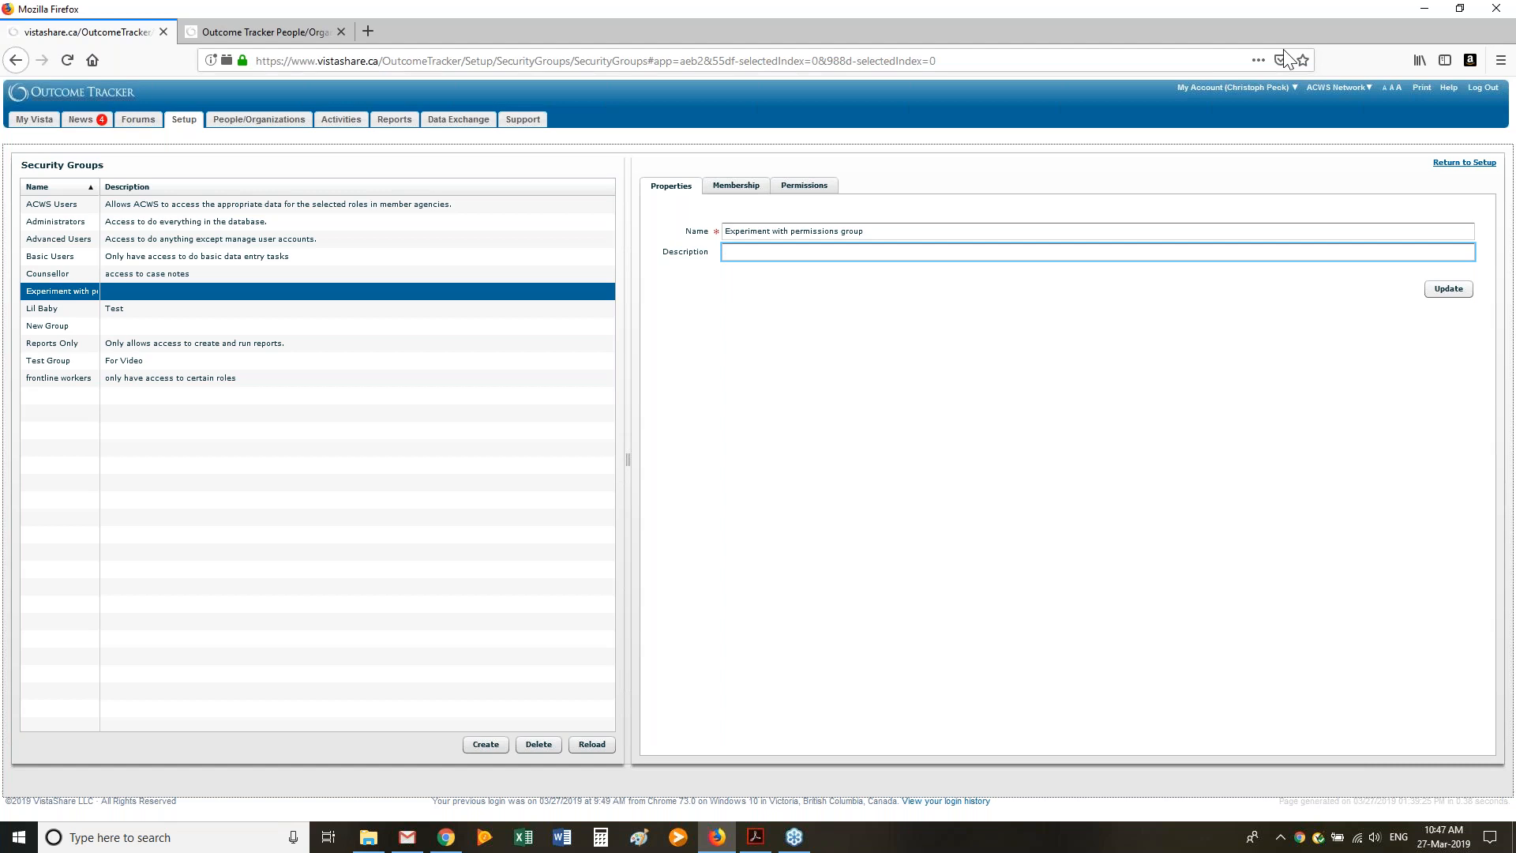
left_click(1508, 33)
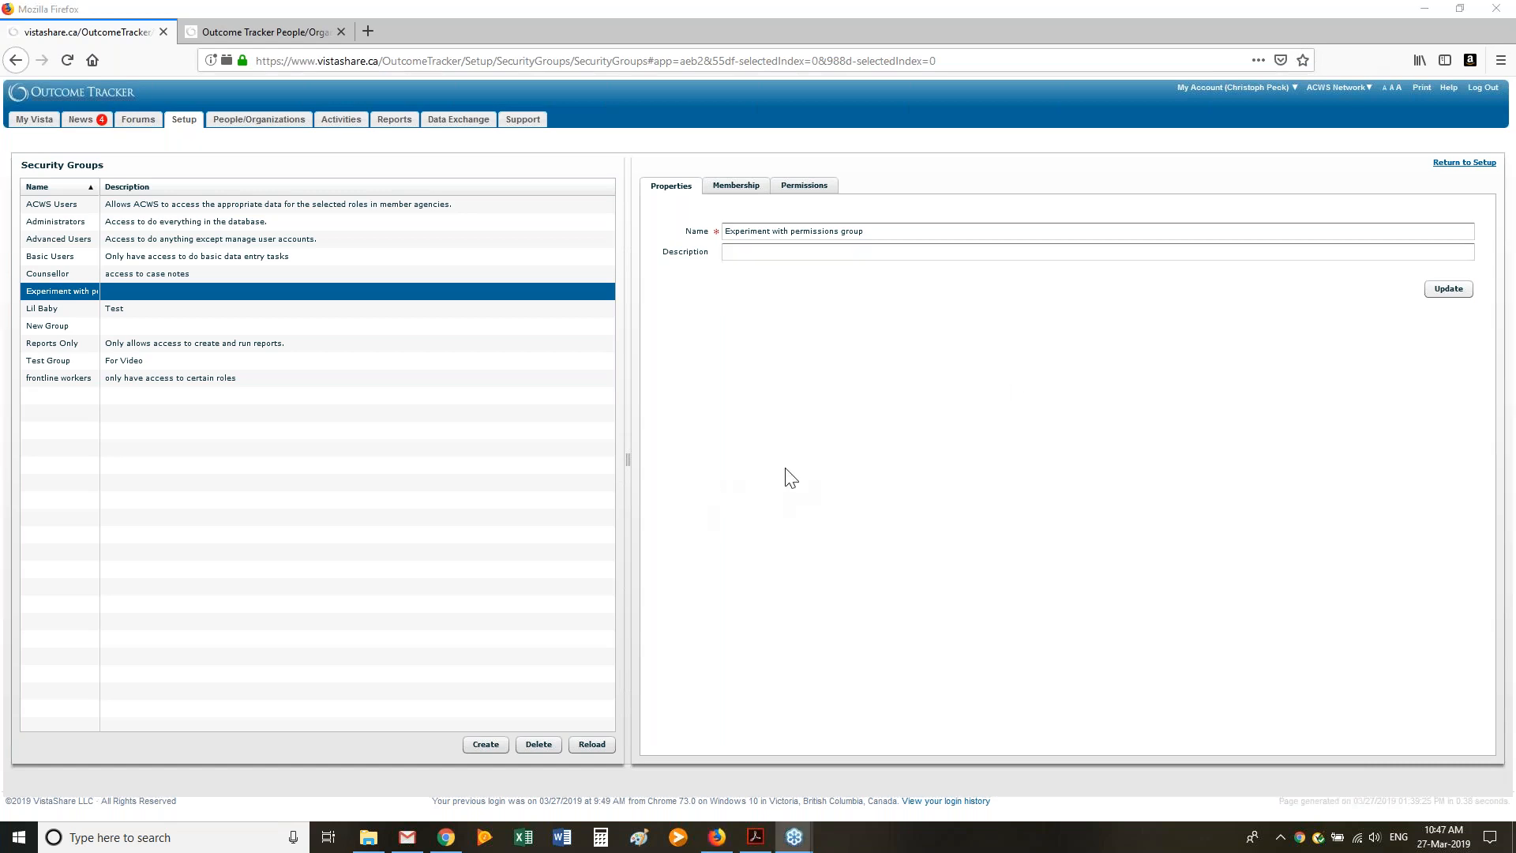